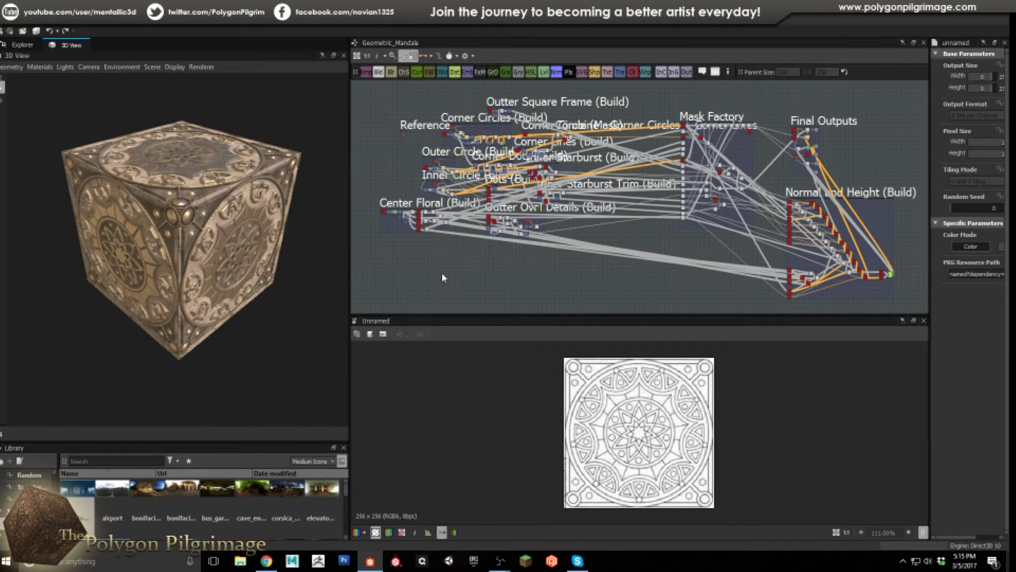
# - Turn a mandala face of the cube to the front and display the Reference bitmap in the 2D view
pyautogui.moveTo(242, 257); pyautogui.dragTo(333, 218)
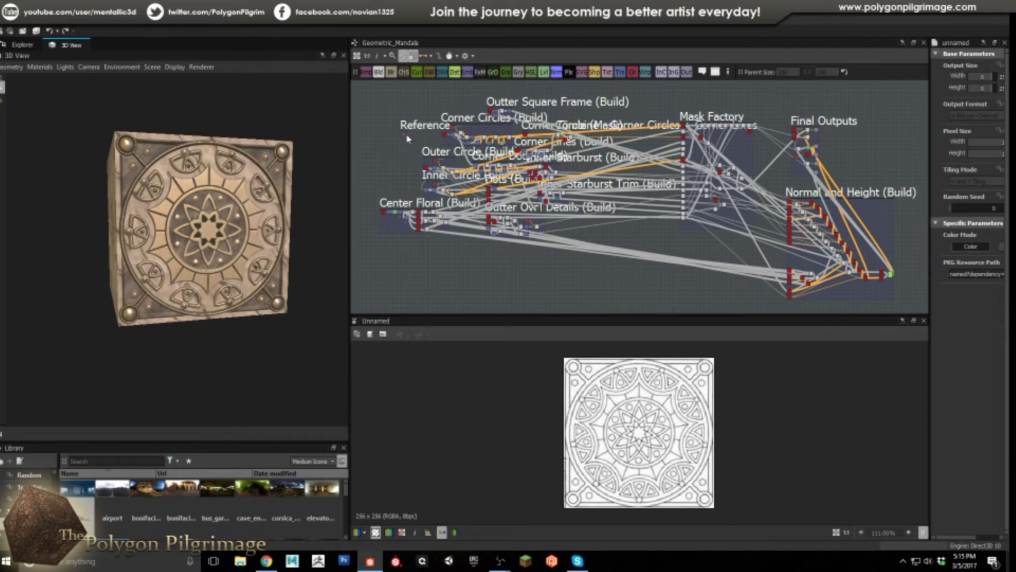
pyautogui.scroll(8, 405, 135)
pyautogui.doubleClick(435, 135)
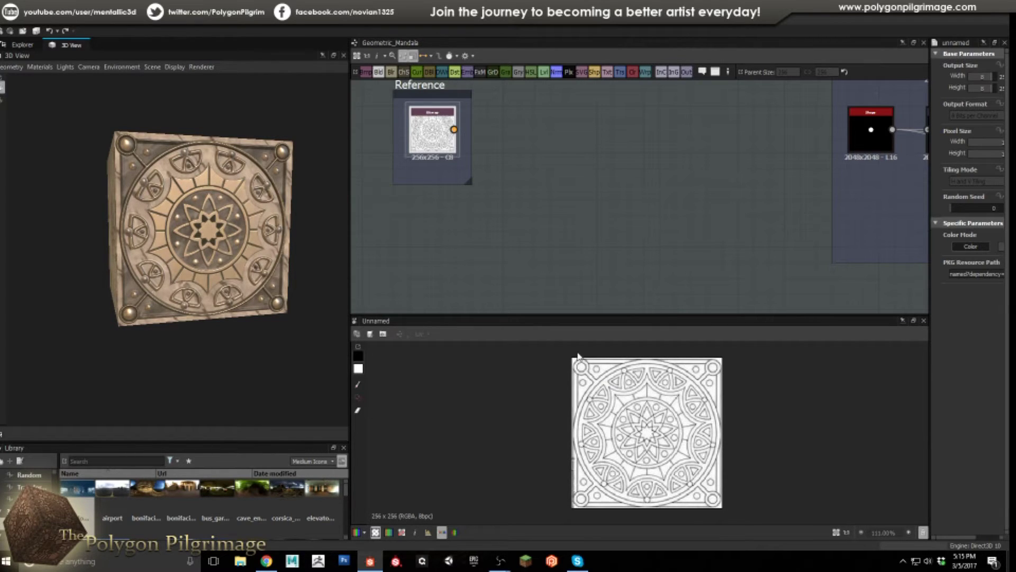
# - Compare the corner, circle, starburst and floral details on the cube's mandala face with the reference bitmap
pyautogui.moveTo(229, 211); pyautogui.dragTo(228, 205)
pyautogui.scroll(3, 177, 174)
pyautogui.moveTo(177, 175); pyautogui.dragTo(202, 164)
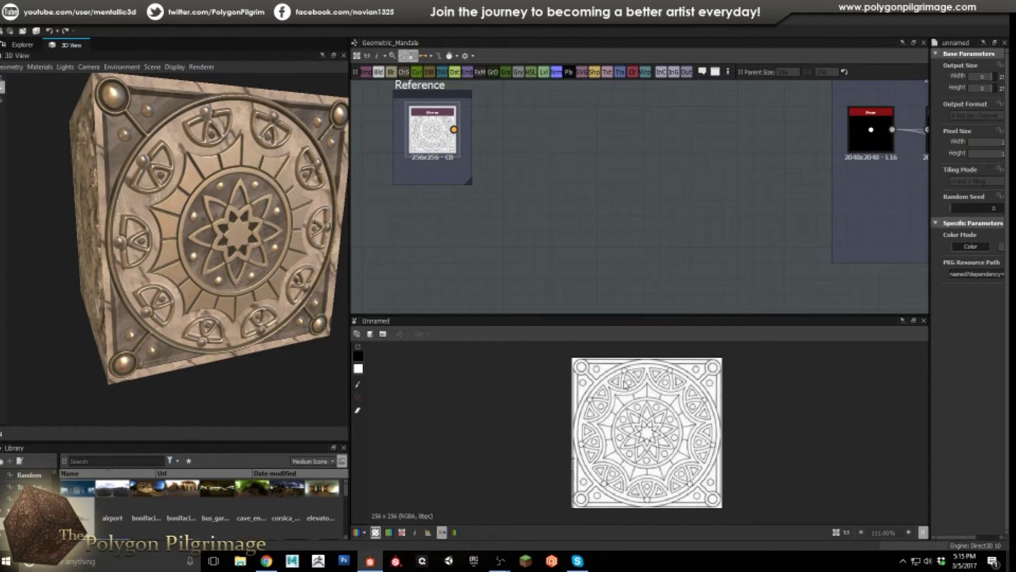
pyautogui.scroll(1, 625, 389)
pyautogui.moveTo(231, 184); pyautogui.dragTo(193, 139)
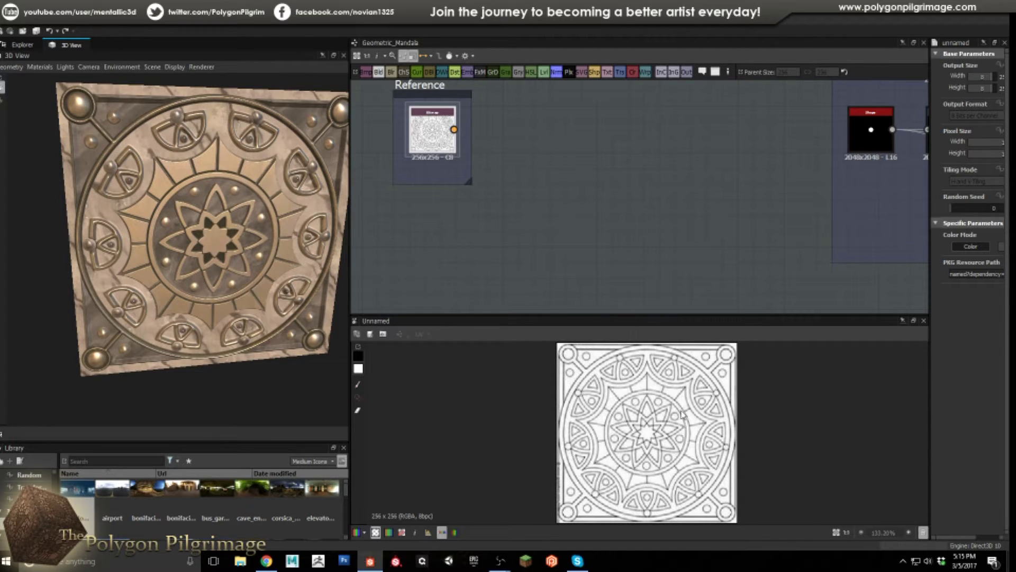
pyautogui.moveTo(295, 268); pyautogui.dragTo(301, 248)
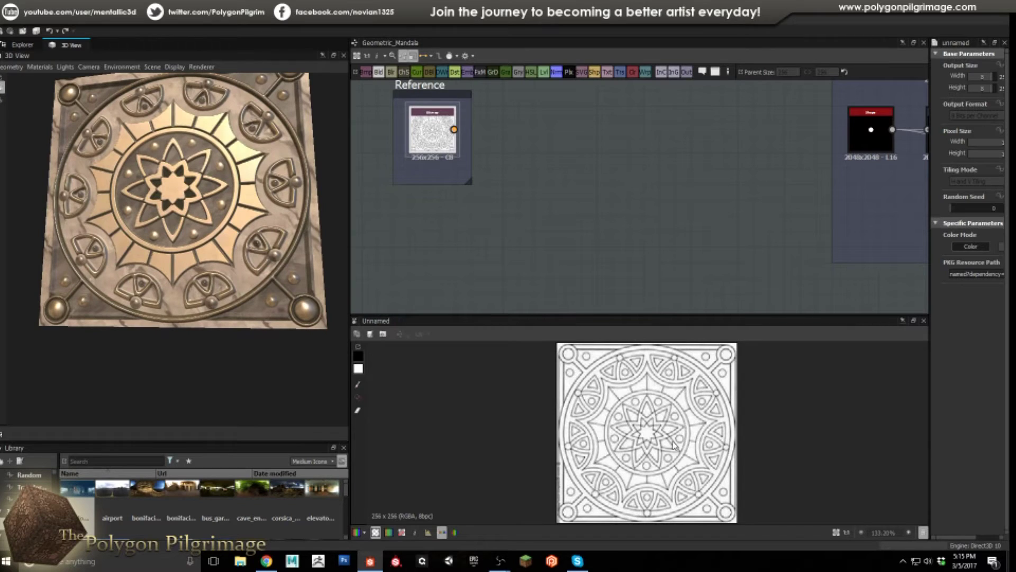
pyautogui.moveTo(303, 311); pyautogui.dragTo(171, 241)
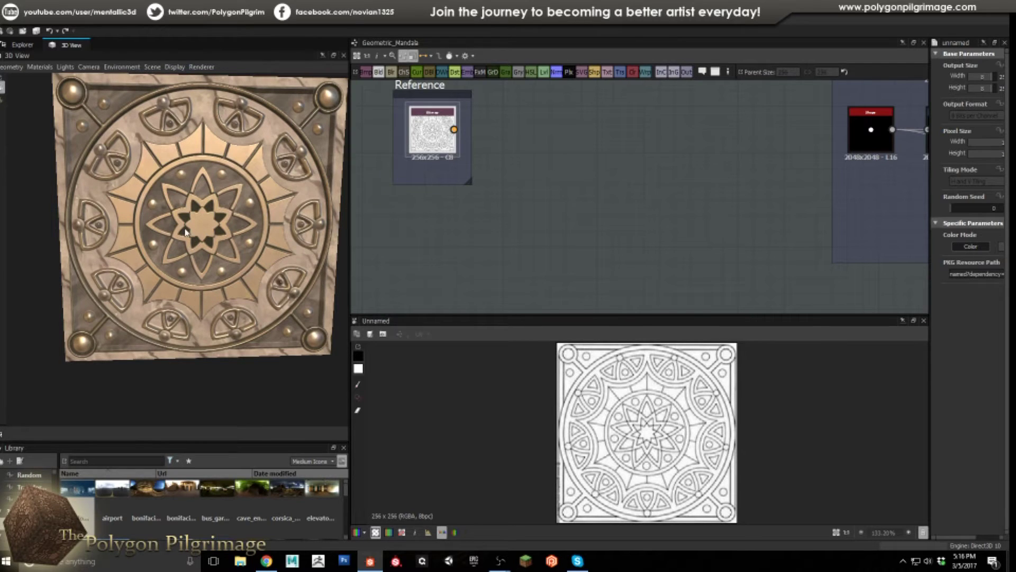
pyautogui.scroll(-5, 185, 231)
pyautogui.moveTo(185, 231); pyautogui.dragTo(224, 286)
# - Examine the framed build groups of the Geometric_Mandala graph, from Reference and Corner Circles to Outer Circle and Inner Circle
pyautogui.scroll(-5, 650, 235)
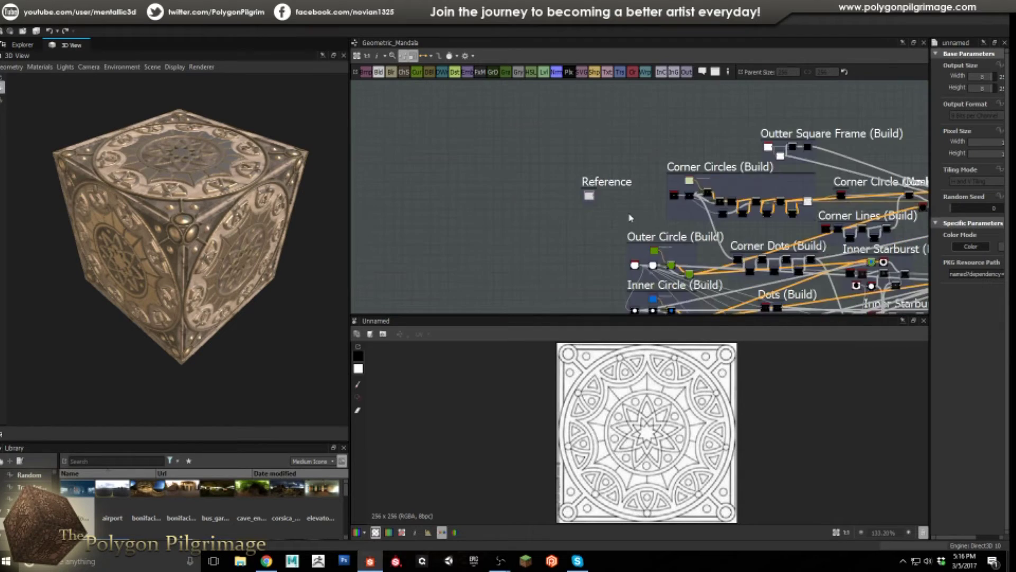
pyautogui.moveTo(657, 161); pyautogui.dragTo(489, 125, button='middle')
pyautogui.moveTo(731, 120); pyautogui.dragTo(670, 129, button='middle')
pyautogui.moveTo(641, 241); pyautogui.dragTo(711, 284, button='middle')
pyautogui.scroll(3, 531, 233)
pyautogui.scroll(-1, 581, 202)
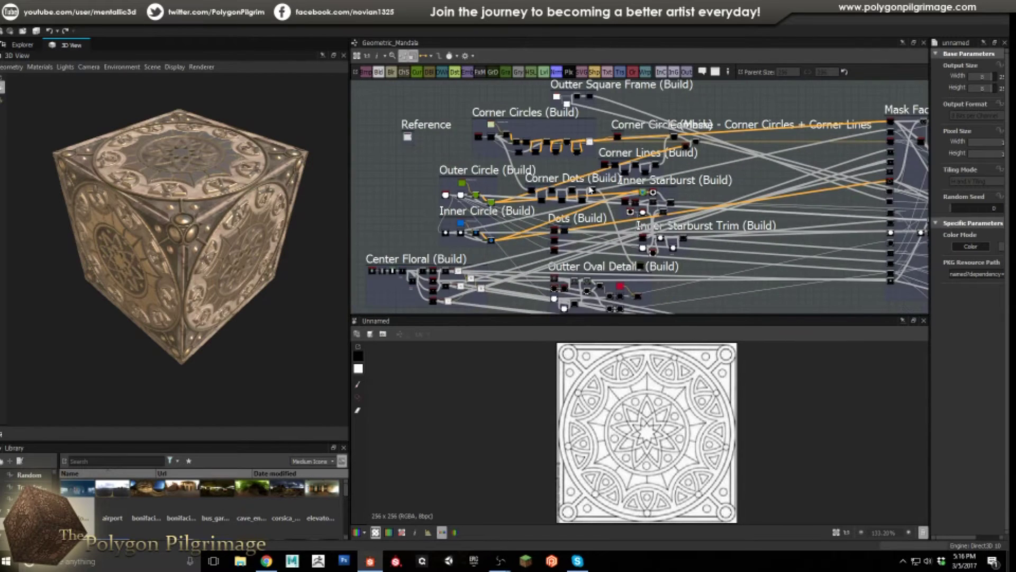
pyautogui.scroll(-1, 582, 201)
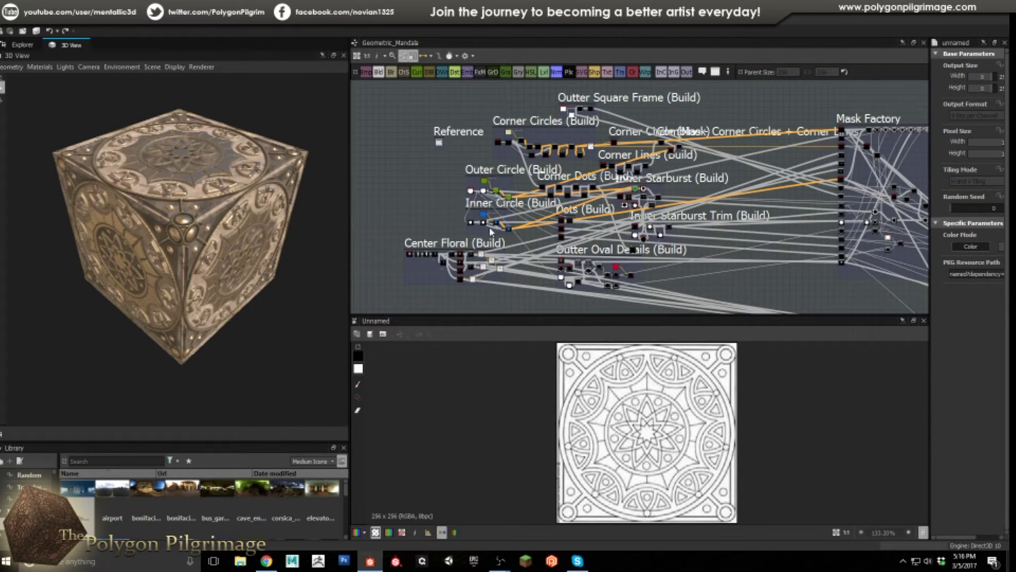
pyautogui.scroll(3, 490, 217)
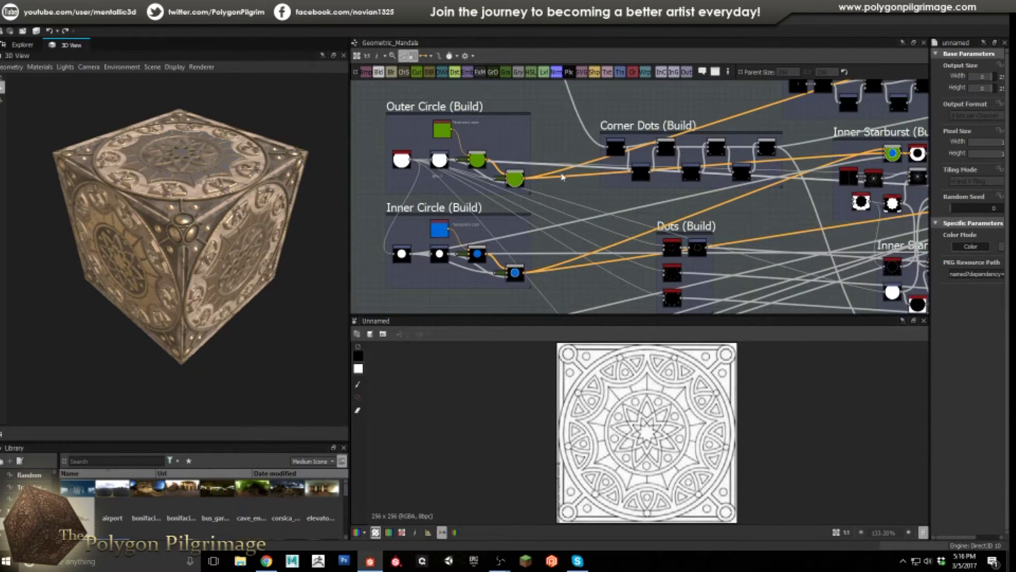
# - Examine the Mask Factory frame and its chain of combined masks
pyautogui.scroll(-5, 545, 166)
pyautogui.scroll(3, 582, 208)
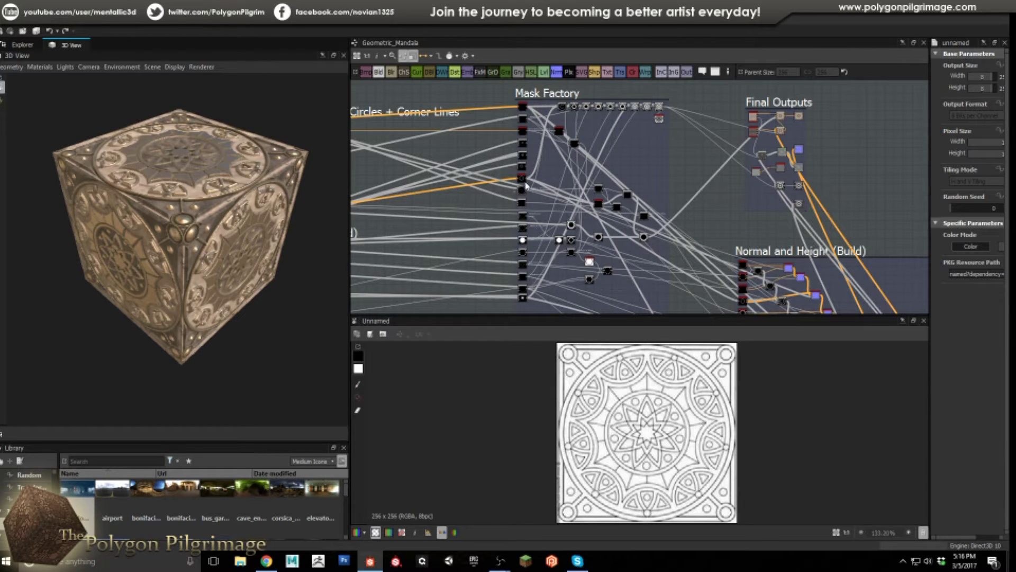
pyautogui.scroll(5, 652, 152)
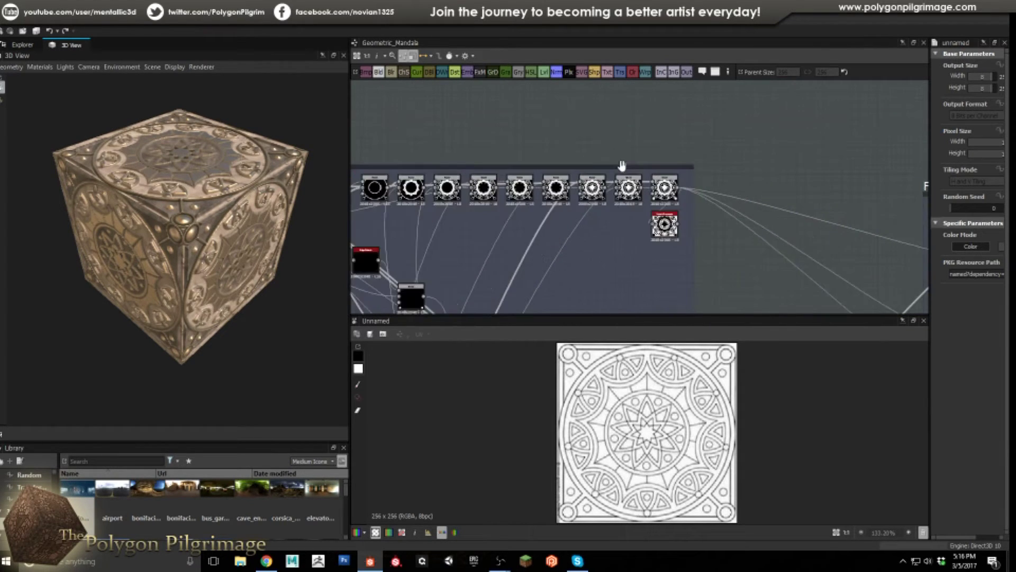
pyautogui.scroll(-5, 656, 243)
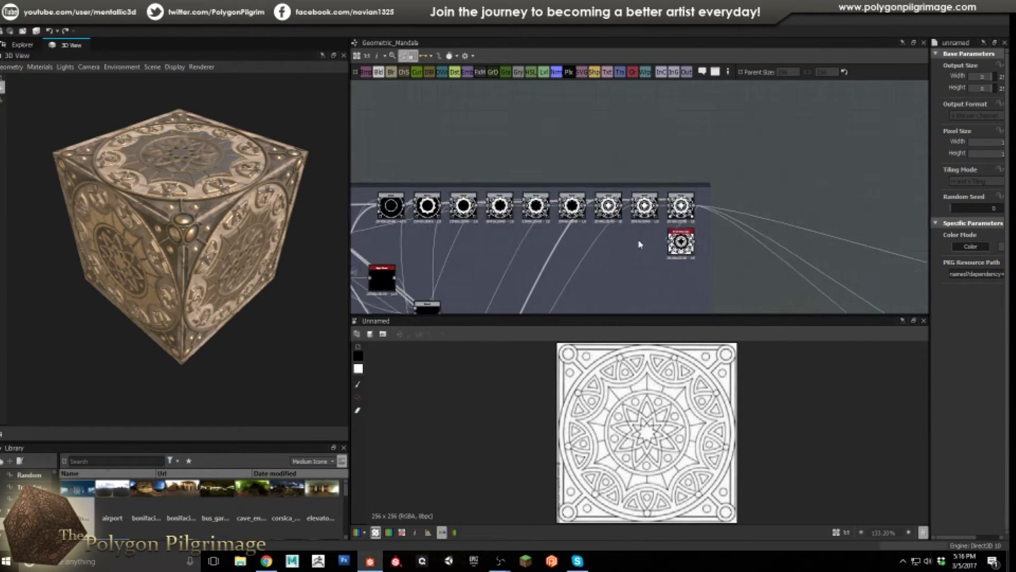
# - Examine the Final Outputs frame, including the base color, normal, roughness and metallic nodes and their inputs
pyautogui.scroll(5, 630, 158)
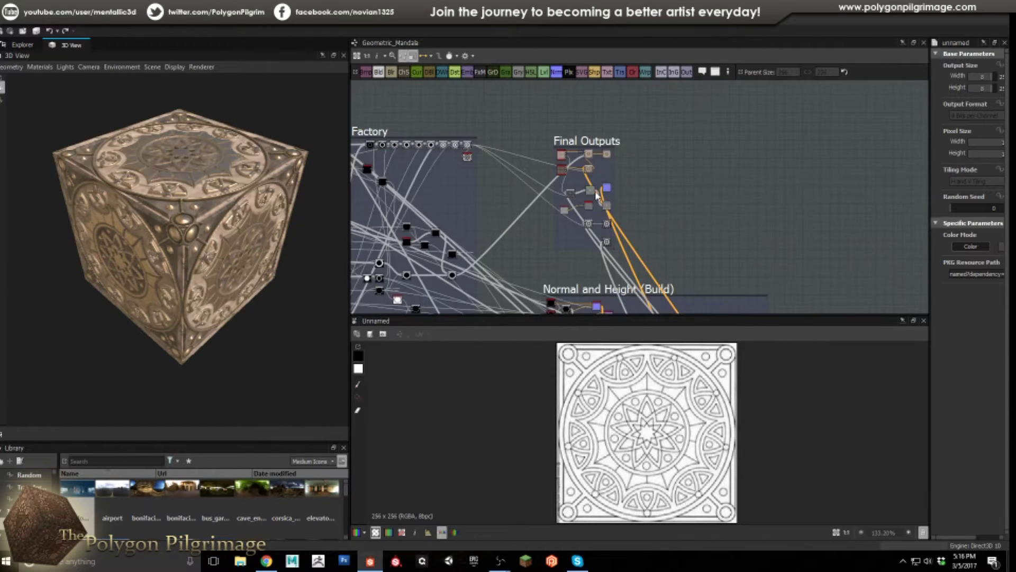
pyautogui.scroll(-2, 640, 196)
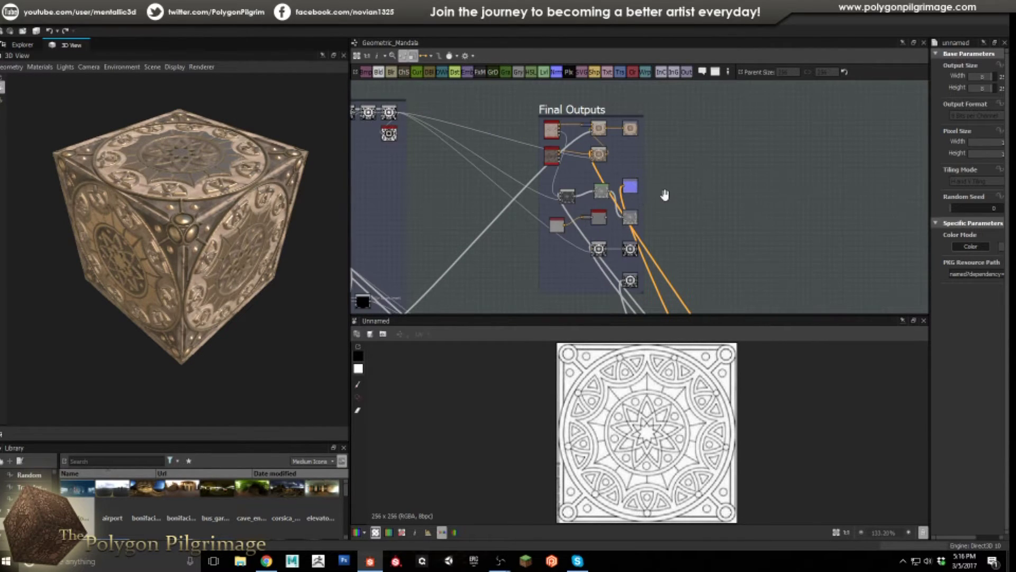
pyautogui.scroll(1, 610, 199)
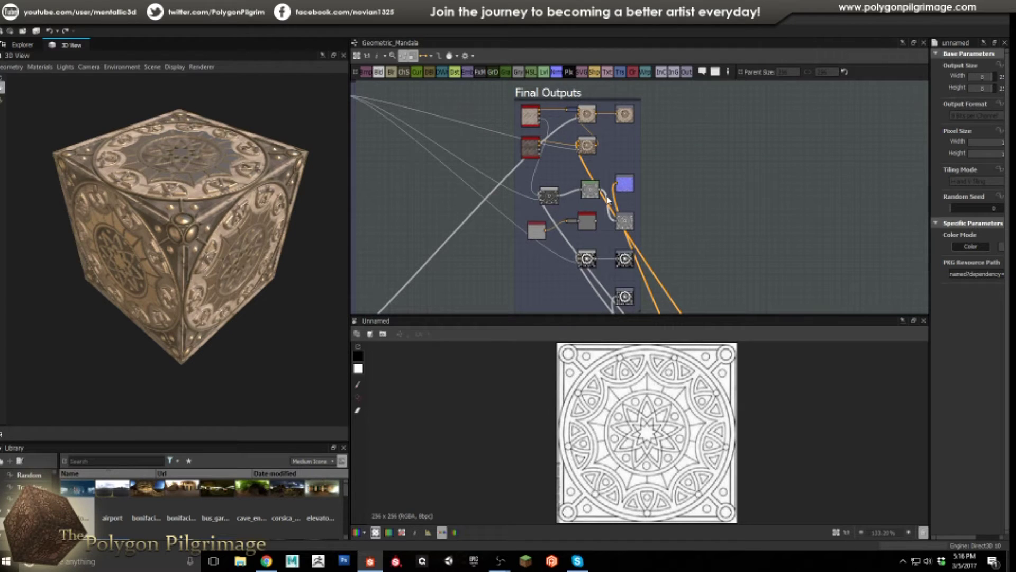
pyautogui.scroll(-1, 592, 210)
pyautogui.scroll(1, 606, 239)
pyautogui.scroll(-1, 633, 238)
pyautogui.scroll(3, 637, 210)
pyautogui.scroll(-3, 640, 190)
pyautogui.scroll(3, 642, 195)
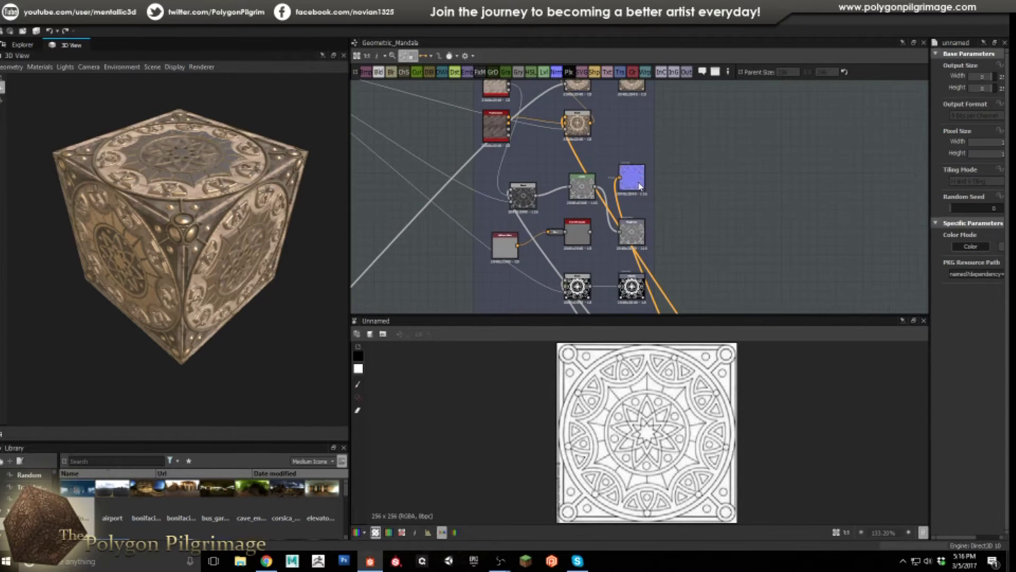
pyautogui.scroll(2, 656, 233)
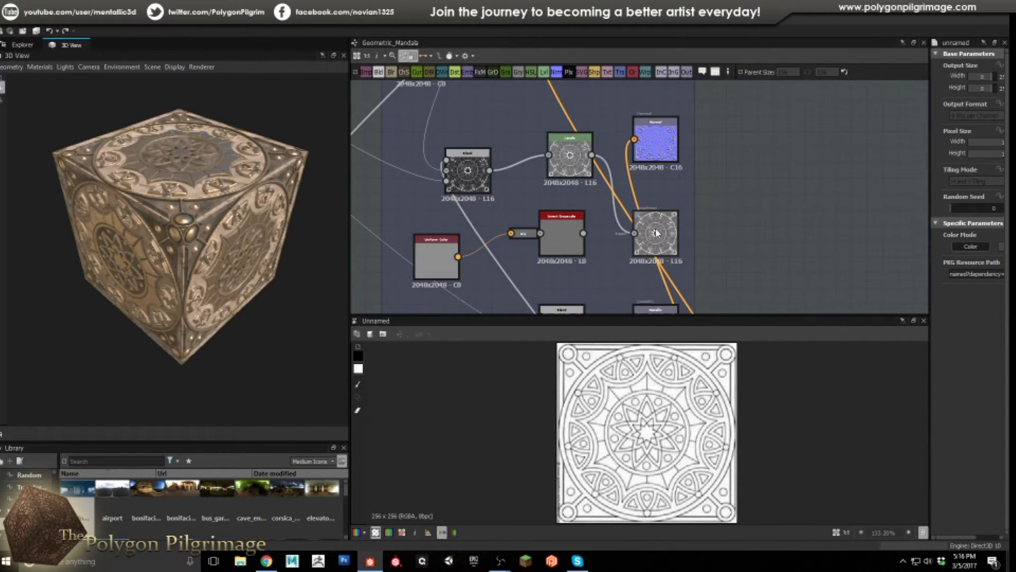
pyautogui.scroll(-3, 656, 238)
pyautogui.scroll(3, 642, 223)
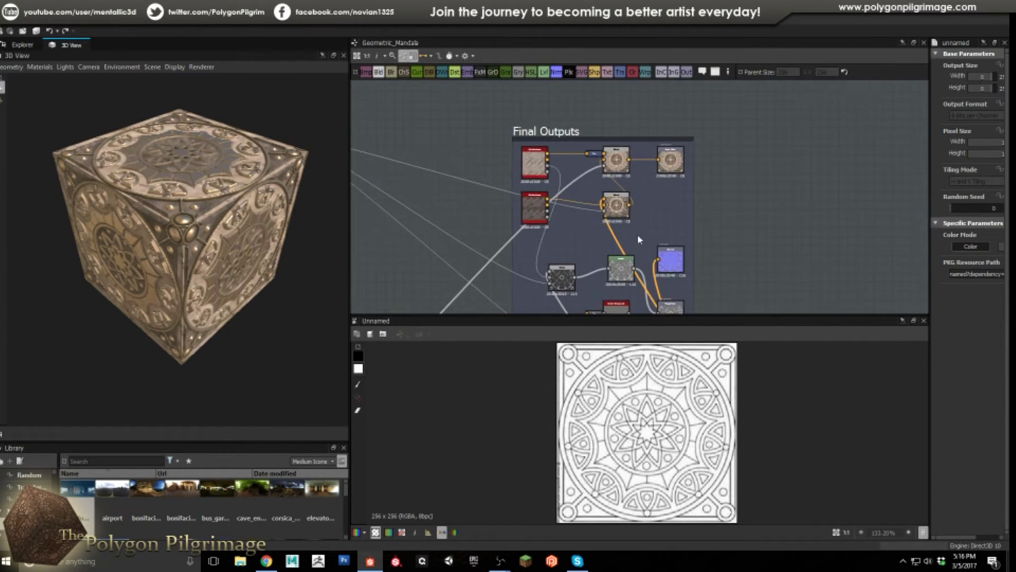
pyautogui.scroll(-1, 656, 201)
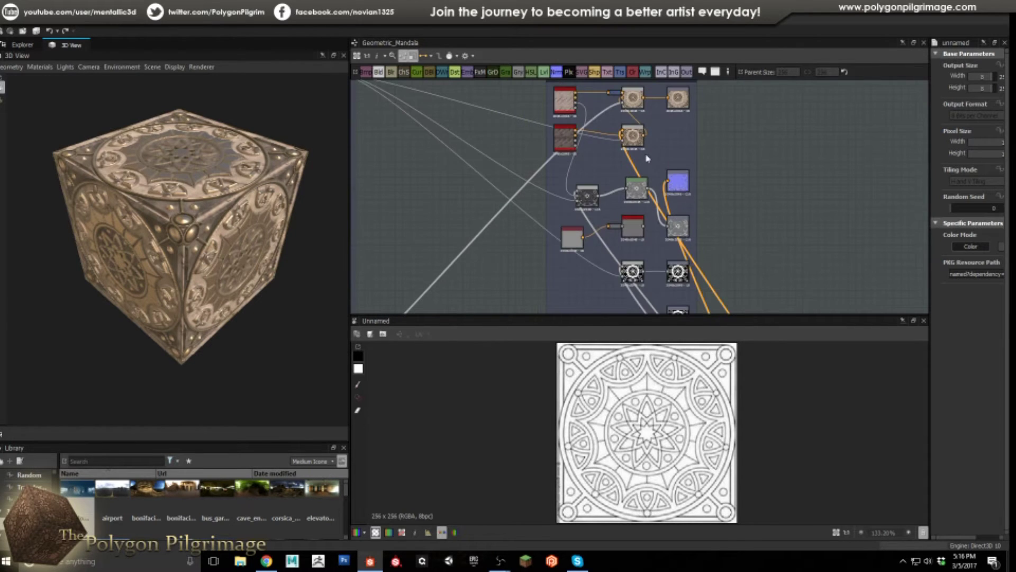
pyautogui.scroll(1, 602, 179)
pyautogui.scroll(-1, 598, 183)
pyautogui.scroll(2, 587, 190)
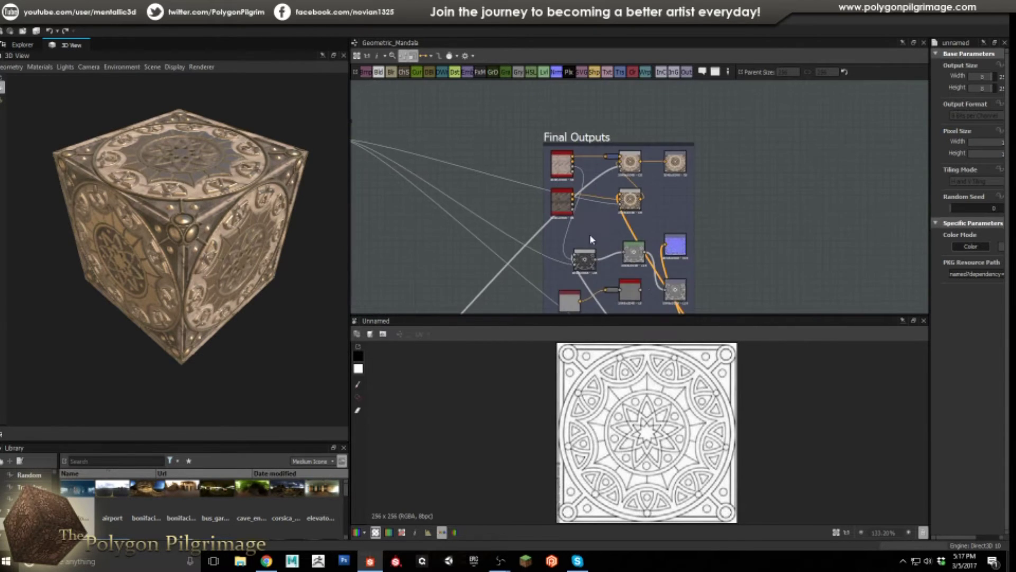
pyautogui.scroll(2, 585, 197)
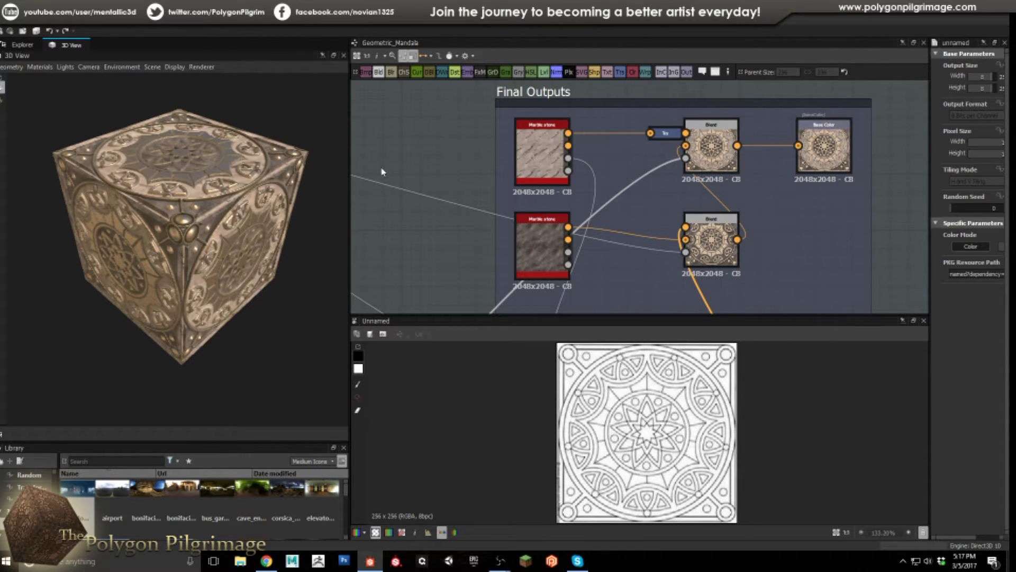
# - Show the dark Marble stone node's parameters and widen the parameters panel so that the values are readable
pyautogui.moveTo(201, 225)
pyautogui.mouseDown()
pyautogui.moveTo(182, 196)
pyautogui.moveTo(212, 233)
pyautogui.mouseUp()
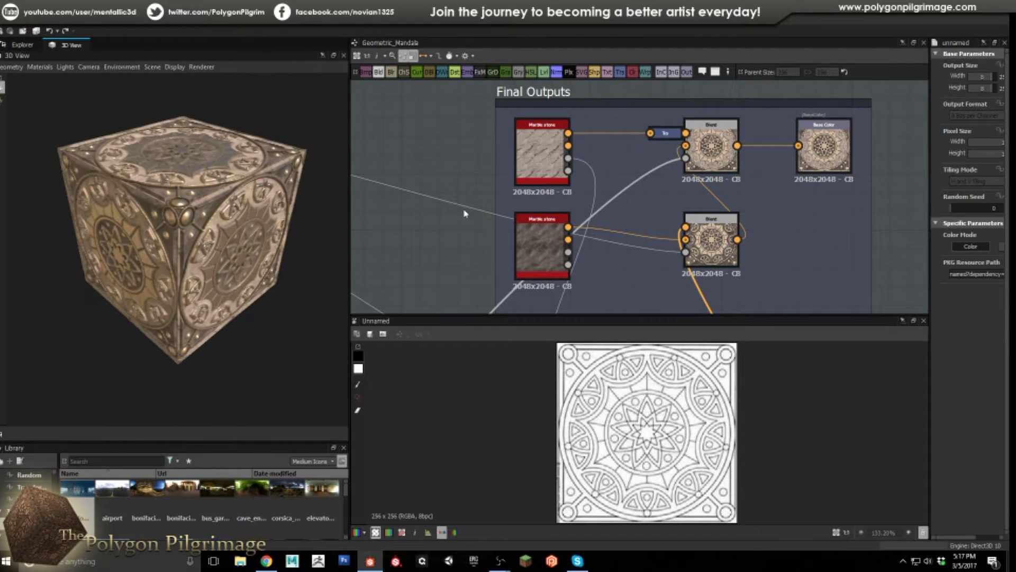
pyautogui.click(538, 149)
pyautogui.click(542, 243)
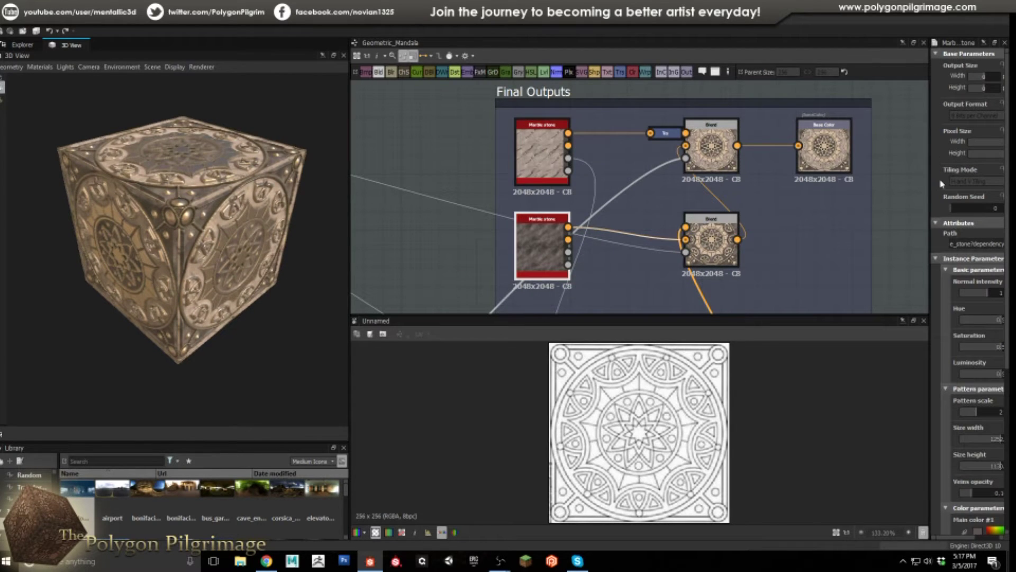
pyautogui.moveTo(930, 179); pyautogui.dragTo(872, 182)
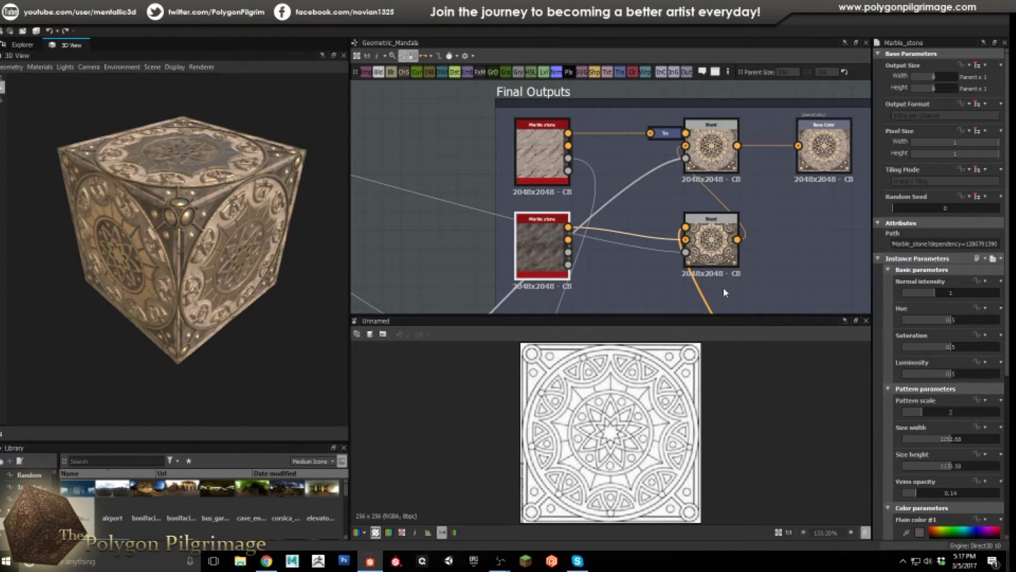
# - Preview the base color of the light and dark Marble stone nodes and compare the light marble with the cube's mandala face
pyautogui.moveTo(311, 136); pyautogui.dragTo(255, 285)
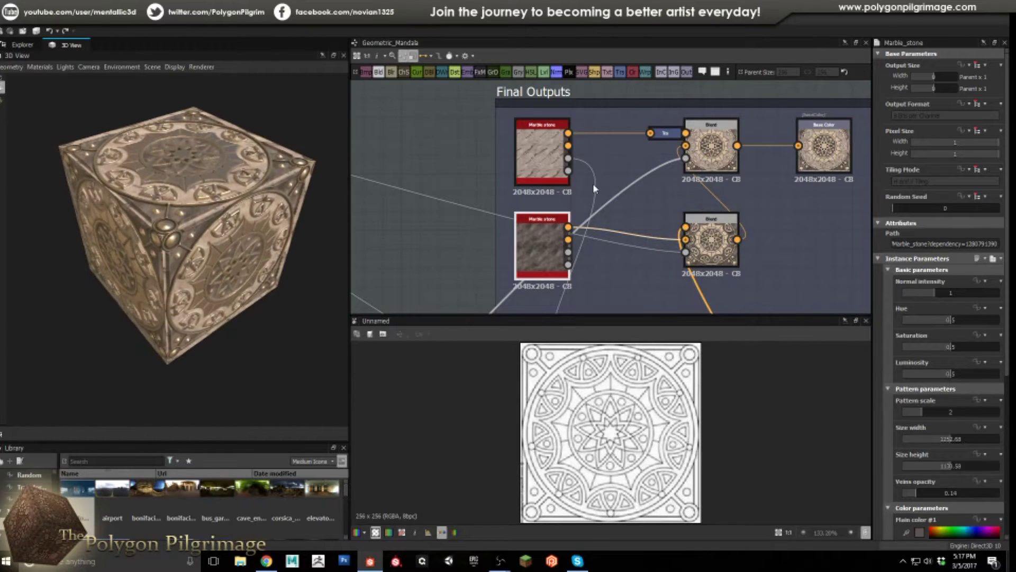
pyautogui.doubleClick(542, 151)
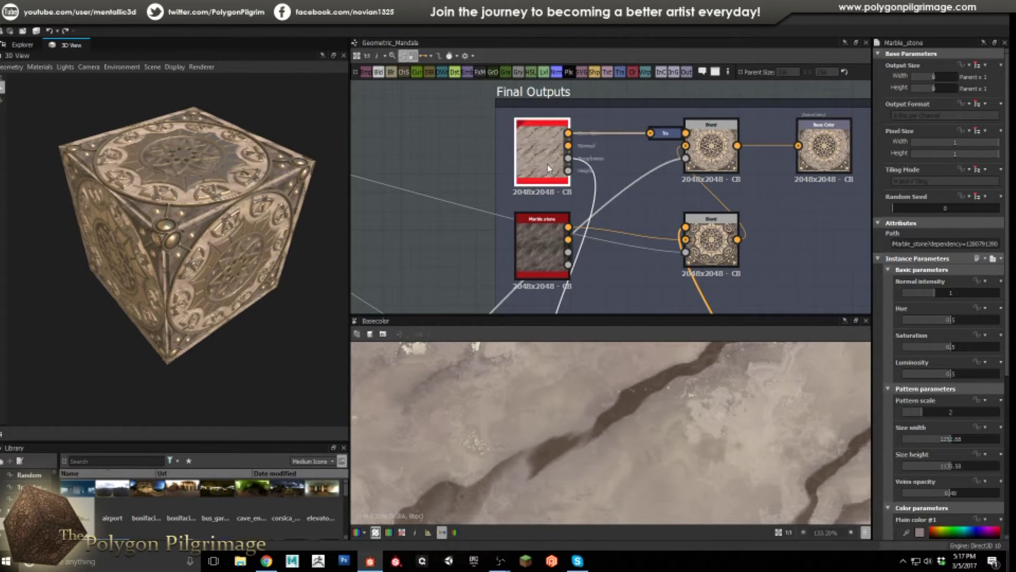
pyautogui.doubleClick(531, 262)
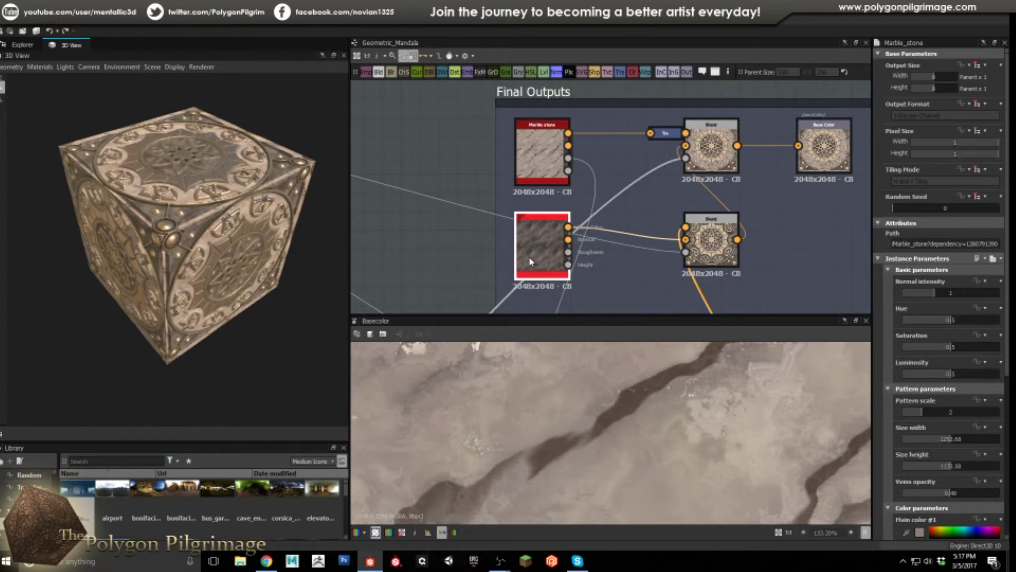
pyautogui.scroll(-5, 595, 418)
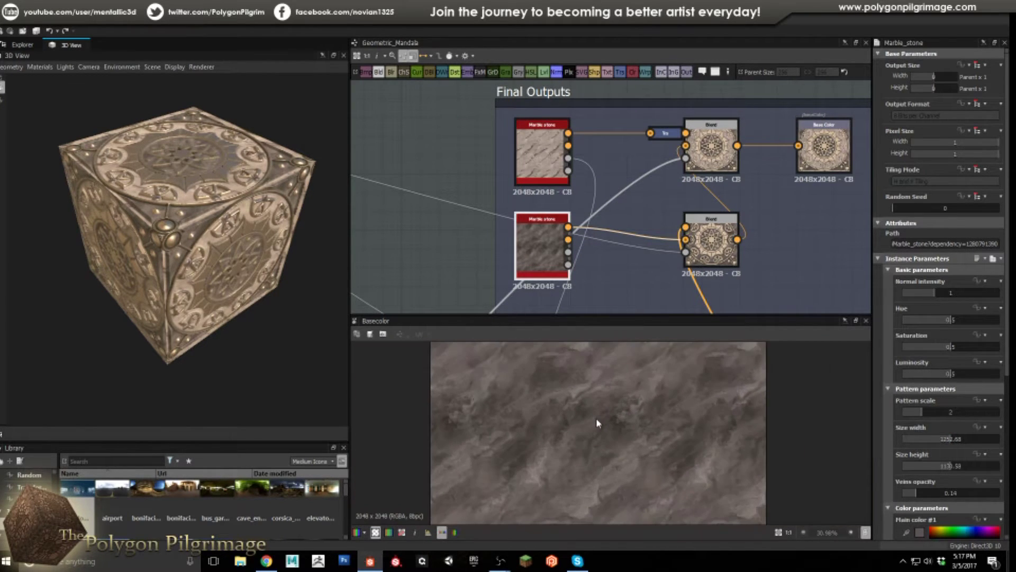
pyautogui.click(553, 164)
pyautogui.doubleClick(554, 161)
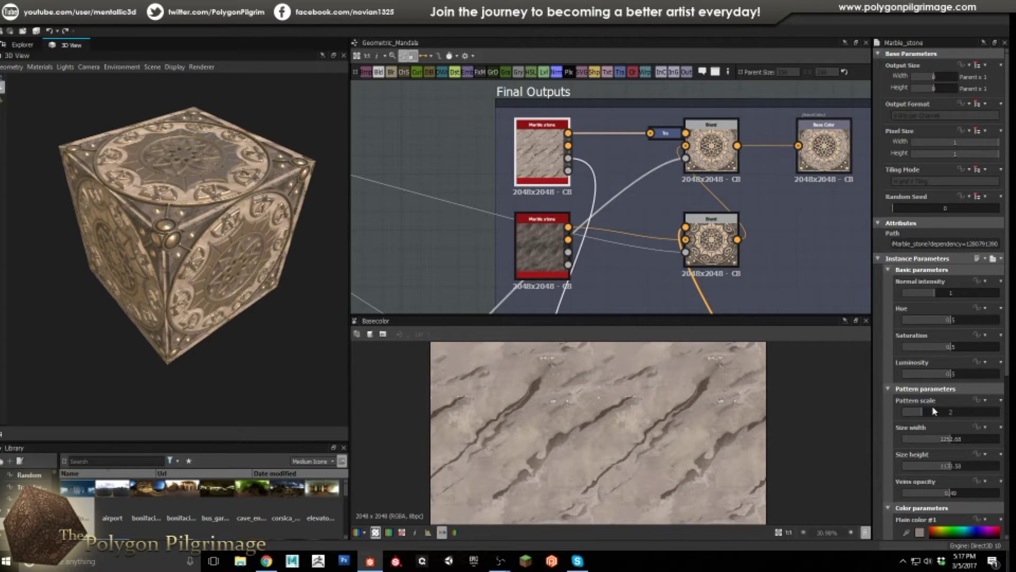
pyautogui.moveTo(205, 293); pyautogui.dragTo(172, 214)
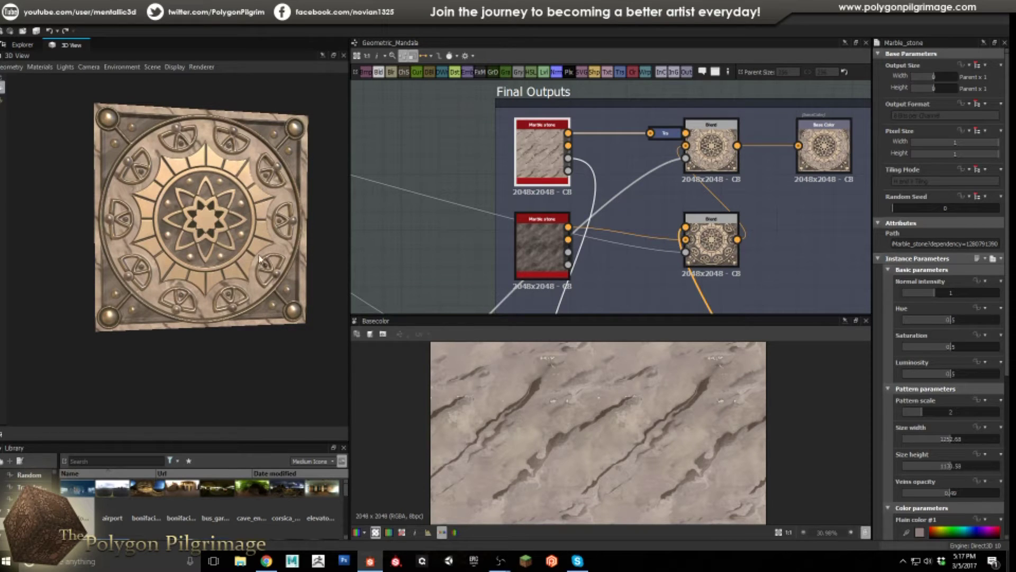
pyautogui.moveTo(195, 198)
pyautogui.mouseDown()
pyautogui.moveTo(241, 221)
pyautogui.moveTo(191, 183)
pyautogui.mouseUp()
# - Preview the whole base color of the Statue_Metal node at the end of the Normal and Height (Build) frame
pyautogui.scroll(-1, 570, 206)
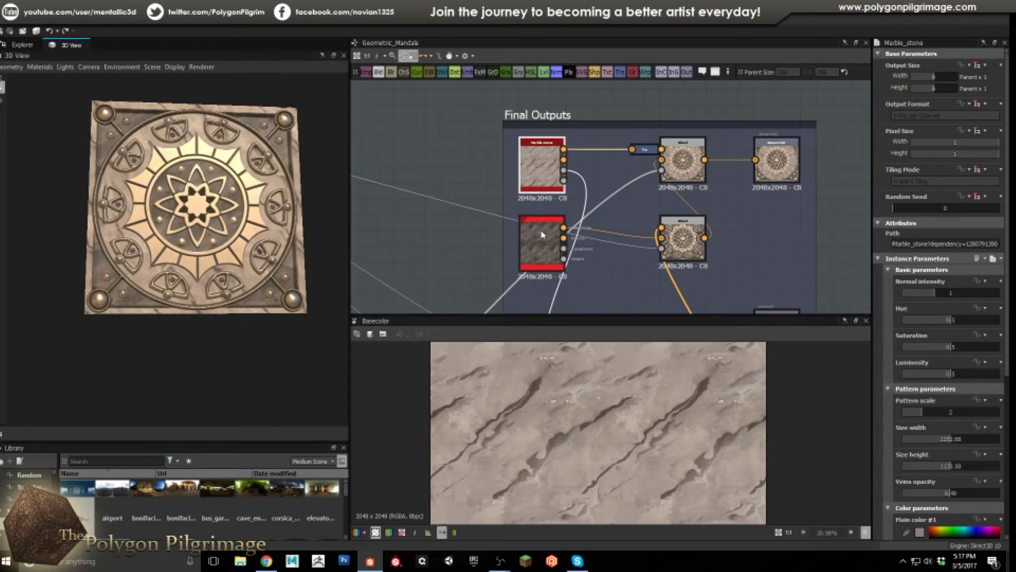
pyautogui.scroll(-1, 565, 214)
pyautogui.scroll(-4, 565, 215)
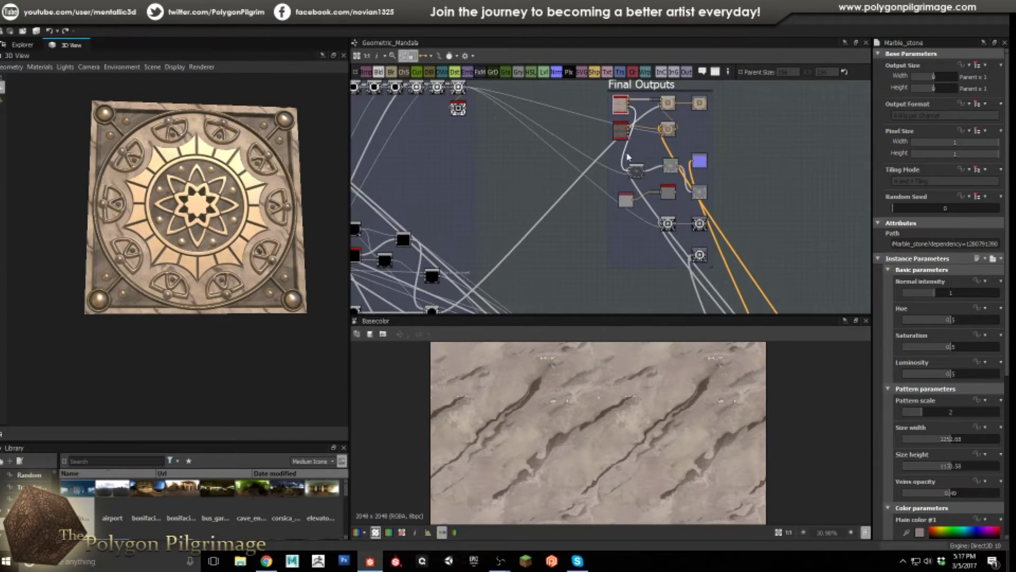
pyautogui.scroll(5, 587, 198)
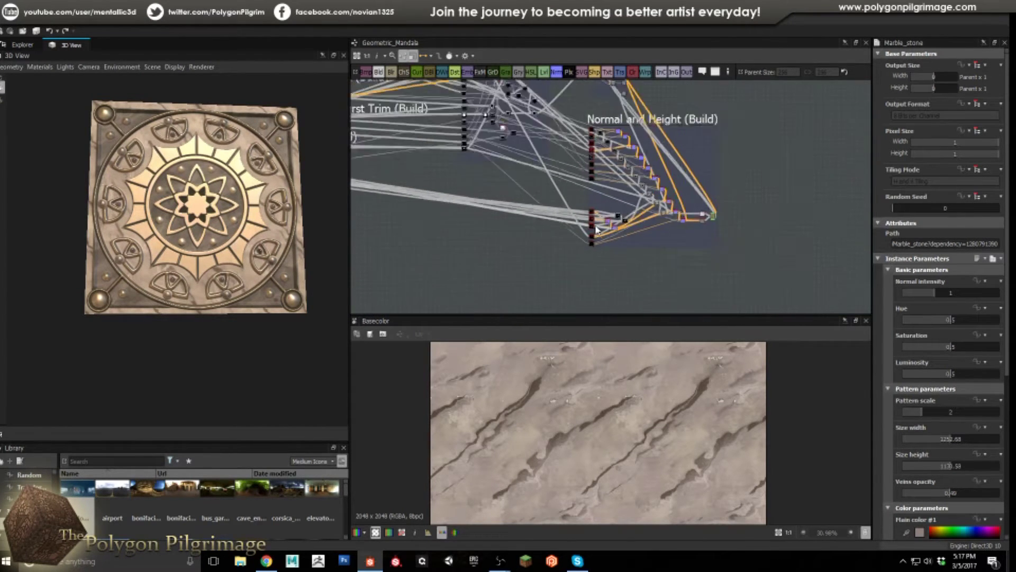
pyautogui.scroll(6, 687, 217)
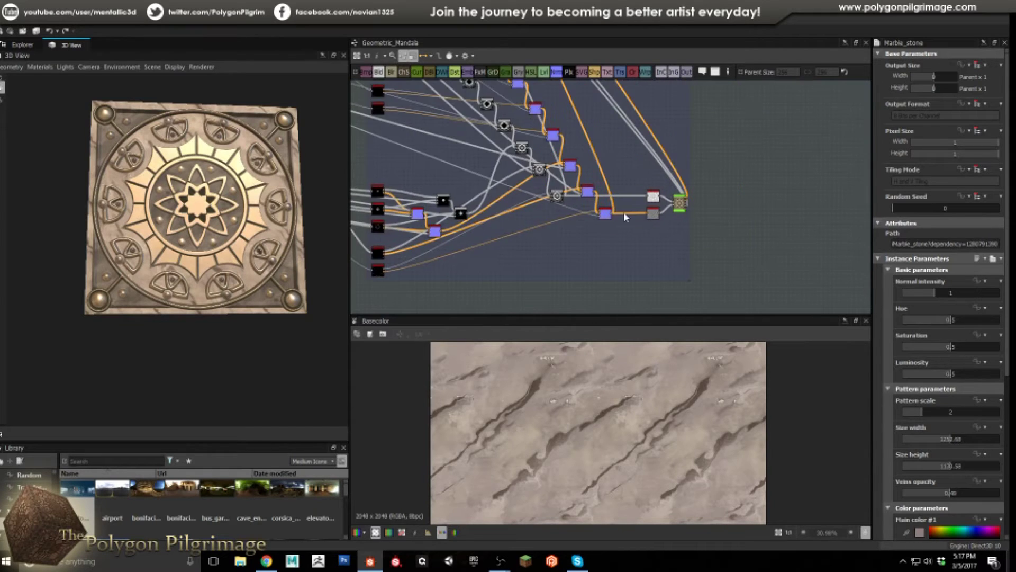
pyautogui.doubleClick(687, 199)
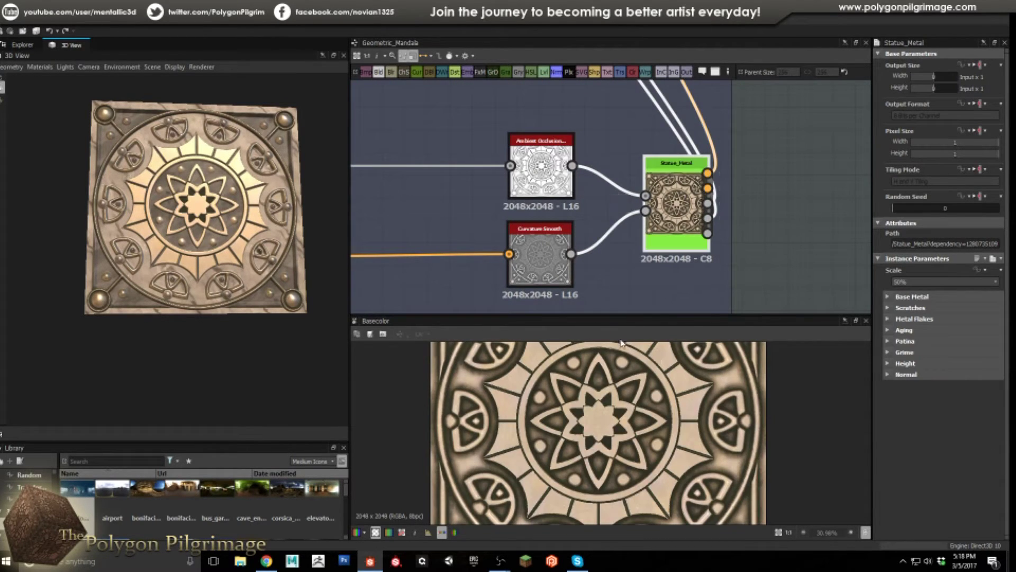
pyautogui.scroll(-4, 625, 417)
pyautogui.scroll(2, 626, 417)
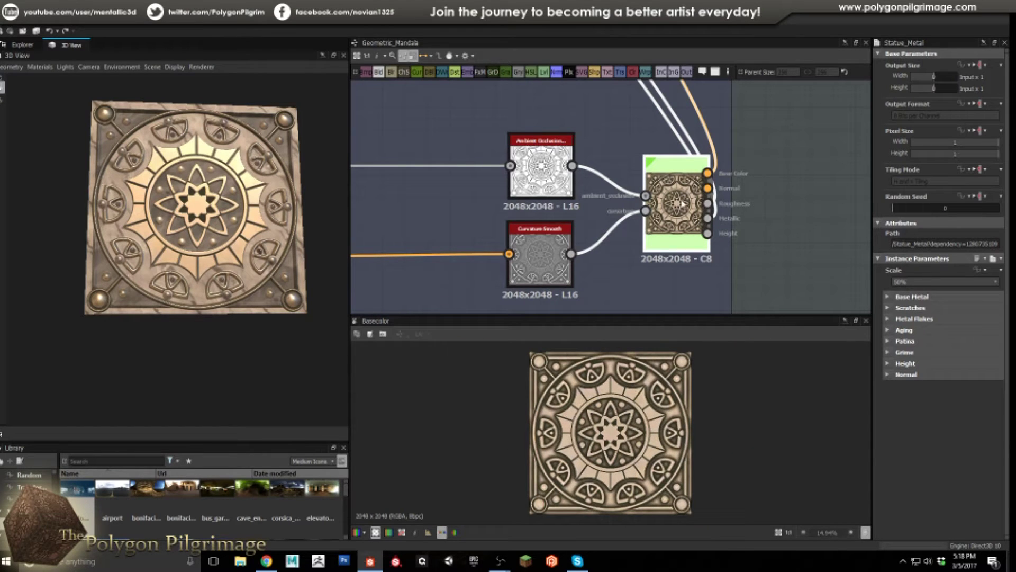
# - Examine the ambient occlusion and curvature inputs feeding the Statue_Metal node and compare its base color with the metal parts on the cube
pyautogui.scroll(-6, 583, 176)
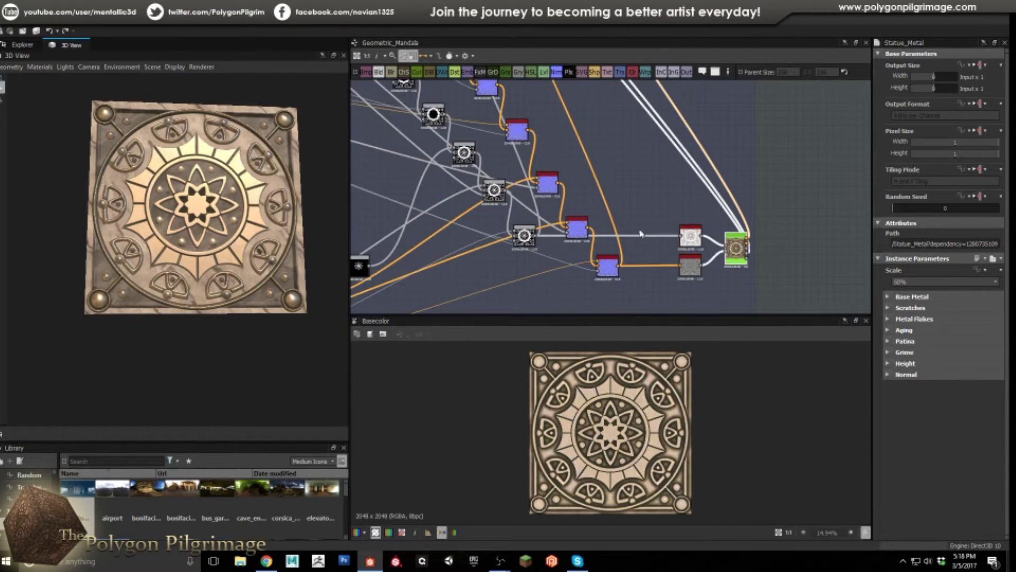
pyautogui.scroll(-2, 545, 180)
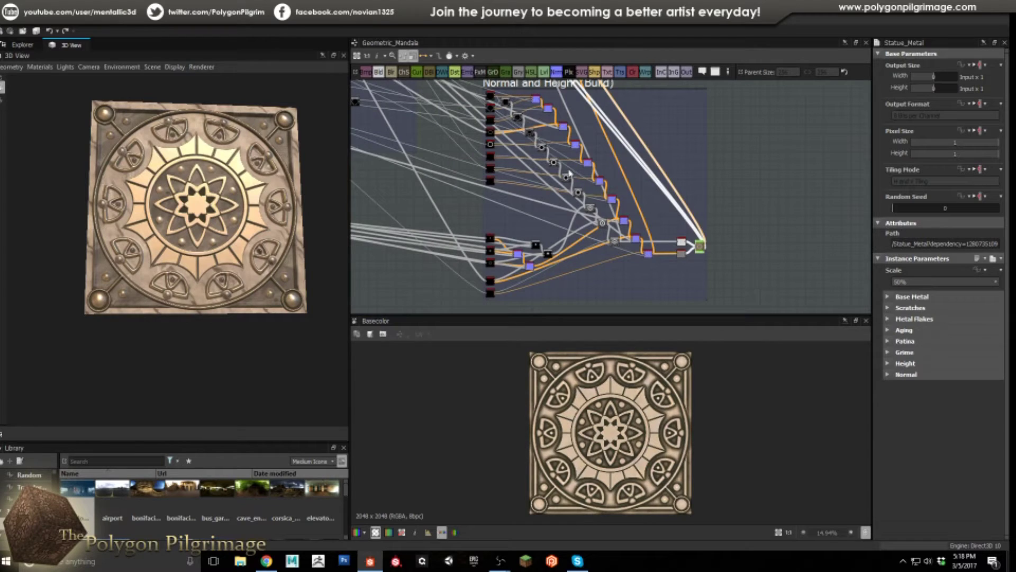
pyautogui.scroll(7, 659, 246)
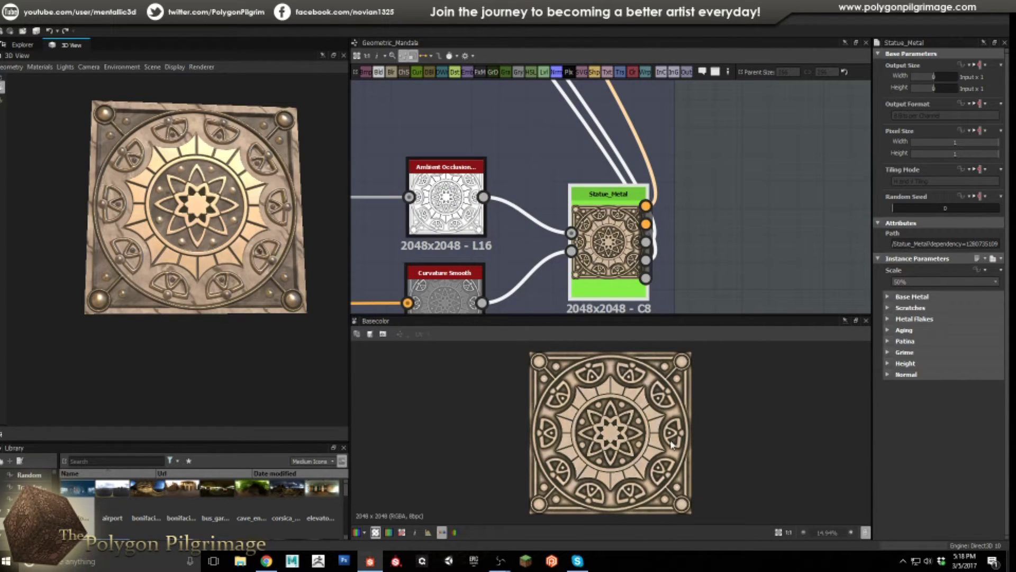
pyautogui.moveTo(296, 304); pyautogui.dragTo(249, 214)
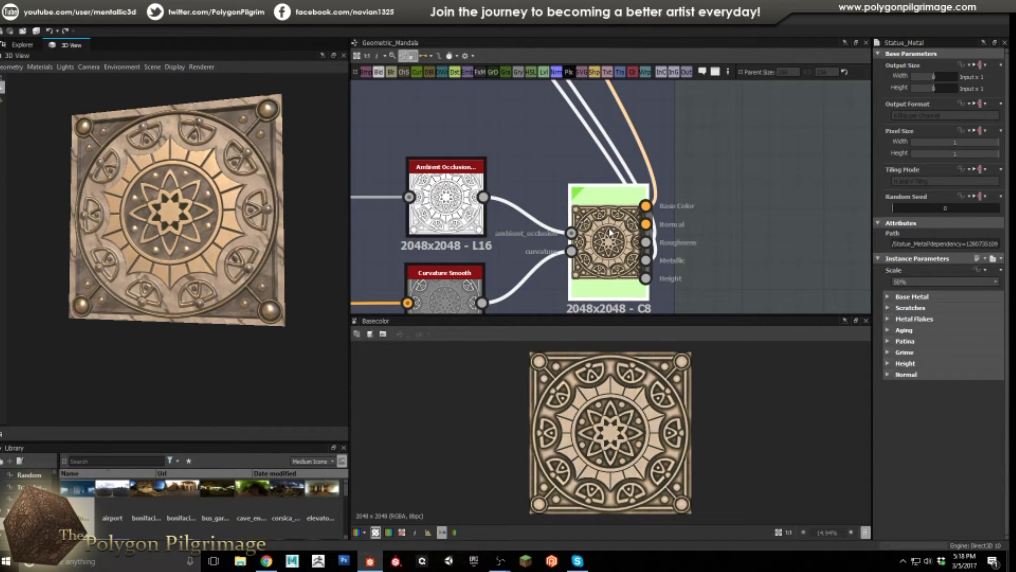
# - Trace the graph back from Final Outputs through the Mask Factory to the Reference and build frames
pyautogui.scroll(-8, 563, 226)
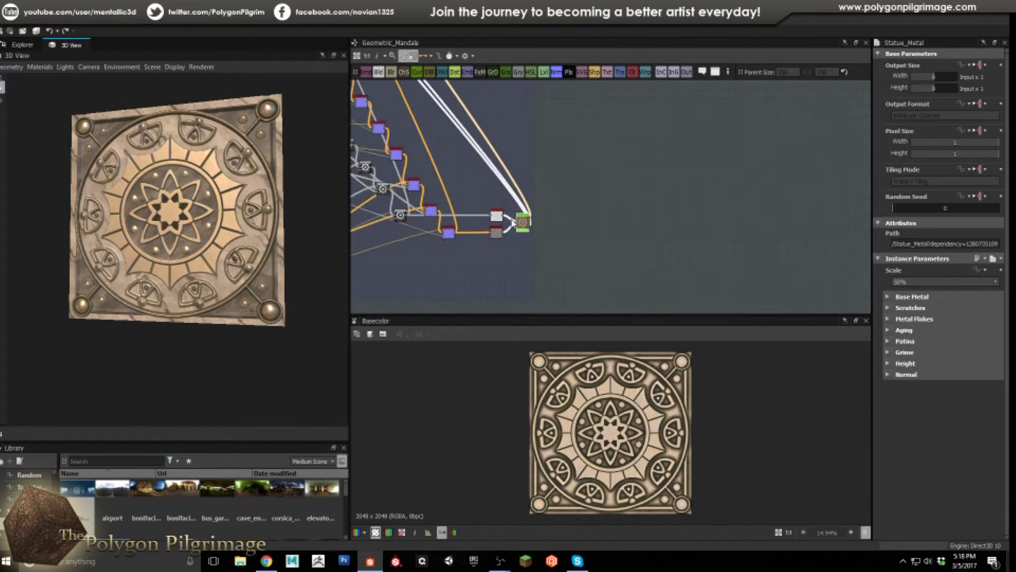
pyautogui.scroll(-3, 527, 218)
pyautogui.scroll(4, 585, 132)
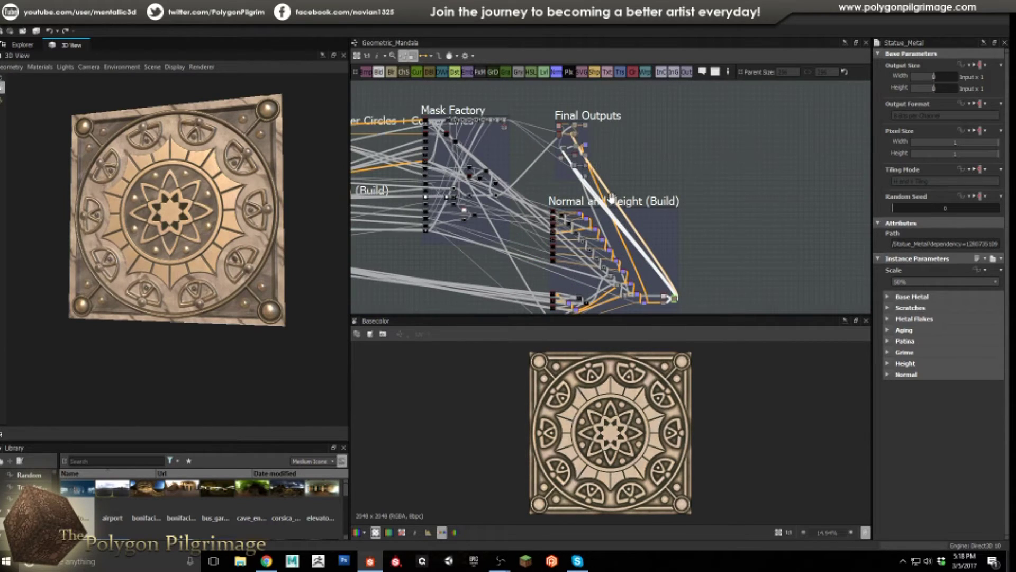
pyautogui.moveTo(621, 261); pyautogui.dragTo(639, 237, button='middle')
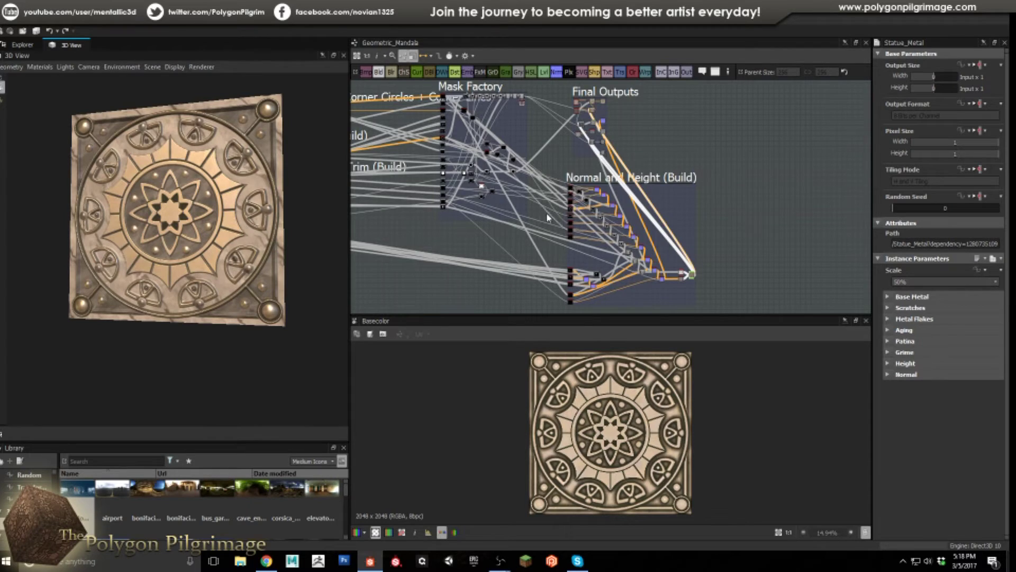
pyautogui.moveTo(457, 197); pyautogui.dragTo(615, 221, button='middle')
pyautogui.moveTo(552, 211); pyautogui.dragTo(740, 224, button='middle')
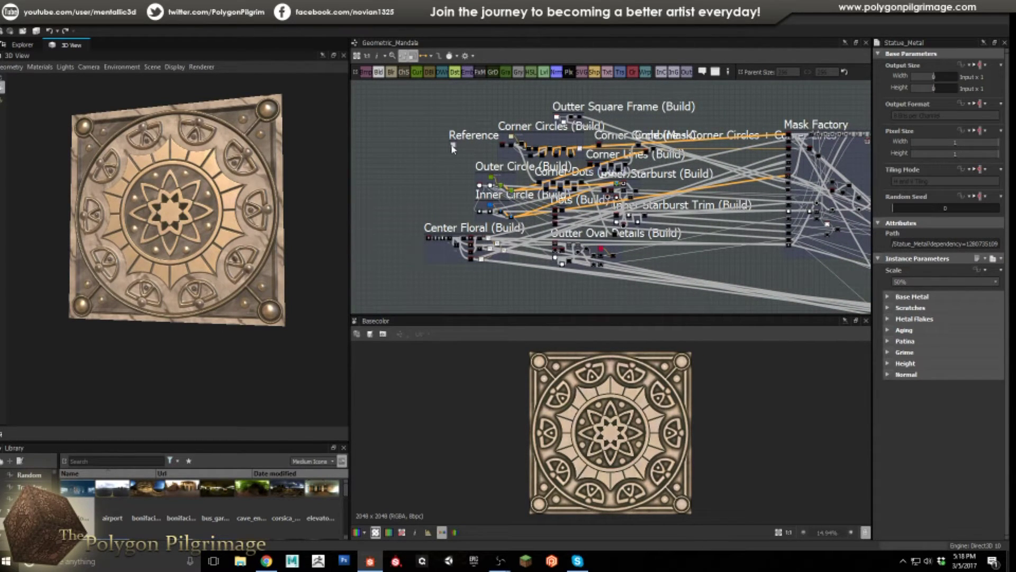
pyautogui.moveTo(229, 202); pyautogui.dragTo(200, 213)
# - Preview the disc Shape node that starts the Corner Circles (Build) frame and examine its pattern and scale parameters
pyautogui.scroll(5, 542, 144)
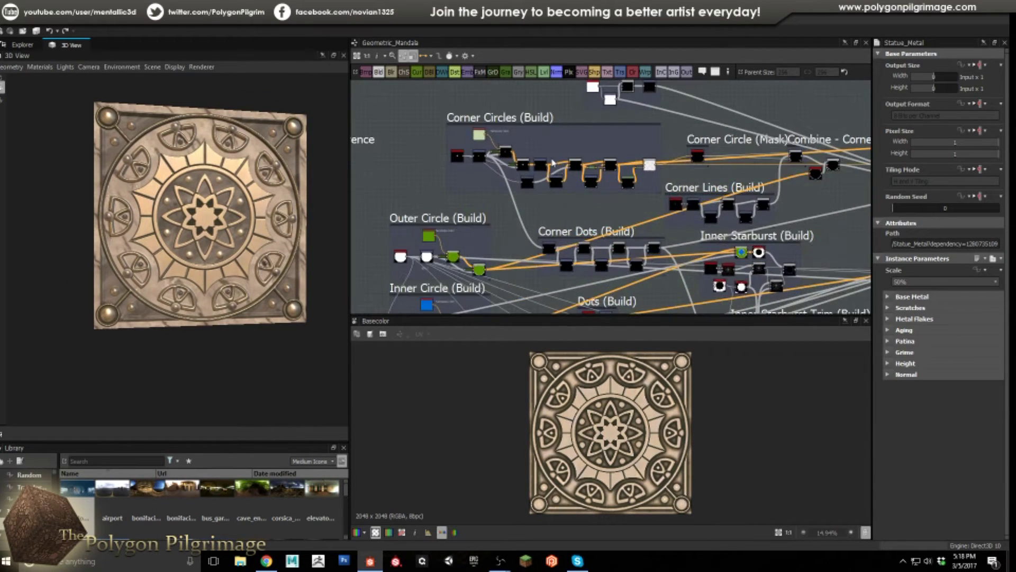
pyautogui.moveTo(501, 207); pyautogui.dragTo(593, 174, button='middle')
pyautogui.scroll(2, 465, 144)
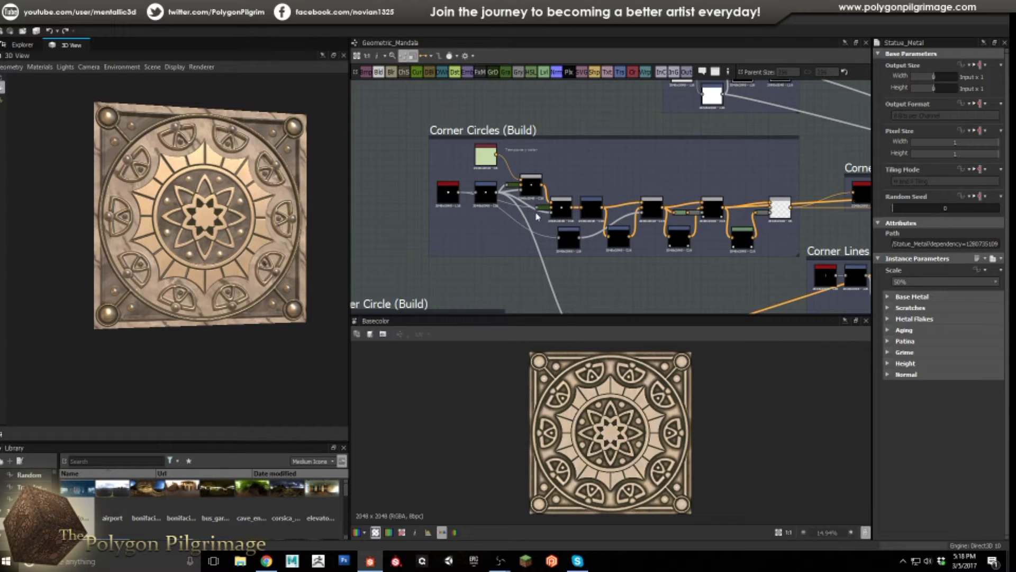
pyautogui.doubleClick(446, 193)
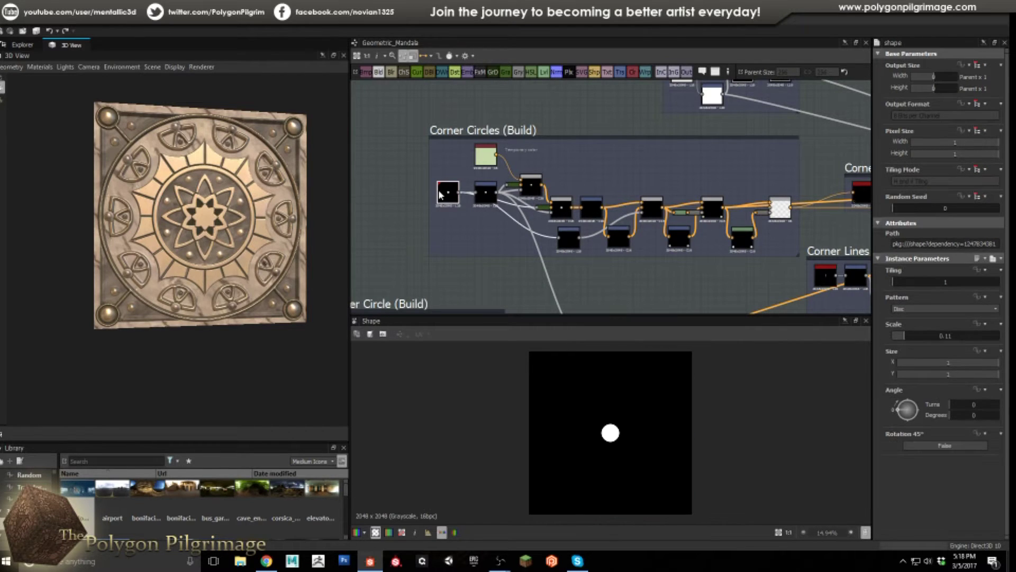
pyautogui.scroll(3, 440, 195)
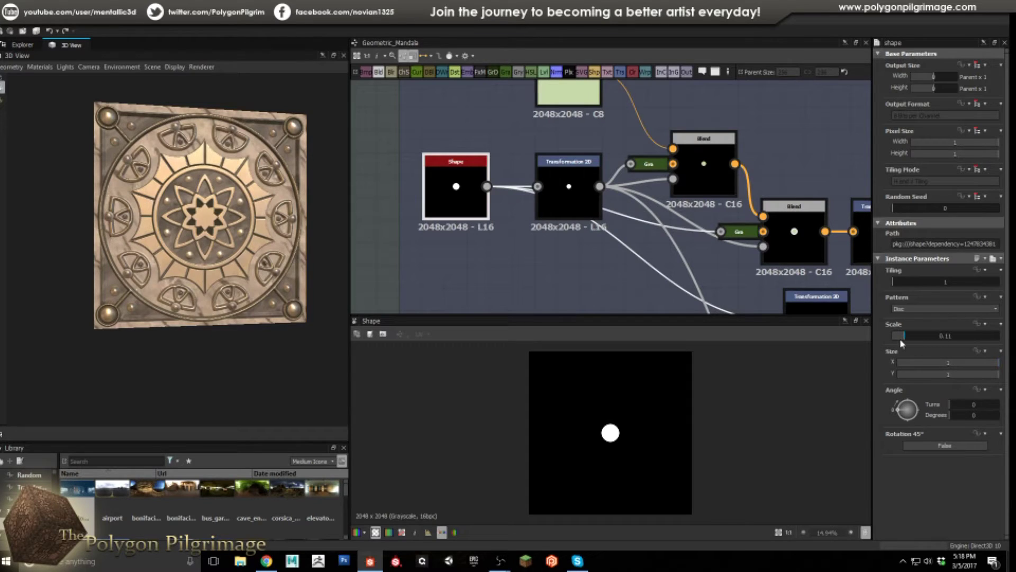
pyautogui.scroll(-1, 524, 236)
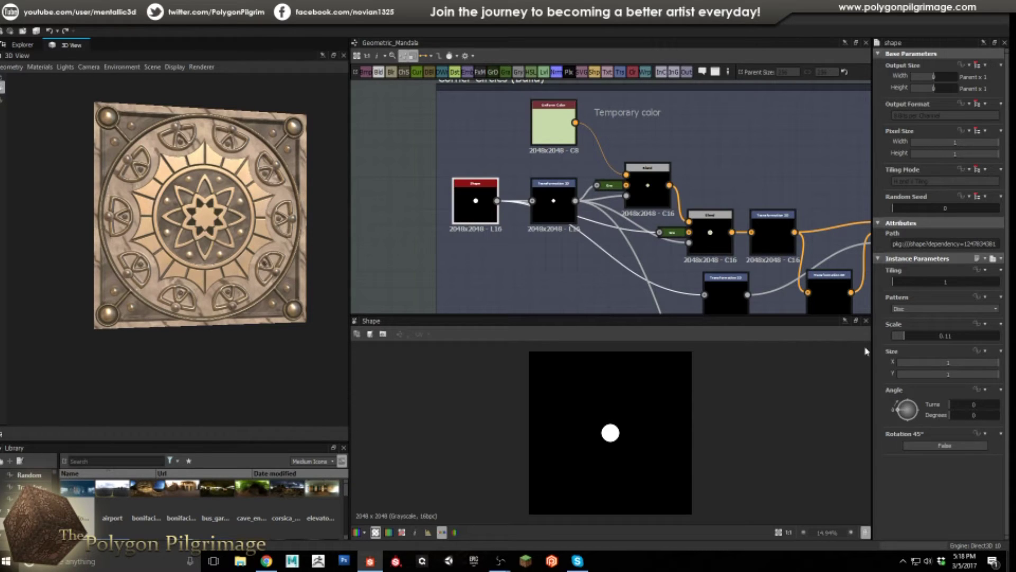
# - Preview the Transformation 2D node after the Shape and the two Blend nodes that build the green disc with its white ring
pyautogui.click(550, 206)
pyautogui.click(648, 194)
pyautogui.scroll(4, 625, 433)
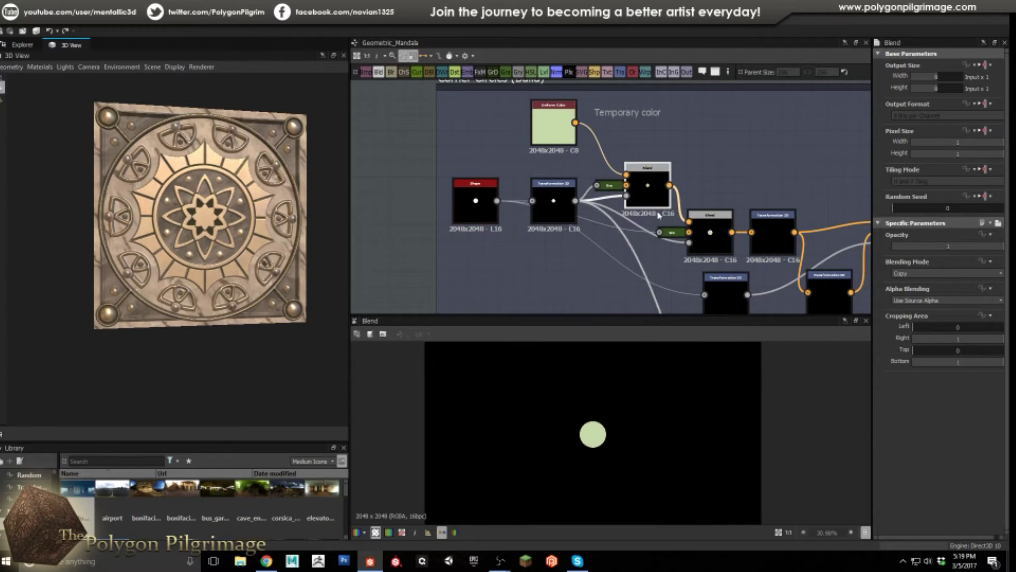
pyautogui.moveTo(622, 236); pyautogui.dragTo(534, 217, button='middle')
pyautogui.click(623, 217)
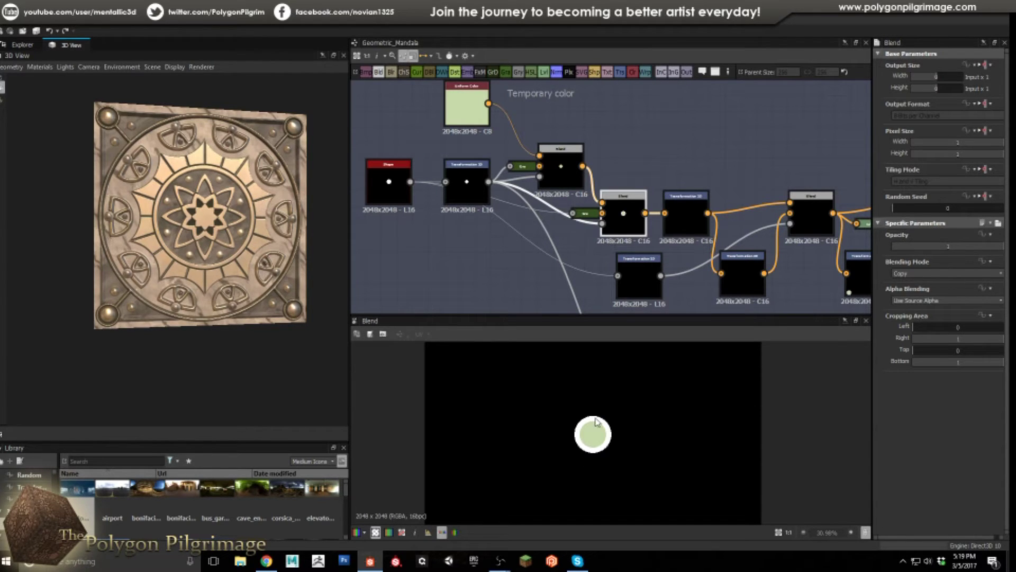
# - Compare the ringed disc from the second Blend node with the corner spheres on the 3D cube
pyautogui.moveTo(659, 214); pyautogui.dragTo(512, 207, button='middle')
pyautogui.scroll(-3, 506, 208)
pyautogui.scroll(2, 774, 208)
pyautogui.moveTo(585, 180); pyautogui.dragTo(794, 199, button='middle')
pyautogui.scroll(2, 565, 216)
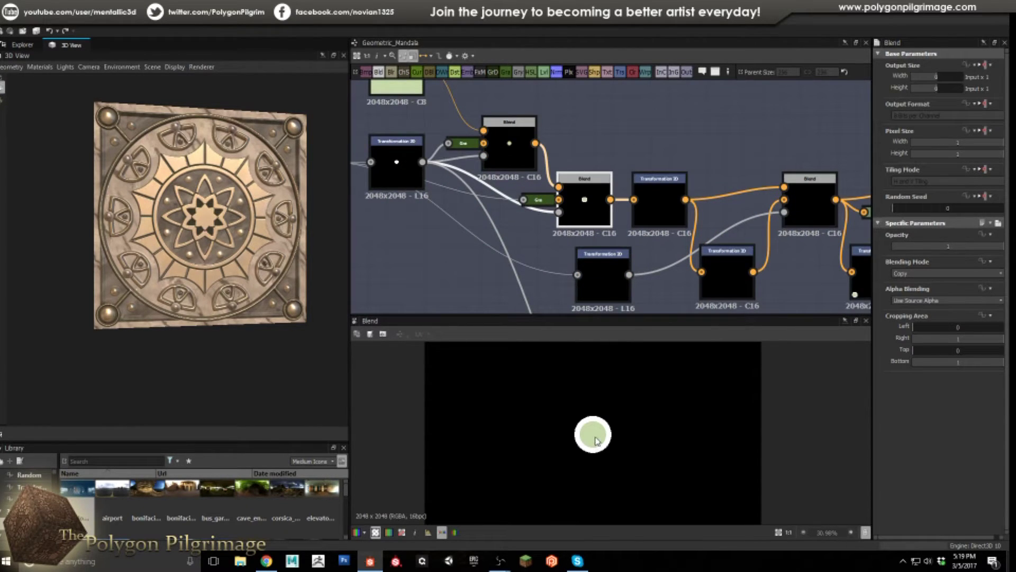
pyautogui.moveTo(231, 197); pyautogui.dragTo(260, 210)
pyautogui.moveTo(260, 211); pyautogui.dragTo(119, 127, button='right')
pyautogui.moveTo(119, 127); pyautogui.dragTo(149, 151)
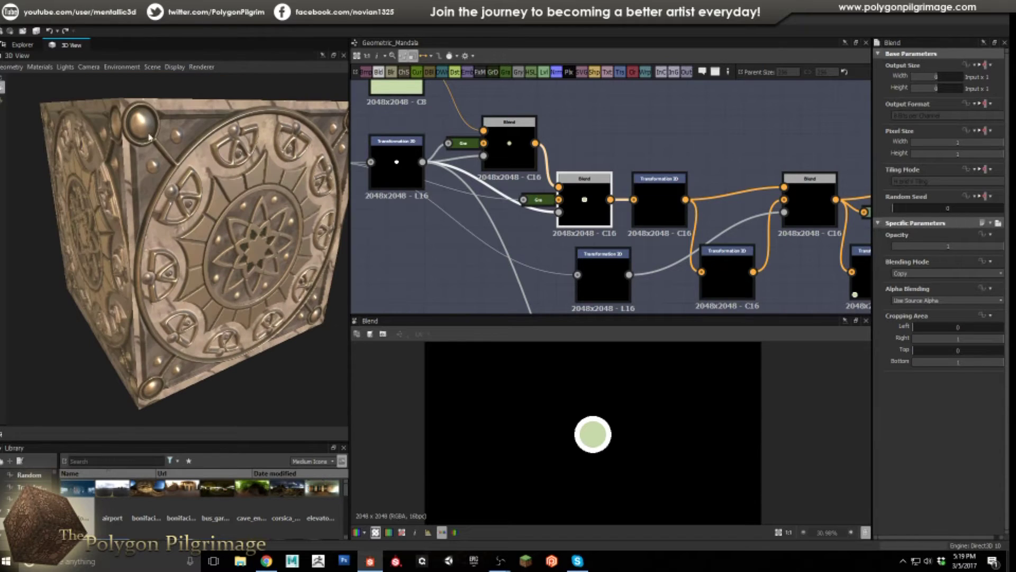
pyautogui.moveTo(226, 229); pyautogui.dragTo(238, 268)
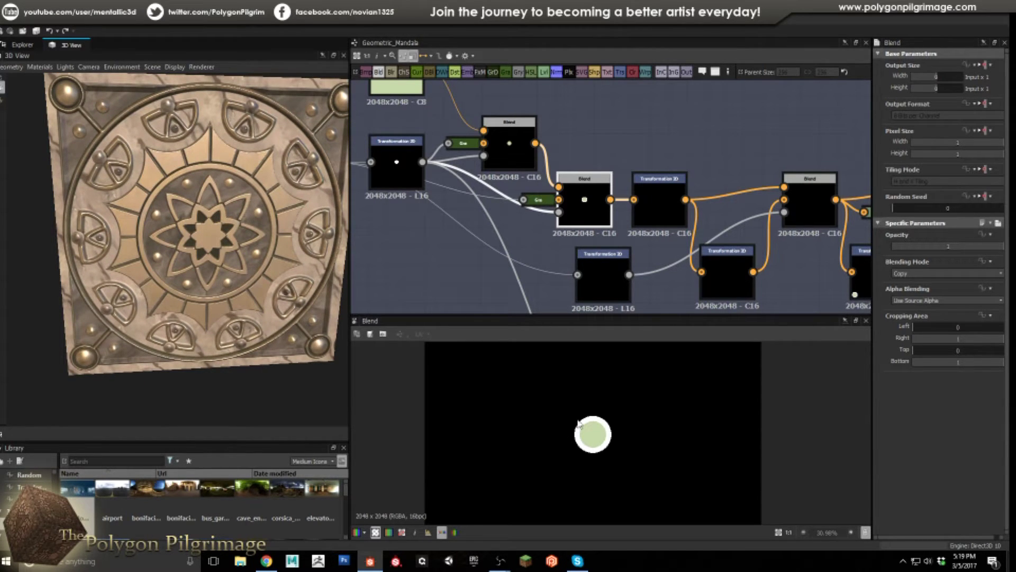
# - Preview the Transformation 2D nodes that offset the ringed disc to the upper-left corner and place its copy in the upper-right corner
pyautogui.moveTo(586, 232); pyautogui.dragTo(520, 221, button='middle')
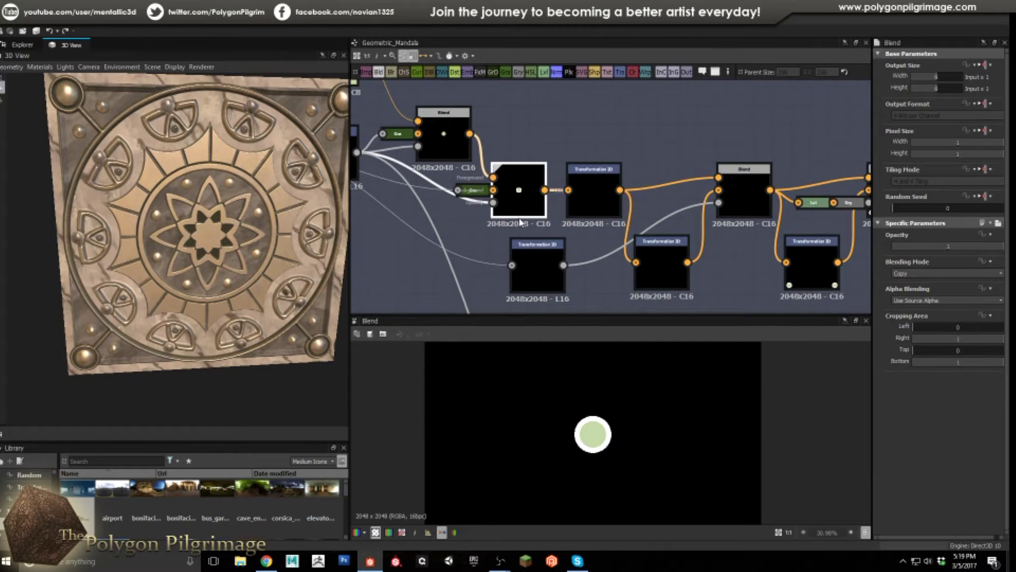
pyautogui.click(605, 201)
pyautogui.scroll(-5, 589, 432)
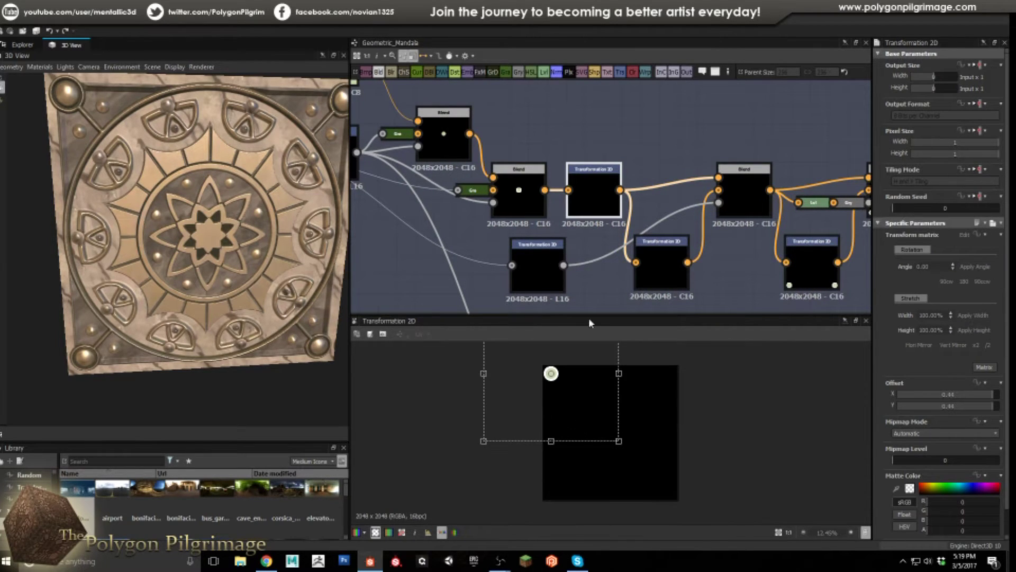
pyautogui.moveTo(665, 228); pyautogui.dragTo(609, 222, button='middle')
pyautogui.click(700, 201)
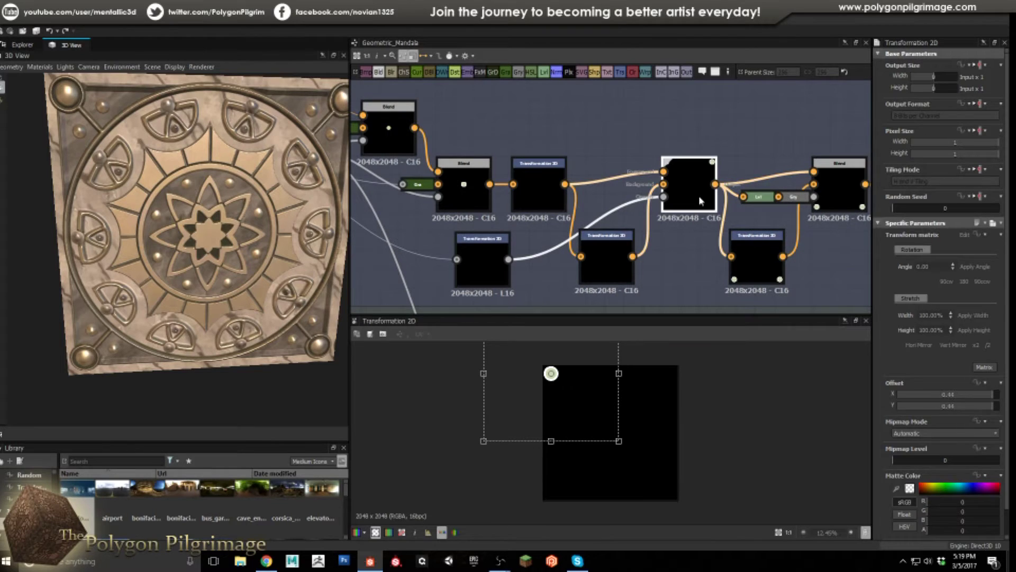
pyautogui.click(595, 268)
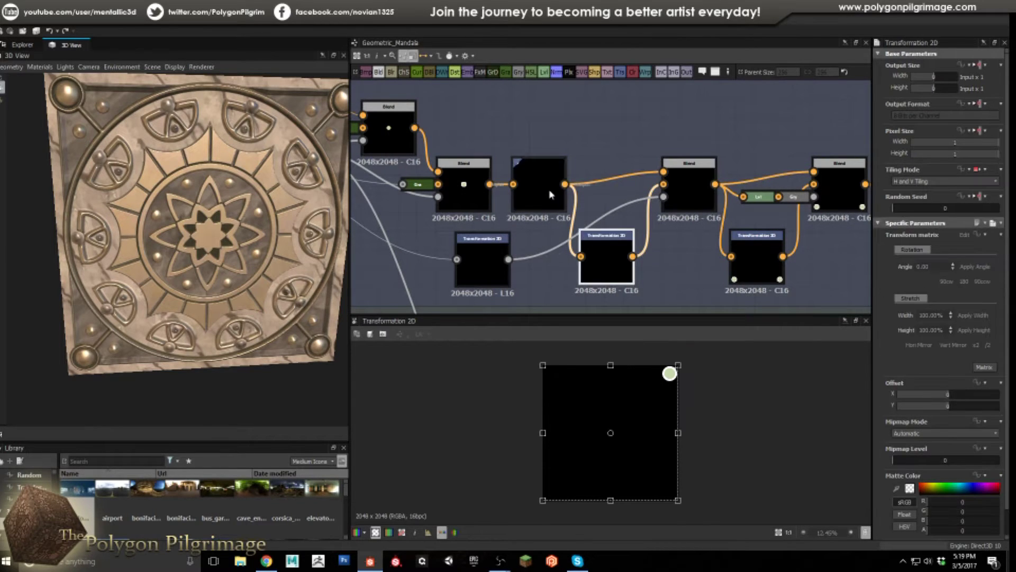
pyautogui.click(551, 195)
pyautogui.click(608, 258)
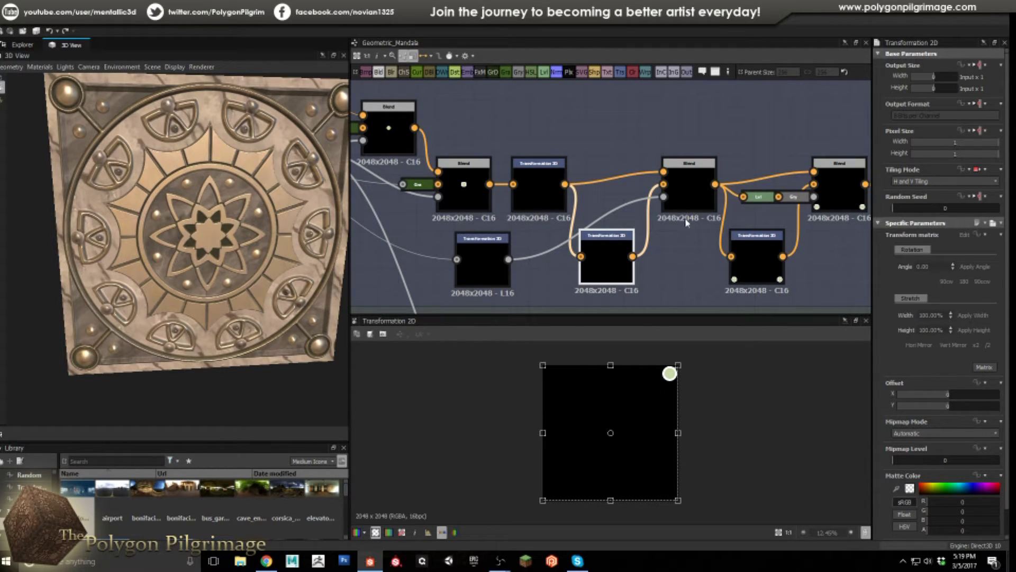
# - Preview the Blend node combining the two upper corner discs and the grayscale Transformation 2D node that feeds its mask
pyautogui.click(684, 199)
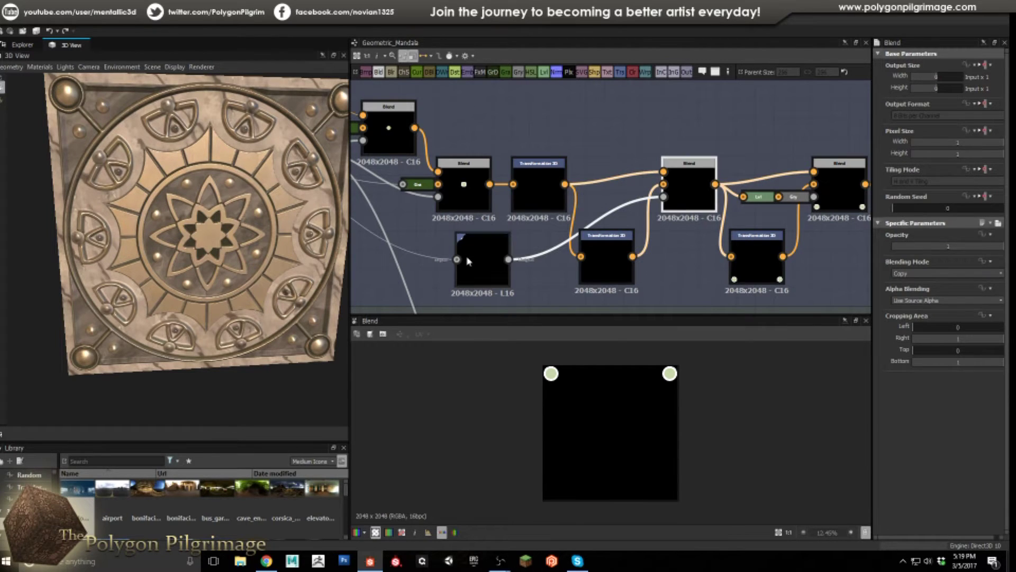
pyautogui.click(488, 253)
pyautogui.moveTo(505, 237); pyautogui.dragTo(597, 243, button='middle')
pyautogui.scroll(-2, 595, 247)
pyautogui.scroll(1, 665, 247)
pyautogui.moveTo(516, 238); pyautogui.dragTo(554, 235, button='middle')
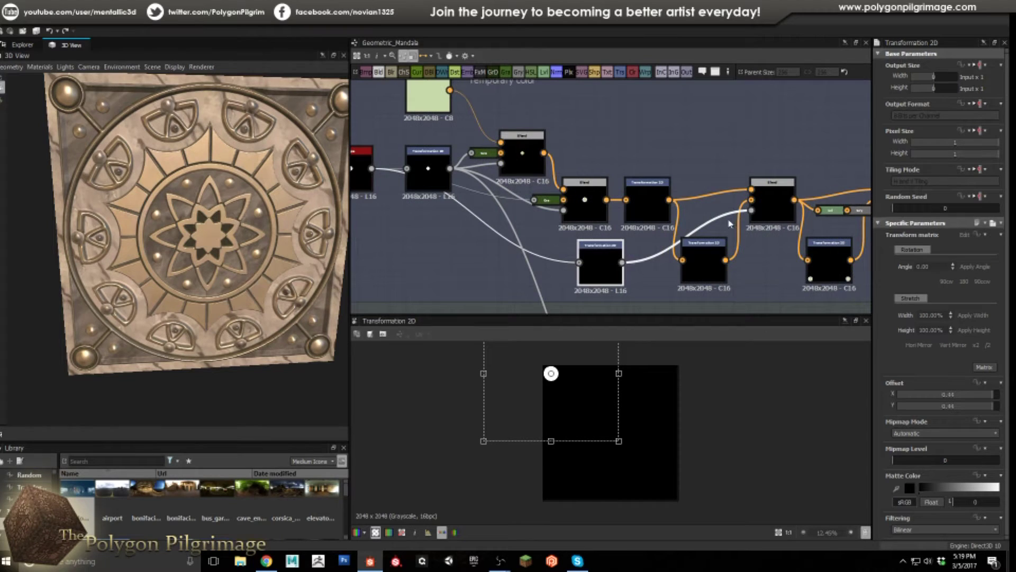
pyautogui.click(771, 205)
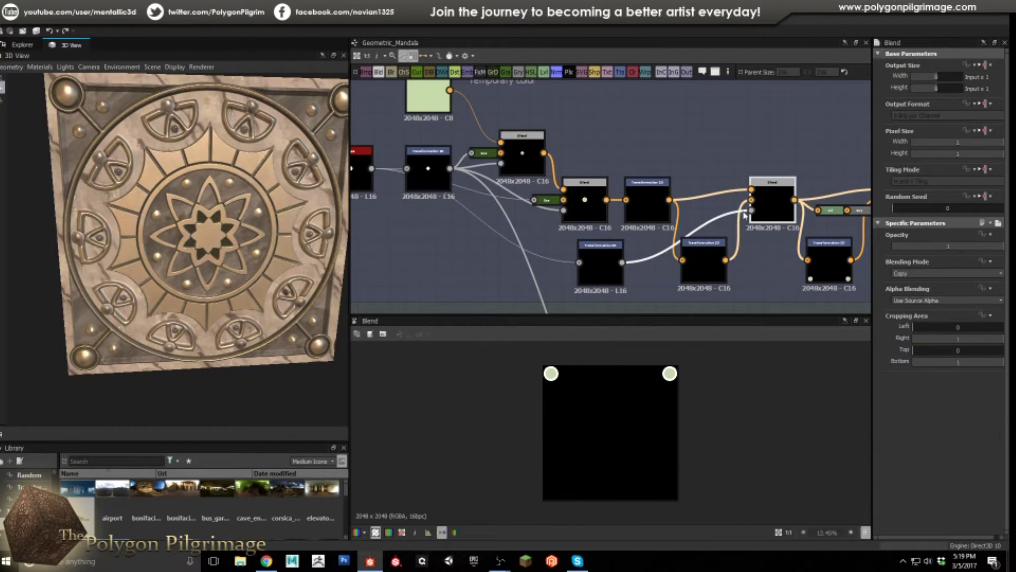
# - Step through the upper-left disc, the upper-right copy and their combined Blend once more to review how the top corner pair is made
pyautogui.click(643, 209)
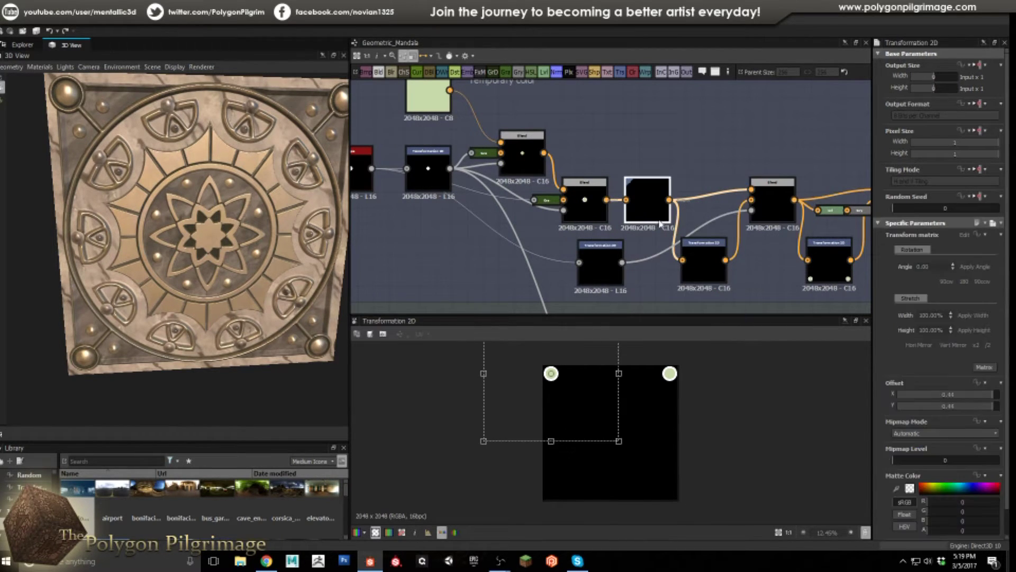
pyautogui.click(704, 265)
pyautogui.click(773, 204)
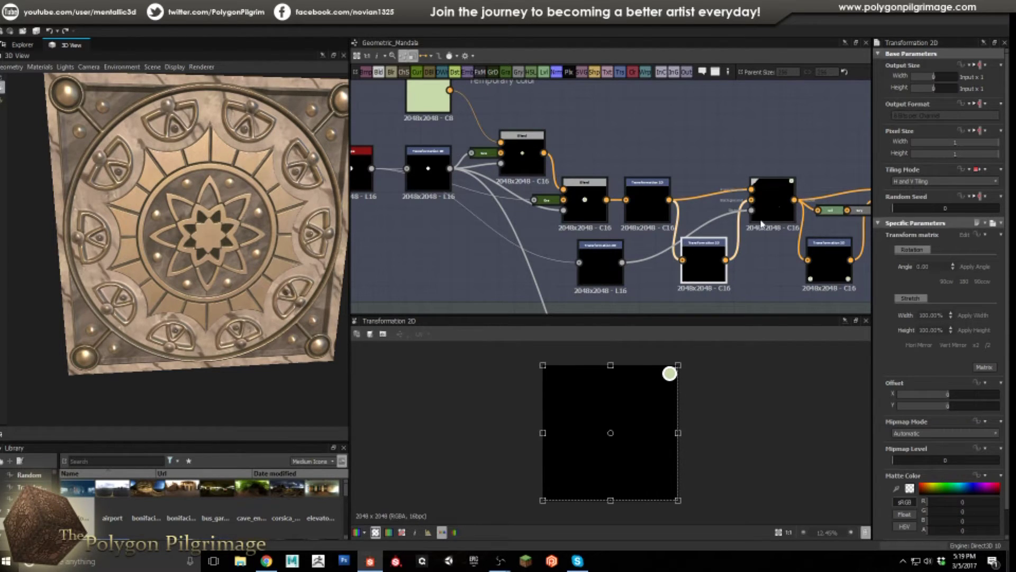
pyautogui.moveTo(855, 251); pyautogui.dragTo(718, 263, button='middle')
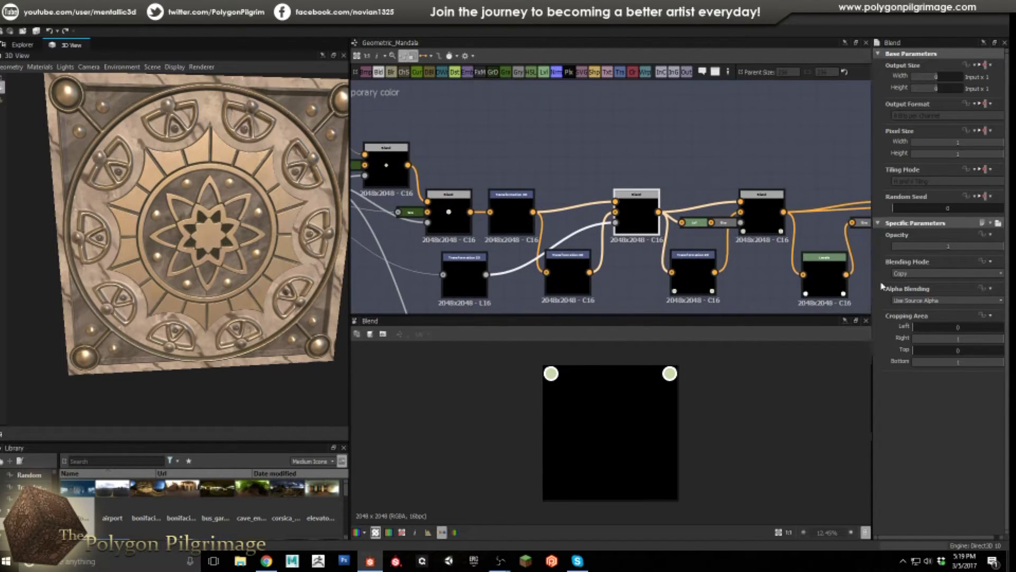
# - Preview the Transformation 2D node that mirrors the top disc pair vertically and the Blend node combining all four corner discs
pyautogui.scroll(2, 609, 231)
pyautogui.click(618, 243)
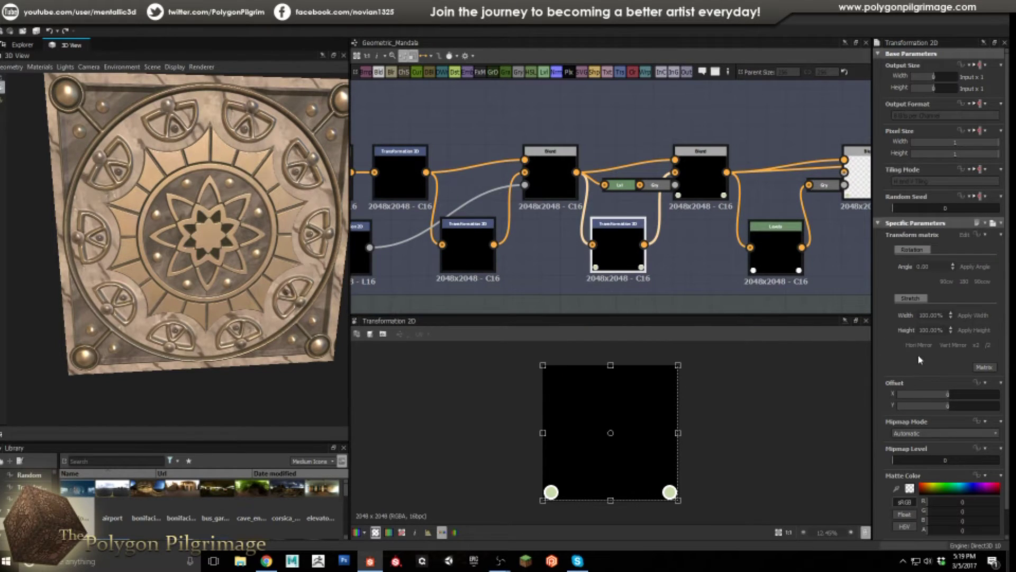
pyautogui.click(950, 345)
pyautogui.click(700, 170)
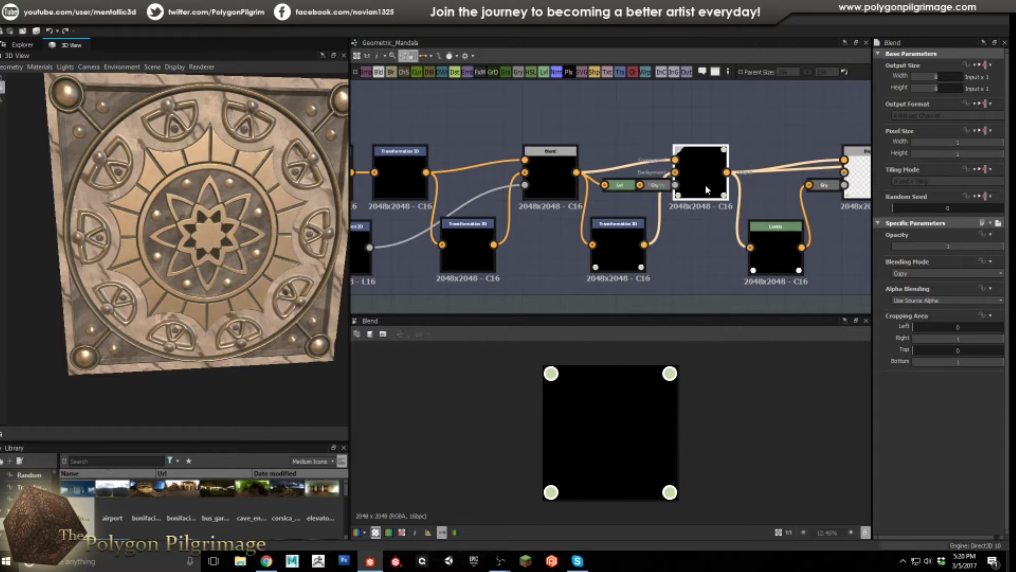
# - Preview the Levels node made from the four corner discs and the final Blend node that uses it as a mask
pyautogui.moveTo(704, 184); pyautogui.dragTo(613, 170, button='middle')
pyautogui.click(685, 233)
pyautogui.doubleClick(685, 234)
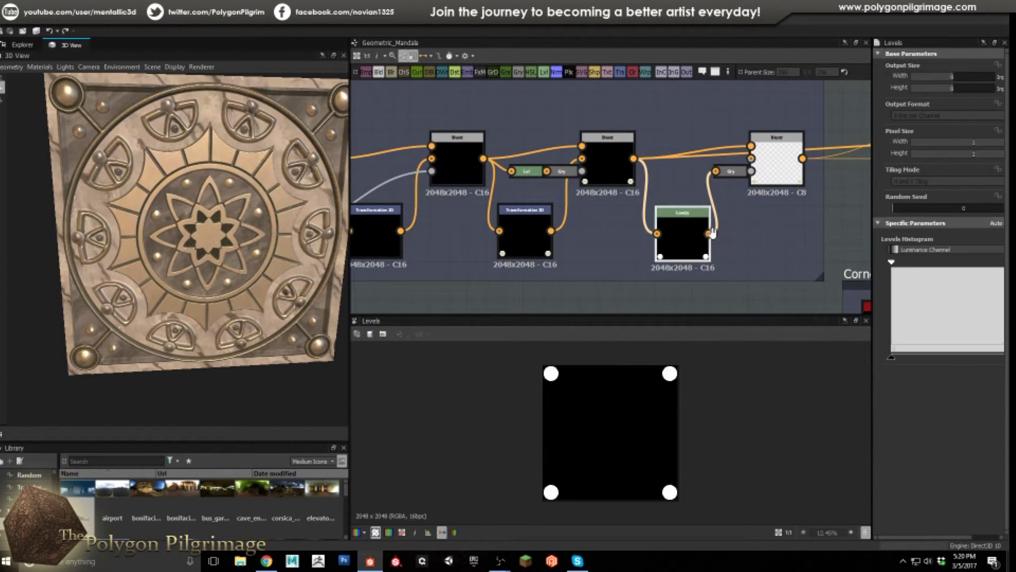
pyautogui.moveTo(714, 235); pyautogui.dragTo(677, 233, button='middle')
pyautogui.scroll(1, 677, 233)
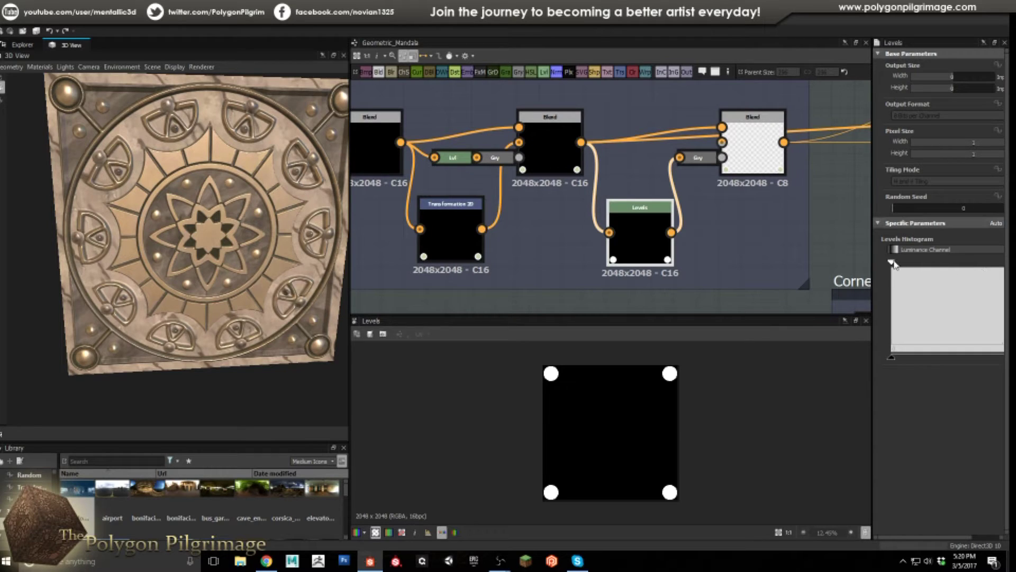
pyautogui.doubleClick(748, 159)
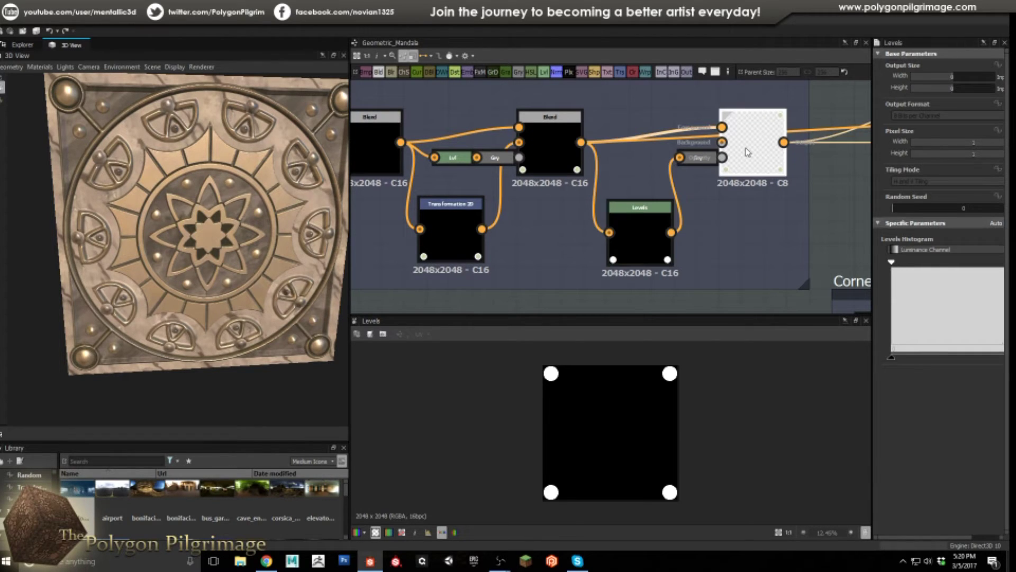
# - Examine the Color to Mask node in the Corner Circle (Mask) frame that isolates the white rings of the corner discs
pyautogui.moveTo(784, 182); pyautogui.dragTo(575, 228, button='middle')
pyautogui.scroll(-4, 575, 229)
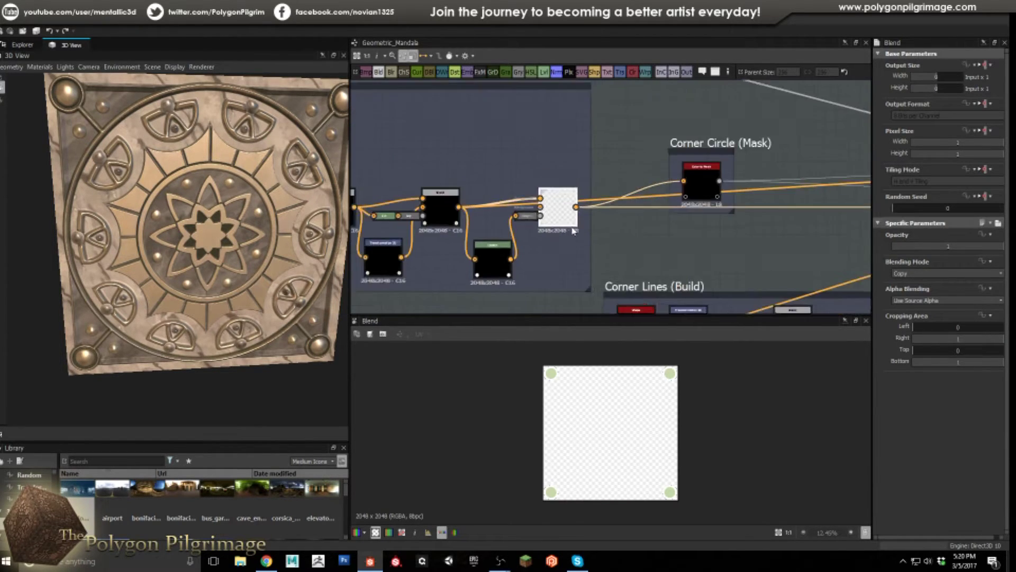
pyautogui.click(678, 185)
pyautogui.doubleClick(678, 184)
pyautogui.scroll(3, 677, 184)
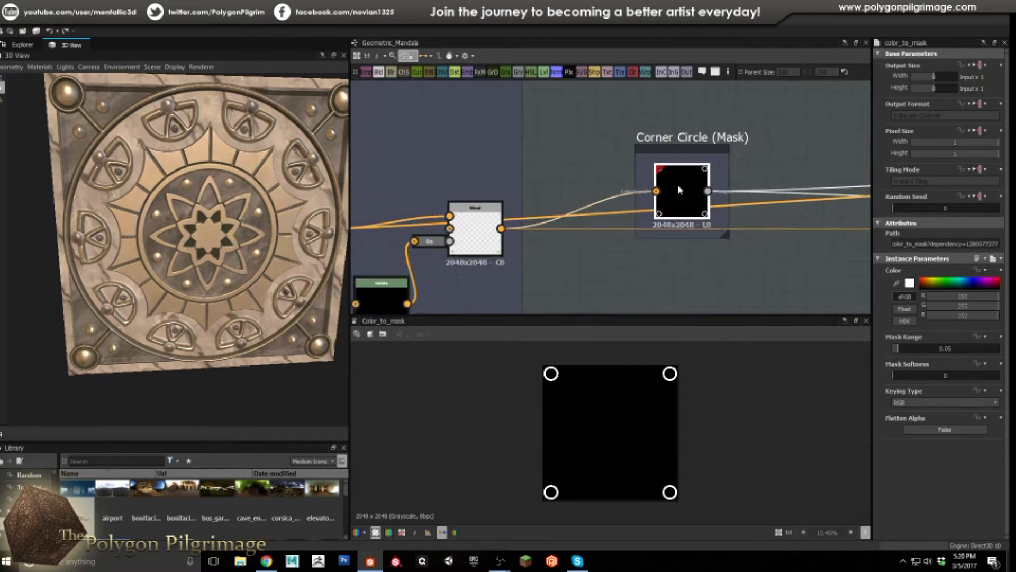
pyautogui.scroll(-3, 660, 200)
pyautogui.scroll(2, 672, 204)
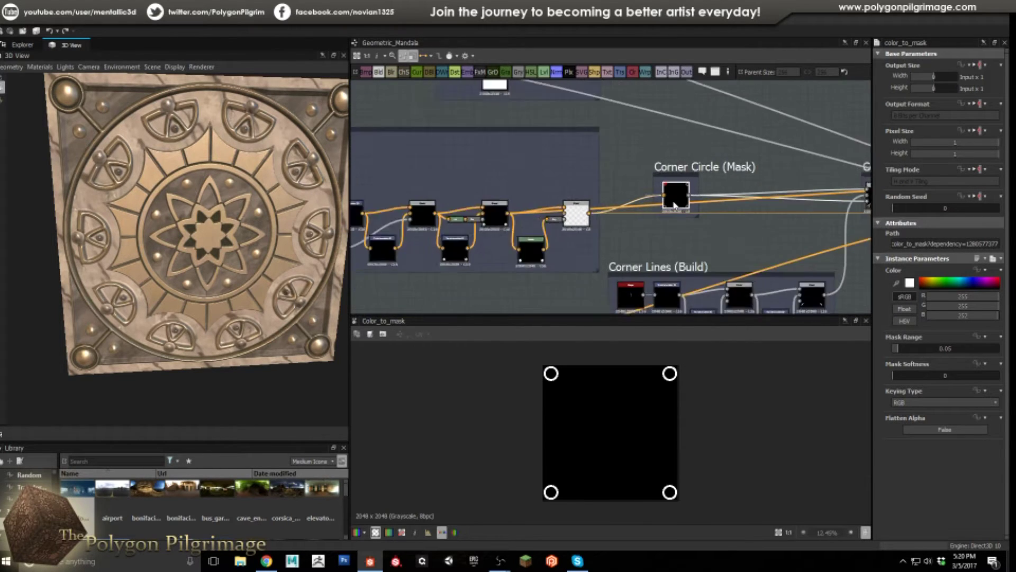
pyautogui.scroll(1, 674, 205)
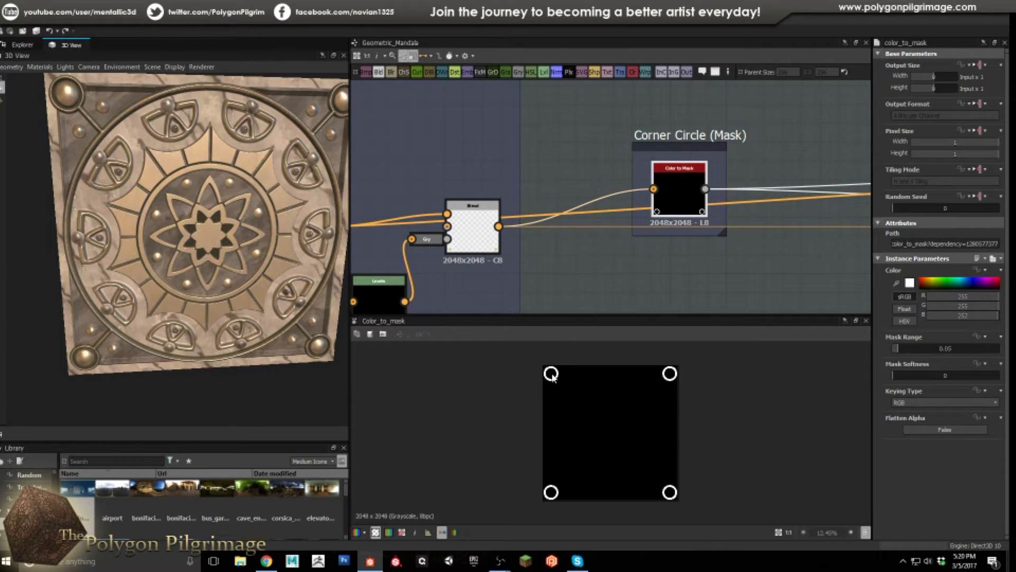
# - Preview the Blend node in the Combine - Corner Circles + Corner Lines frame
pyautogui.moveTo(625, 245); pyautogui.dragTo(439, 257, button='middle')
pyautogui.scroll(-4, 521, 232)
pyautogui.moveTo(625, 222); pyautogui.dragTo(607, 182, button='middle')
pyautogui.scroll(1, 566, 180)
pyautogui.scroll(1, 624, 160)
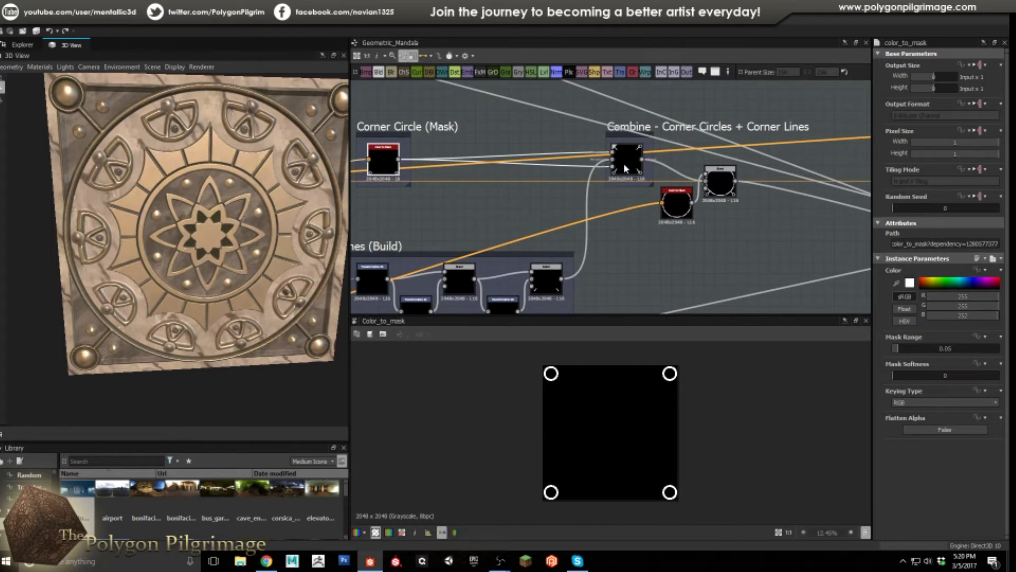
pyautogui.click(624, 166)
pyautogui.doubleClick(624, 166)
# - Preview the square Shape node in the Corner Lines (Build) frame and the Transformation 2D node that rotates and offsets it into the upper-left corner
pyautogui.moveTo(498, 221); pyautogui.dragTo(659, 166, button='middle')
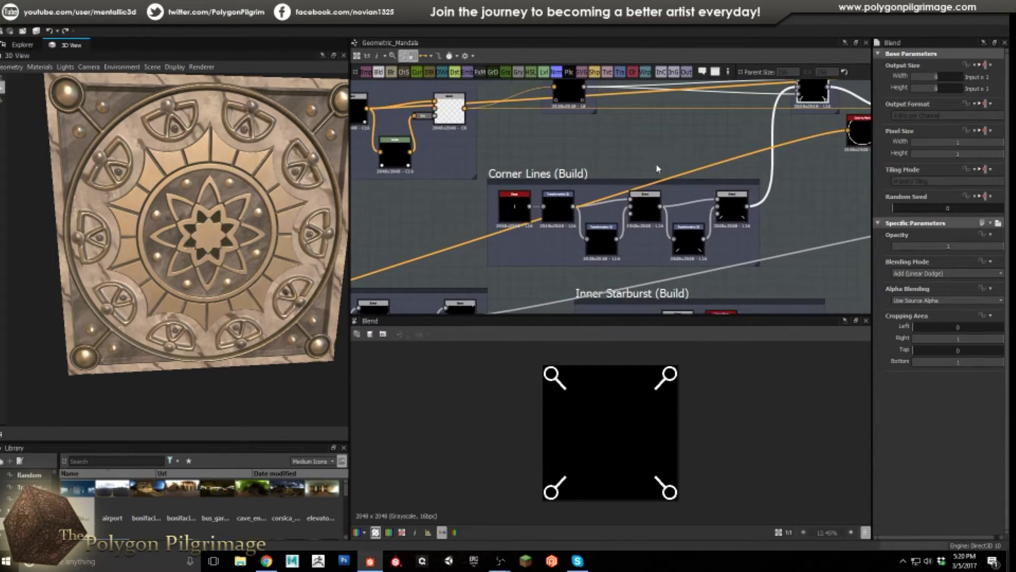
pyautogui.scroll(1, 622, 165)
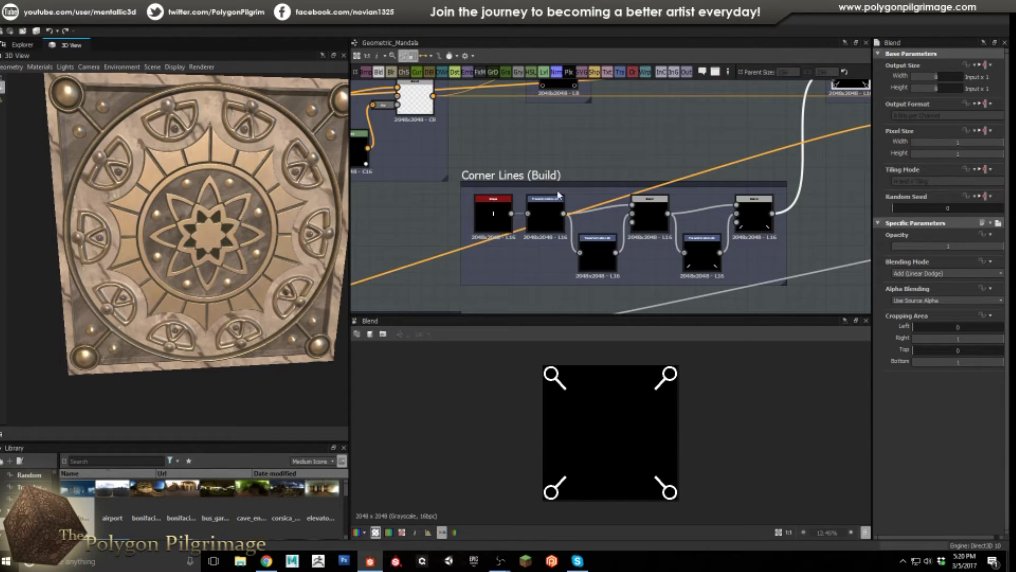
pyautogui.scroll(-1, 543, 183)
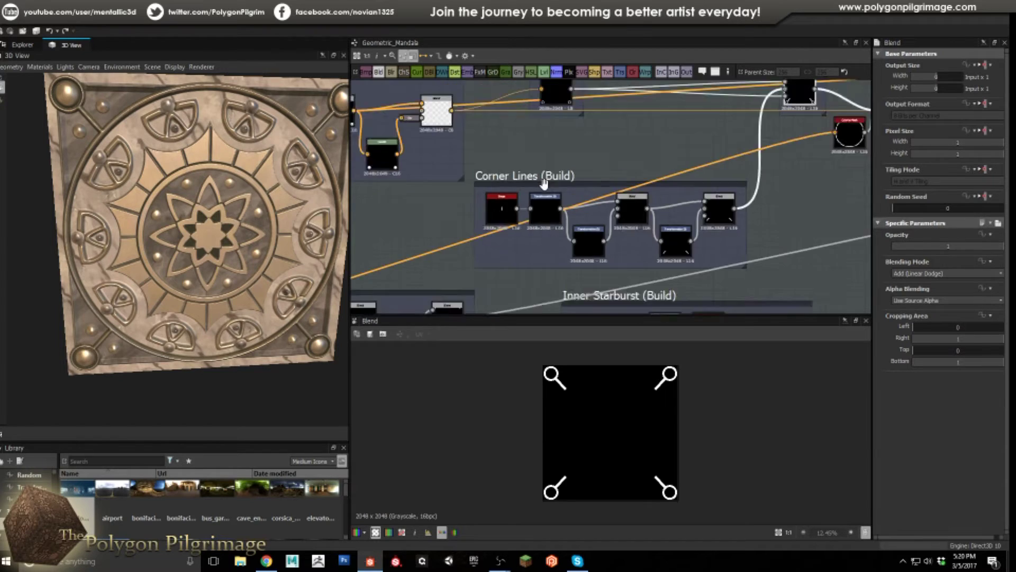
pyautogui.scroll(-2, 544, 182)
pyautogui.scroll(2, 543, 185)
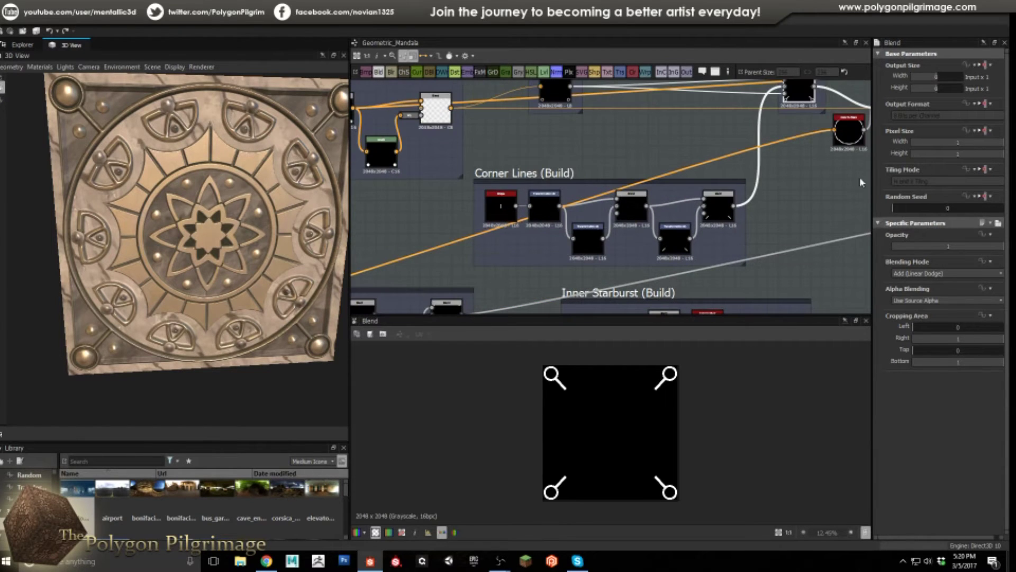
pyautogui.click(506, 212)
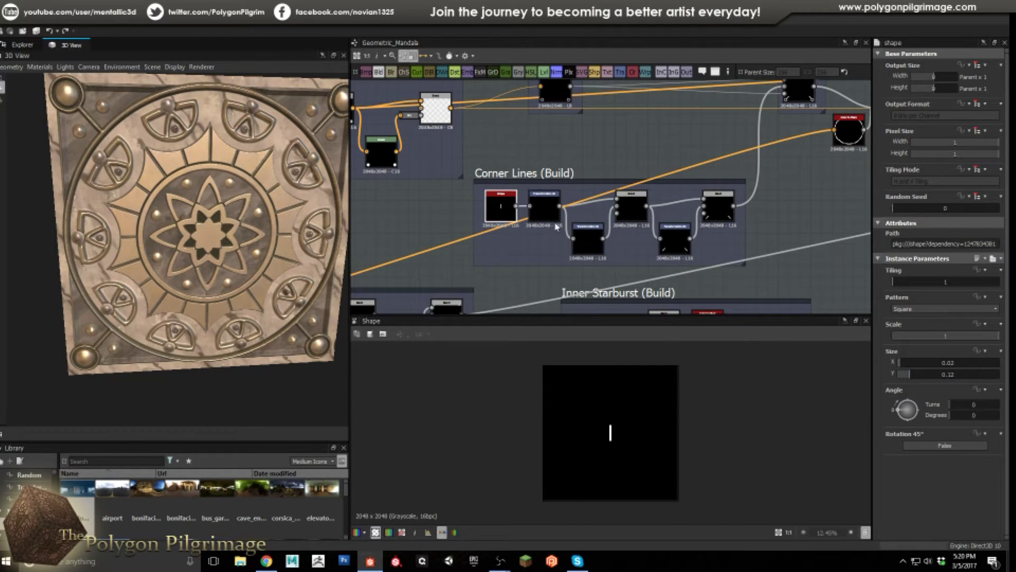
pyautogui.click(544, 206)
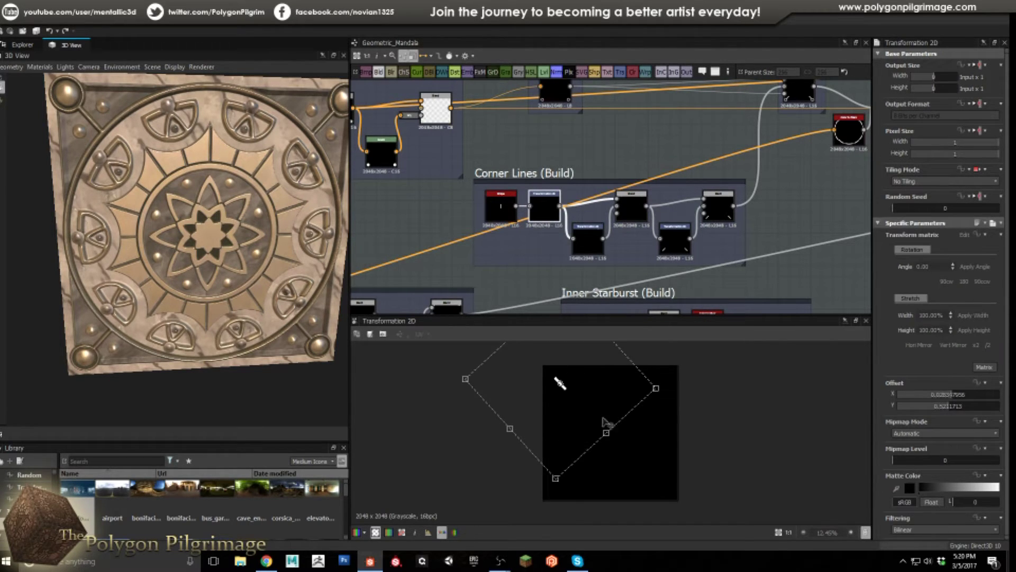
# - Review the Transformation 2D nodes that mirror the corner line to the upper-right corner and the top pair to the bottom corners
pyautogui.click(593, 240)
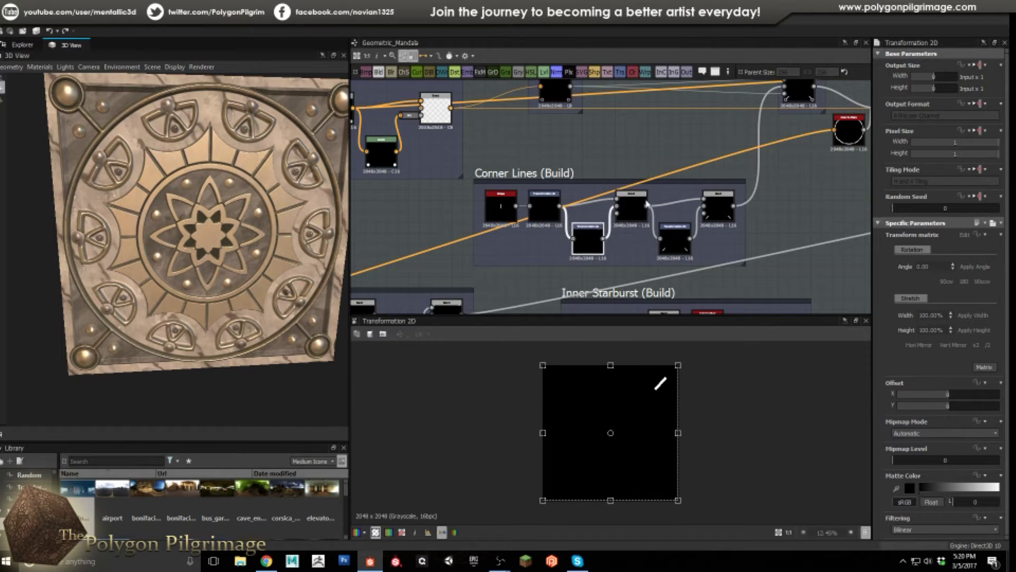
pyautogui.click(549, 212)
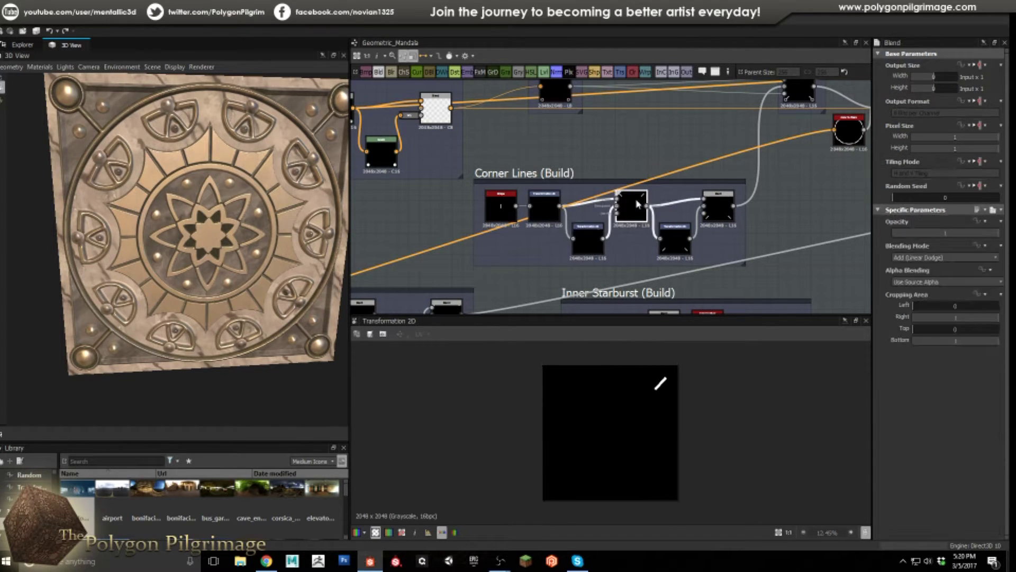
pyautogui.click(587, 239)
pyautogui.click(920, 345)
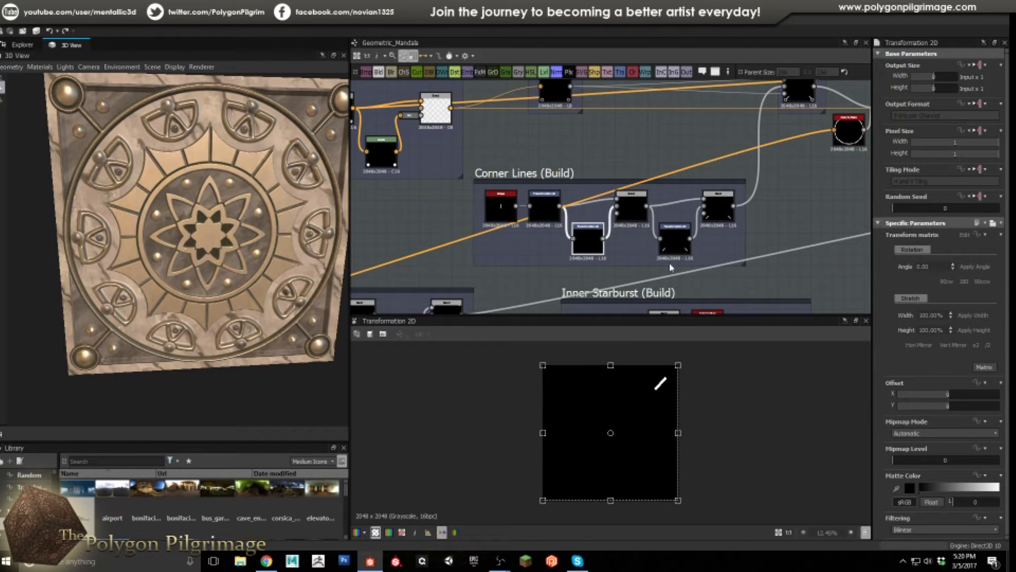
pyautogui.click(672, 245)
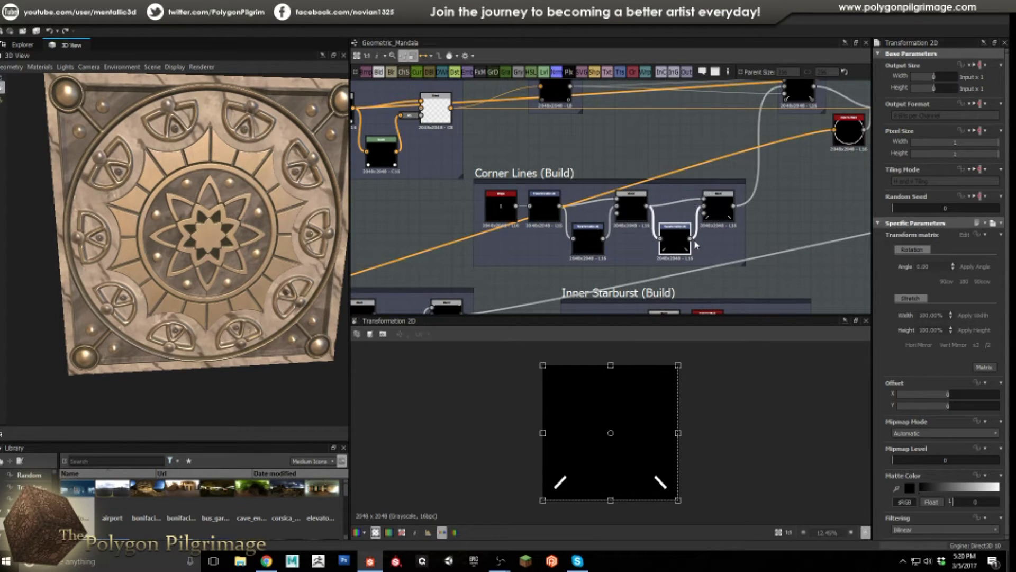
# - Preview the last Corner Lines Blend node and recheck the Blend that joins these lines with the corner circles
pyautogui.click(718, 207)
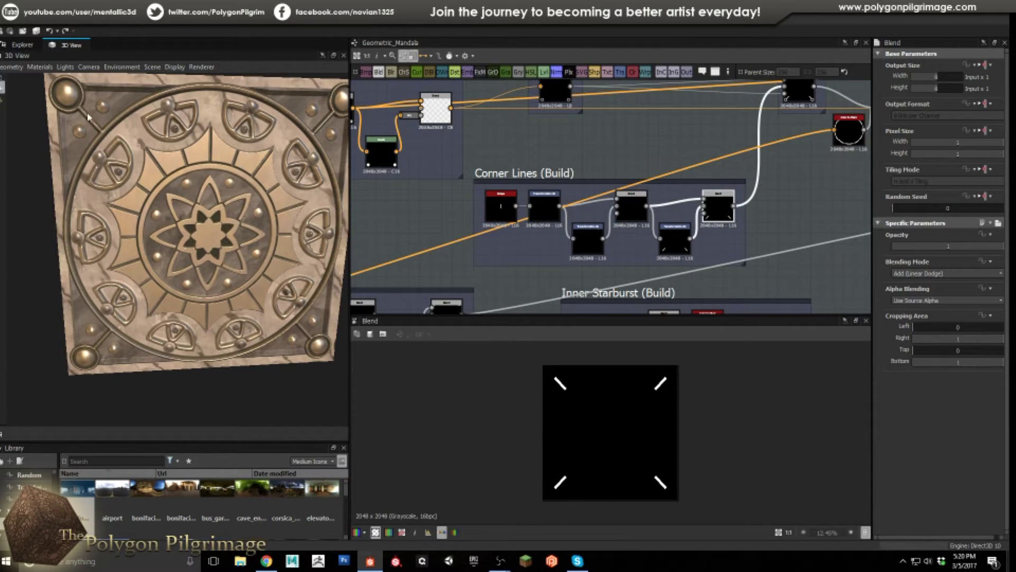
pyautogui.moveTo(766, 163); pyautogui.dragTo(645, 234, button='middle')
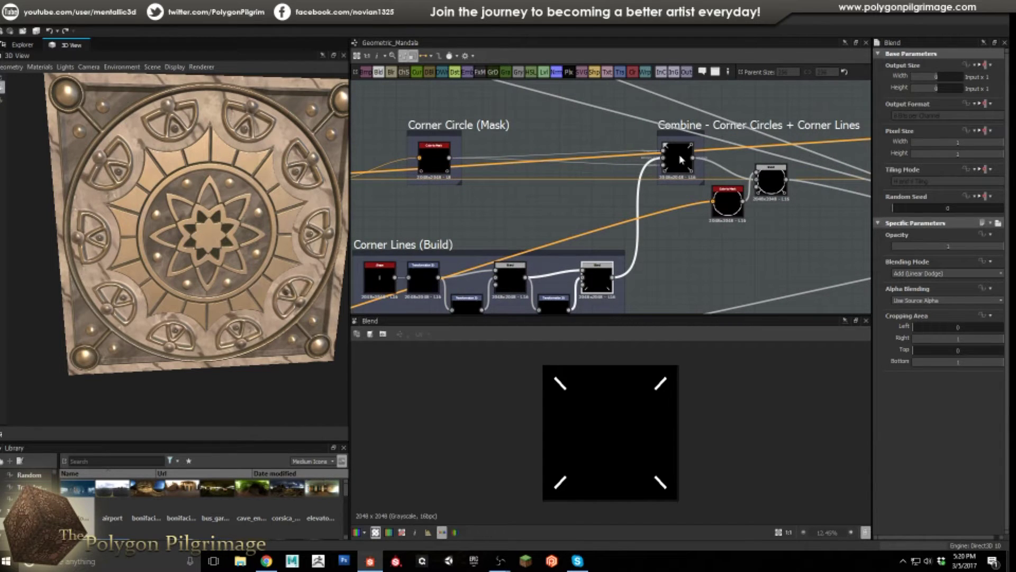
pyautogui.click(678, 158)
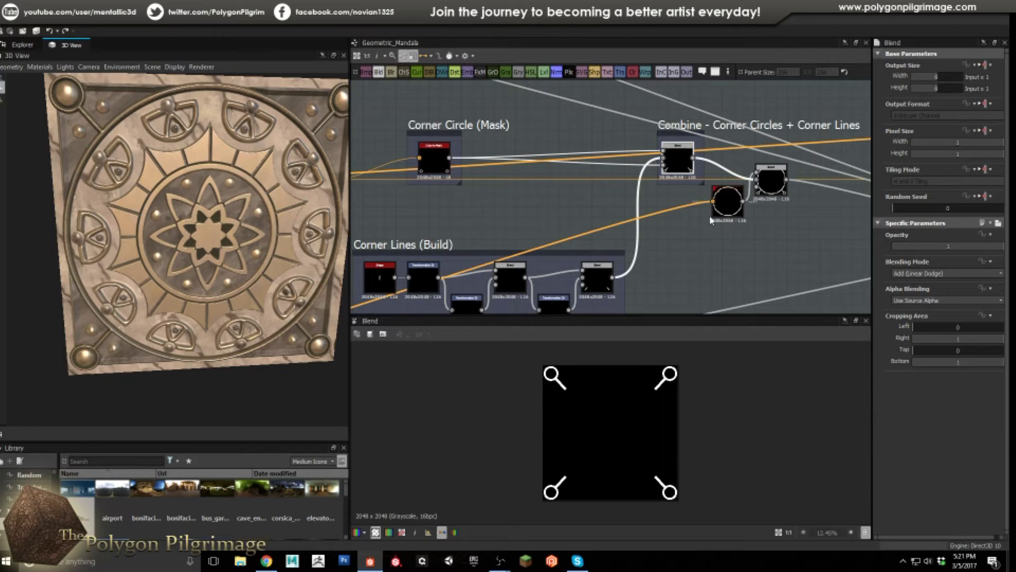
# - Preview the disc Shape node in the Outer Circle (Build) frame and compare it with the outer ring on the 3D cube
pyautogui.moveTo(641, 222); pyautogui.dragTo(666, 205, button='middle')
pyautogui.scroll(-4, 534, 221)
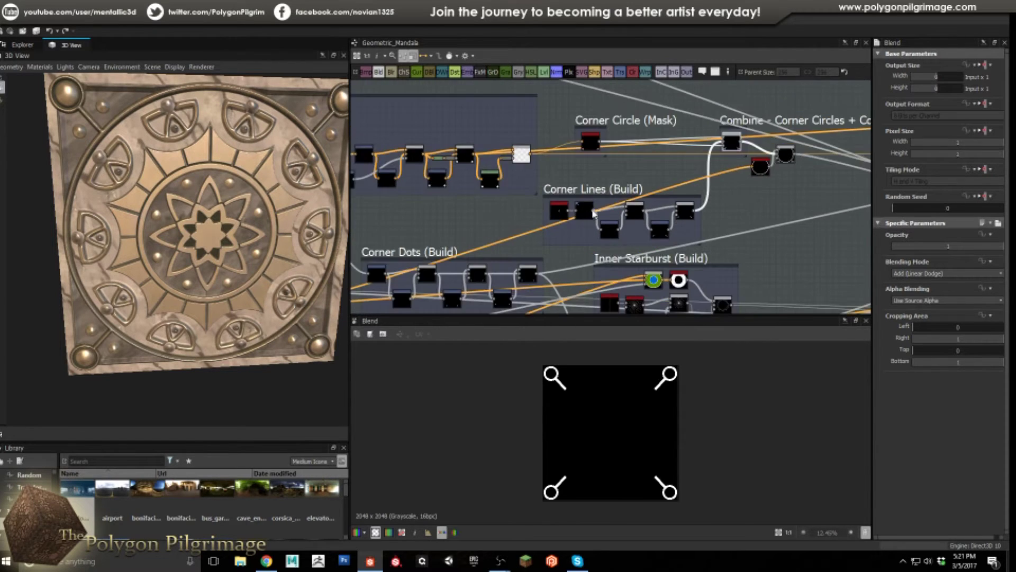
pyautogui.moveTo(534, 221); pyautogui.dragTo(522, 171, button='middle')
pyautogui.scroll(2, 517, 192)
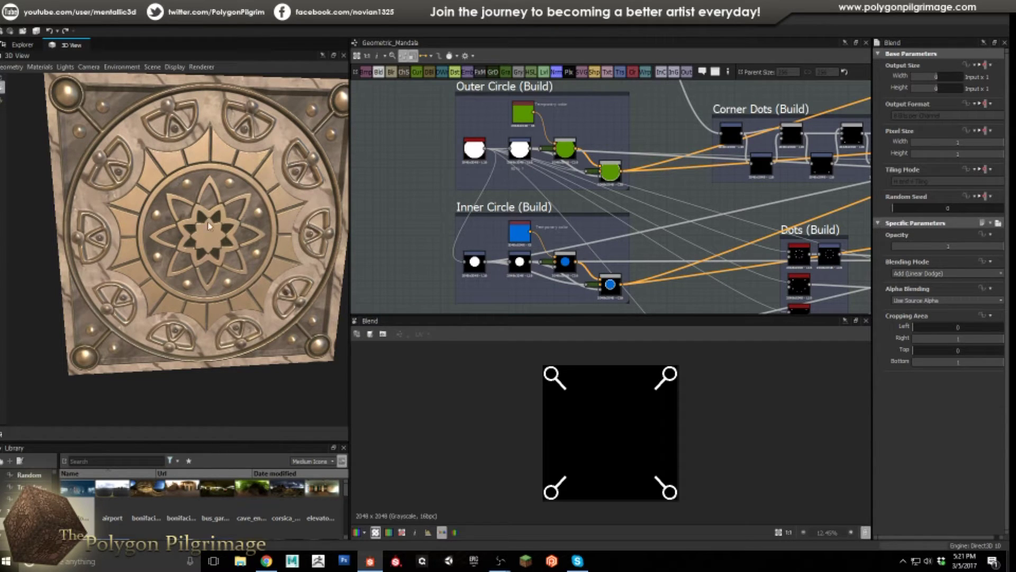
pyautogui.doubleClick(470, 151)
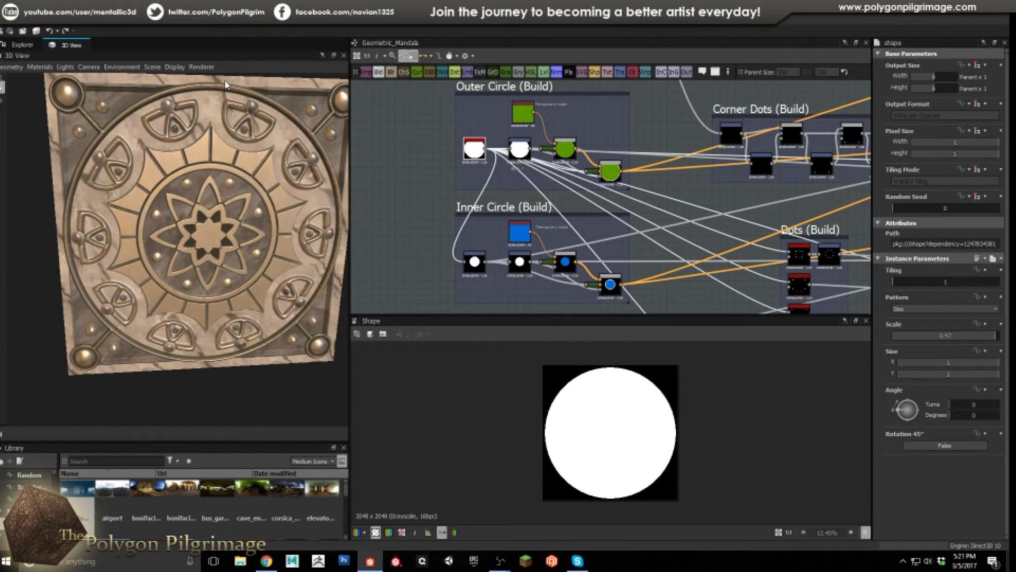
pyautogui.moveTo(317, 139); pyautogui.dragTo(285, 100)
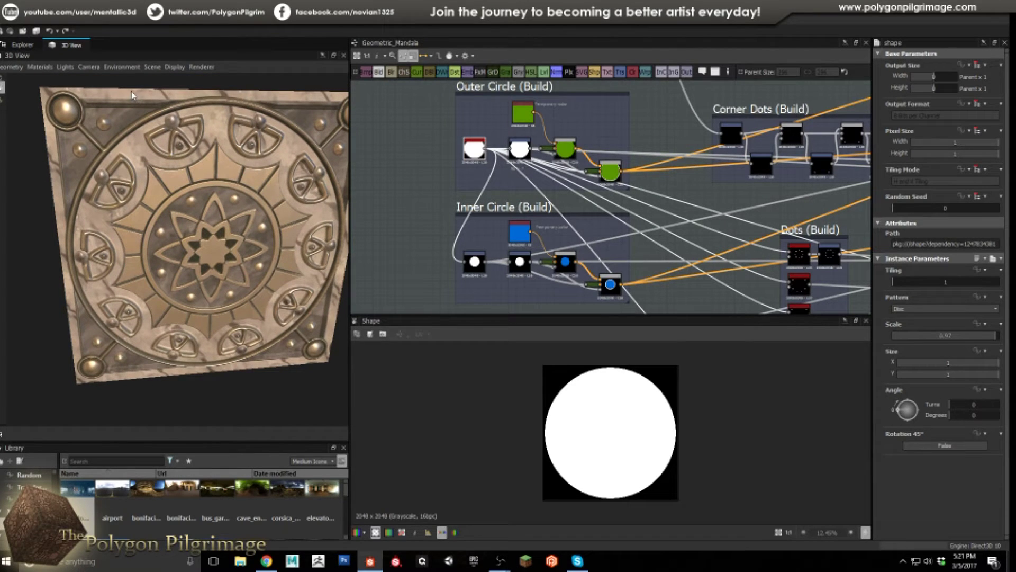
# - Preview the Transformation 2D node that shrinks the outer disc and the Blend node that fills it with the temporary green color
pyautogui.doubleClick(519, 149)
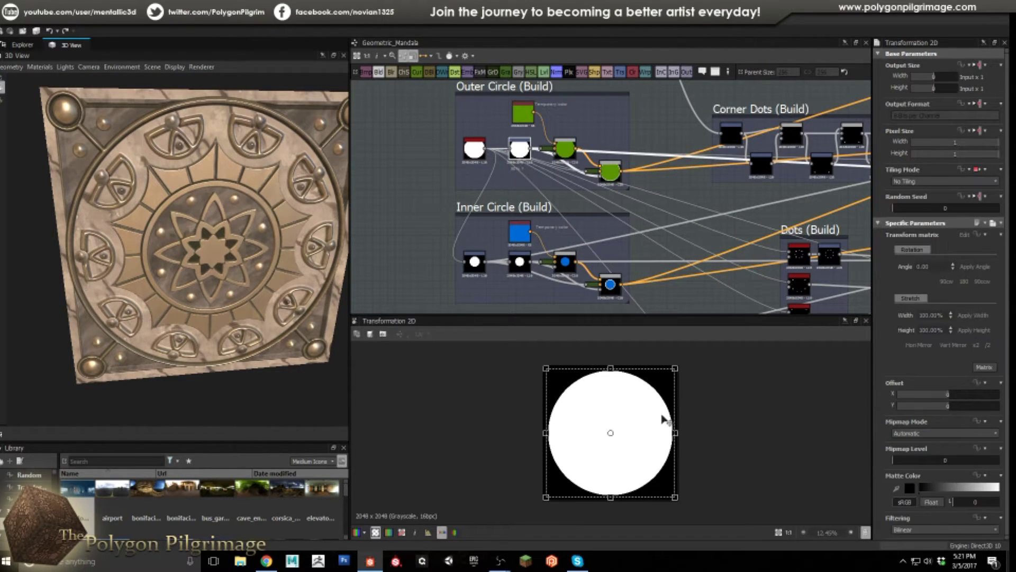
pyautogui.doubleClick(567, 156)
pyautogui.scroll(2, 550, 106)
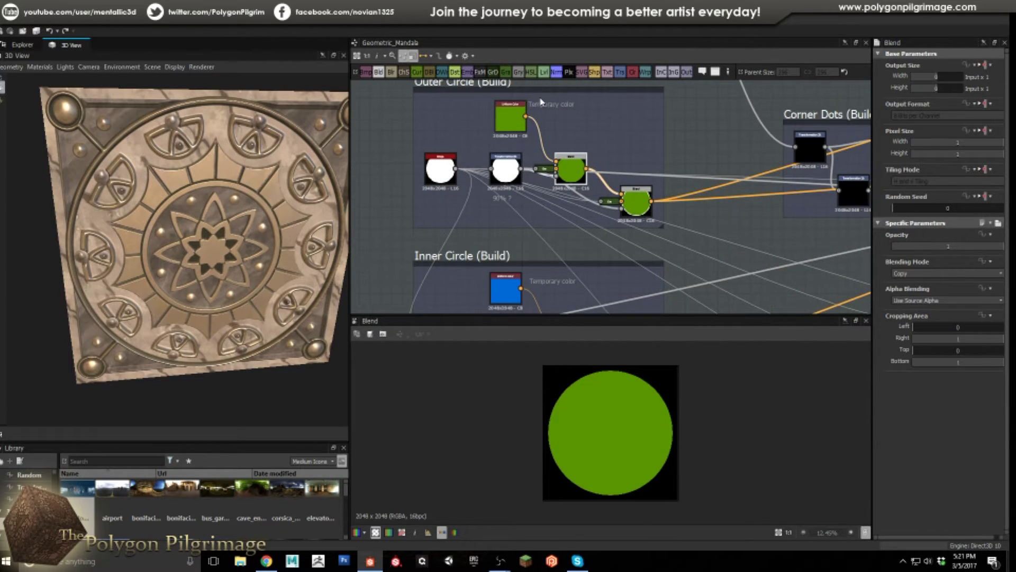
pyautogui.scroll(1, 560, 106)
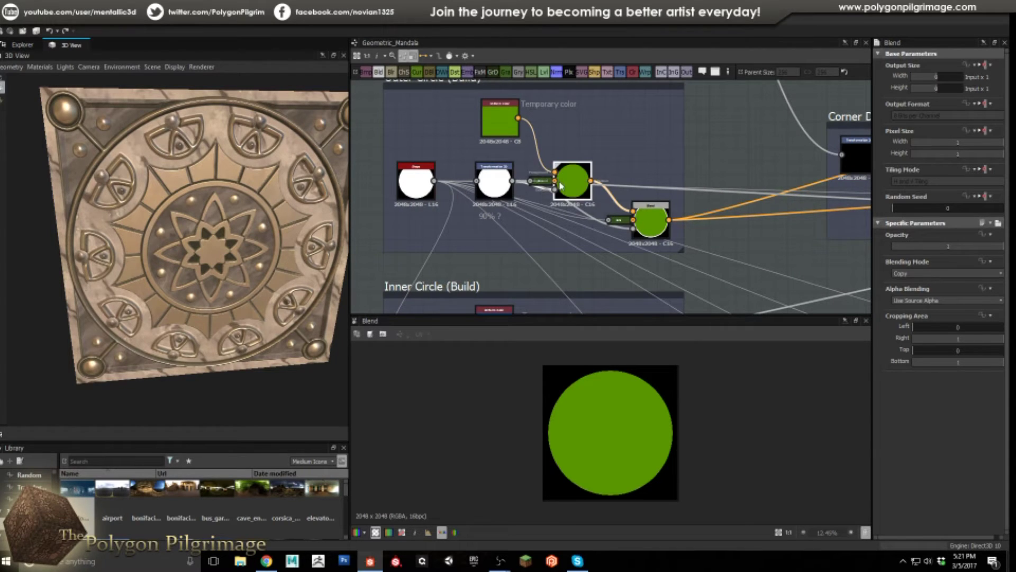
# - Compare the second Outer Circle Blend node with the original disc Shape to review how the white ring around the green disc is made
pyautogui.click(658, 222)
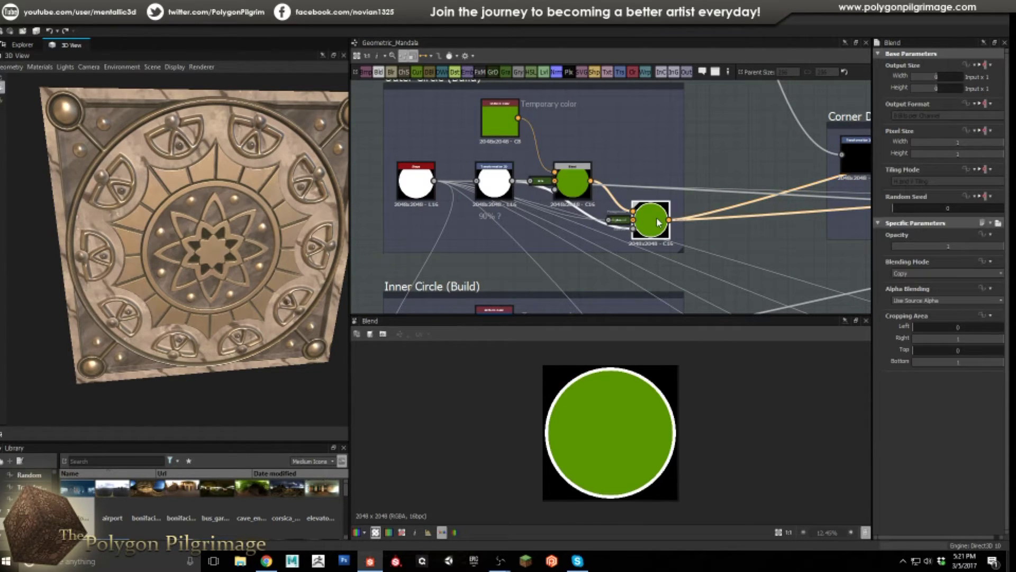
pyautogui.click(423, 184)
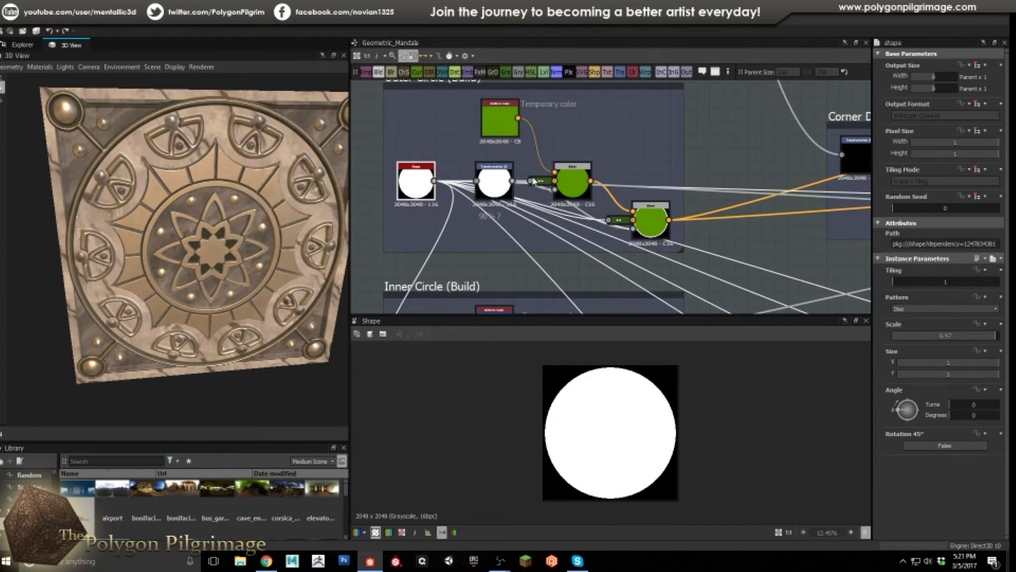
pyautogui.click(636, 236)
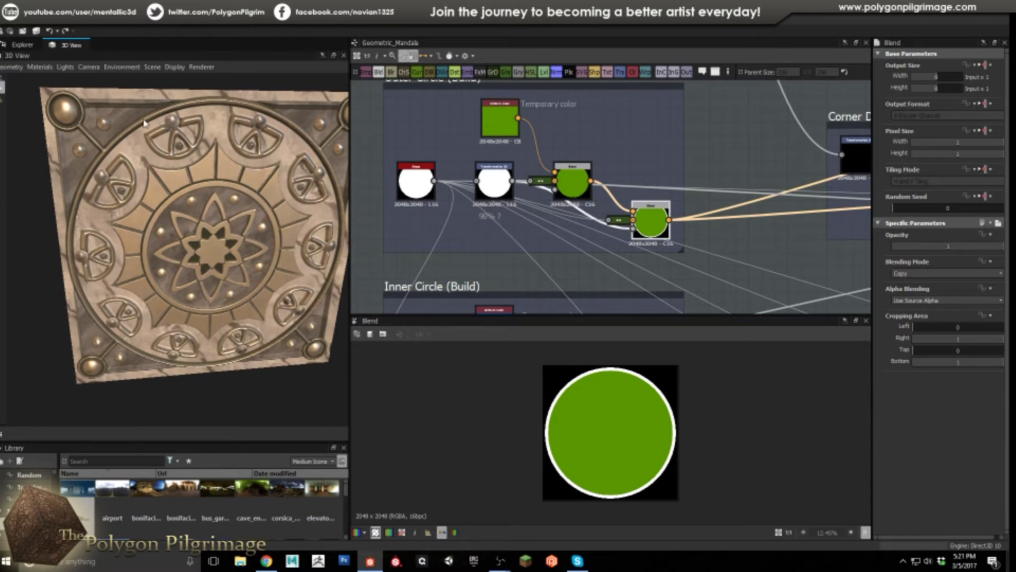
# - Preview the Color to Mask node that extracts the outer ring and the Blend node adding it to the corner circles and lines
pyautogui.scroll(-3, 760, 163)
pyautogui.moveTo(761, 163); pyautogui.dragTo(461, 304, button='middle')
pyautogui.scroll(3, 696, 215)
pyautogui.scroll(2, 695, 215)
pyautogui.doubleClick(695, 215)
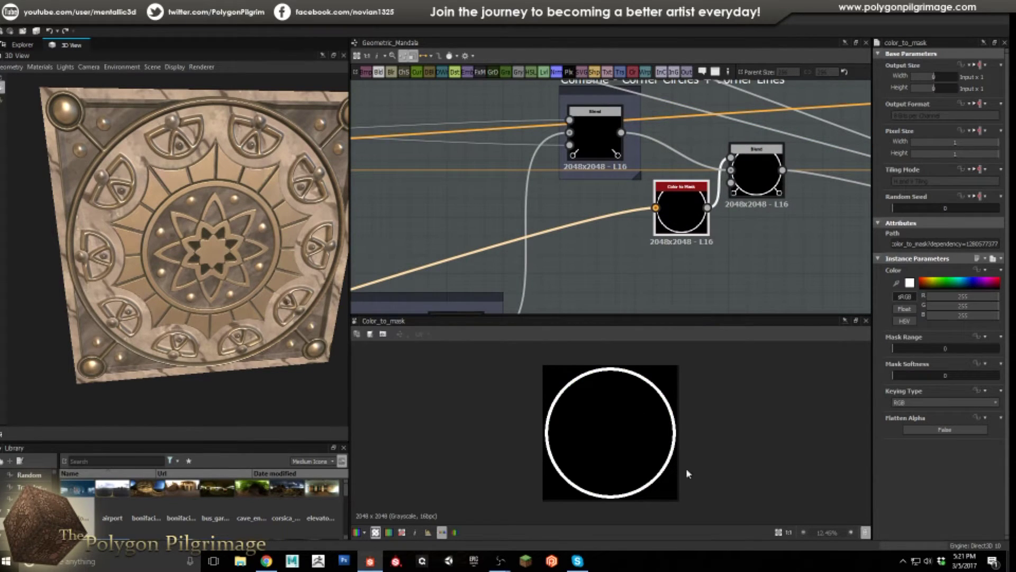
pyautogui.doubleClick(765, 157)
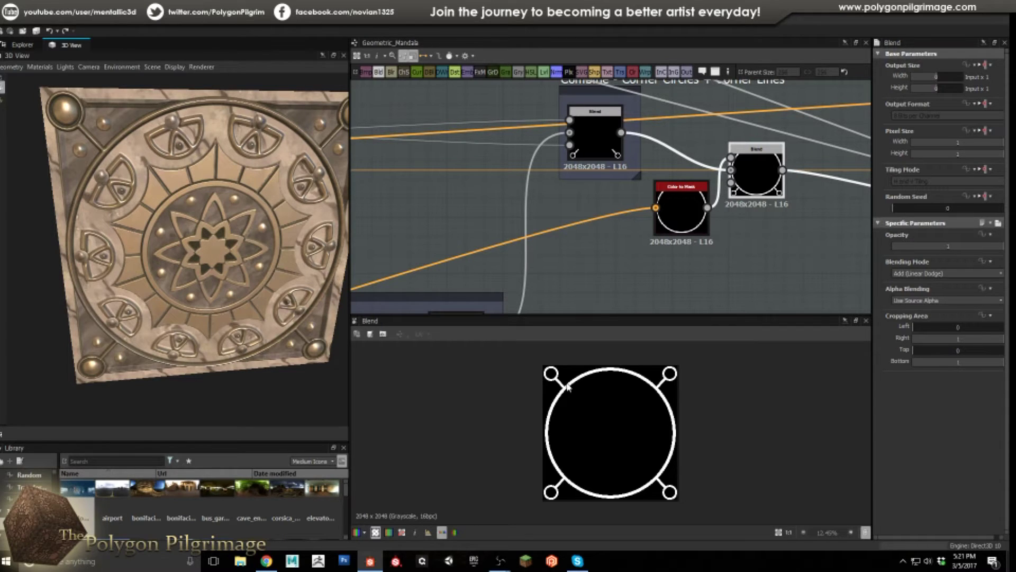
# - Examine the combined circle-and-lines mask, and compare its corners with the mandala line drawing in the Reference frame
pyautogui.scroll(1, 565, 387)
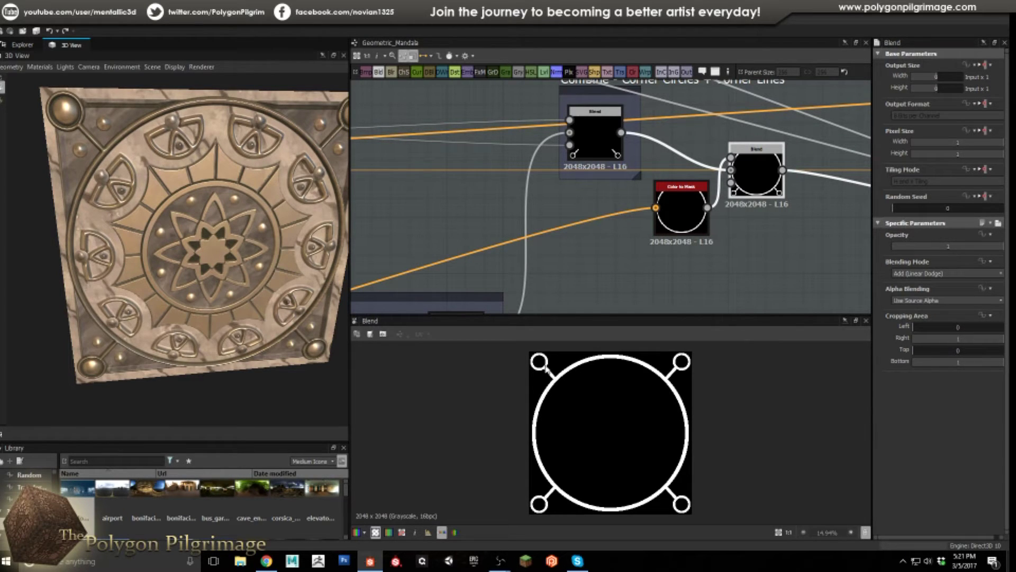
pyautogui.scroll(-6, 486, 210)
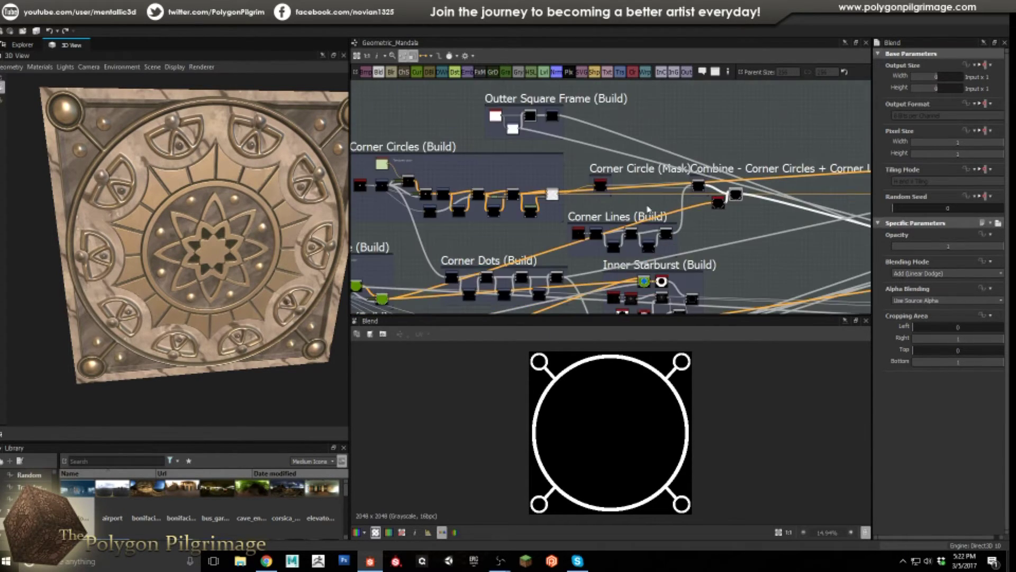
pyautogui.scroll(2, 516, 211)
pyautogui.scroll(3, 505, 199)
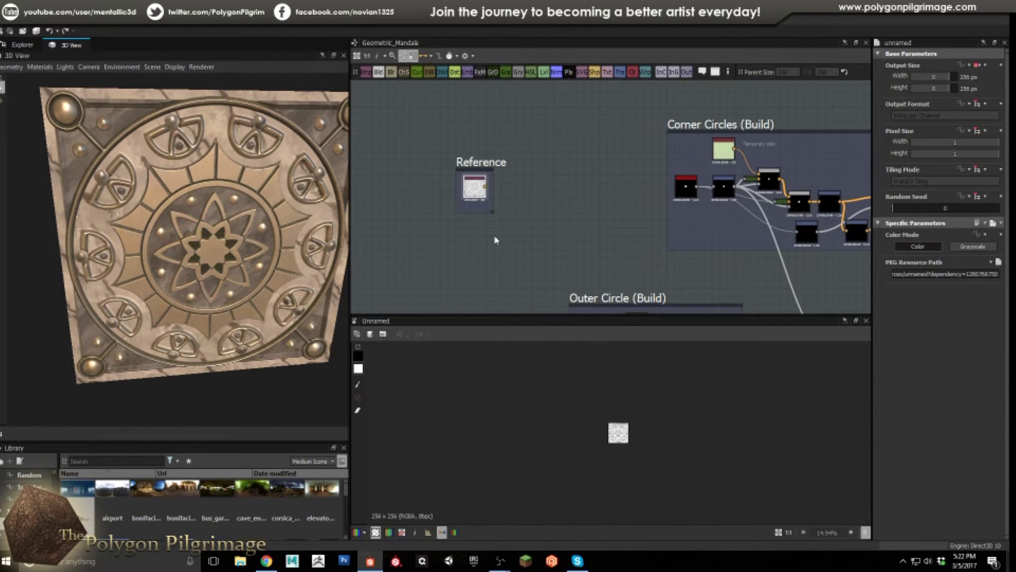
pyautogui.scroll(8, 545, 366)
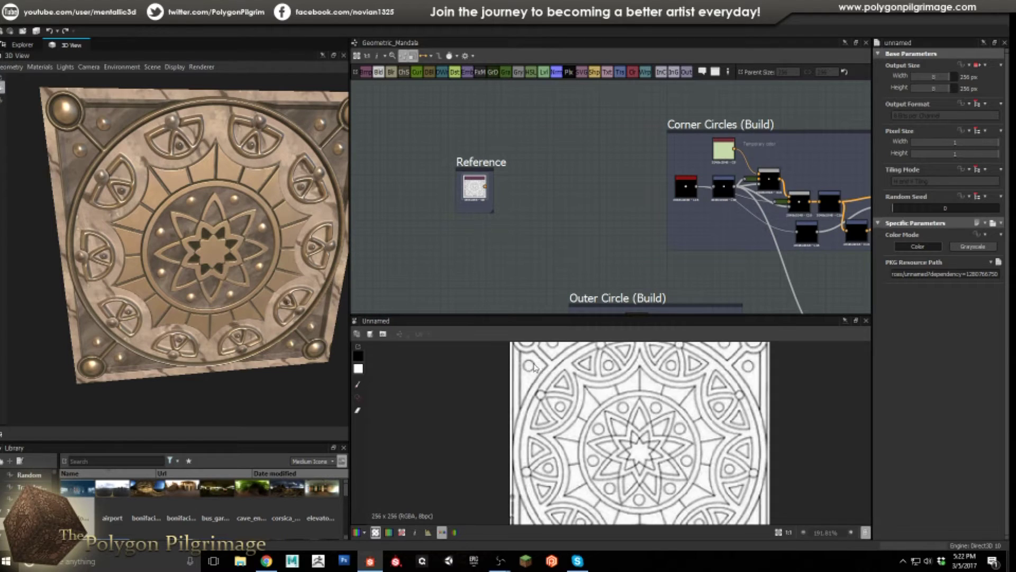
pyautogui.scroll(1, 545, 365)
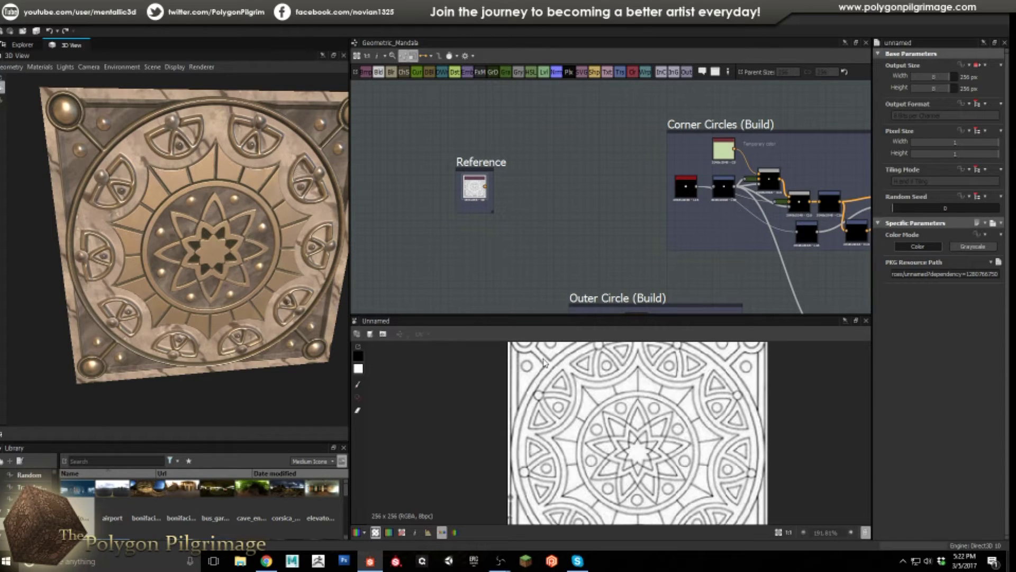
pyautogui.scroll(-2, 522, 351)
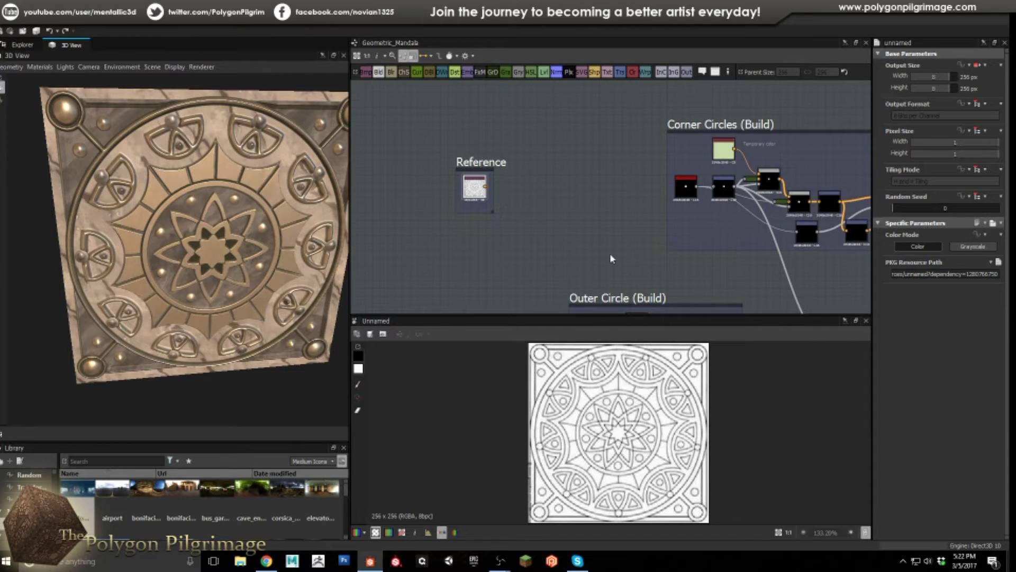
# - Preview the Blend node that combines the corner circles, corner lines and outer ring
pyautogui.moveTo(670, 172); pyautogui.dragTo(426, 139, button='middle')
pyautogui.scroll(-3, 479, 149)
pyautogui.moveTo(678, 173); pyautogui.dragTo(564, 184, button='middle')
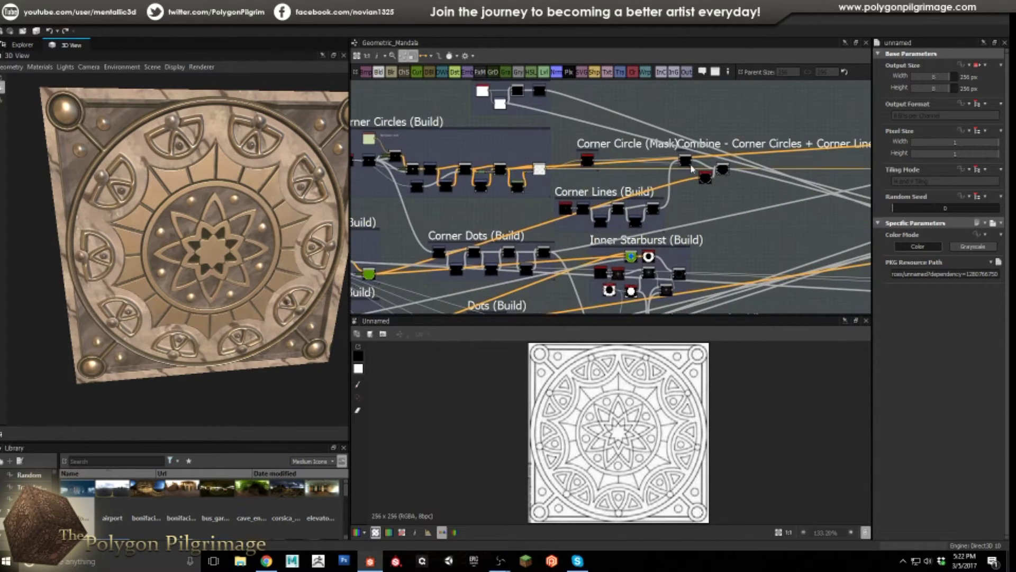
pyautogui.scroll(4, 749, 177)
pyautogui.doubleClick(754, 180)
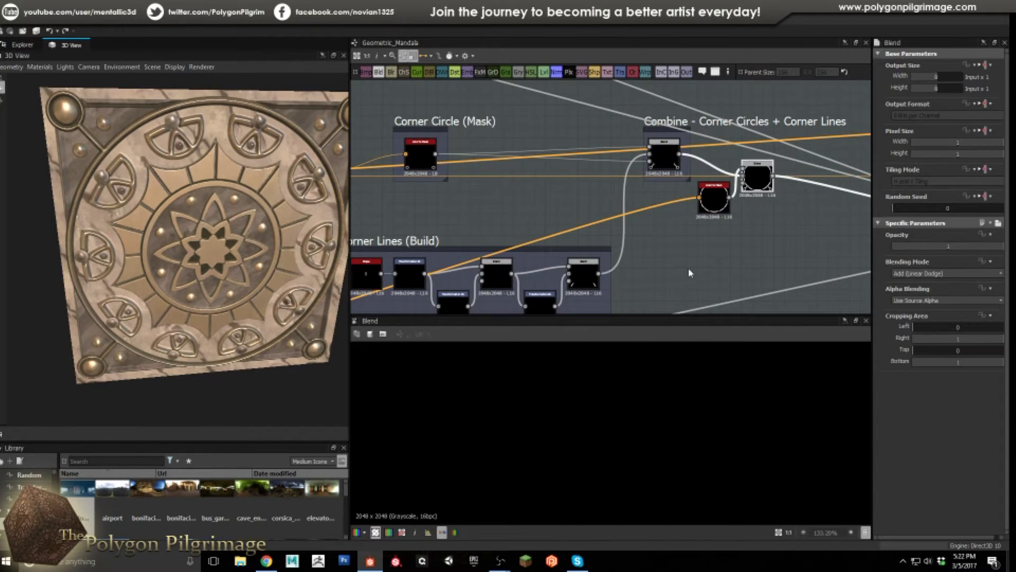
pyautogui.scroll(-10, 614, 410)
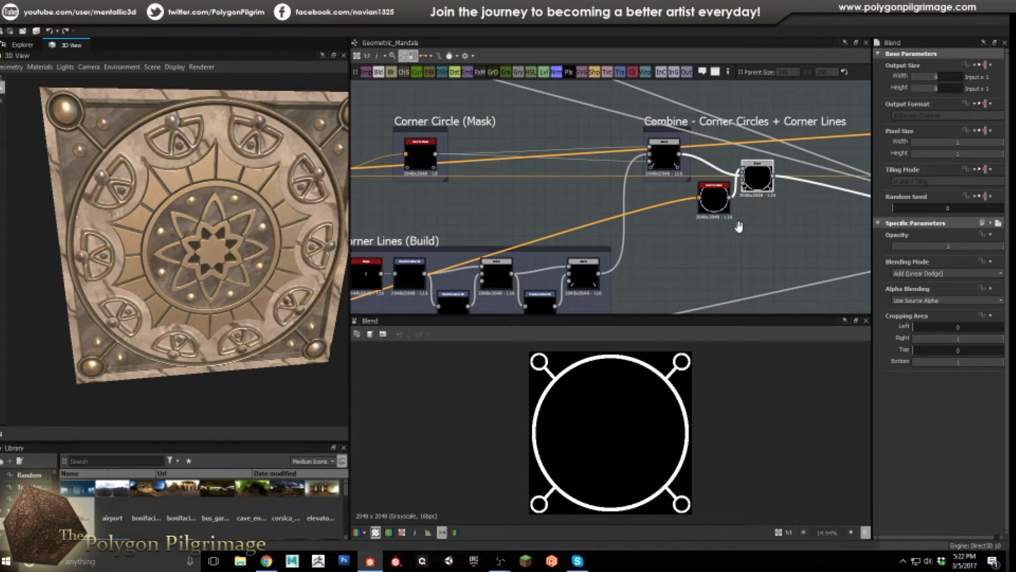
# - Compare the first Transformation 2D node in the Inner Circle (Build) frame with the outer disc Shape that feeds it
pyautogui.scroll(-5, 682, 228)
pyautogui.scroll(5, 700, 225)
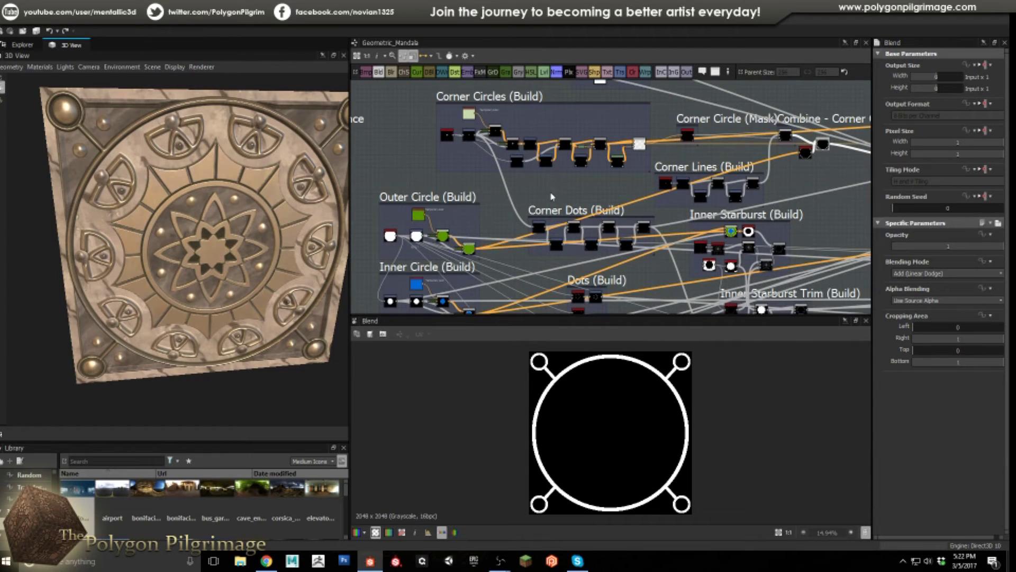
pyautogui.moveTo(529, 168); pyautogui.dragTo(513, 206, button='middle')
pyautogui.scroll(2, 479, 172)
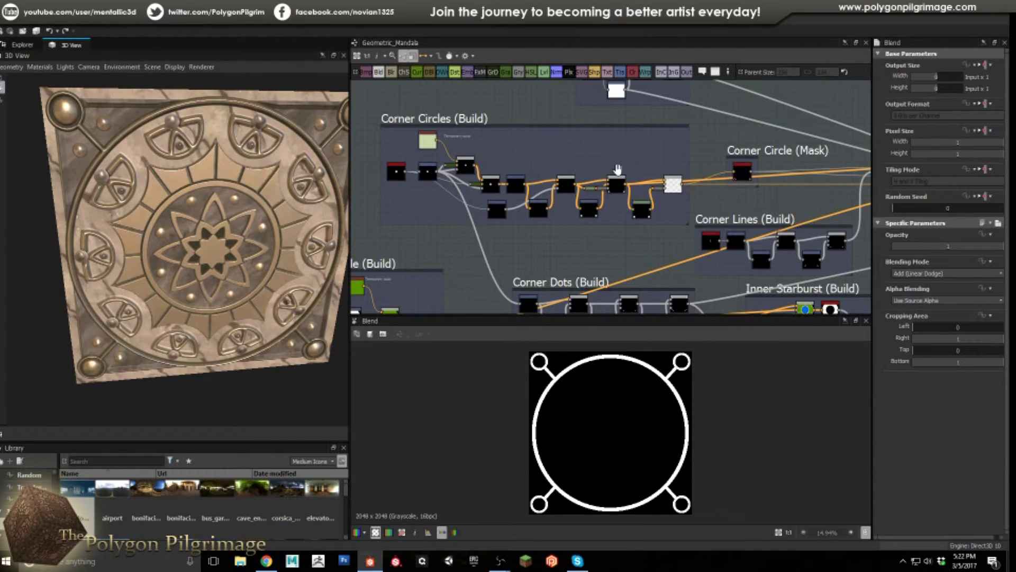
pyautogui.moveTo(623, 172); pyautogui.dragTo(552, 142, button='middle')
pyautogui.moveTo(692, 213)
pyautogui.mouseDown(button='middle')
pyautogui.moveTo(626, 180)
pyautogui.moveTo(756, 145)
pyautogui.mouseUp(button='middle')
pyautogui.moveTo(535, 175)
pyautogui.mouseDown(button='middle')
pyautogui.moveTo(676, 138)
pyautogui.moveTo(537, 154)
pyautogui.moveTo(536, 109)
pyautogui.mouseUp(button='middle')
pyautogui.scroll(1, 541, 168)
pyautogui.scroll(1, 523, 225)
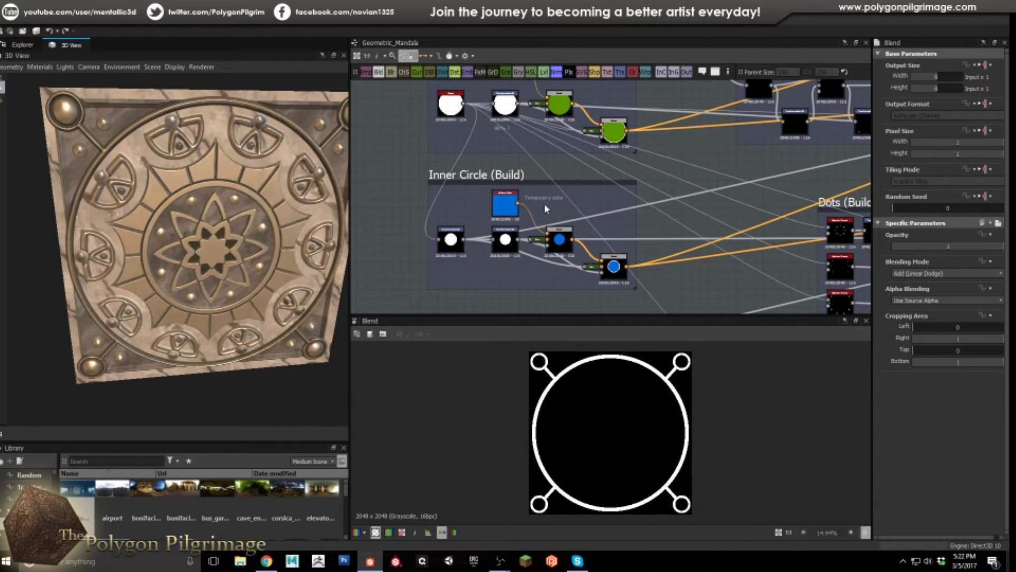
pyautogui.doubleClick(463, 239)
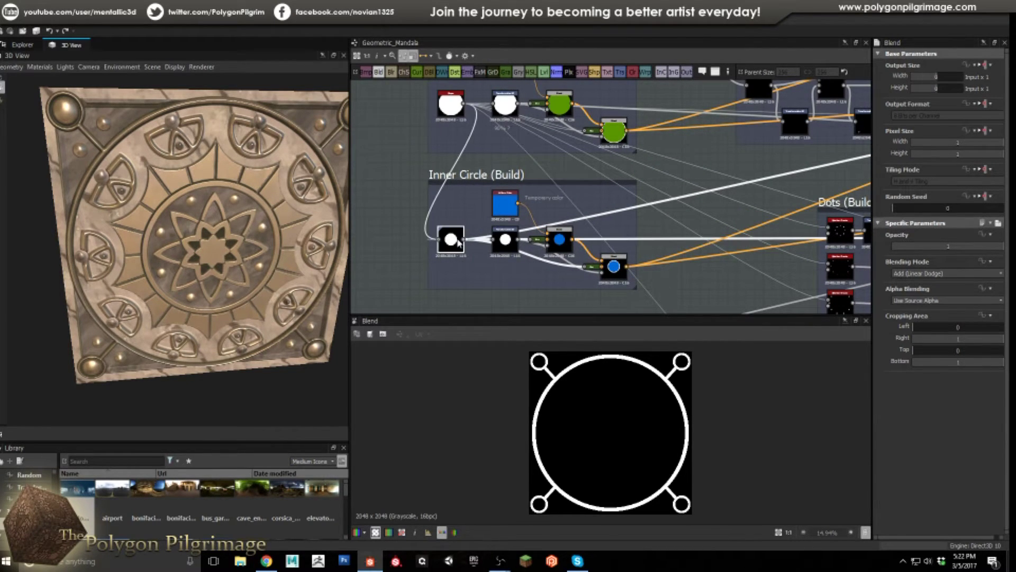
pyautogui.doubleClick(450, 112)
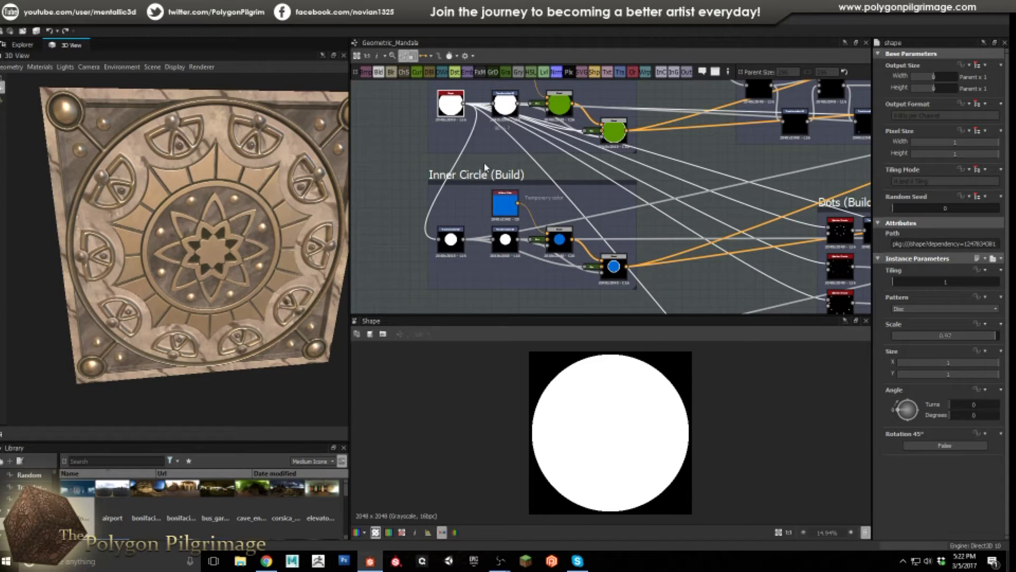
pyautogui.doubleClick(451, 242)
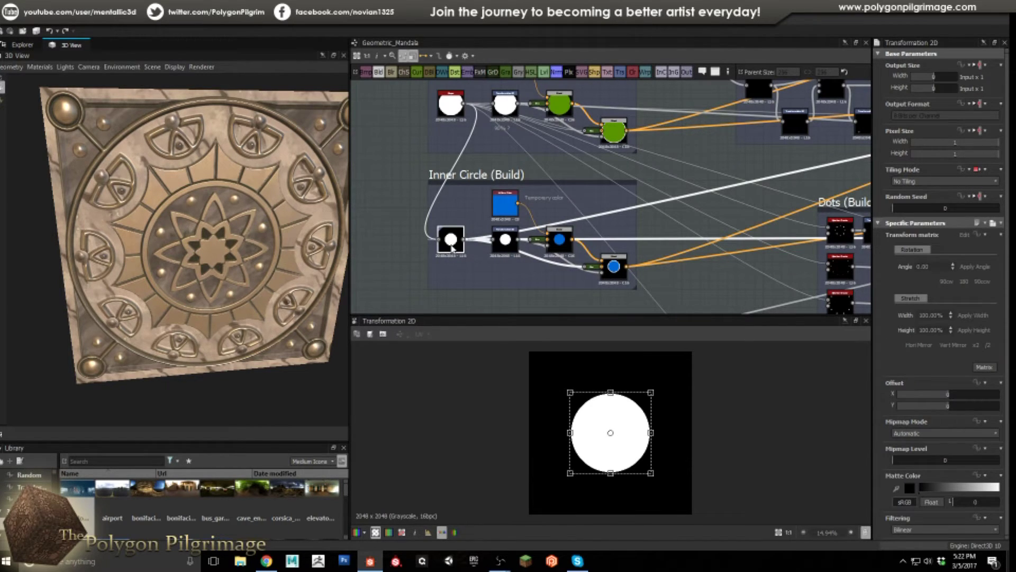
# - Preview the Inner Circle's second Transformation 2D node and the two Blend nodes that build the blue disc with its white ring
pyautogui.scroll(2, 451, 239)
pyautogui.scroll(-2, 451, 238)
pyautogui.scroll(2, 509, 239)
pyautogui.doubleClick(509, 241)
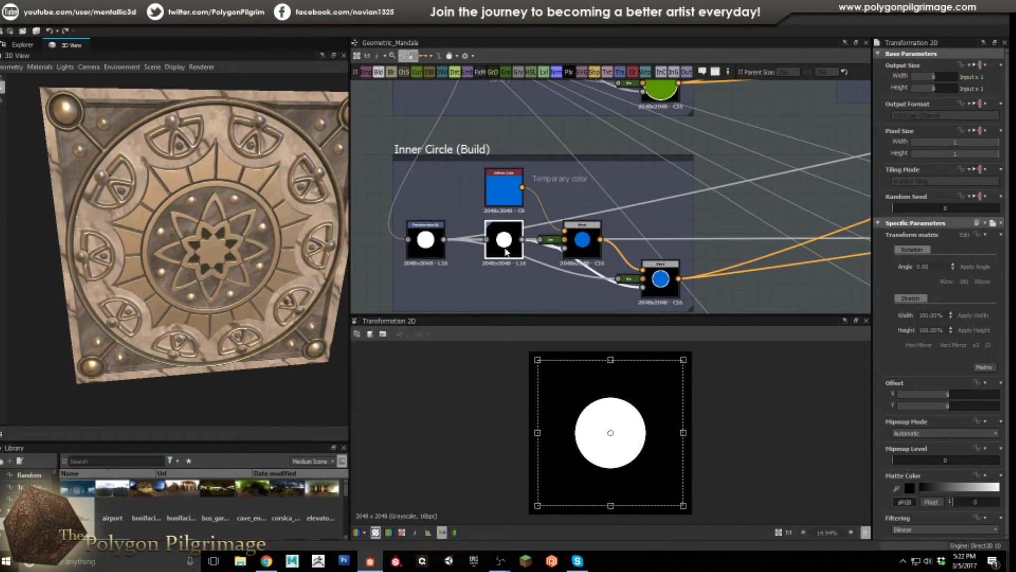
pyautogui.doubleClick(582, 241)
pyautogui.doubleClick(660, 277)
pyautogui.scroll(1, 633, 425)
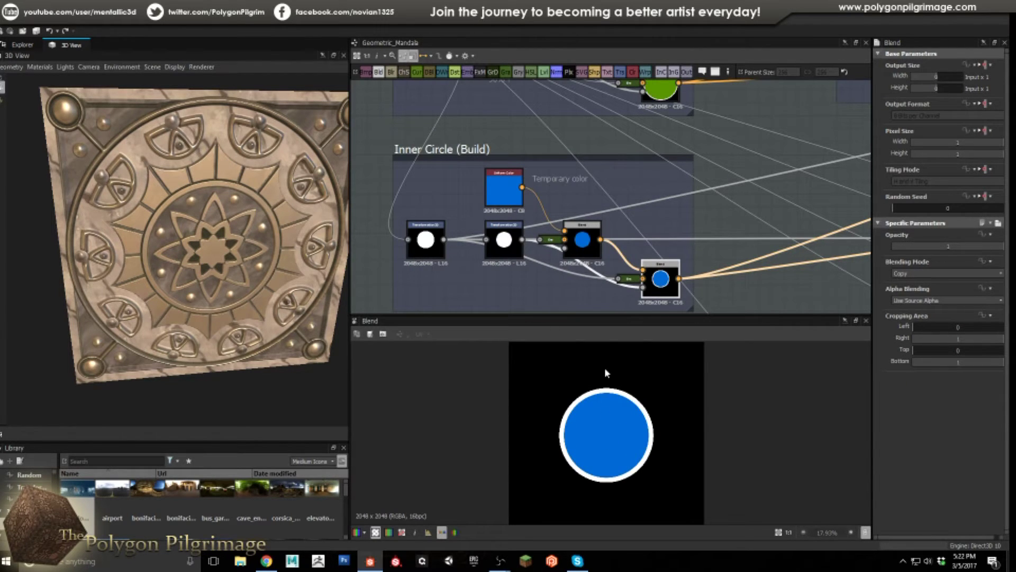
# - Compare the inner circle area on the 3D cube with the first Splatter Circular node in the Dots (Build) frame
pyautogui.scroll(-2, 609, 233)
pyautogui.scroll(-1, 617, 228)
pyautogui.scroll(-2, 696, 222)
pyautogui.moveTo(695, 223); pyautogui.dragTo(549, 213, button='middle')
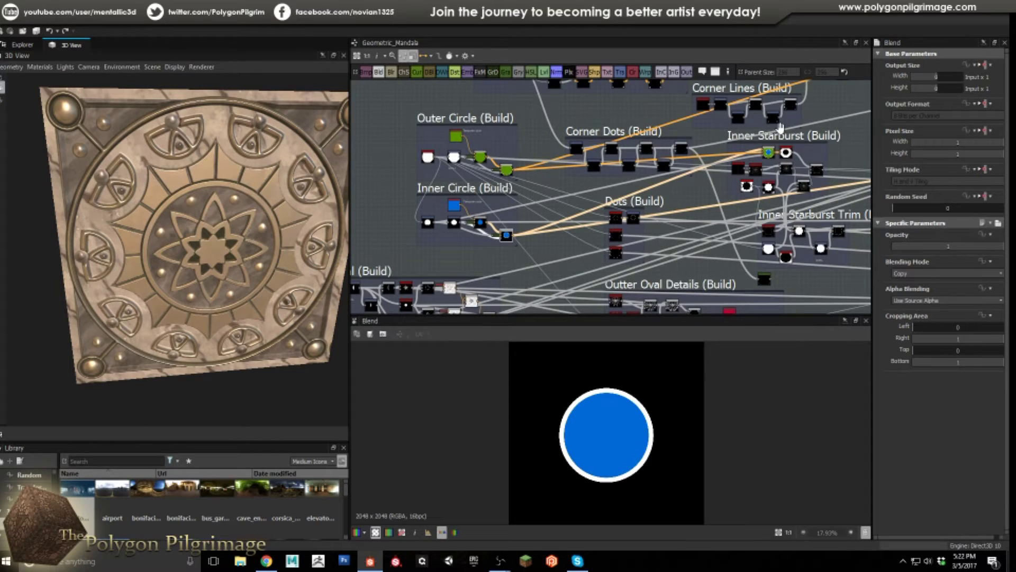
pyautogui.scroll(1, 754, 175)
pyautogui.scroll(1, 754, 175)
pyautogui.moveTo(522, 198); pyautogui.dragTo(618, 134, button='middle')
pyautogui.moveTo(542, 203); pyautogui.dragTo(479, 185, button='middle')
pyautogui.scroll(2, 551, 233)
pyautogui.moveTo(576, 220); pyautogui.dragTo(598, 196, button='middle')
pyautogui.press('f')
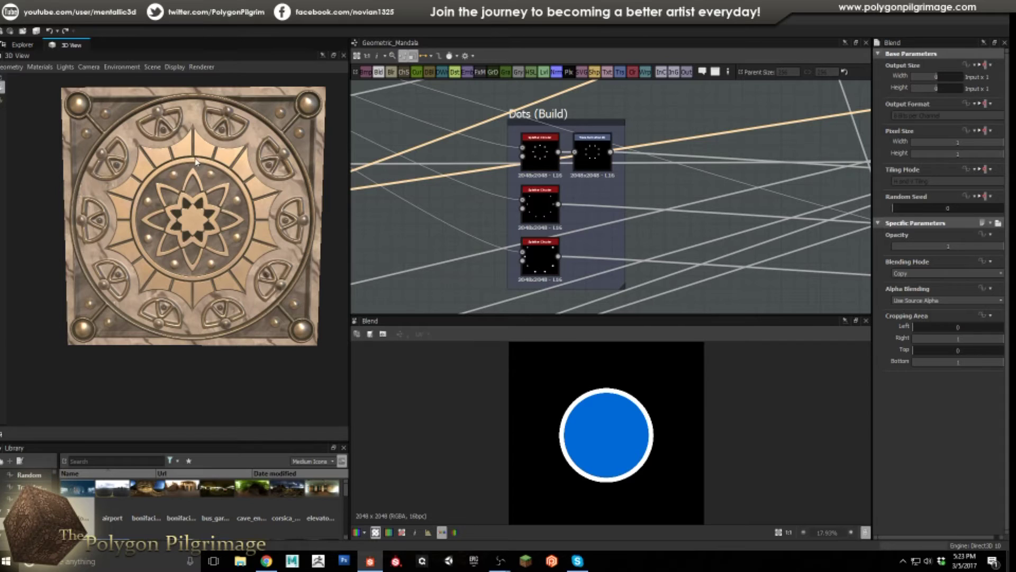
pyautogui.doubleClick(530, 156)
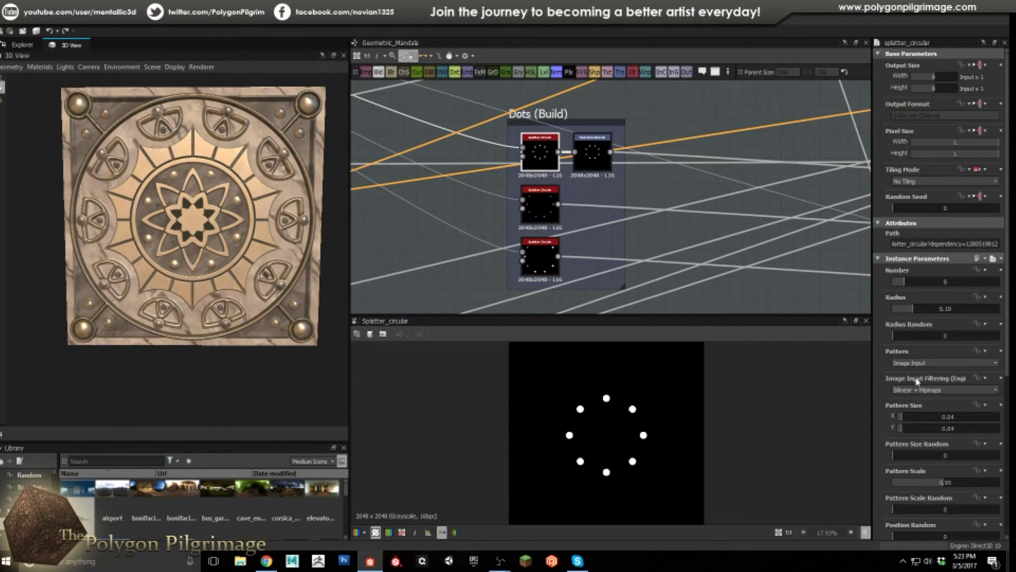
# - Trace the first Splatter Circular node's input back to its source and review its number, radius, pattern size and rotation parameters
pyautogui.scroll(-5, 466, 182)
pyautogui.moveTo(467, 182); pyautogui.dragTo(623, 229, button='middle')
pyautogui.moveTo(741, 230); pyautogui.dragTo(651, 219, button='middle')
pyautogui.scroll(2, 651, 219)
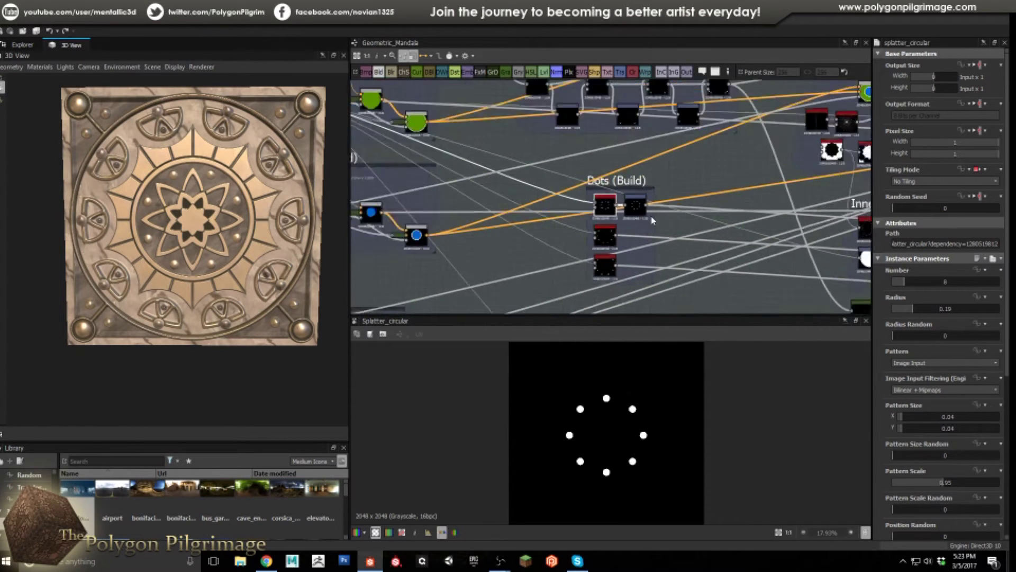
pyautogui.scroll(1, 569, 221)
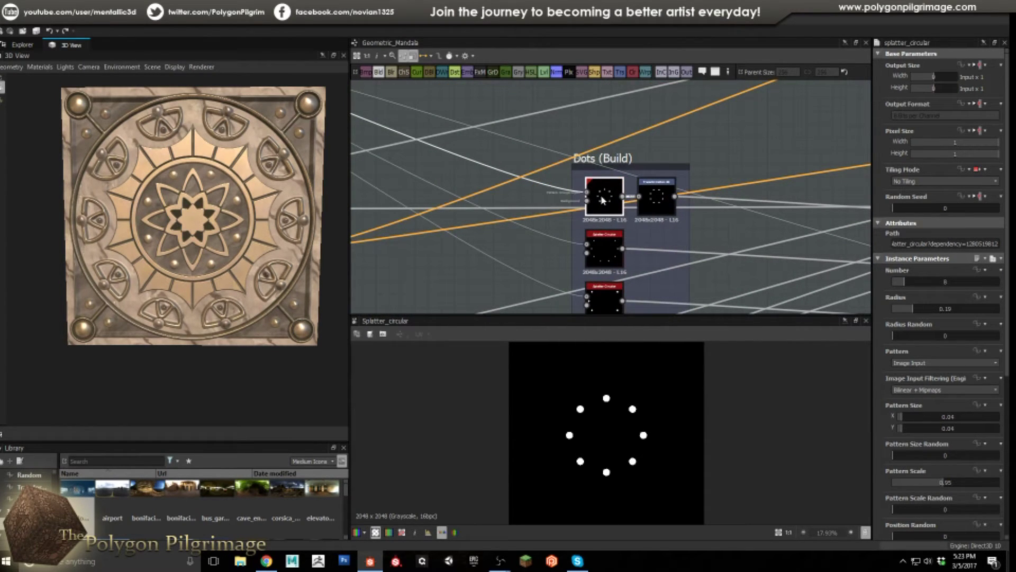
pyautogui.scroll(2, 608, 199)
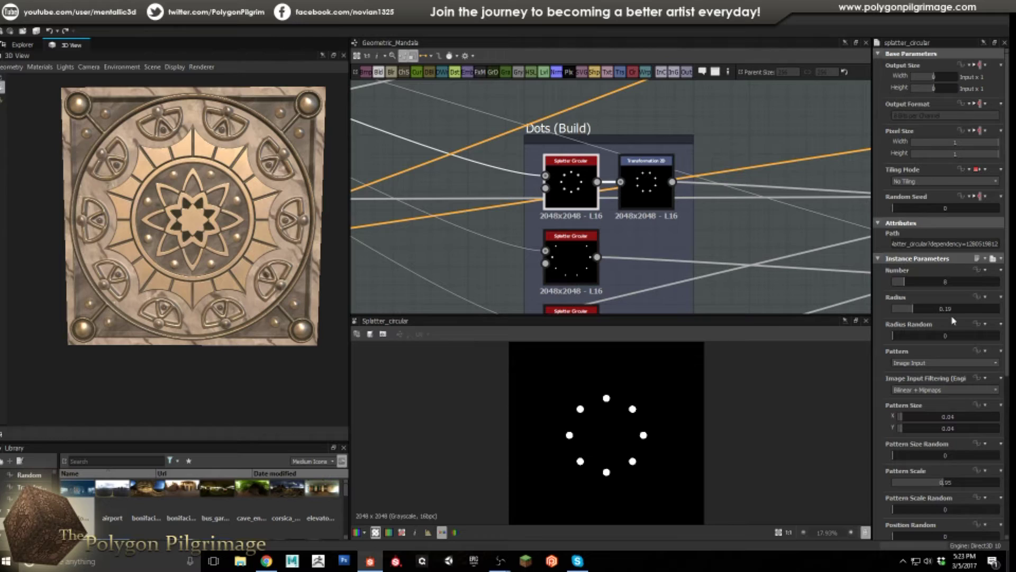
pyautogui.scroll(-2, 889, 381)
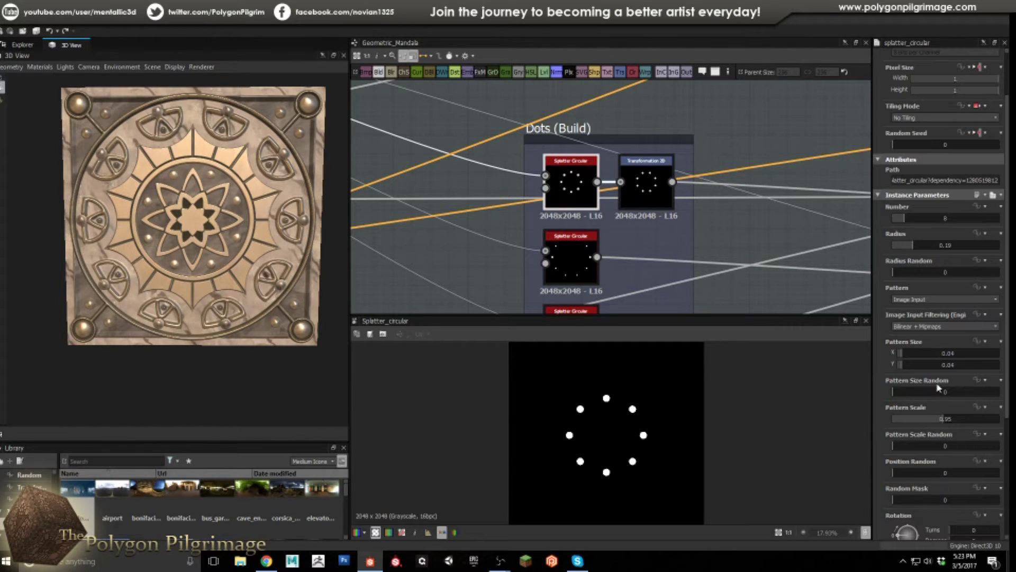
pyautogui.scroll(-1, 921, 416)
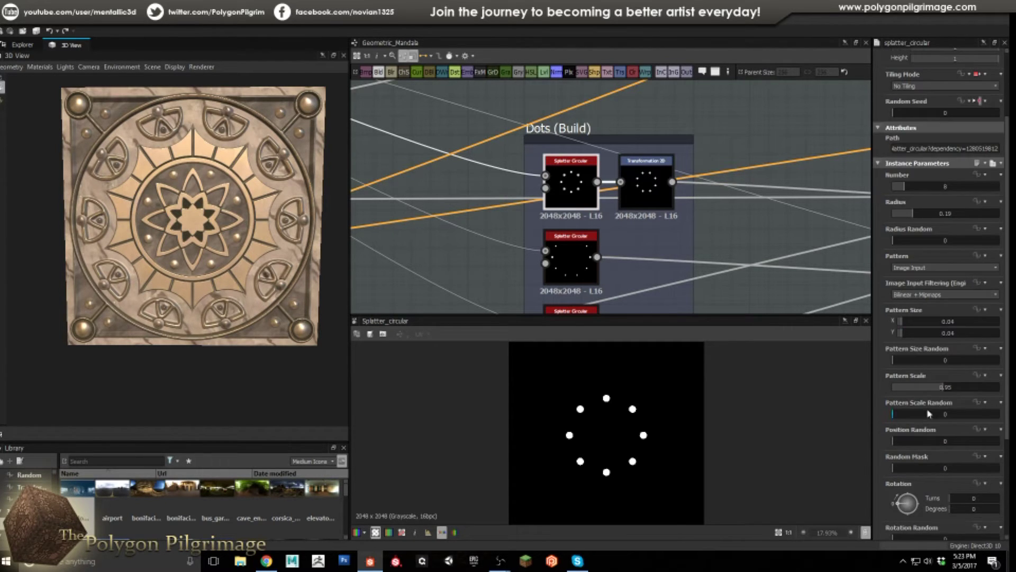
pyautogui.scroll(-5, 959, 393)
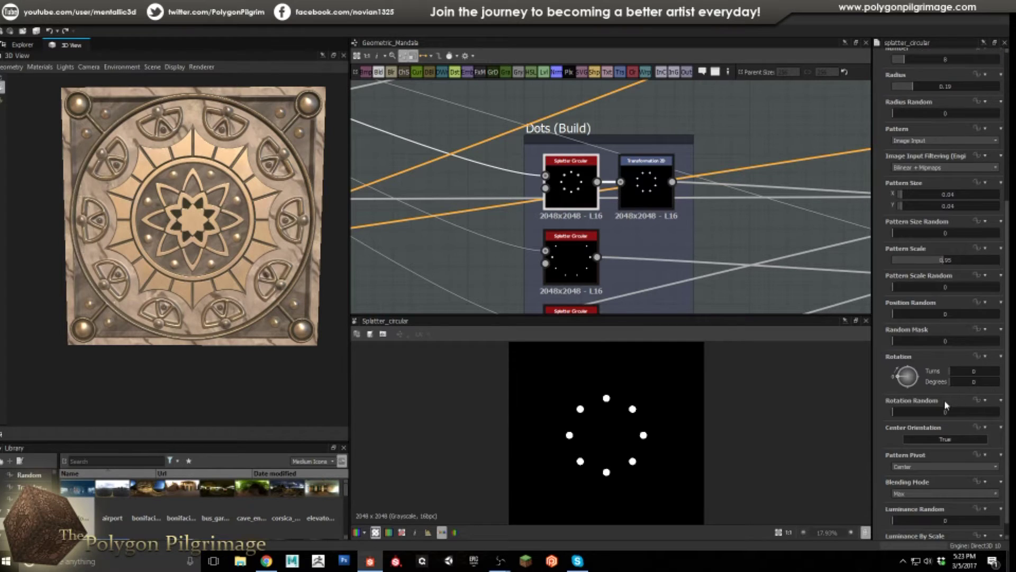
# - Preview the Transformation 2D node that rotates the inner dots and the second Splatter Circular node, comparing the dots with the 3D cube
pyautogui.click(658, 184)
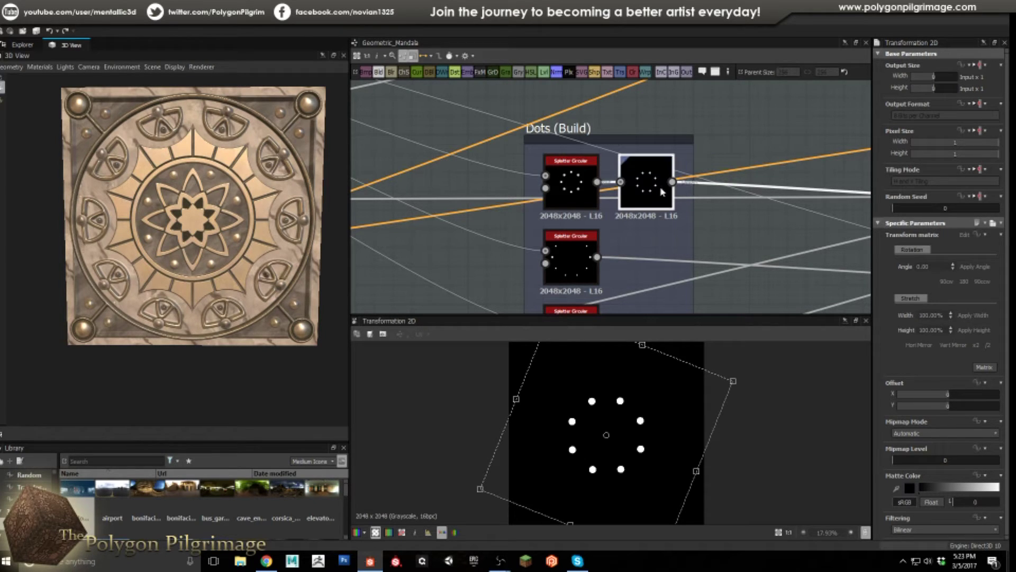
pyautogui.moveTo(641, 245); pyautogui.dragTo(626, 190, button='middle')
pyautogui.click(553, 210)
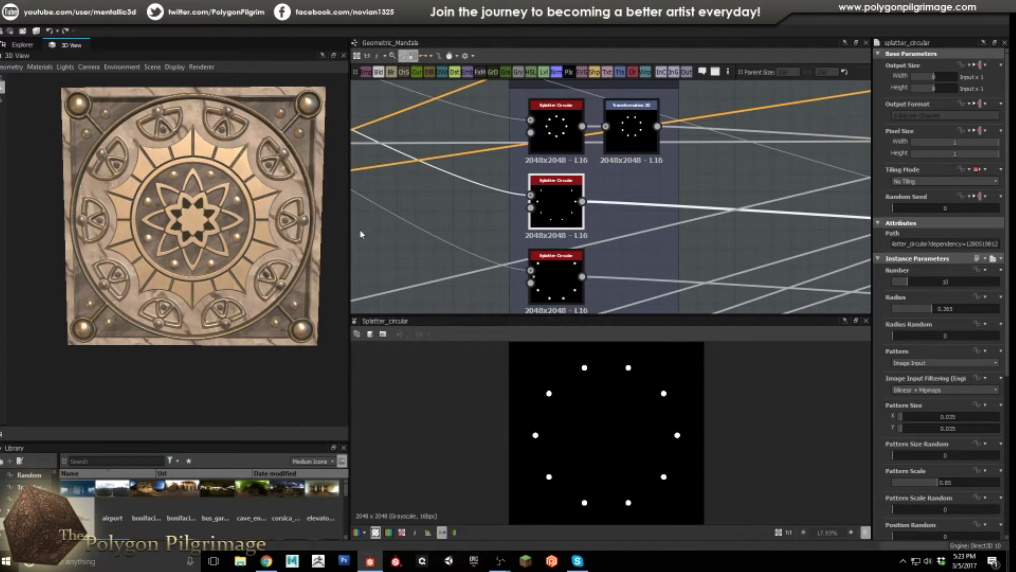
pyautogui.scroll(-3, 586, 216)
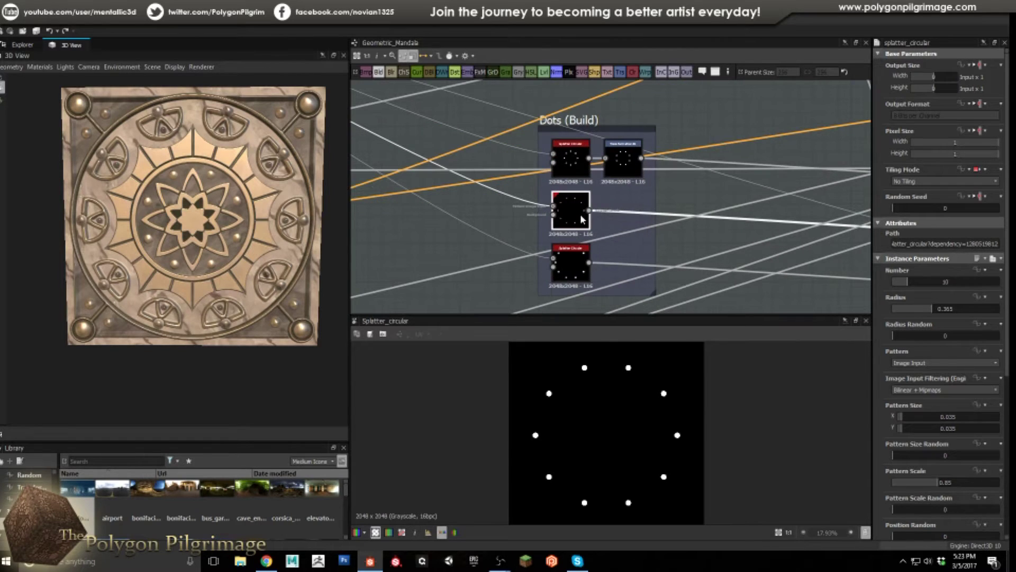
pyautogui.scroll(-2, 580, 216)
pyautogui.scroll(-3, 581, 216)
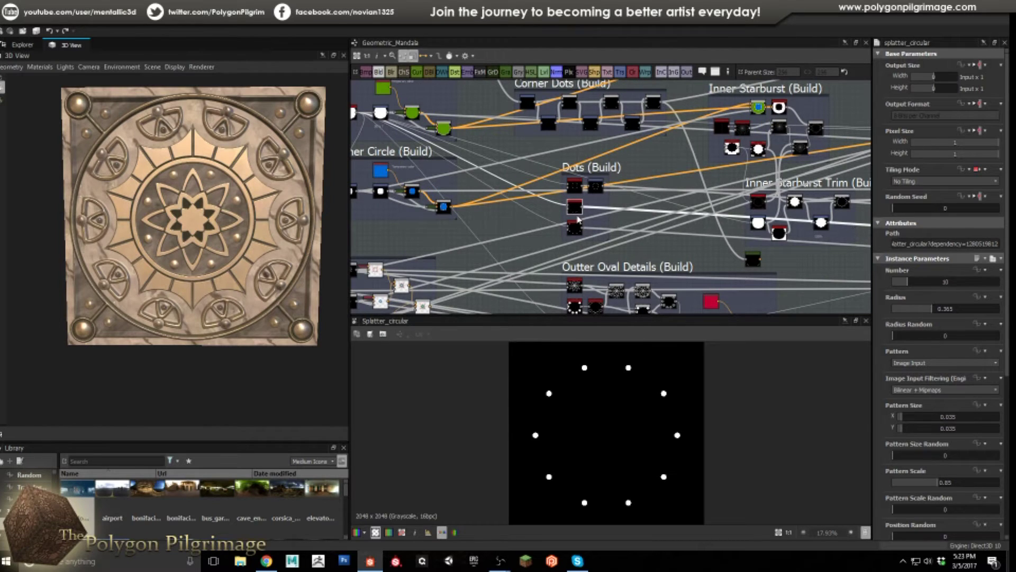
pyautogui.scroll(4, 576, 212)
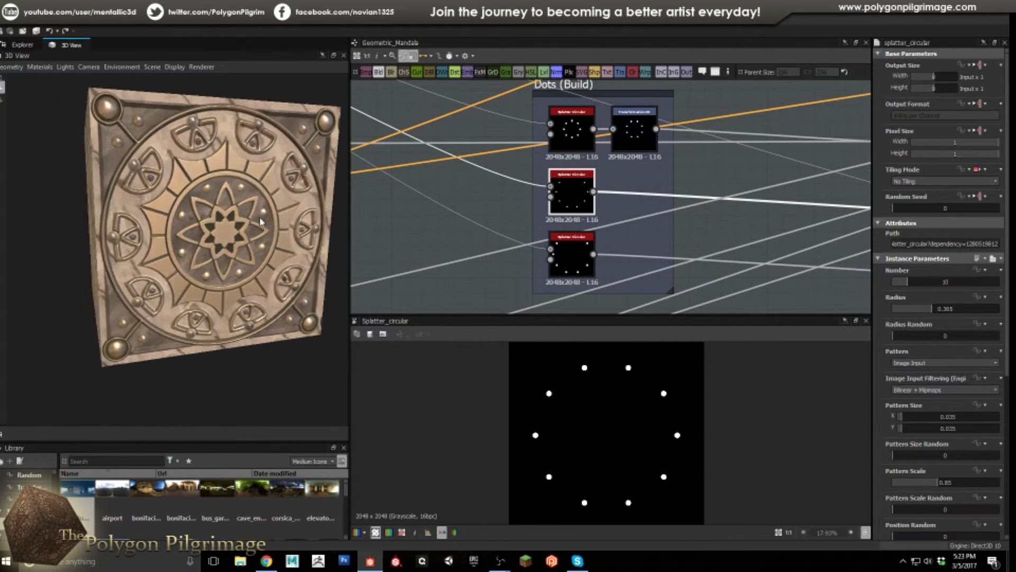
pyautogui.moveTo(590, 231); pyautogui.dragTo(587, 208, button='middle')
# - Preview the third Splatter Circular node in the Dots (Build) frame and compare its dots with the outer oval details on the cube
pyautogui.click(574, 225)
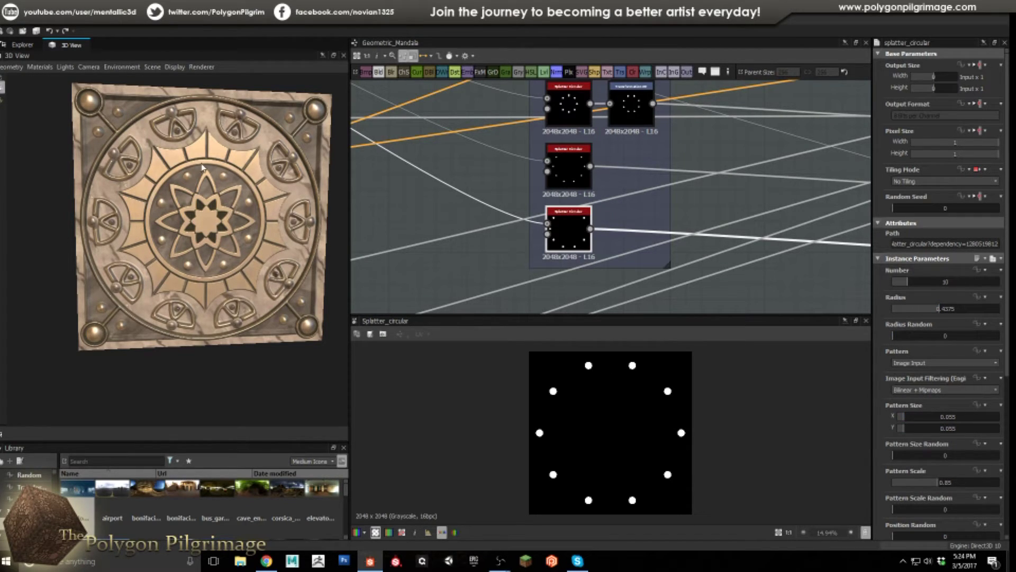
pyautogui.scroll(4, 202, 167)
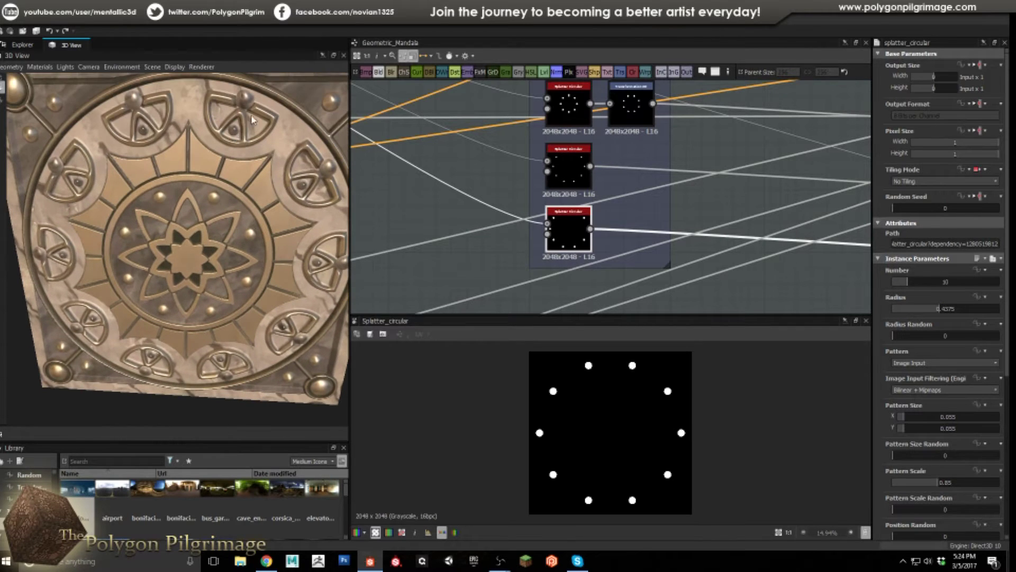
pyautogui.moveTo(224, 172)
pyautogui.mouseDown()
pyautogui.moveTo(249, 162)
pyautogui.moveTo(231, 171)
pyautogui.mouseUp()
pyautogui.scroll(-3, 249, 162)
pyautogui.moveTo(631, 215); pyautogui.dragTo(632, 208, button='middle')
pyautogui.scroll(-6, 633, 209)
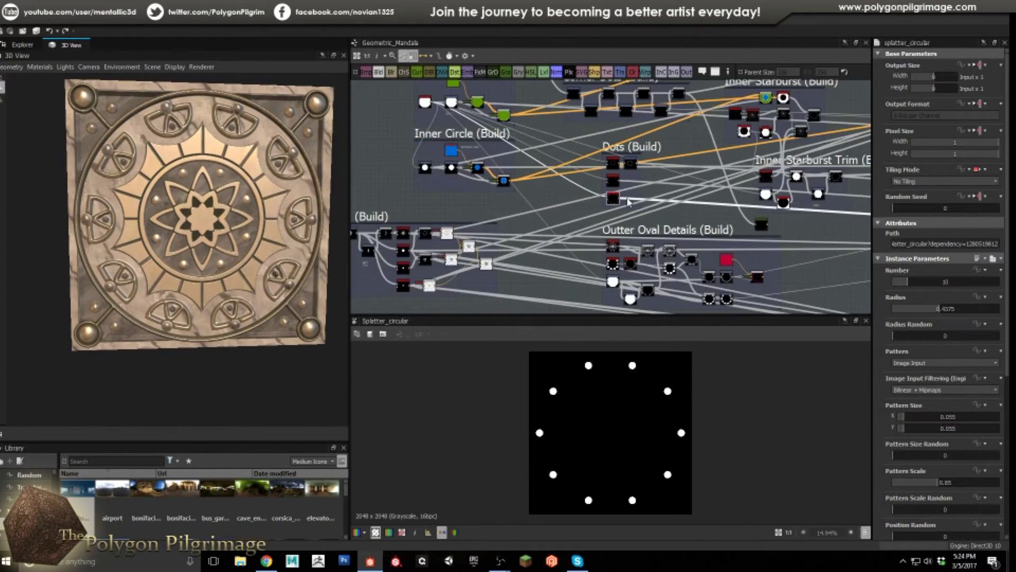
pyautogui.scroll(1, 570, 229)
pyautogui.scroll(2, 492, 181)
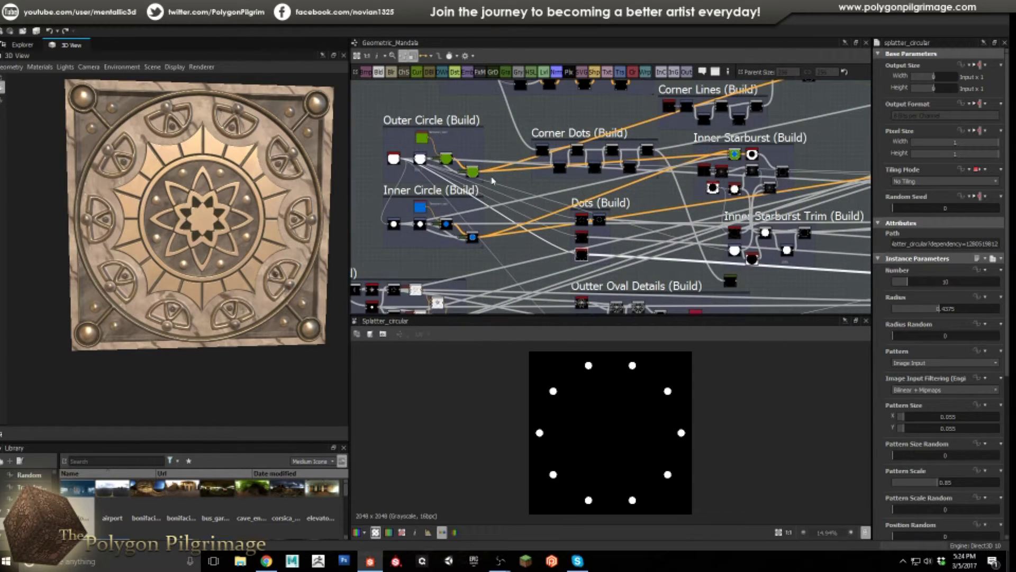
# - Locate the Corner Dots (Build) frame and examine the matching corner dots up close on the 3D cube
pyautogui.scroll(2, 585, 174)
pyautogui.scroll(1, 582, 175)
pyautogui.moveTo(574, 178); pyautogui.dragTo(660, 204, button='middle')
pyautogui.scroll(-3, 518, 173)
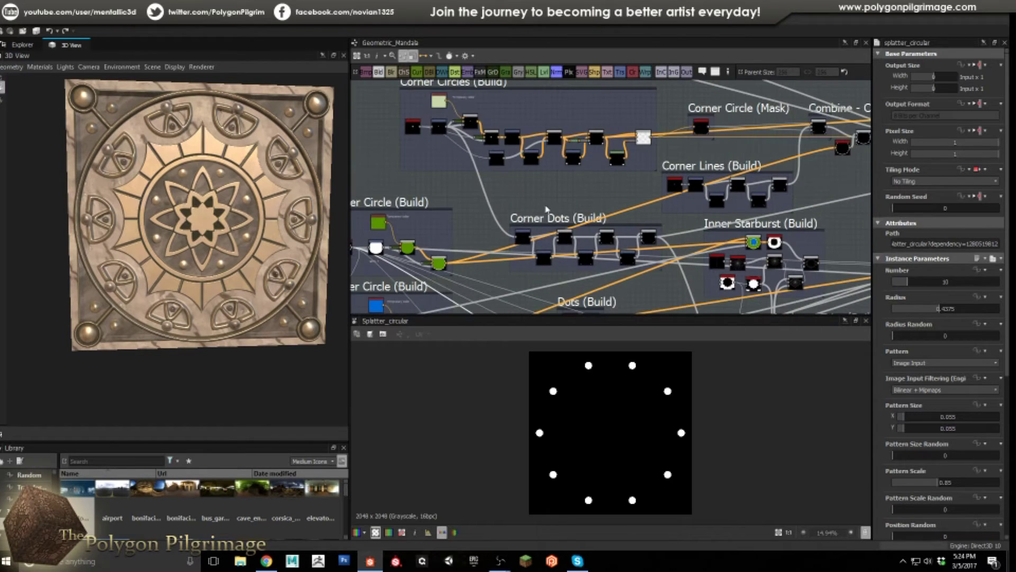
pyautogui.scroll(1, 604, 200)
pyautogui.moveTo(497, 145); pyautogui.dragTo(564, 114, button='middle')
pyautogui.scroll(2, 591, 198)
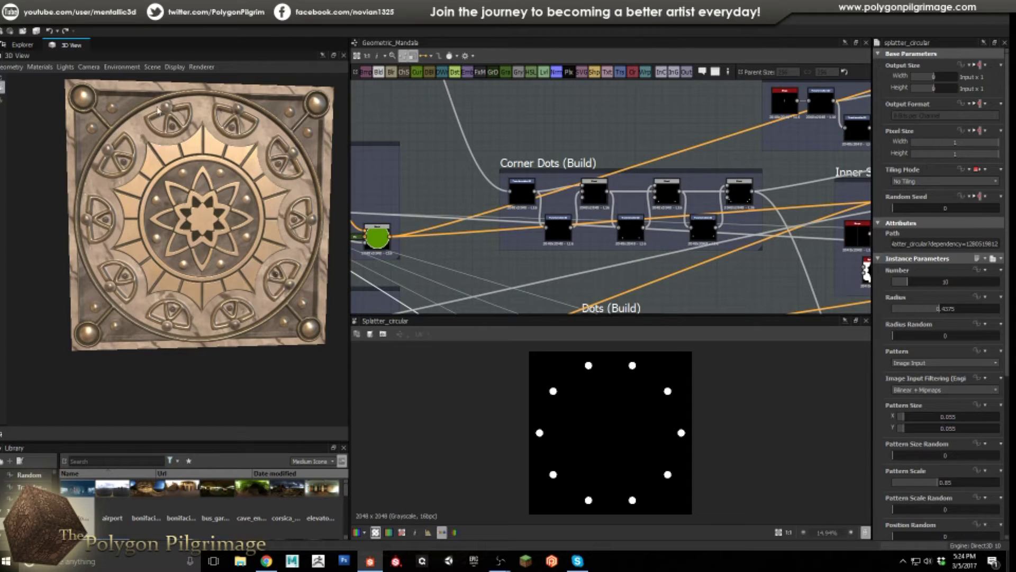
pyautogui.moveTo(102, 130); pyautogui.dragTo(128, 147)
pyautogui.scroll(6, 146, 134)
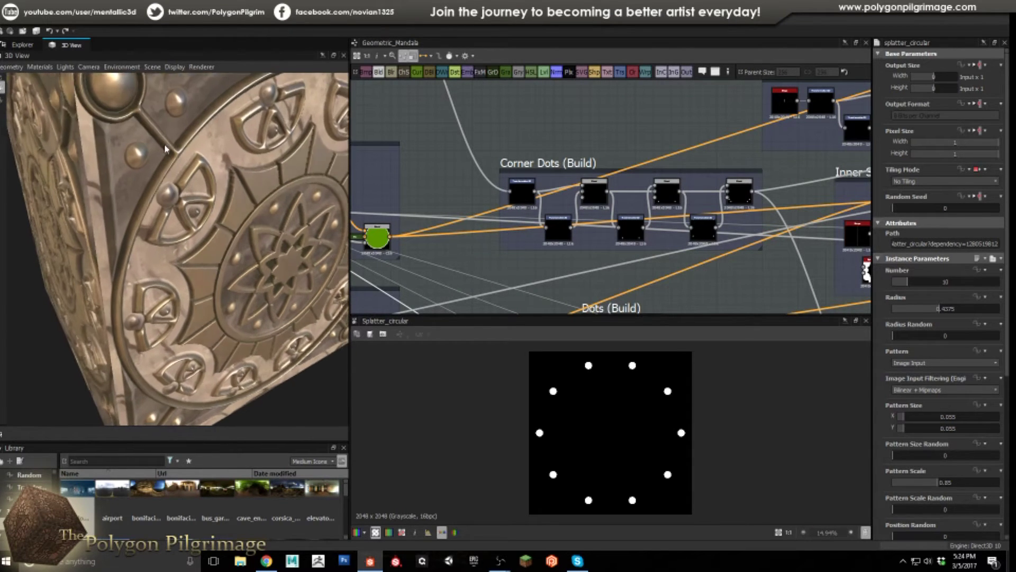
pyautogui.press('f')
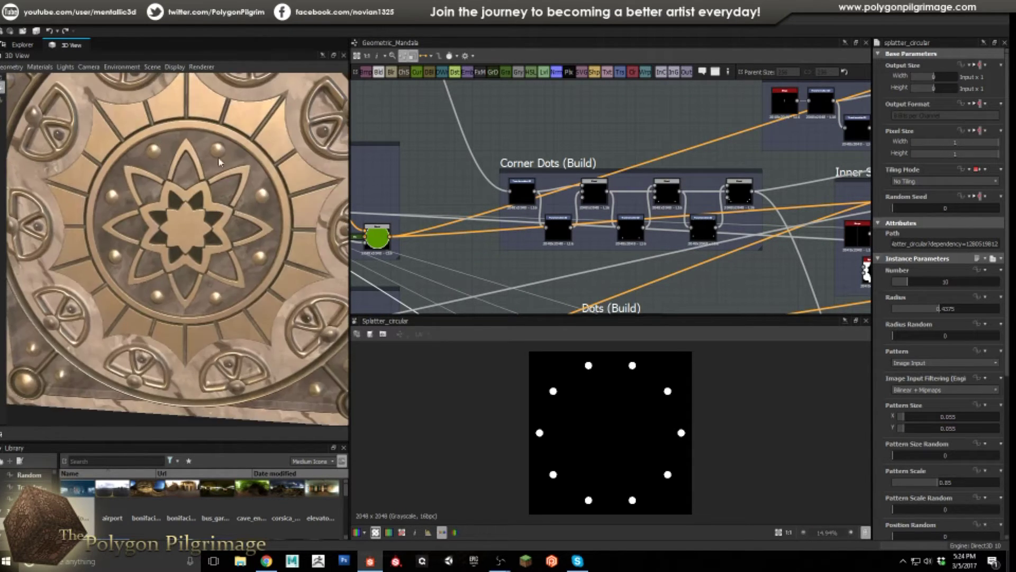
# - Preview the first Transformation 2D node in the Corner Dots (Build) frame and trace its input back to the Corner Circles (Build) frame
pyautogui.doubleClick(521, 193)
pyautogui.scroll(-3, 554, 168)
pyautogui.moveTo(516, 131); pyautogui.dragTo(534, 180, button='middle')
pyautogui.scroll(4, 504, 165)
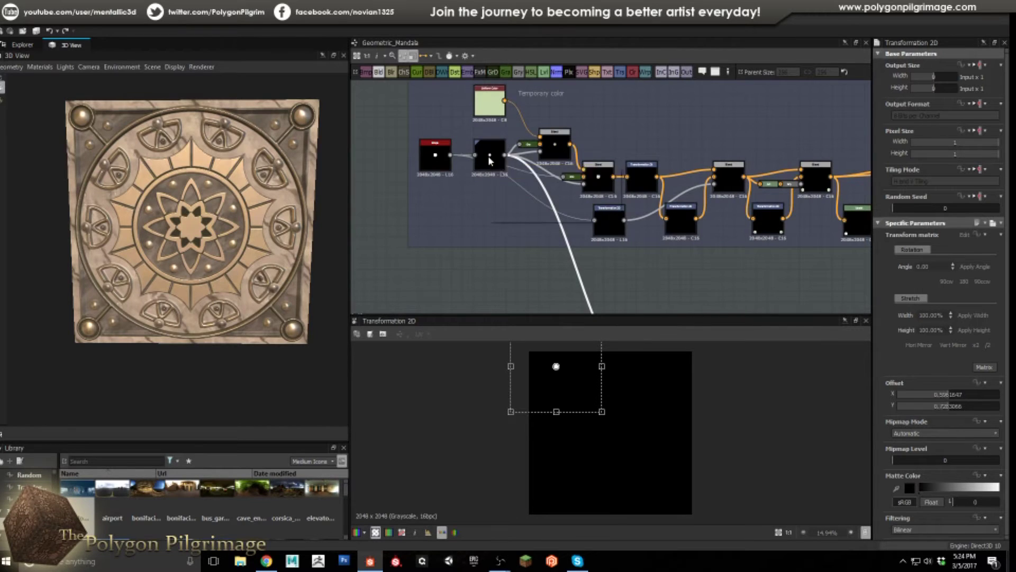
# - Preview the Blend and Transformation 2D nodes that mirror and combine the dots in the Corner Dots (Build) frame, through to the last Blend
pyautogui.moveTo(691, 283); pyautogui.dragTo(597, 147, button='middle')
pyautogui.scroll(1, 556, 193)
pyautogui.moveTo(596, 267); pyautogui.dragTo(508, 161, button='middle')
pyautogui.scroll(1, 545, 193)
pyautogui.doubleClick(621, 182)
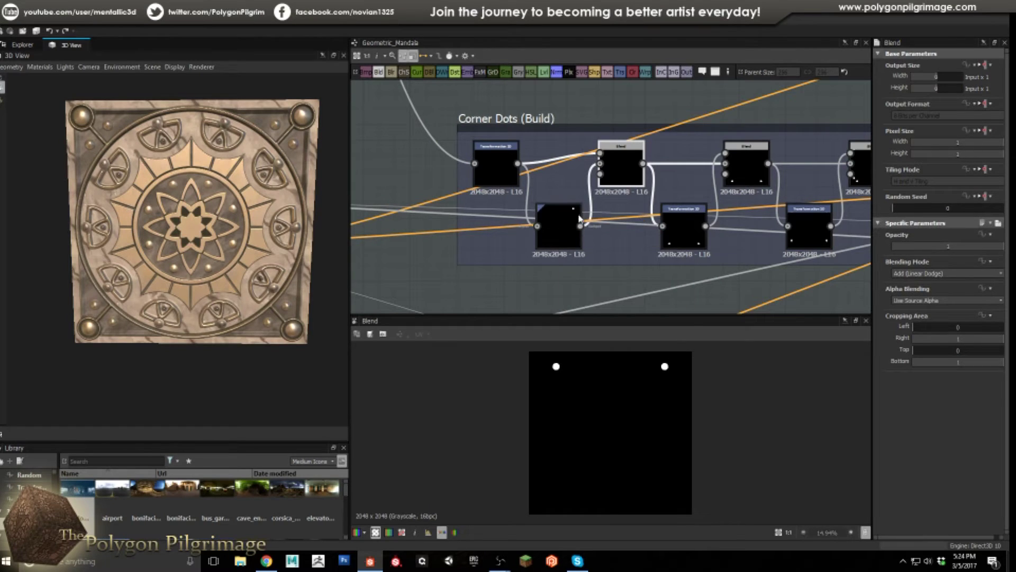
pyautogui.moveTo(634, 217); pyautogui.dragTo(561, 228, button='middle')
pyautogui.doubleClick(672, 179)
pyautogui.moveTo(672, 227); pyautogui.dragTo(574, 222, button='middle')
pyautogui.doubleClick(635, 227)
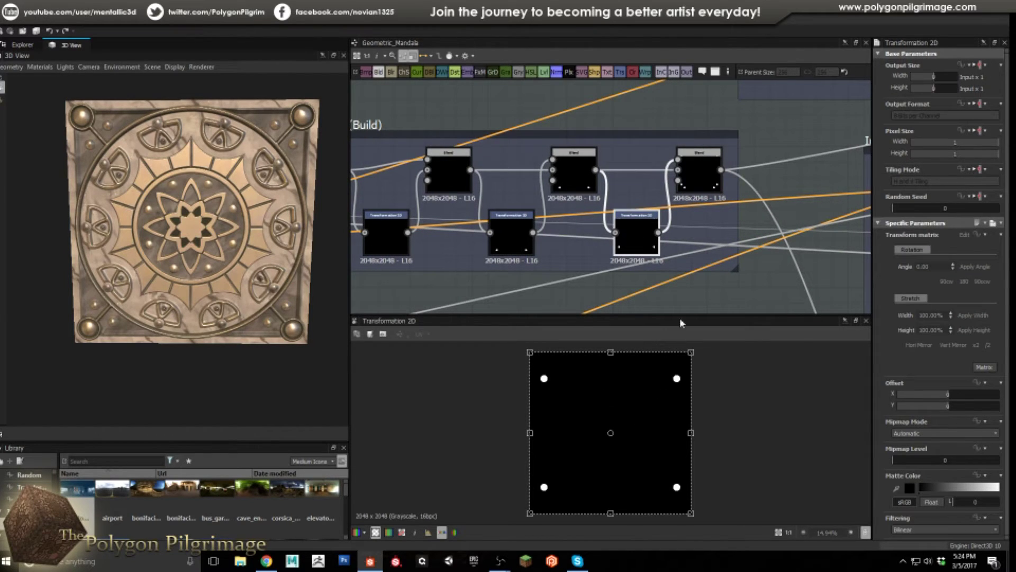
pyautogui.doubleClick(696, 186)
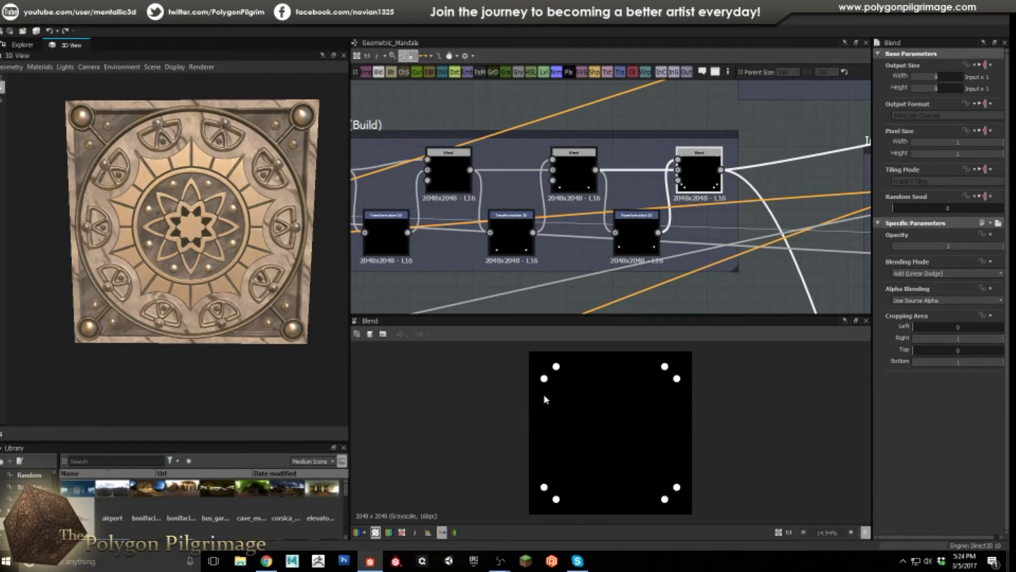
# - Locate the Center Floral (Build) frame and review the output and pattern parameters of its first Shape node
pyautogui.scroll(-5, 612, 215)
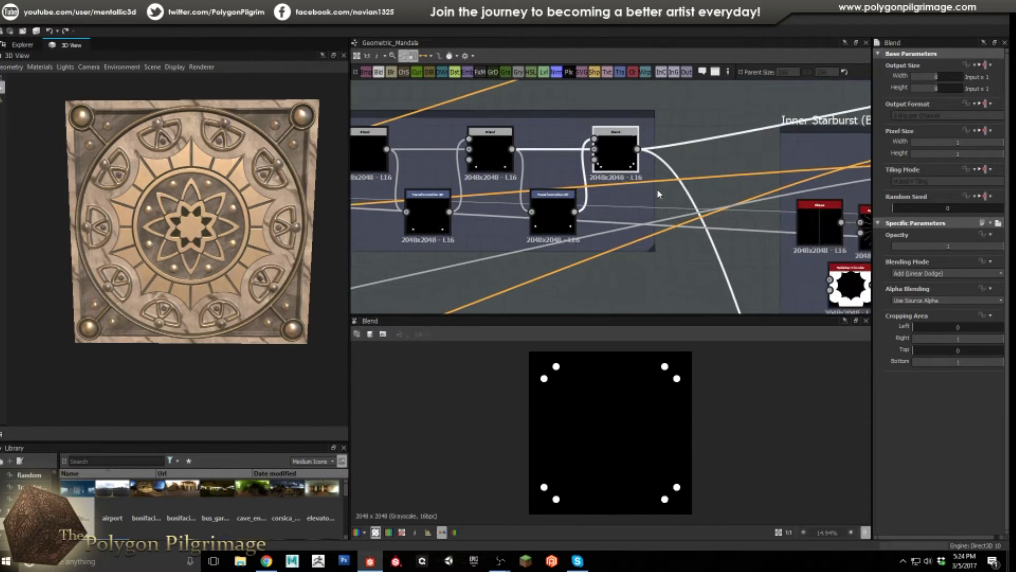
pyautogui.scroll(2, 582, 215)
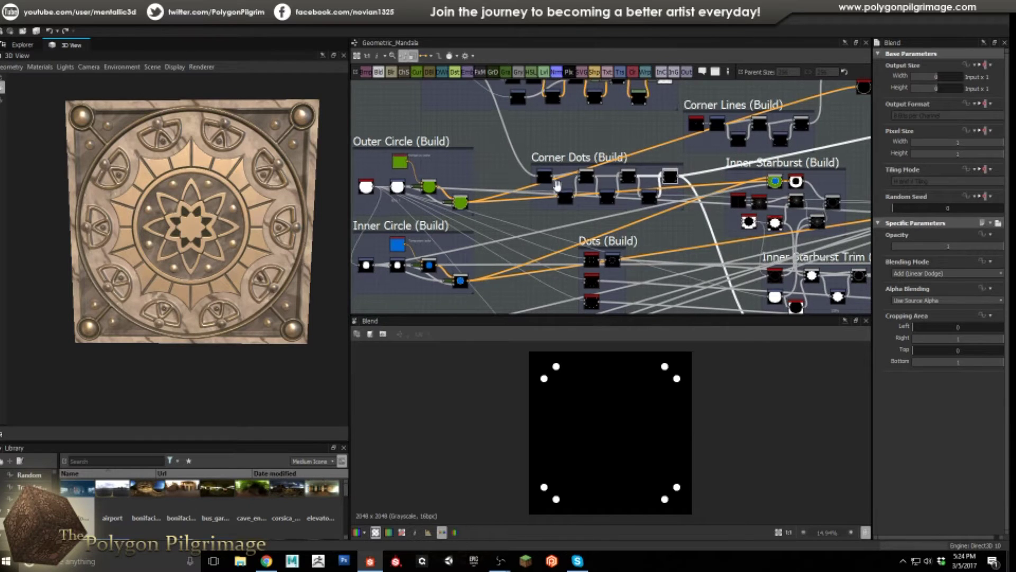
pyautogui.scroll(-3, 565, 198)
pyautogui.scroll(-2, 615, 185)
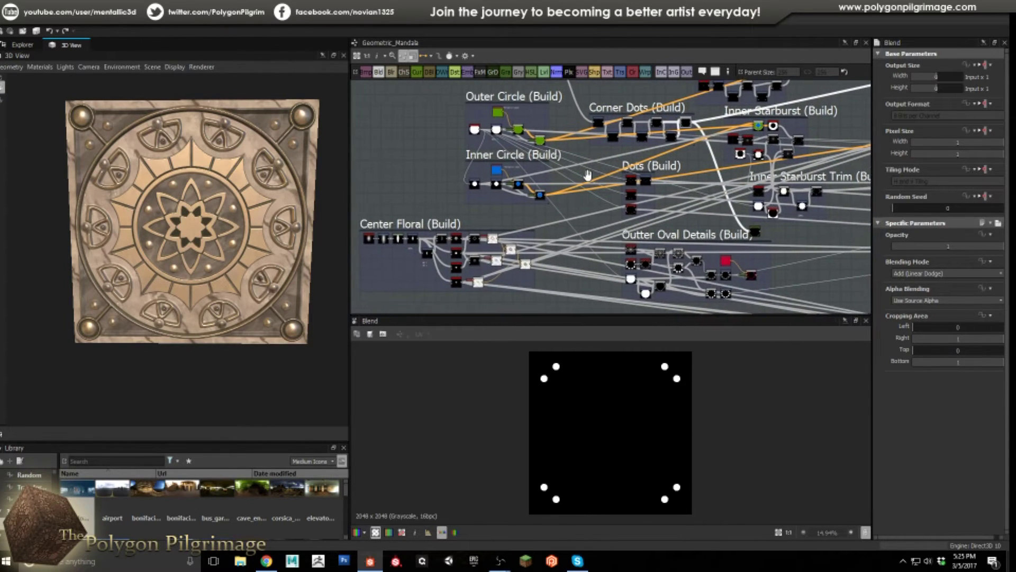
pyautogui.scroll(2, 587, 192)
pyautogui.moveTo(587, 191); pyautogui.dragTo(530, 210, button='middle')
pyautogui.scroll(5, 520, 214)
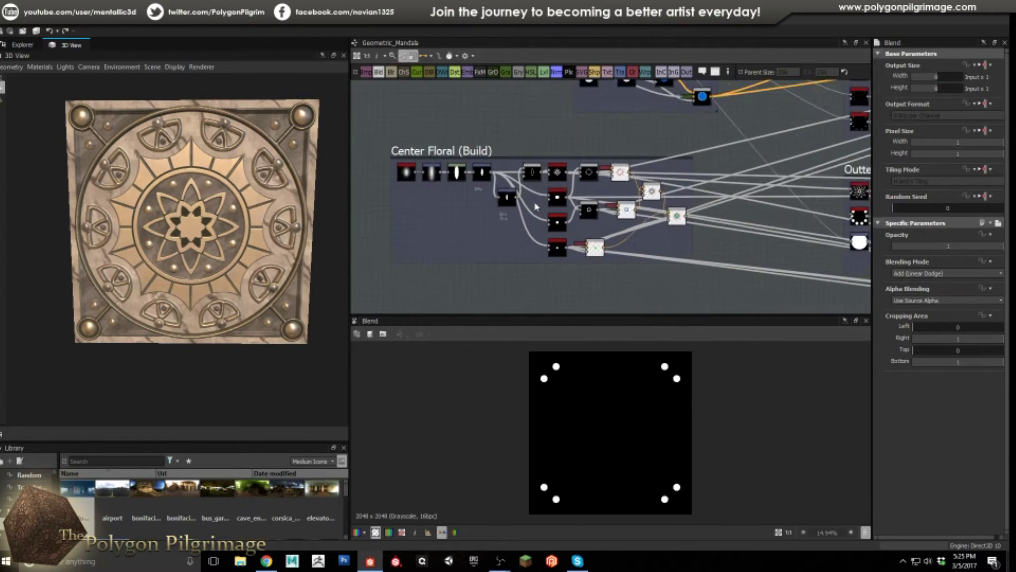
pyautogui.moveTo(578, 217); pyautogui.dragTo(591, 219, button='middle')
pyautogui.scroll(1, 438, 181)
pyautogui.moveTo(475, 212); pyautogui.dragTo(583, 242, button='middle')
pyautogui.scroll(1, 424, 225)
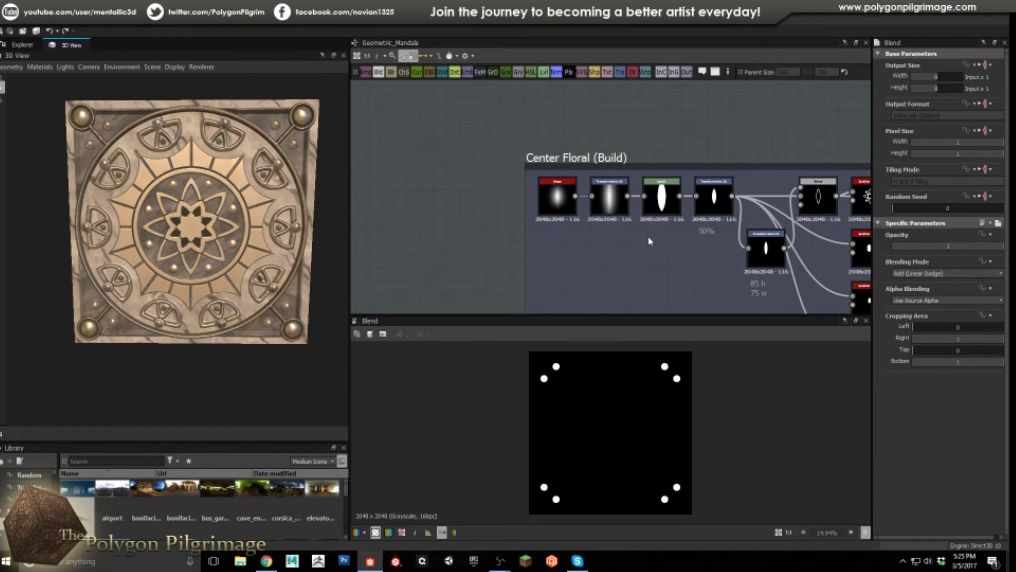
pyautogui.moveTo(643, 244); pyautogui.dragTo(532, 213, button='middle')
pyautogui.click(446, 165)
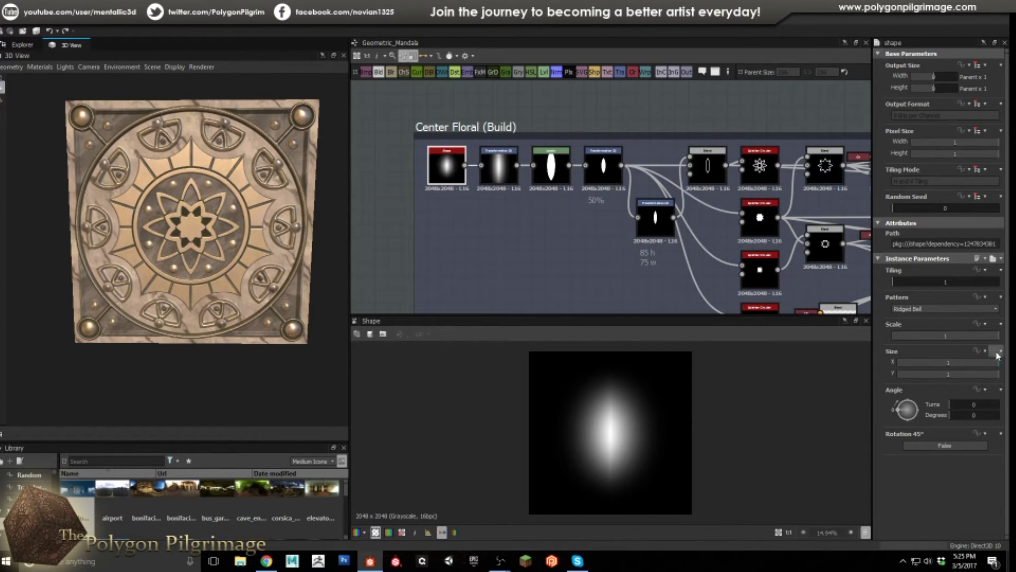
# - Preview the Transformation 2D node that stretches the floral shape and the Levels node that sharpens it into a petal
pyautogui.doubleClick(509, 162)
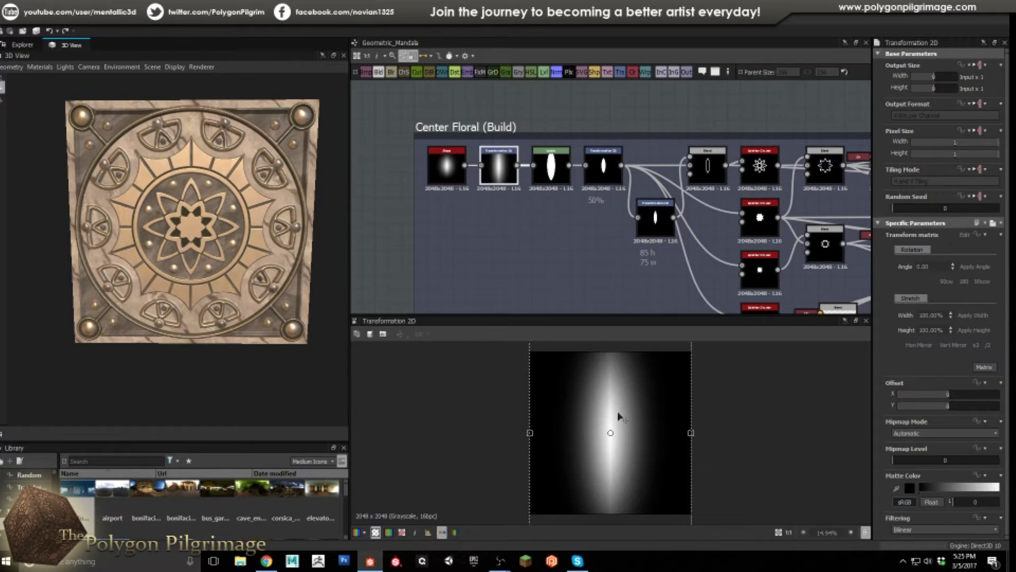
pyautogui.scroll(-4, 635, 412)
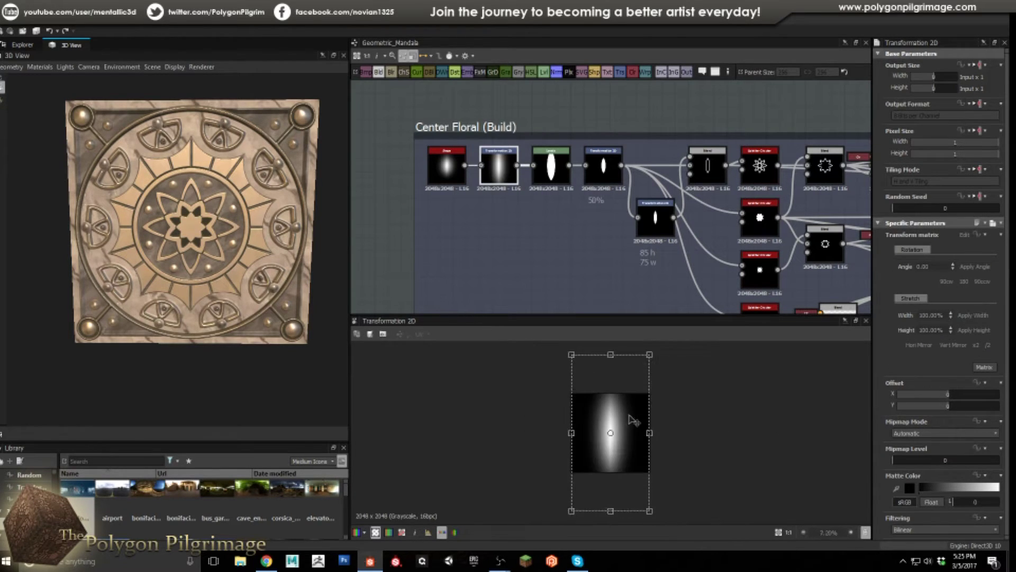
pyautogui.scroll(3, 619, 497)
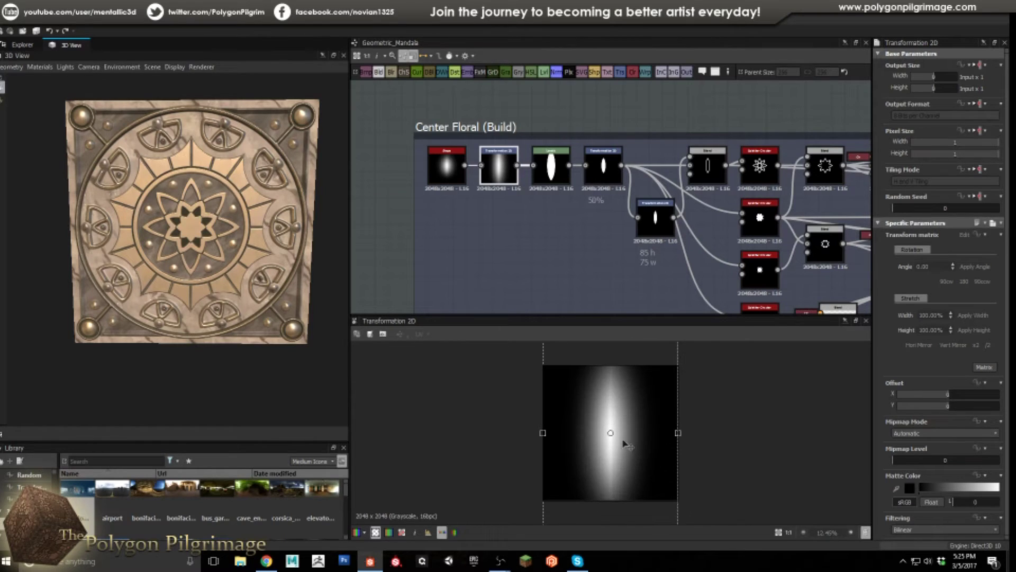
pyautogui.scroll(1, 521, 223)
pyautogui.doubleClick(519, 170)
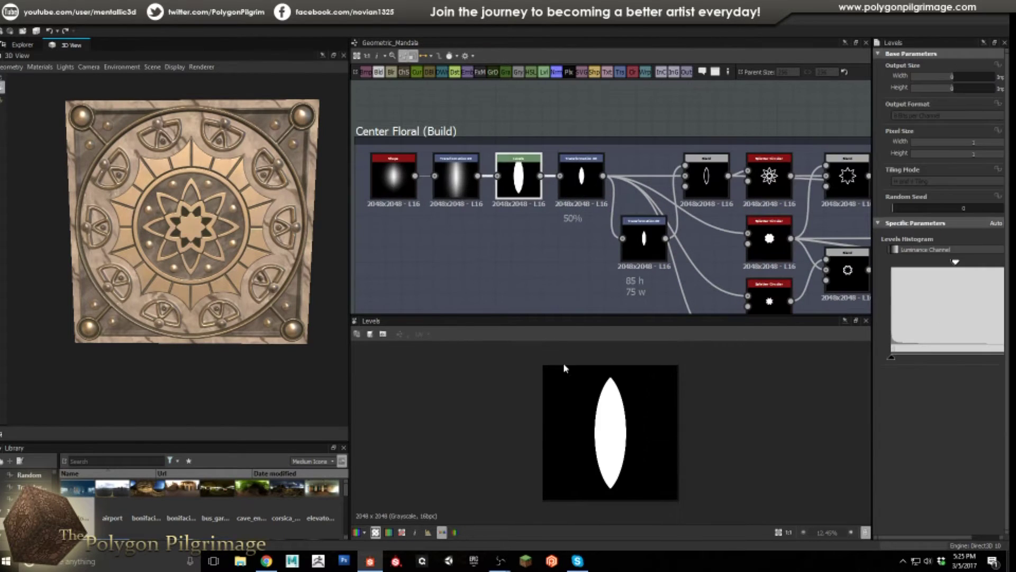
pyautogui.scroll(1, 608, 433)
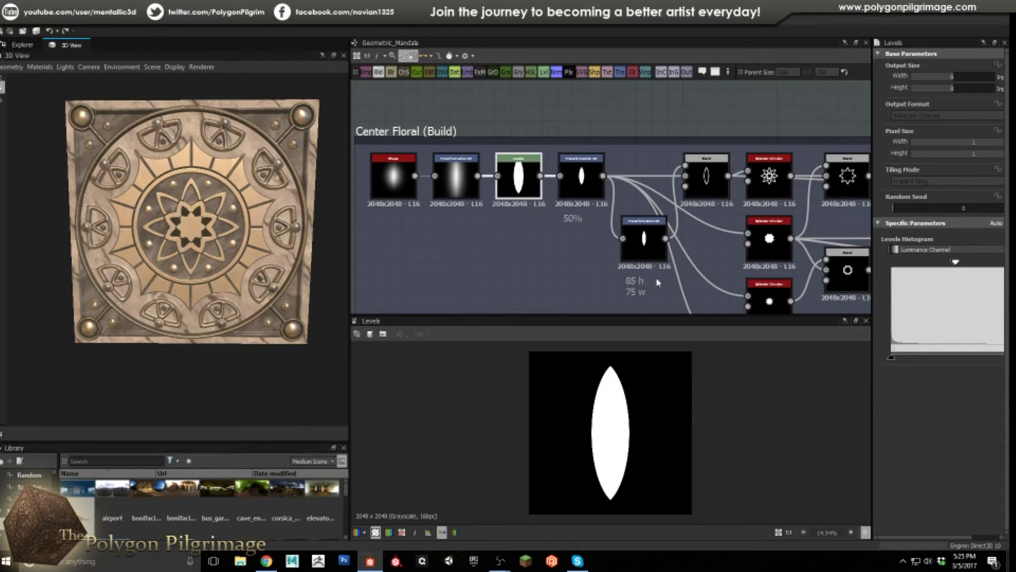
# - Compare the outputs of the Shape, stretching Transformation 2D and Levels nodes in the Center Floral (Build) frame once more in sequence
pyautogui.click(399, 173)
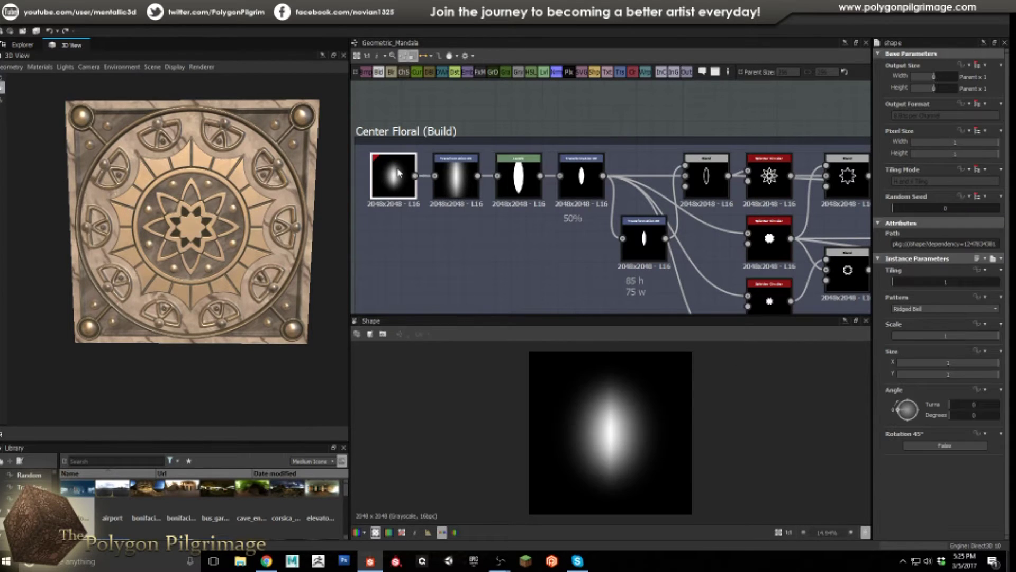
pyautogui.click(453, 177)
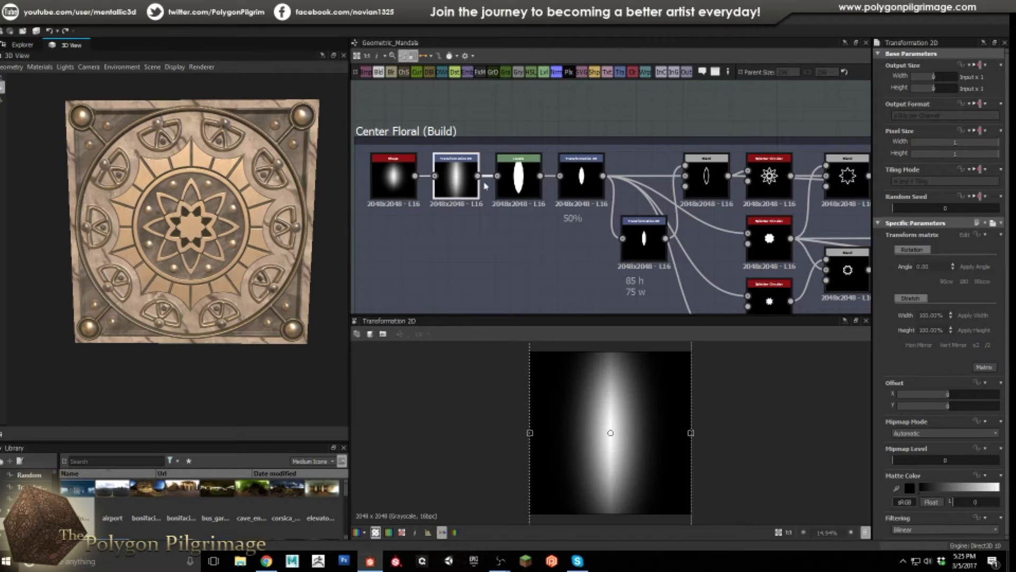
pyautogui.scroll(-3, 620, 473)
pyautogui.scroll(-2, 620, 471)
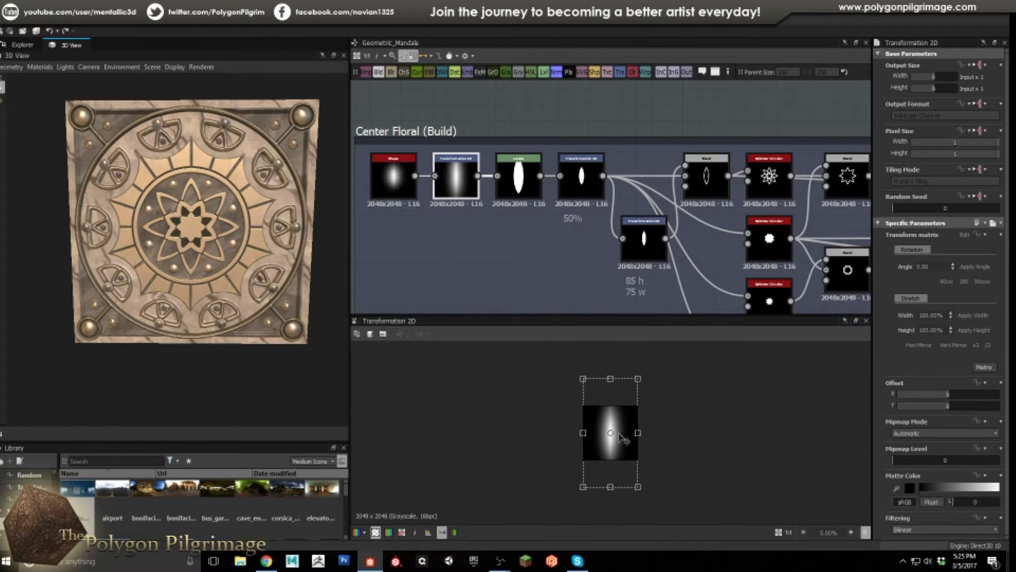
pyautogui.scroll(4, 617, 467)
pyautogui.click(518, 180)
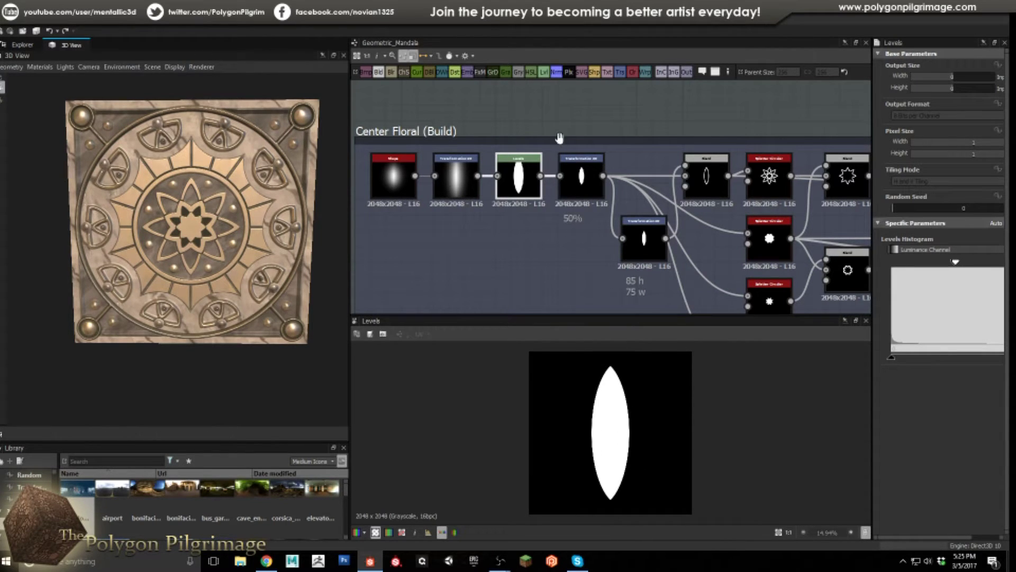
# - Preview the 50% and the 85 h / 75 w Transformation 2D nodes, and the Blend that subtracts them into a petal outline
pyautogui.click(576, 183)
pyautogui.moveTo(631, 270); pyautogui.dragTo(536, 250, button='middle')
pyautogui.scroll(1, 549, 221)
pyautogui.click(549, 221)
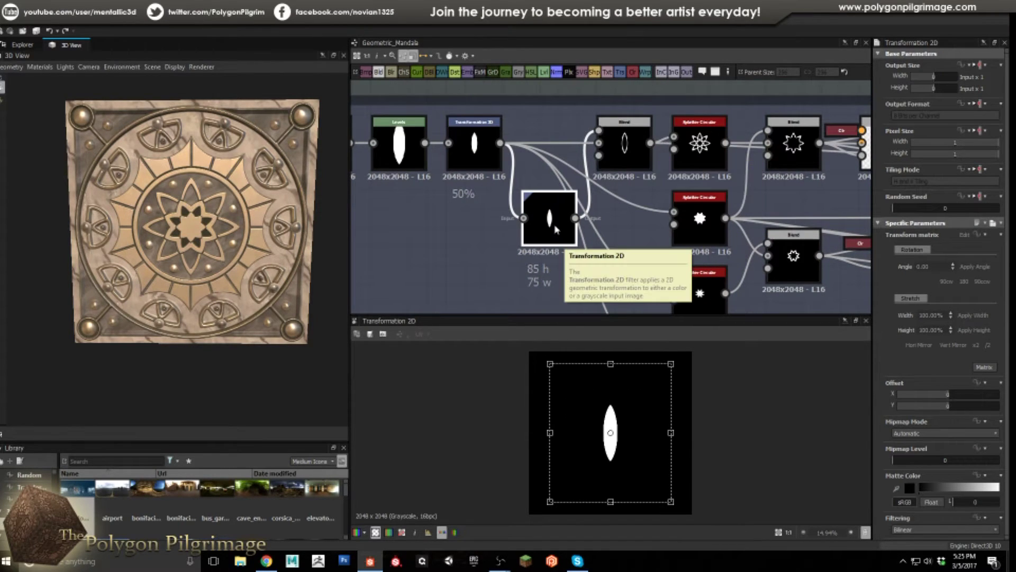
pyautogui.click(621, 152)
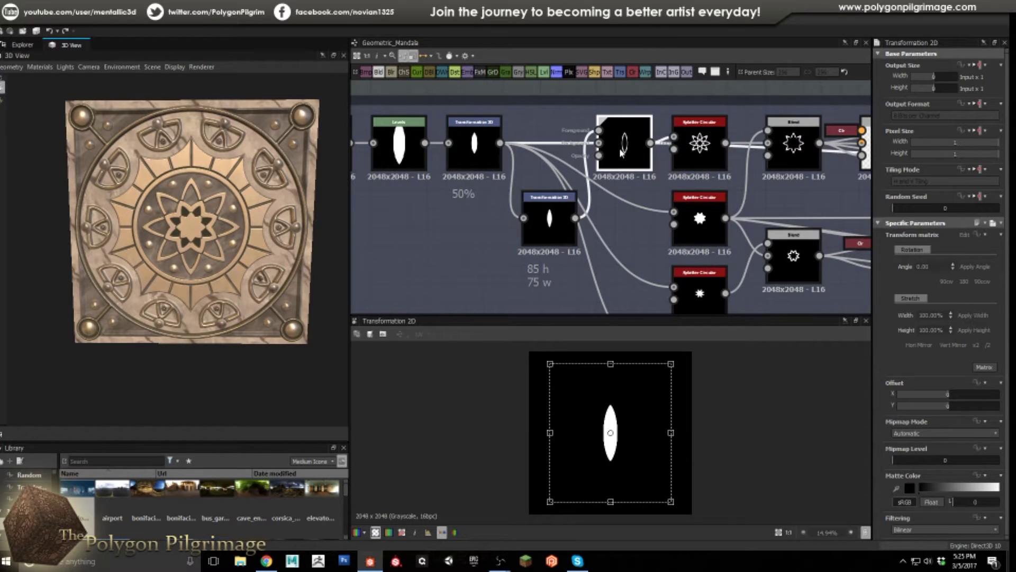
pyautogui.scroll(3, 623, 421)
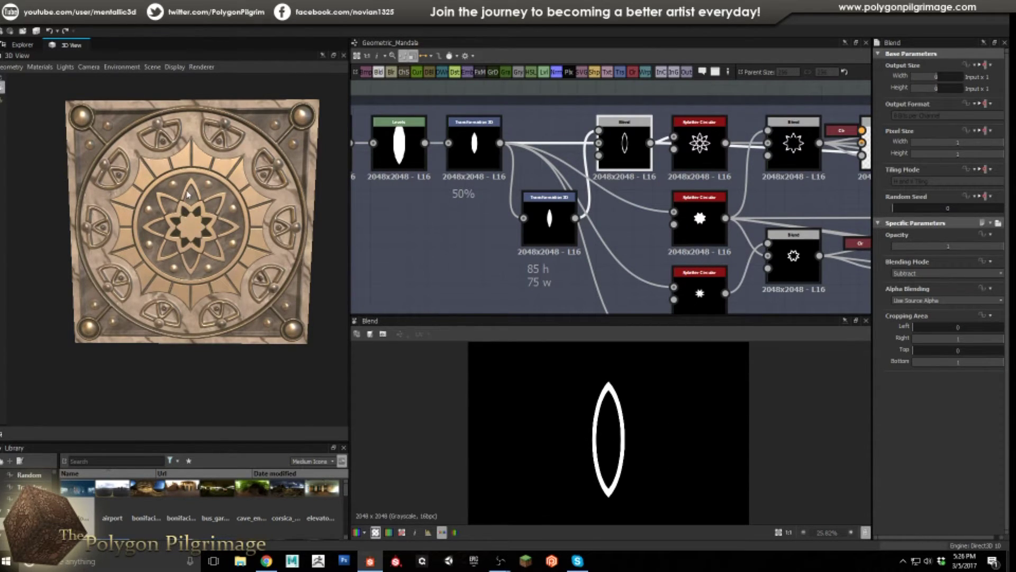
# - Preview the first Splatter Circular node that arranges the petal outlines into a flower in the Center Floral (Build) frame
pyautogui.moveTo(633, 227); pyautogui.dragTo(550, 246, button='middle')
pyautogui.click(628, 167)
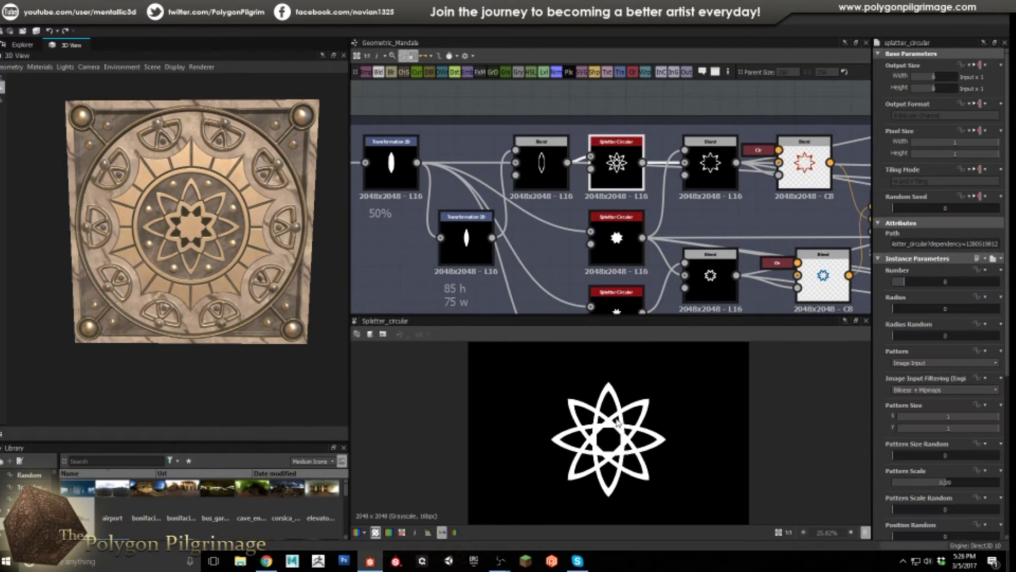
pyautogui.moveTo(743, 217); pyautogui.dragTo(676, 203, button='middle')
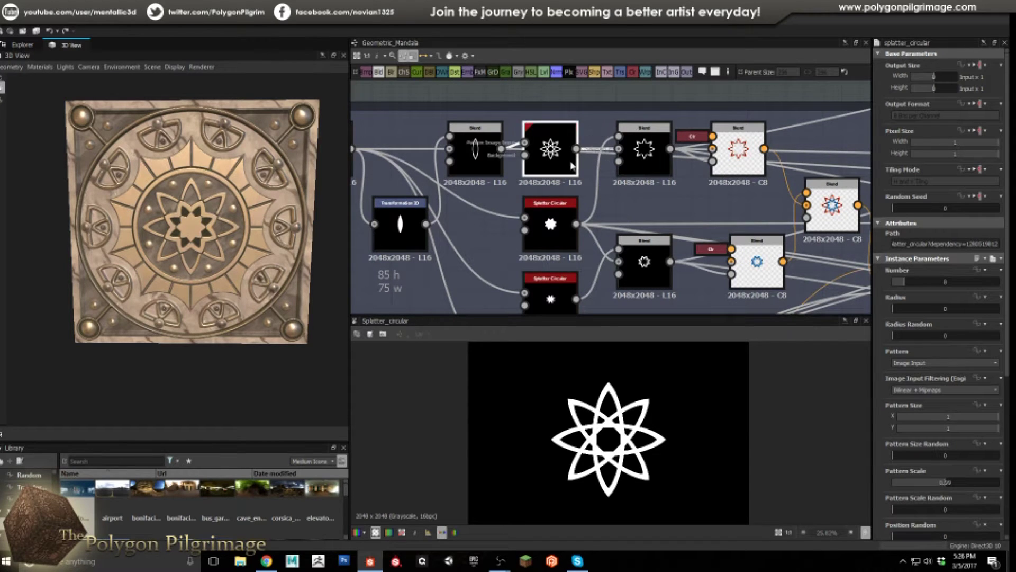
pyautogui.moveTo(451, 233); pyautogui.dragTo(490, 232, button='middle')
# - Trace the solid petal into the second Splatter Circular node, review its parameters, and preview the Blend that subtracts it from the flower outline
pyautogui.doubleClick(372, 147)
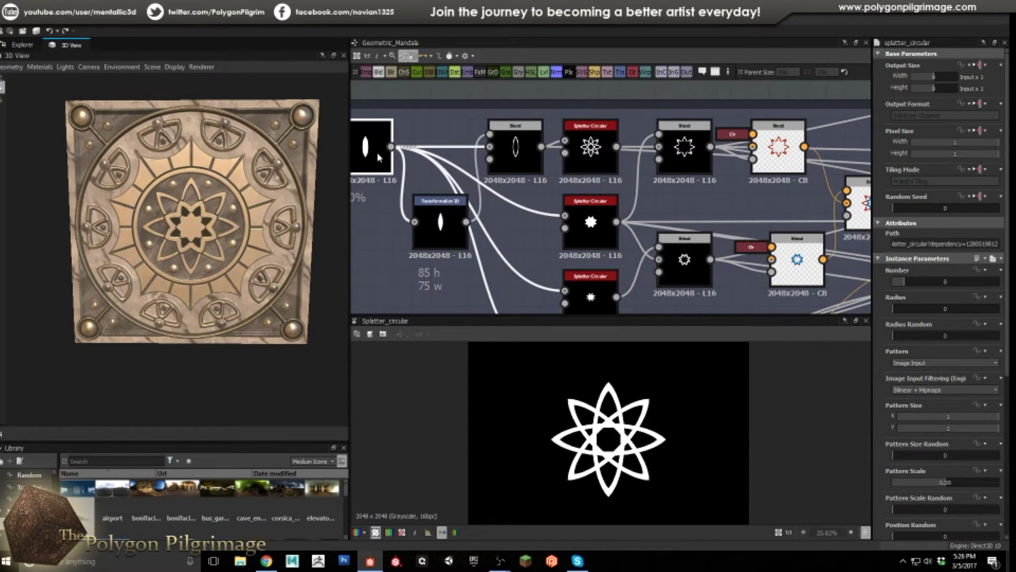
pyautogui.doubleClick(590, 222)
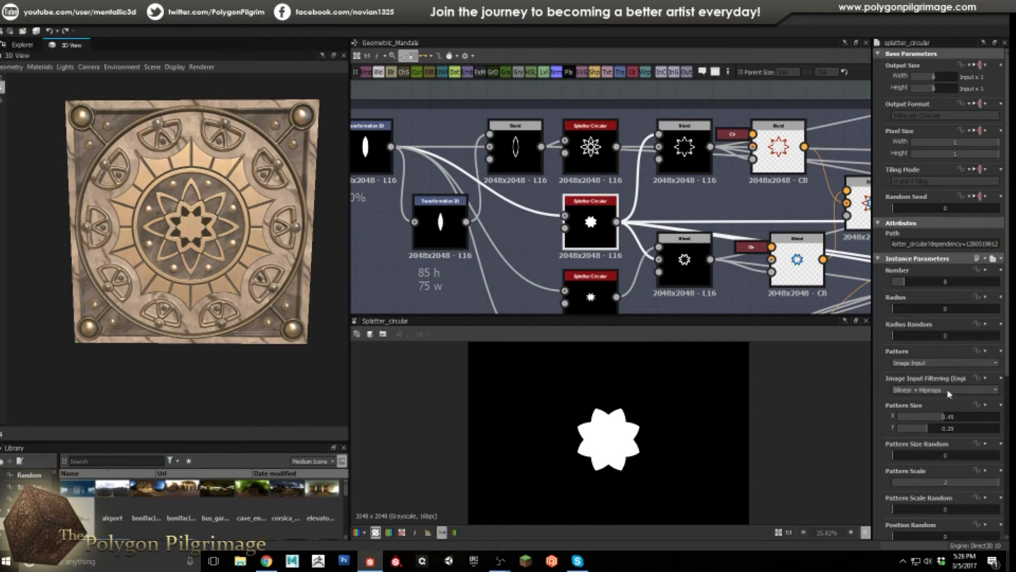
pyautogui.doubleClick(682, 155)
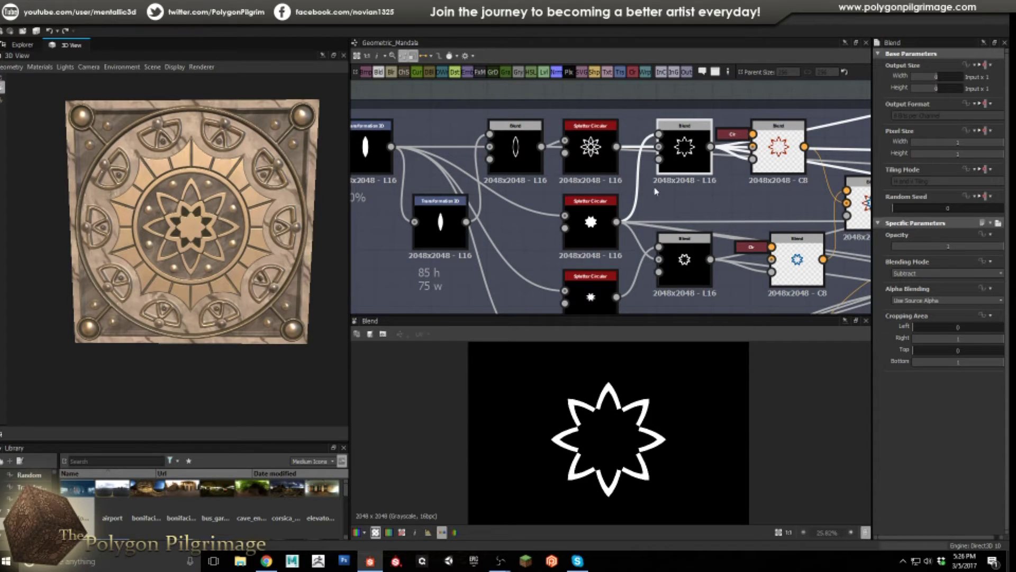
# - Preview the Blend node that colours the outer floral star red in the Center Floral (Build) frame
pyautogui.moveTo(655, 196); pyautogui.dragTo(591, 156, button='middle')
pyautogui.moveTo(708, 140); pyautogui.dragTo(632, 184, button='middle')
pyautogui.scroll(-1, 633, 198)
pyautogui.click(607, 139)
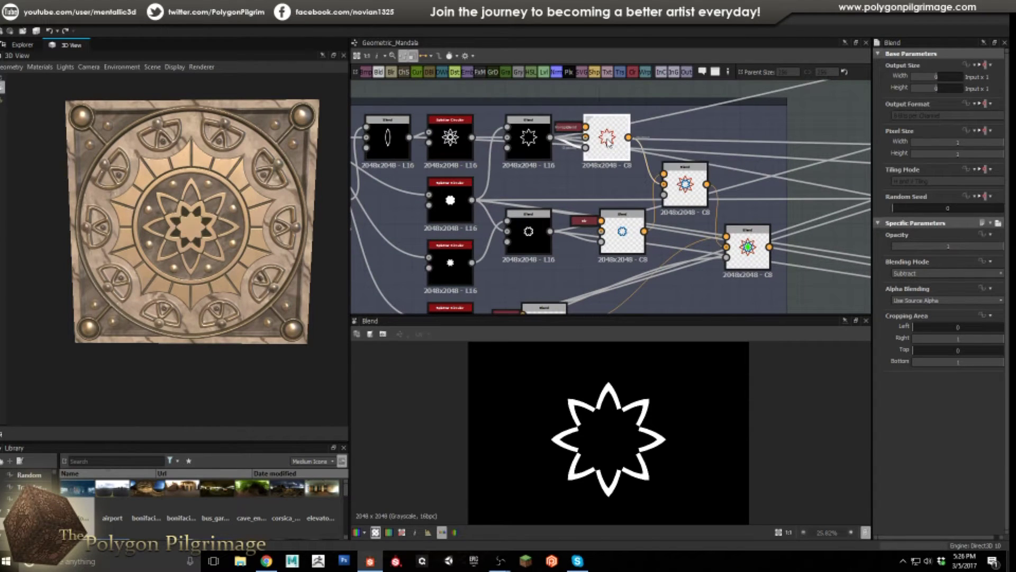
pyautogui.doubleClick(607, 140)
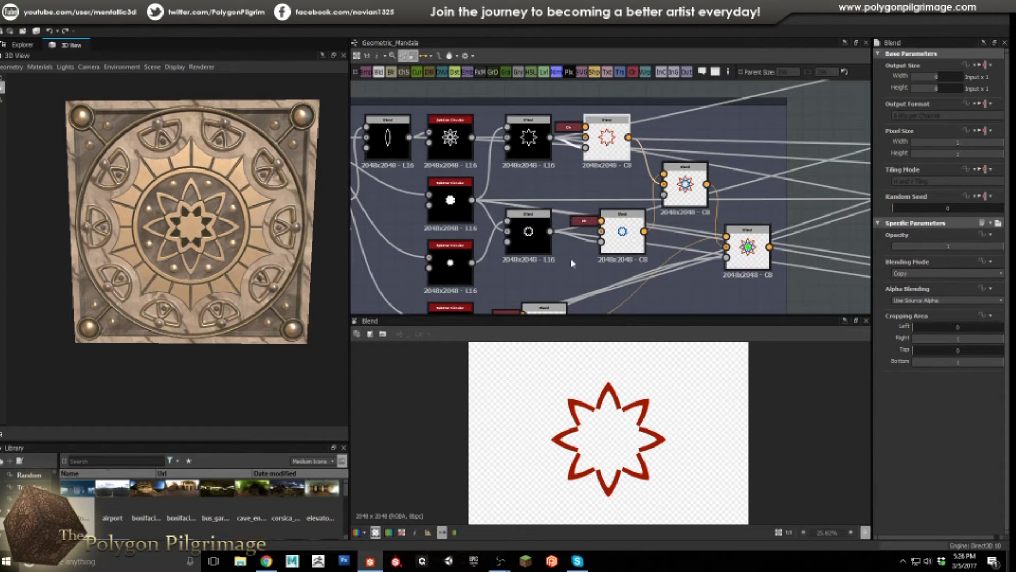
# - Preview the inner floral's solid Splatter Circular, its Subtract Blend, the blue colouring Blend and the Blend combining the red and blue stars
pyautogui.doubleClick(443, 202)
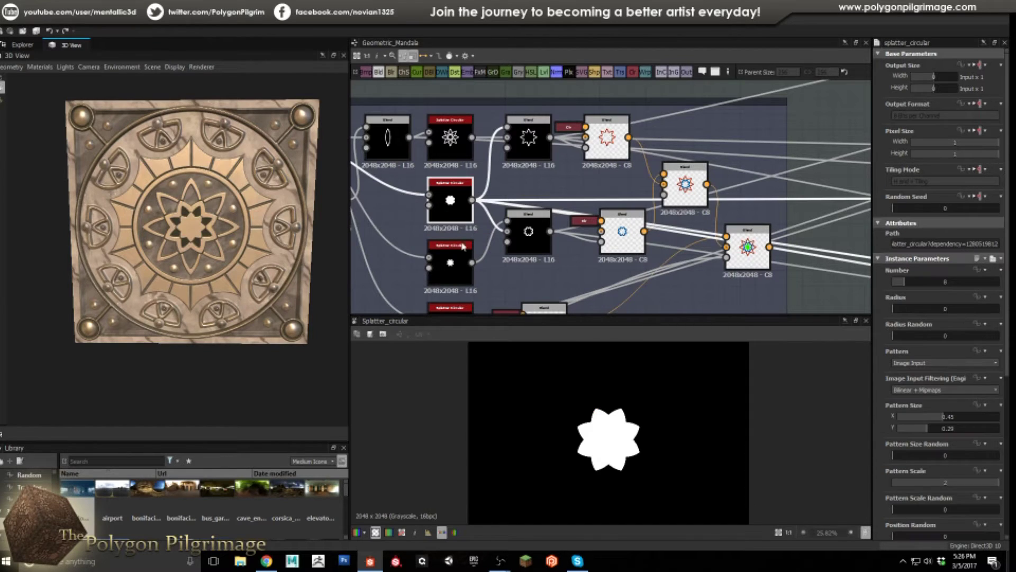
pyautogui.click(450, 269)
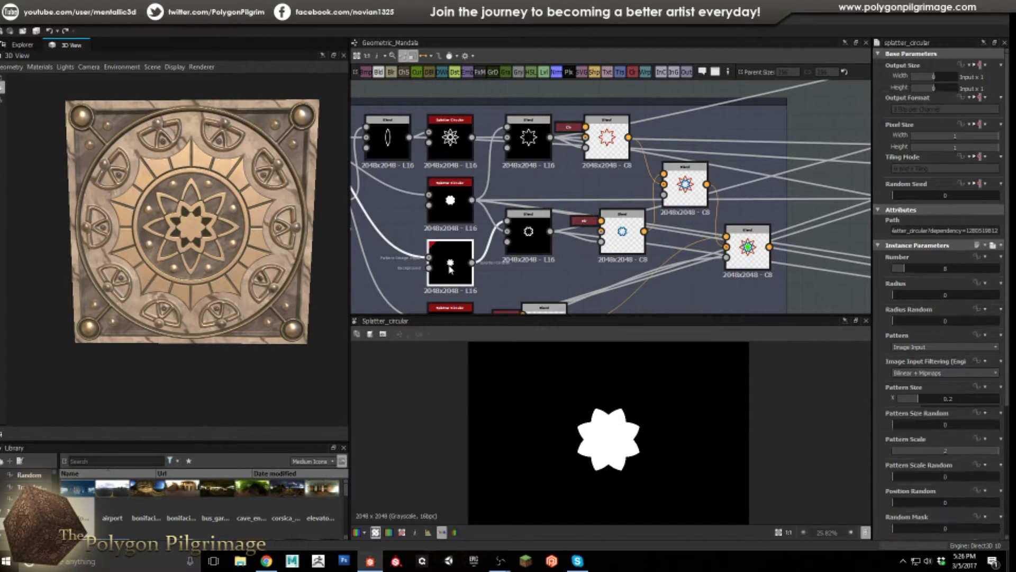
pyautogui.doubleClick(535, 236)
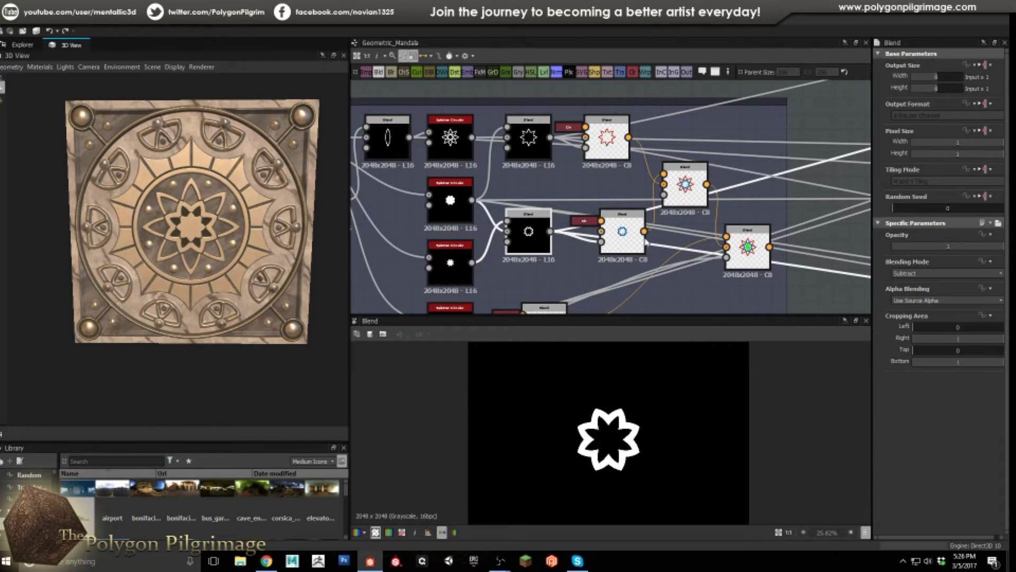
pyautogui.doubleClick(623, 233)
pyautogui.doubleClick(685, 190)
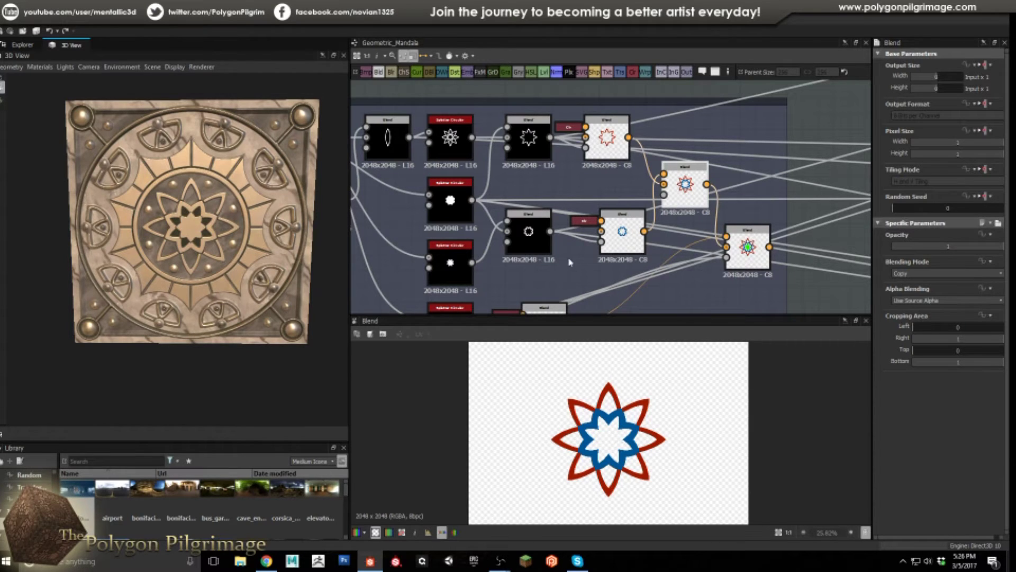
# - Preview the lowest Splatter Circular node in the Center Floral frame, trace its 50% petal input and compare it with the Splatter Circular above
pyautogui.moveTo(446, 245); pyautogui.dragTo(451, 197, button='middle')
pyautogui.click(466, 294)
pyautogui.doubleClick(466, 294)
pyautogui.moveTo(476, 237); pyautogui.dragTo(560, 244, button='middle')
pyautogui.scroll(-1, 560, 244)
pyautogui.click(497, 266)
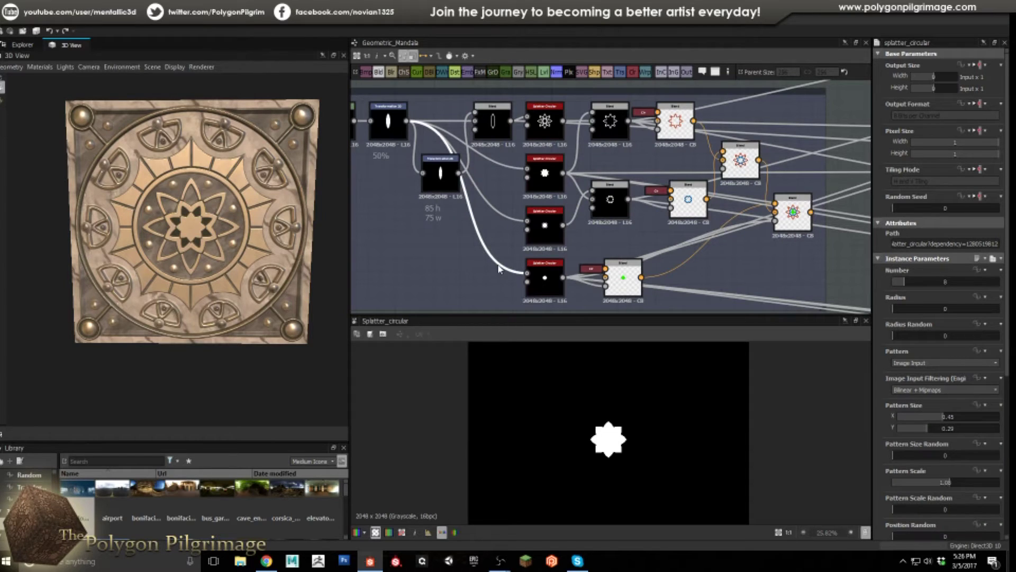
pyautogui.click(389, 120)
pyautogui.click(540, 267)
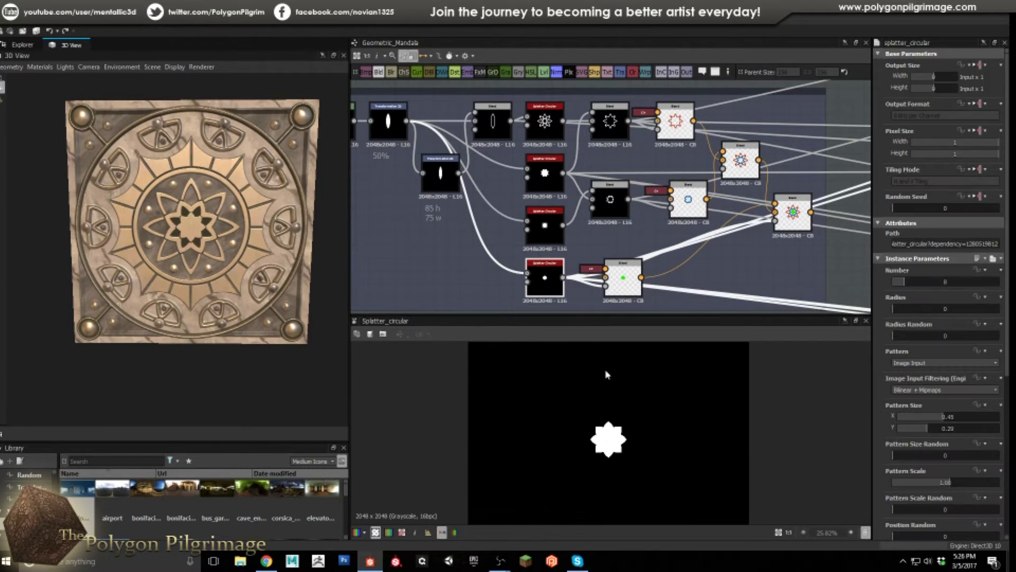
pyautogui.click(542, 232)
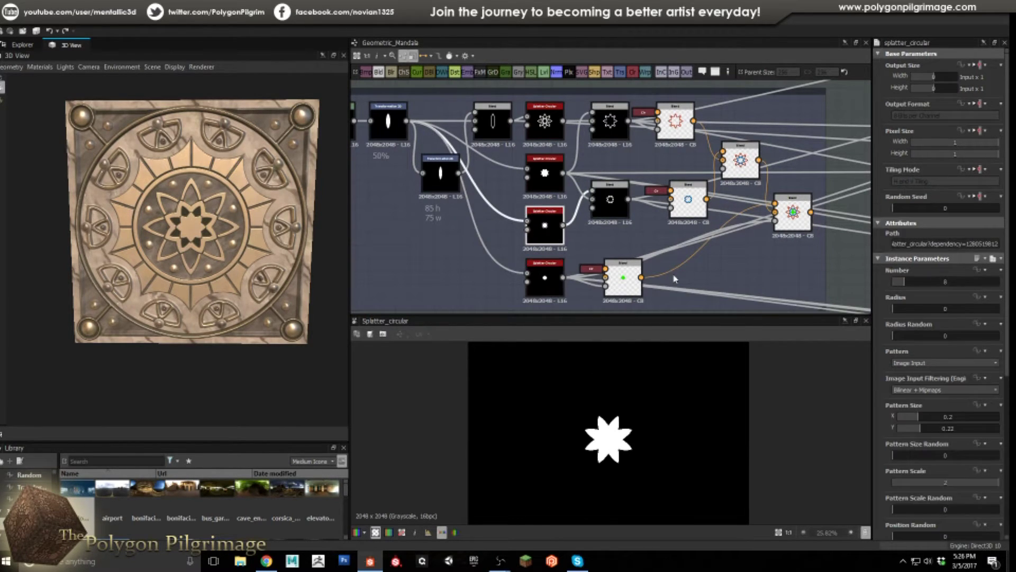
pyautogui.click(535, 280)
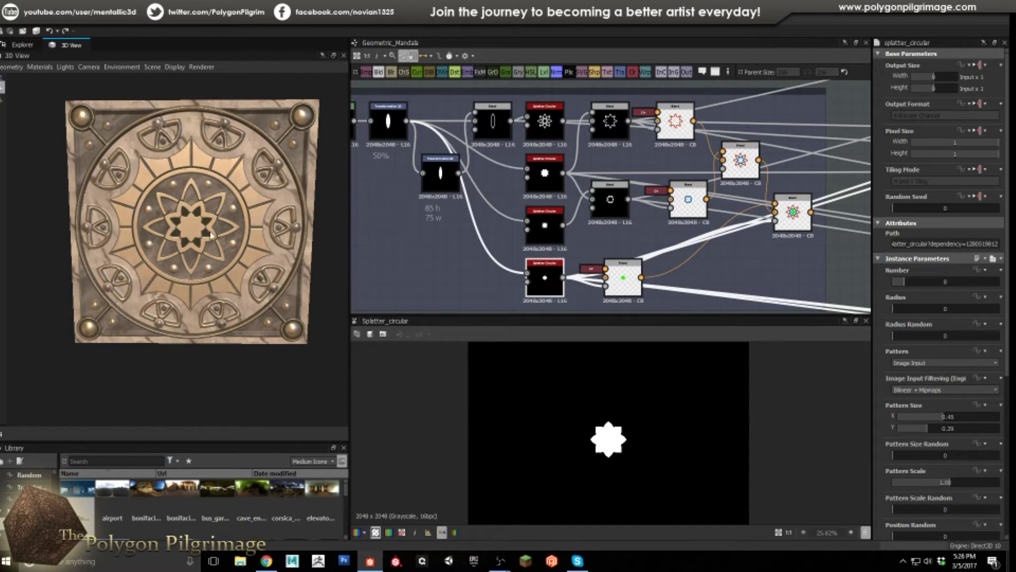
# - Preview the green Blend of the small center star and the final Blend combining the red, blue and green floral layers
pyautogui.click(629, 286)
pyautogui.scroll(2, 616, 450)
pyautogui.scroll(-1, 616, 450)
pyautogui.click(792, 211)
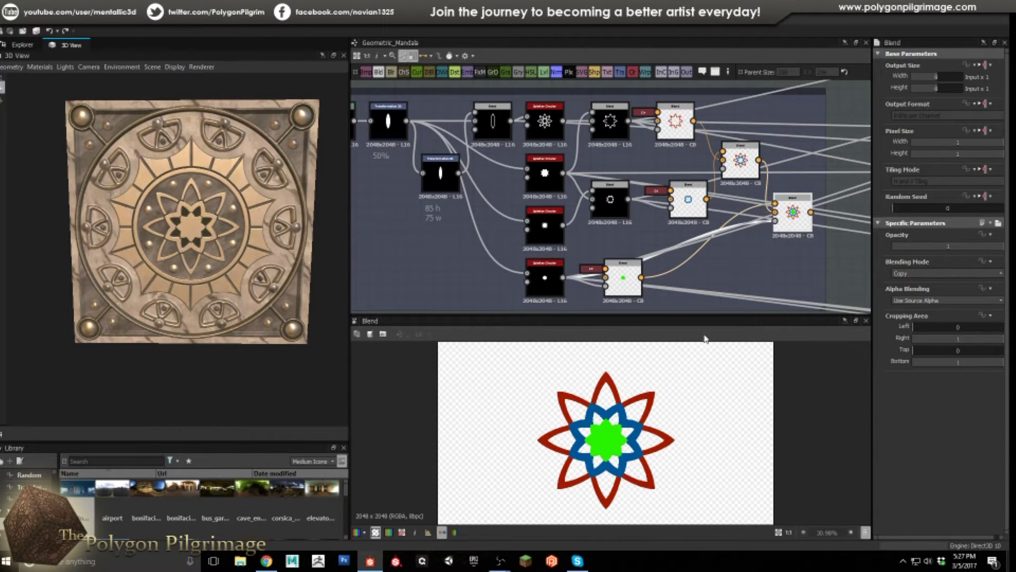
pyautogui.moveTo(770, 199); pyautogui.dragTo(655, 210, button='middle')
pyautogui.moveTo(684, 227)
pyautogui.mouseDown()
pyautogui.moveTo(685, 265)
pyautogui.moveTo(684, 226)
pyautogui.mouseUp()
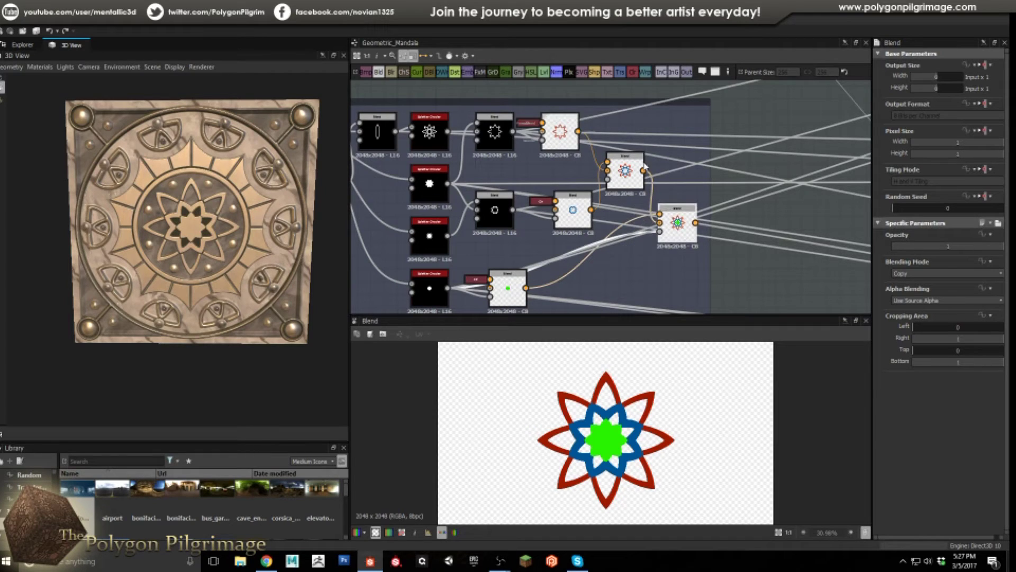
pyautogui.moveTo(574, 194); pyautogui.dragTo(578, 155, button='middle')
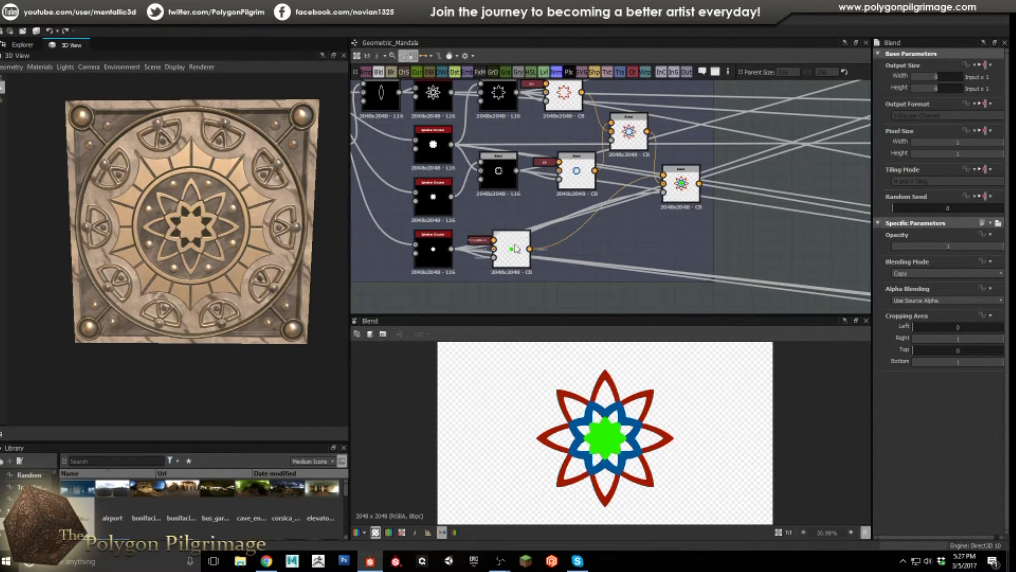
# - Locate the Outter Oval Details (Build) frame in the graph and tilt the 3D tile to examine its outer oval ornaments
pyautogui.scroll(-5, 651, 222)
pyautogui.scroll(-2, 653, 228)
pyautogui.moveTo(656, 226); pyautogui.dragTo(502, 263, button='middle')
pyautogui.moveTo(681, 193)
pyautogui.mouseDown(button='middle')
pyautogui.moveTo(500, 253)
pyautogui.moveTo(685, 199)
pyautogui.mouseUp(button='middle')
pyautogui.moveTo(579, 214); pyautogui.dragTo(752, 140, button='middle')
pyautogui.moveTo(571, 217); pyautogui.dragTo(538, 184, button='middle')
pyautogui.scroll(2, 511, 223)
pyautogui.scroll(1, 512, 223)
pyautogui.moveTo(680, 202); pyautogui.dragTo(582, 193, button='middle')
pyautogui.scroll(2, 612, 221)
pyautogui.scroll(1, 598, 224)
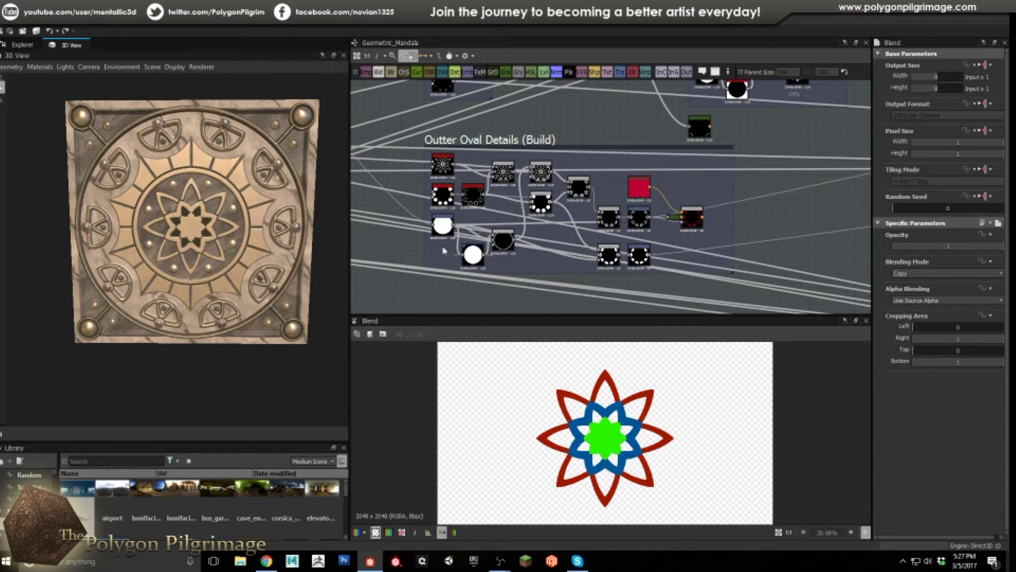
pyautogui.moveTo(216, 150); pyautogui.dragTo(202, 208)
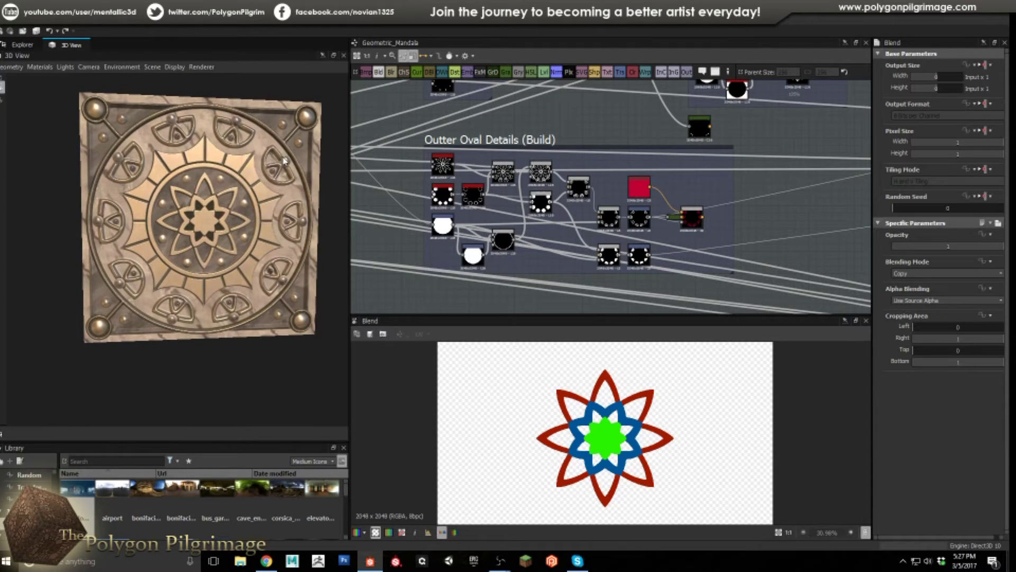
pyautogui.scroll(3, 439, 161)
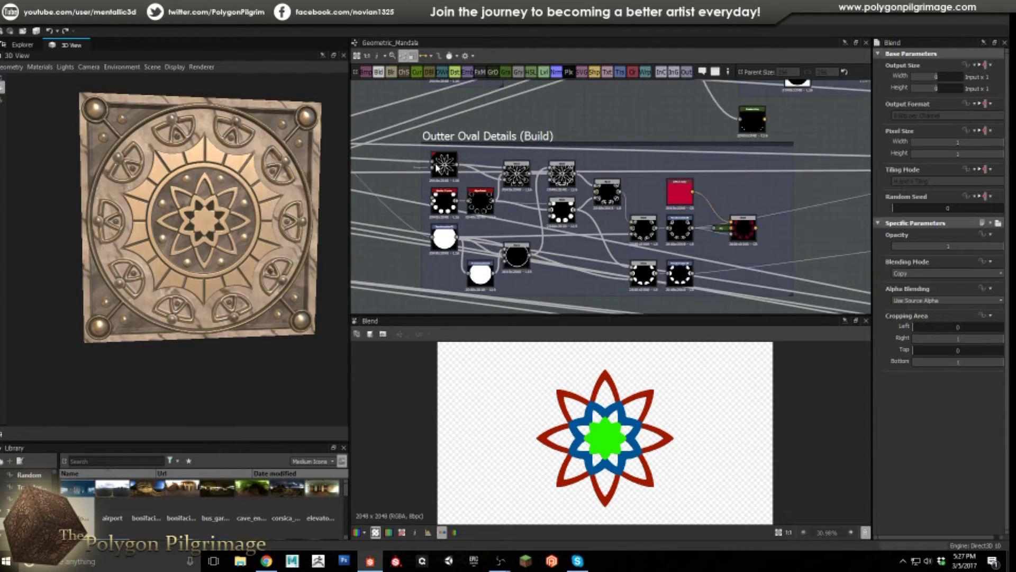
# - Preview the first Splatter Circular node in the Outter Oval Details frame and trace its input back to the petal outline Blend in Center Floral
pyautogui.click(444, 165)
pyautogui.scroll(-2, 603, 233)
pyautogui.moveTo(524, 228); pyautogui.dragTo(731, 240, button='middle')
pyautogui.moveTo(482, 225); pyautogui.dragTo(724, 230, button='middle')
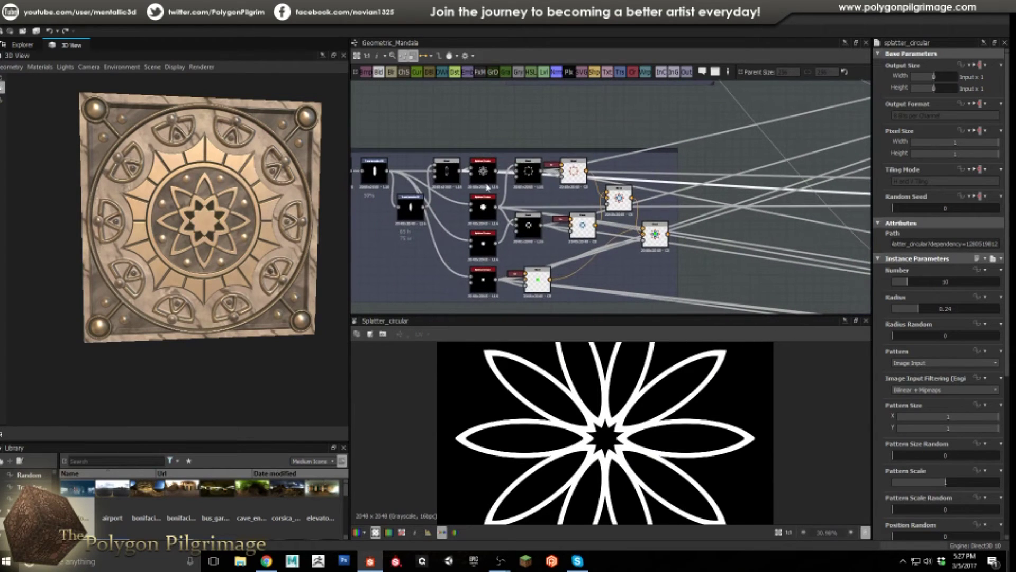
pyautogui.scroll(4, 447, 173)
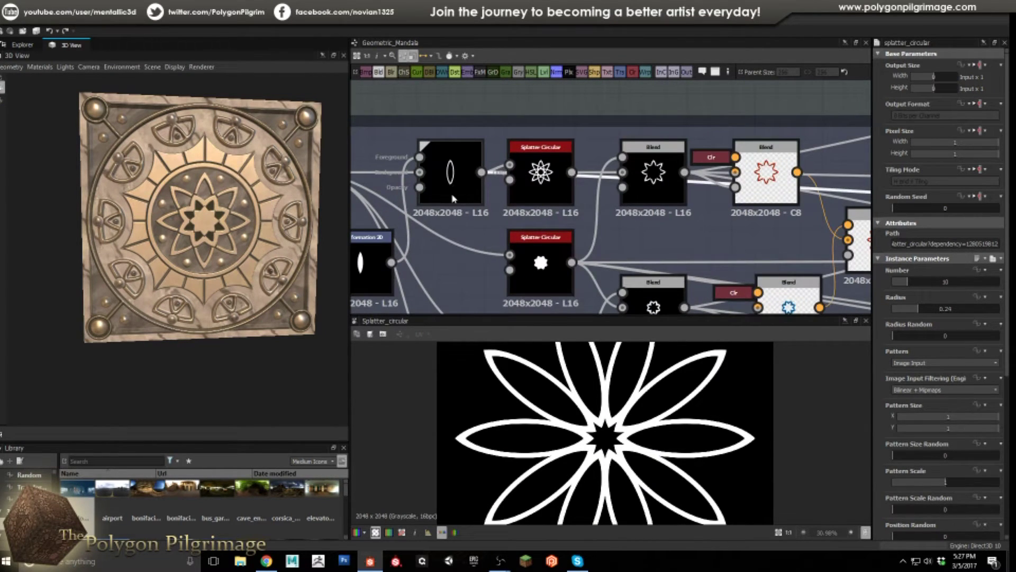
pyautogui.scroll(-3, 453, 188)
pyautogui.moveTo(450, 193); pyautogui.dragTo(493, 197, button='middle')
pyautogui.scroll(-3, 493, 196)
pyautogui.moveTo(714, 222); pyautogui.dragTo(608, 212, button='middle')
pyautogui.scroll(2, 636, 215)
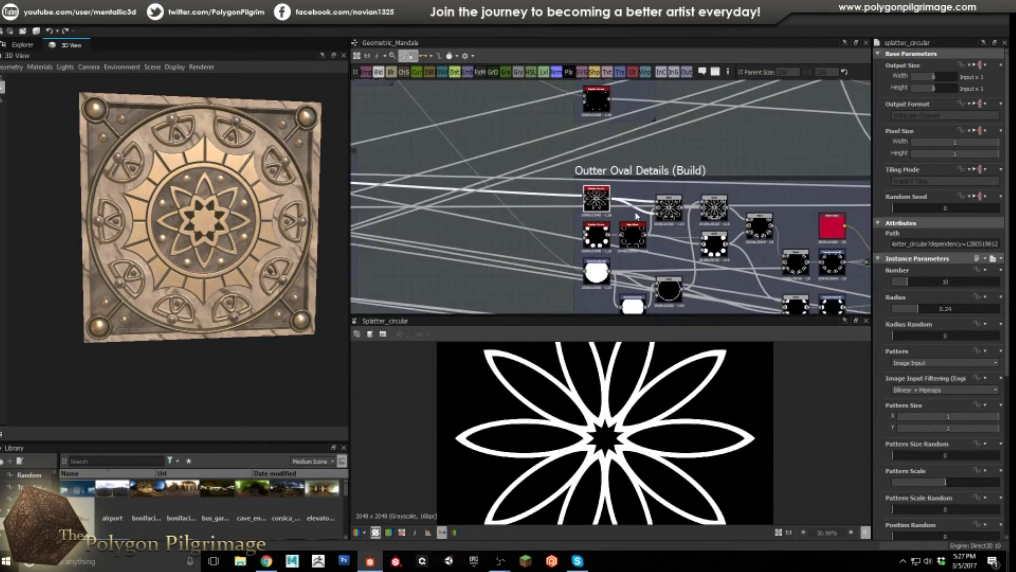
pyautogui.scroll(2, 637, 216)
pyautogui.scroll(-3, 608, 416)
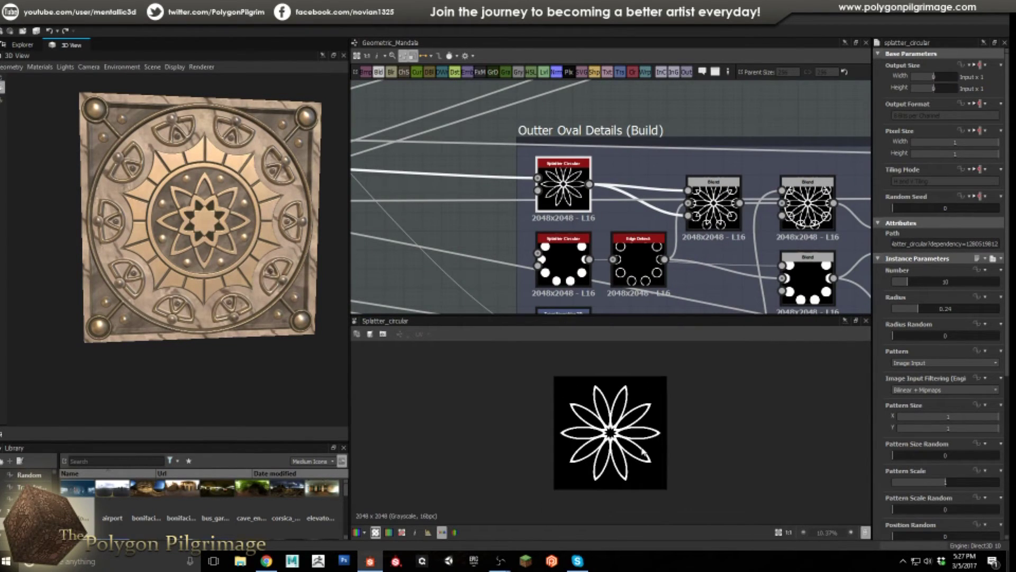
pyautogui.scroll(1, 643, 452)
# - Preview the Splatter Circular node that arranges the discs in a ring and the Edge Detect node that outlines them
pyautogui.moveTo(616, 262); pyautogui.dragTo(557, 216, button='middle')
pyautogui.click(505, 217)
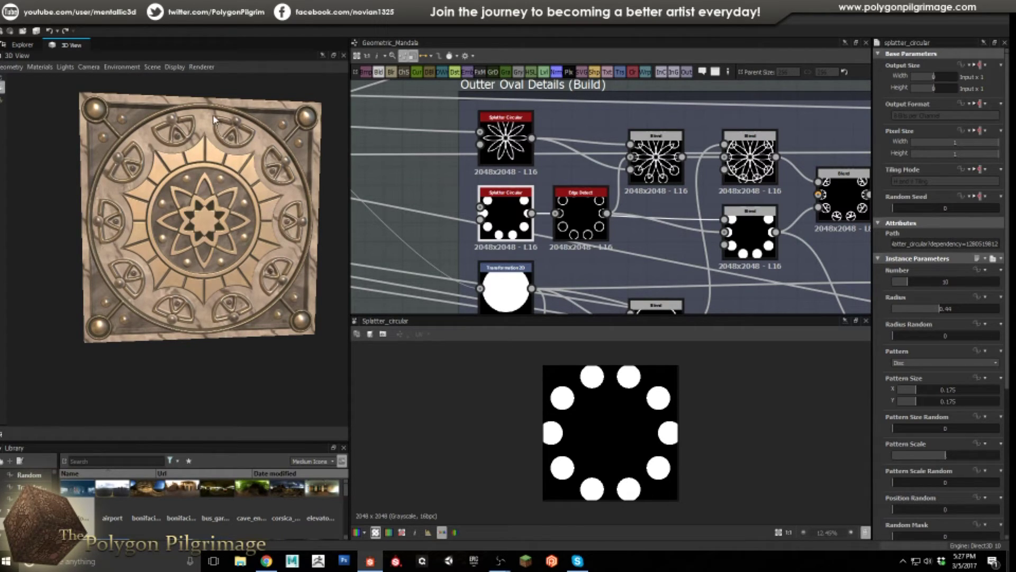
pyautogui.click(581, 212)
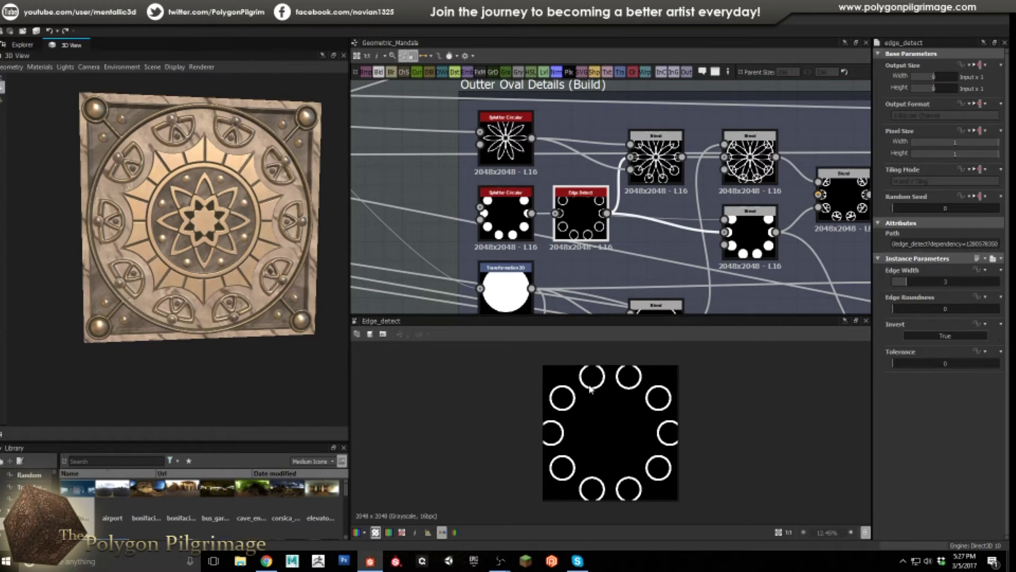
pyautogui.scroll(1, 600, 382)
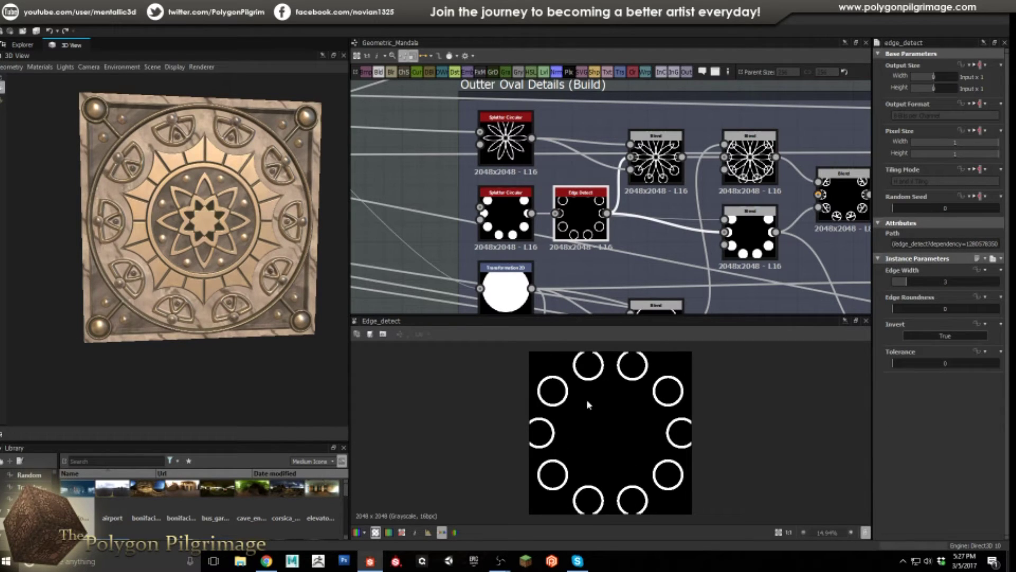
# - Preview the Add (Linear Dodge) Blend that merges the petal flower with the circle outlines, and select the Blend it feeds
pyautogui.click(656, 171)
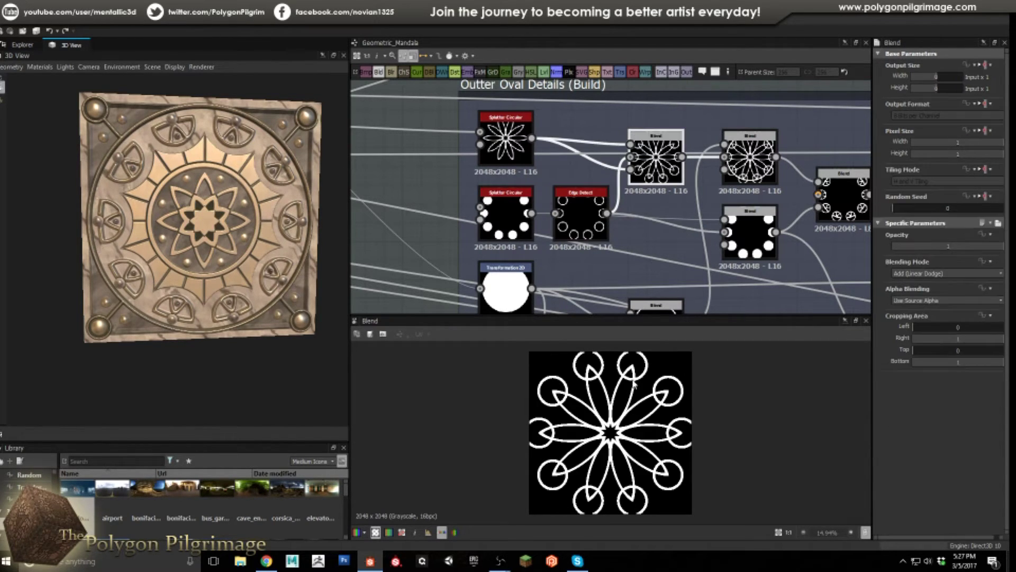
pyautogui.scroll(-1, 620, 407)
pyautogui.scroll(1, 608, 395)
pyautogui.moveTo(661, 239); pyautogui.dragTo(585, 231, button='middle')
pyautogui.moveTo(668, 171)
pyautogui.mouseDown()
pyautogui.moveTo(677, 187)
pyautogui.moveTo(676, 176)
pyautogui.mouseUp()
pyautogui.scroll(-1, 613, 185)
pyautogui.moveTo(636, 249); pyautogui.dragTo(601, 234, button='middle')
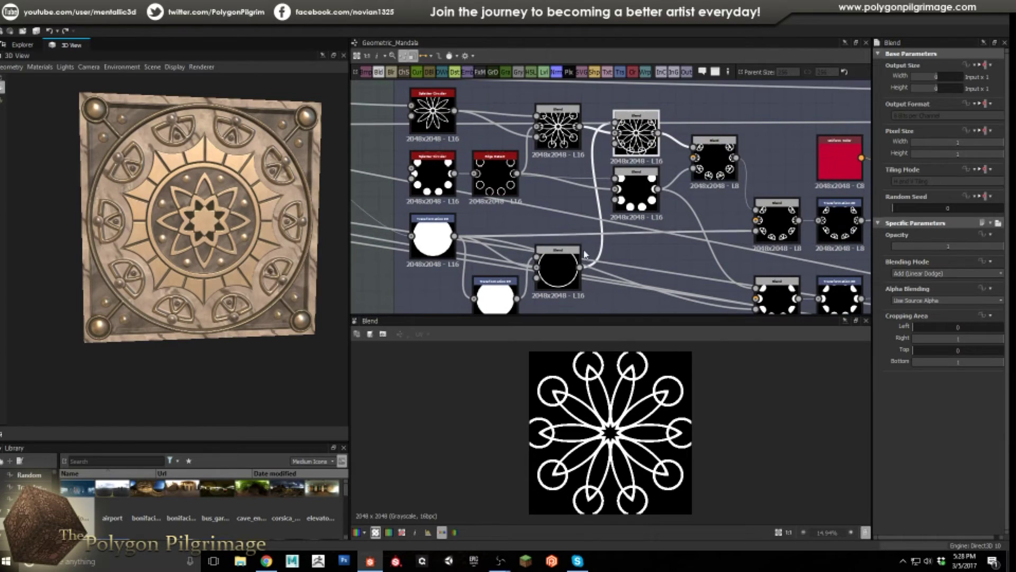
# - Preview the Transformation 2D disc, the Subtract Blend that makes a thin ring, and the Blend adding that ring to the flower pattern
pyautogui.click(428, 247)
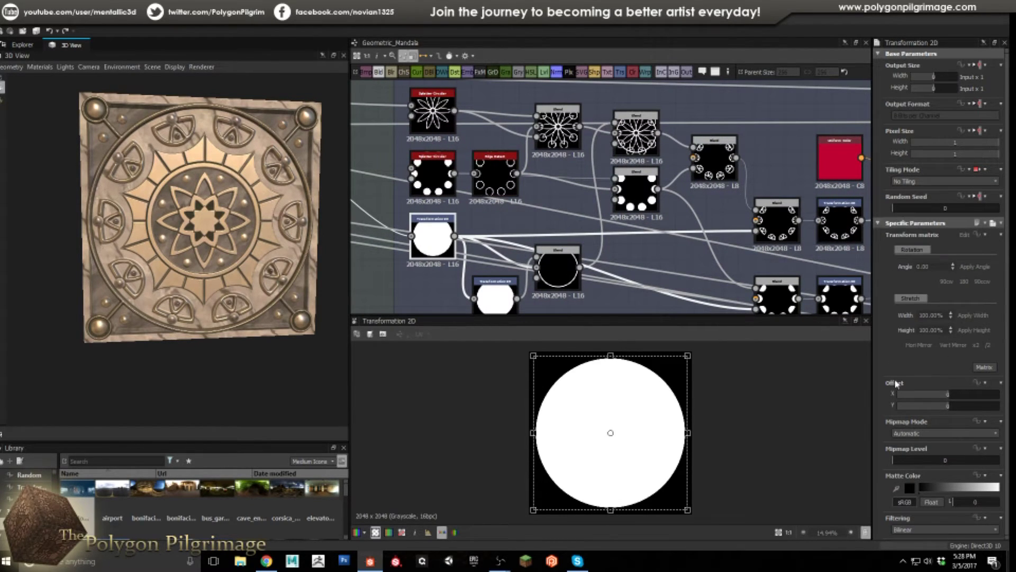
pyautogui.click(558, 267)
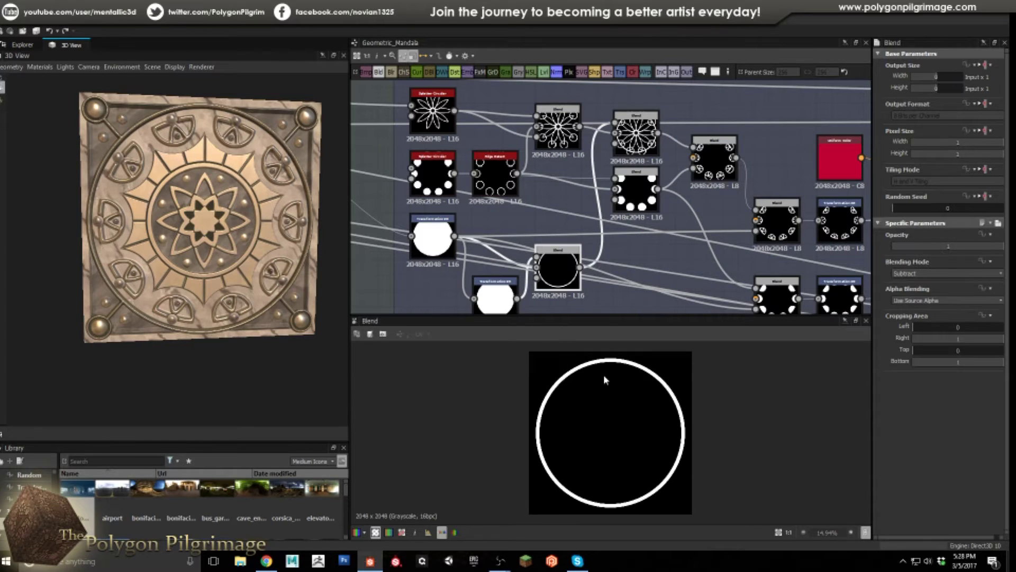
pyautogui.click(636, 143)
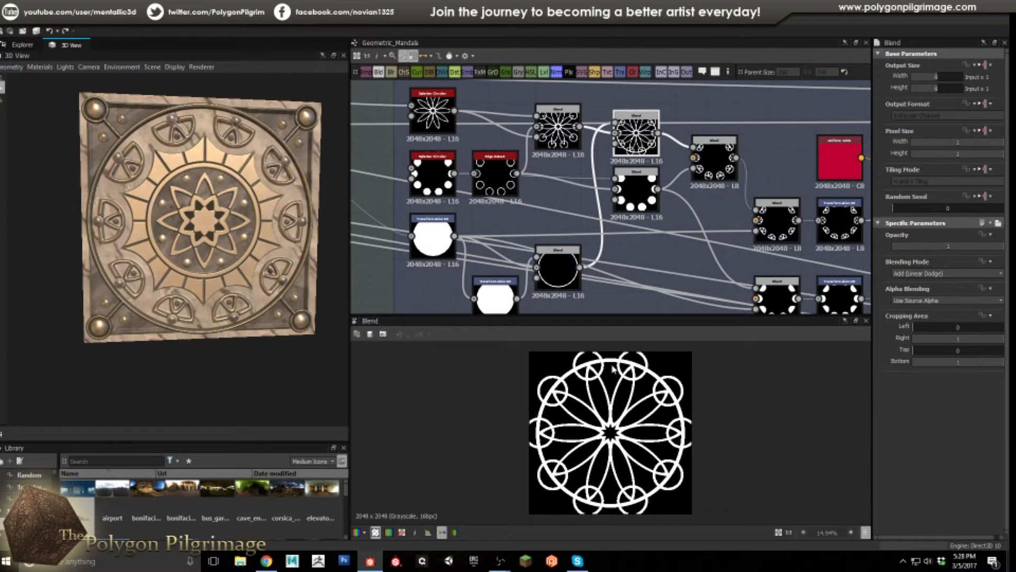
# - Preview the Add (Linear Dodge) Blend producing the solid circles and trace its connection from the Edge Detect node
pyautogui.click(638, 193)
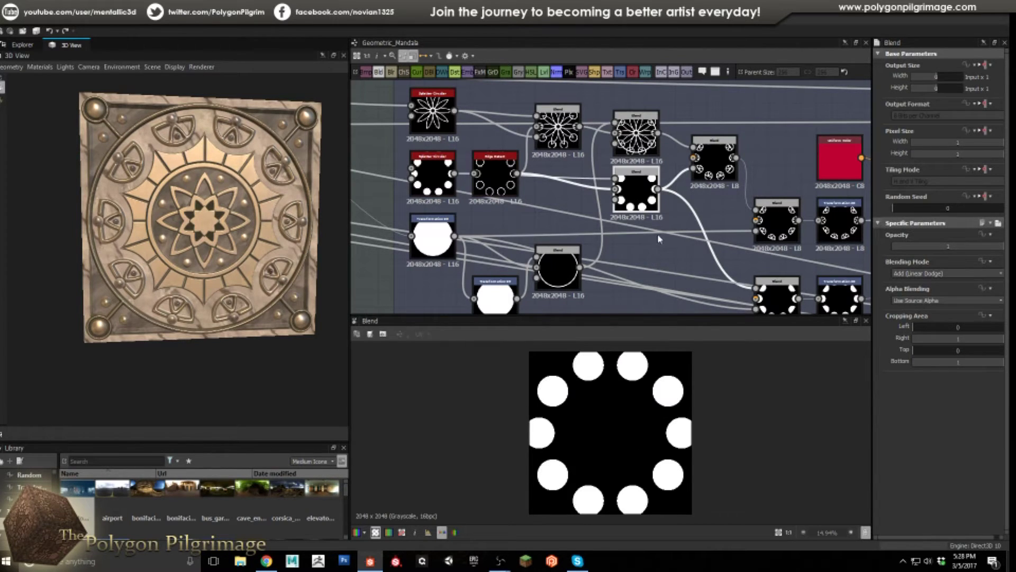
pyautogui.moveTo(657, 233); pyautogui.dragTo(637, 249, button='middle')
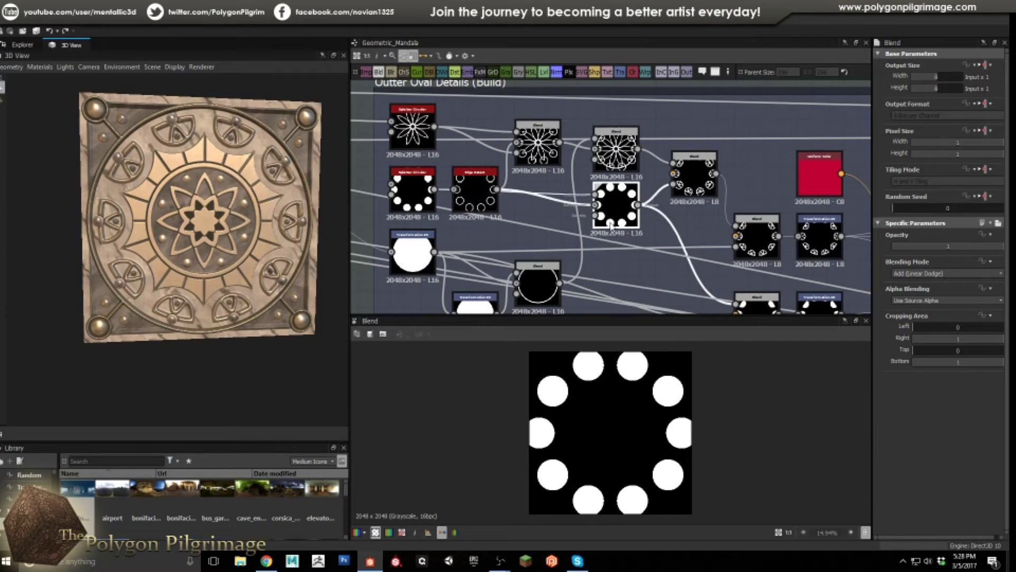
pyautogui.click(493, 206)
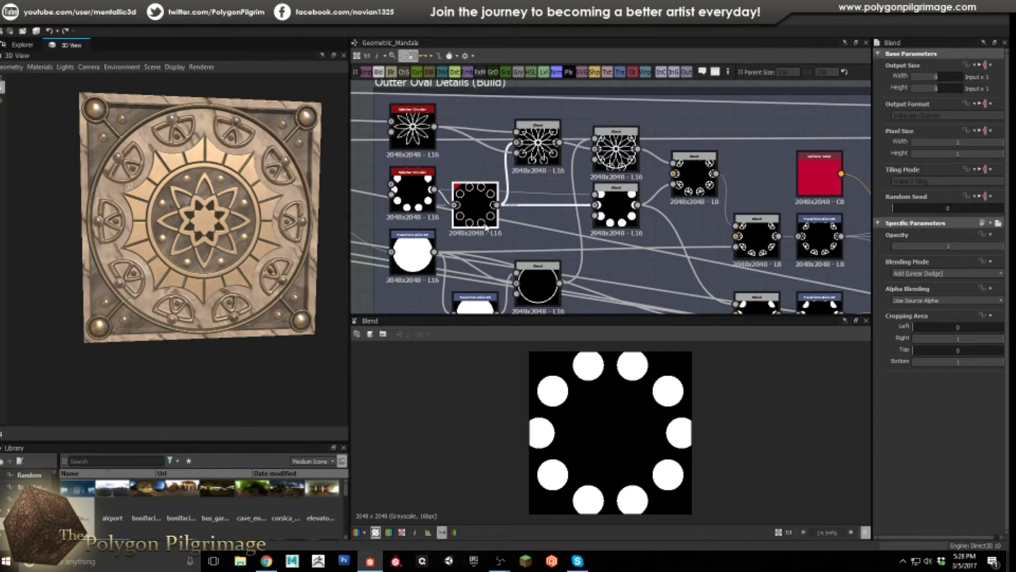
pyautogui.click(613, 207)
pyautogui.click(563, 208)
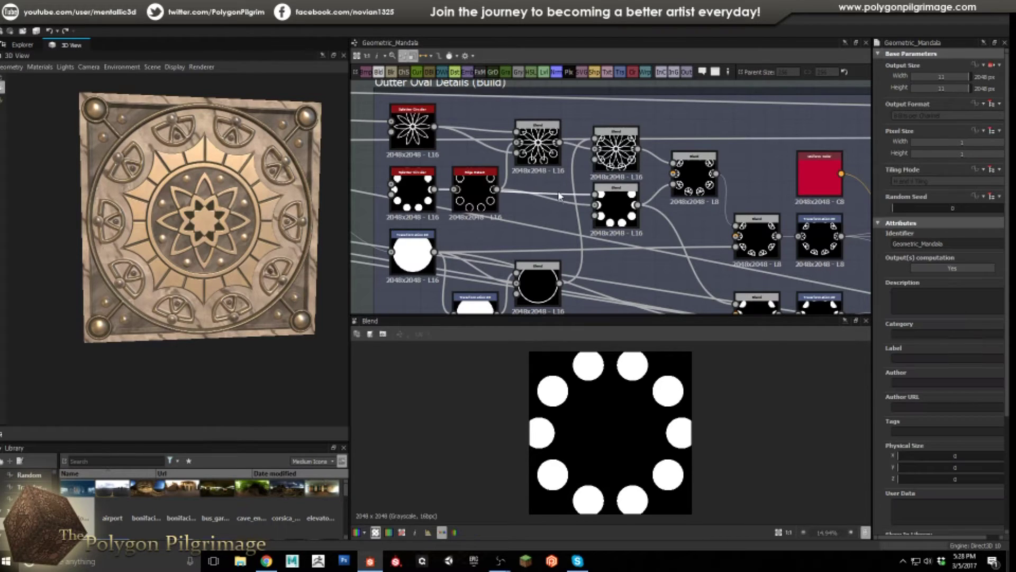
# - Preview the Blend that masks the line pattern to the small circles and compare it with the two Blends feeding it
pyautogui.doubleClick(694, 177)
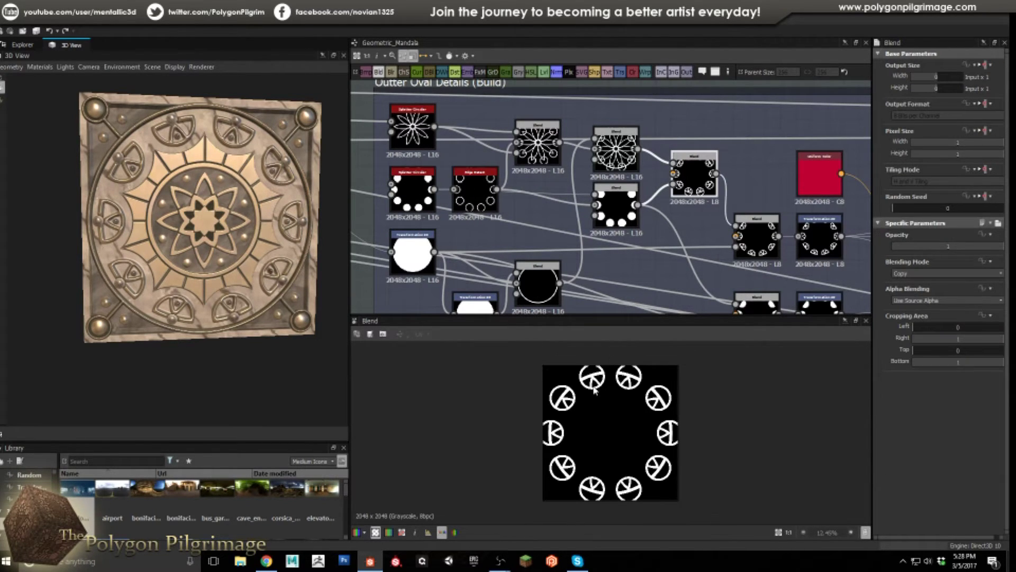
pyautogui.click(623, 214)
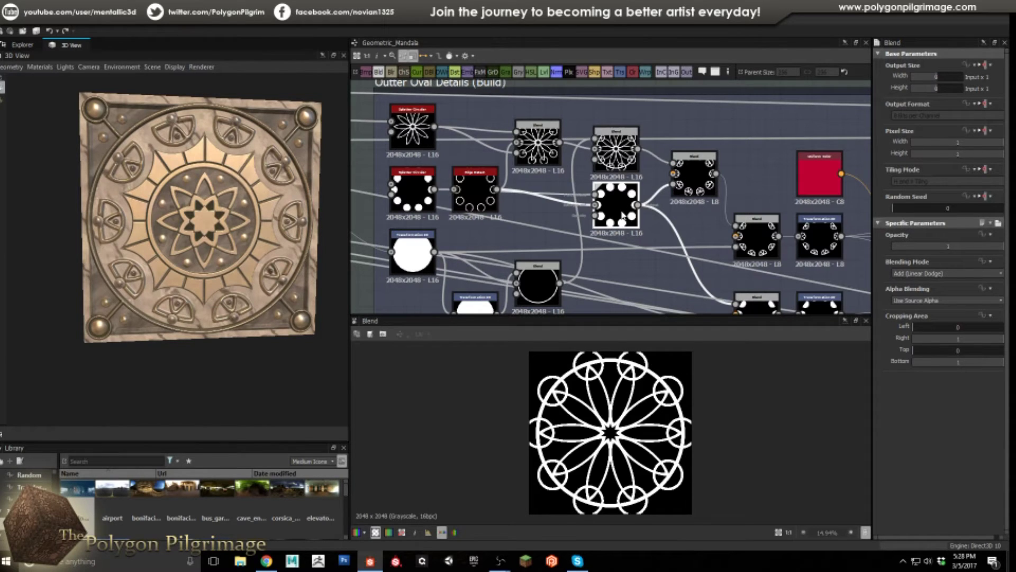
pyautogui.click(682, 183)
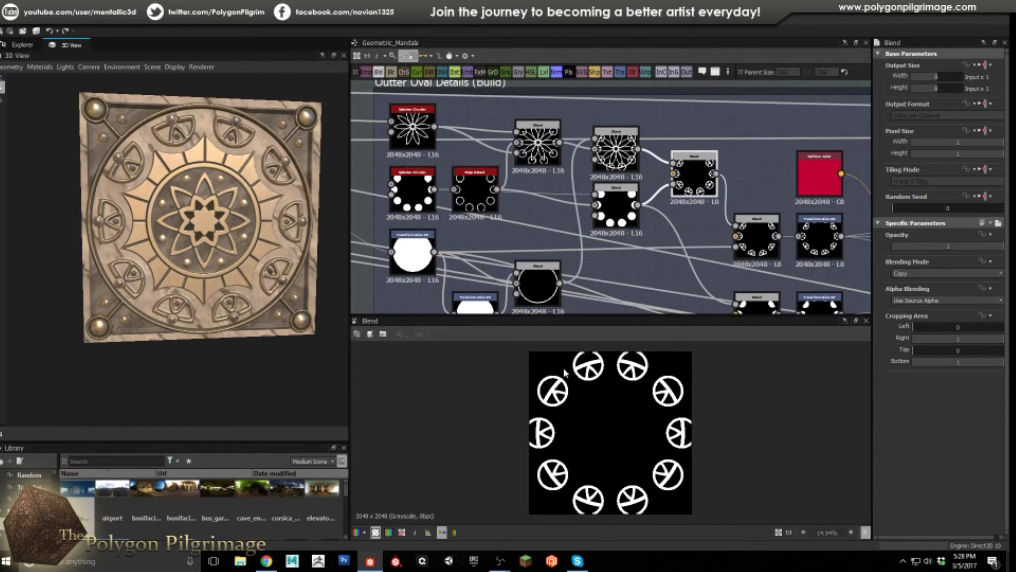
# - Preview the Transformation 2D disc and the Blend that uses it to trim the circular line details into half ovals
pyautogui.moveTo(707, 213); pyautogui.dragTo(667, 184, button='middle')
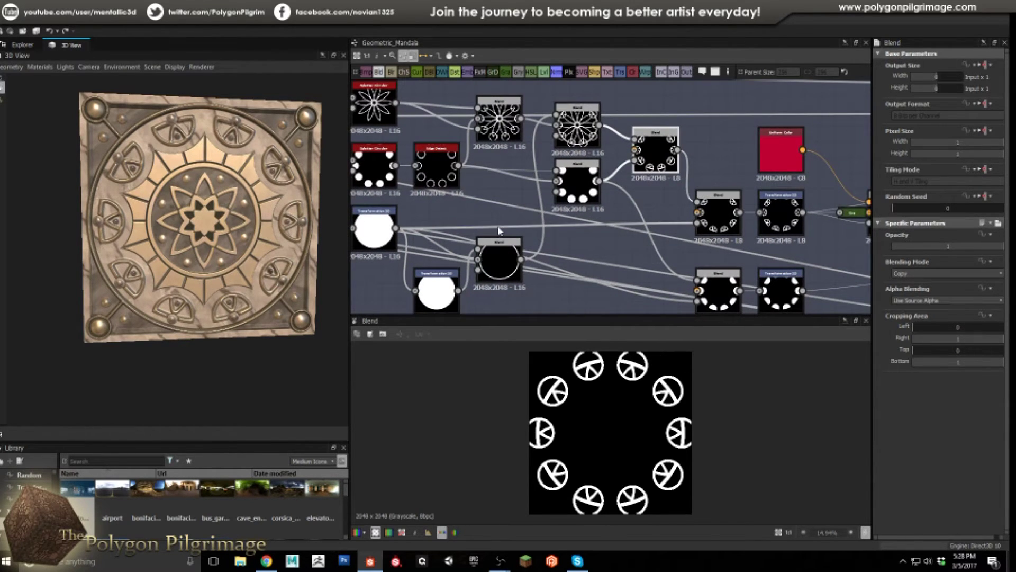
pyautogui.moveTo(537, 240); pyautogui.dragTo(573, 236, button='middle')
pyautogui.click(414, 235)
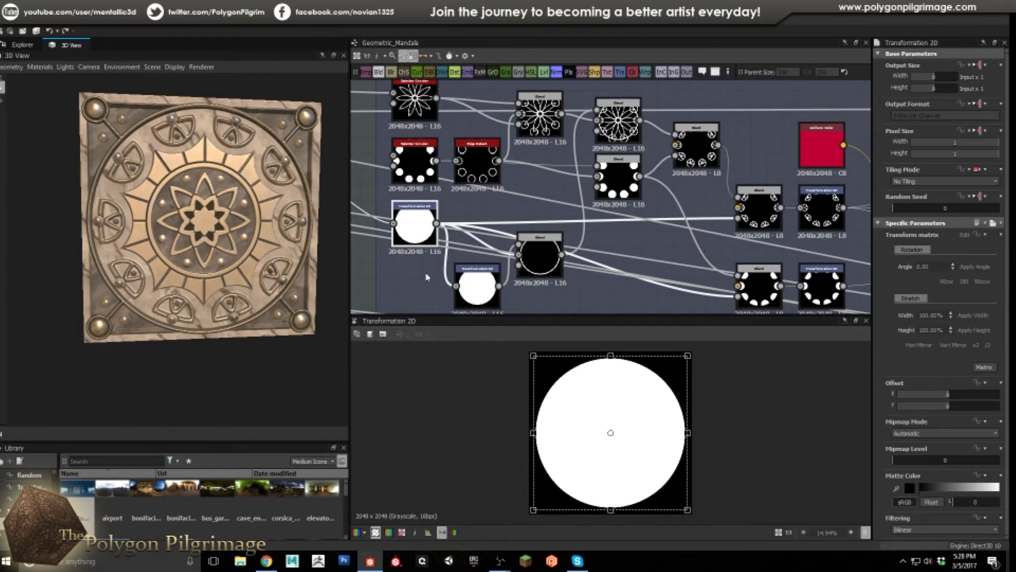
pyautogui.doubleClick(758, 209)
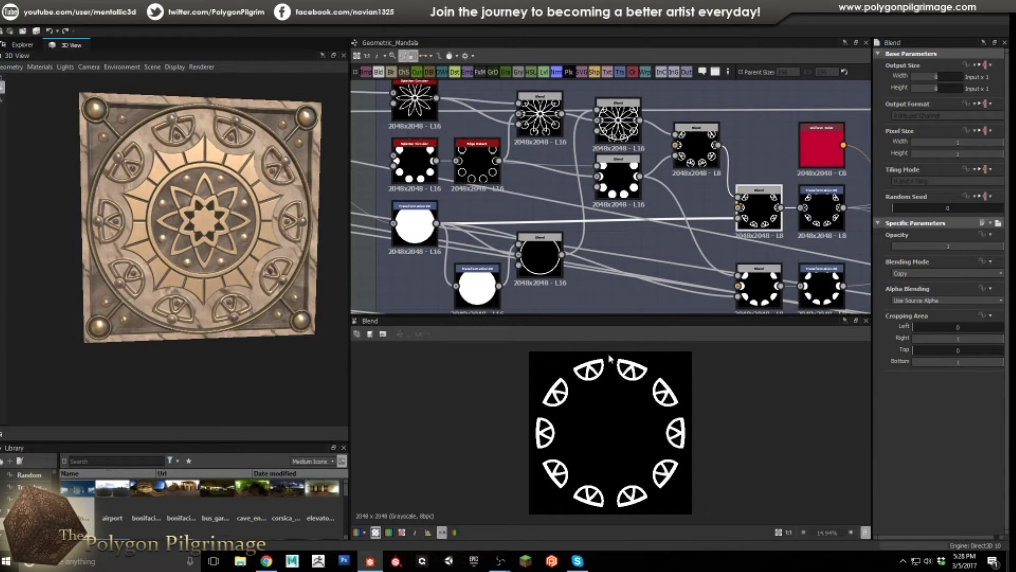
# - Preview the red-tinted Blend, dock its Uniform Color node to it, and move the Blend up beside the top of the frame
pyautogui.moveTo(792, 257); pyautogui.dragTo(616, 229, button='middle')
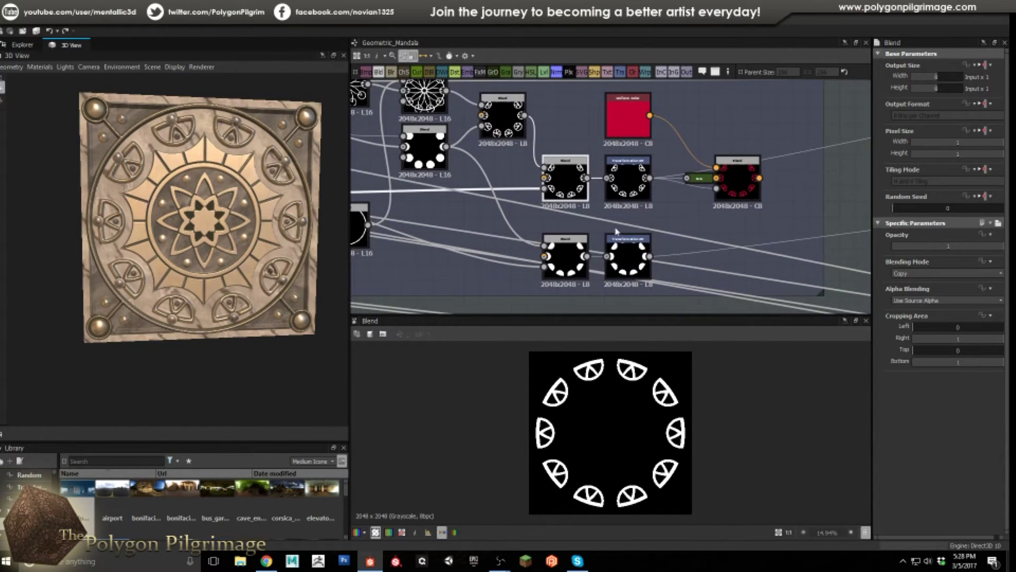
pyautogui.doubleClick(727, 183)
pyautogui.click(637, 125)
pyautogui.press('d')
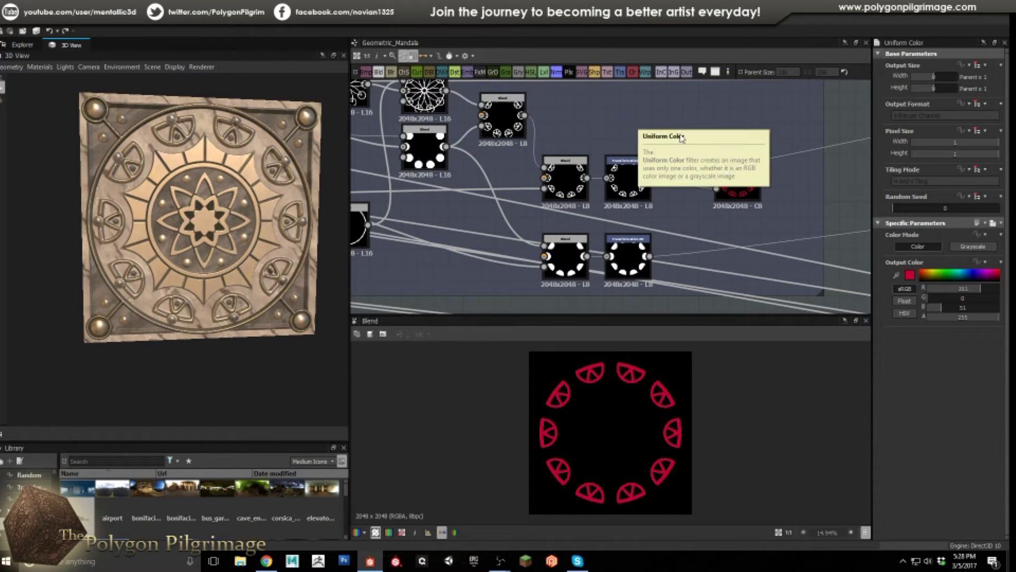
pyautogui.moveTo(742, 180); pyautogui.dragTo(721, 119)
# - Compare the trimmed line-detail Blend with its Transformation 2D in the 2D view and check the oval details on the 3D model
pyautogui.scroll(2, 574, 386)
pyautogui.scroll(-2, 556, 392)
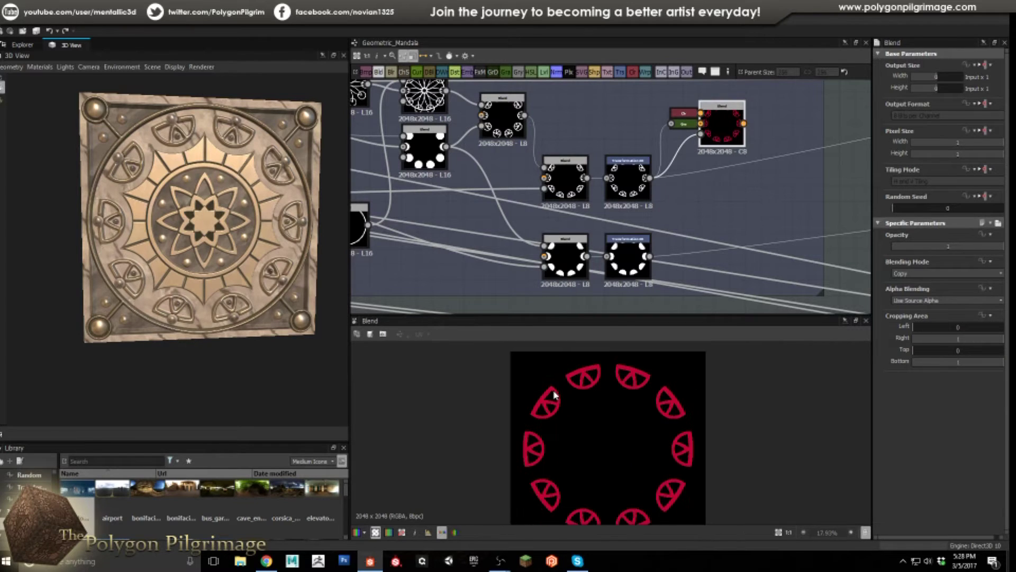
pyautogui.doubleClick(564, 179)
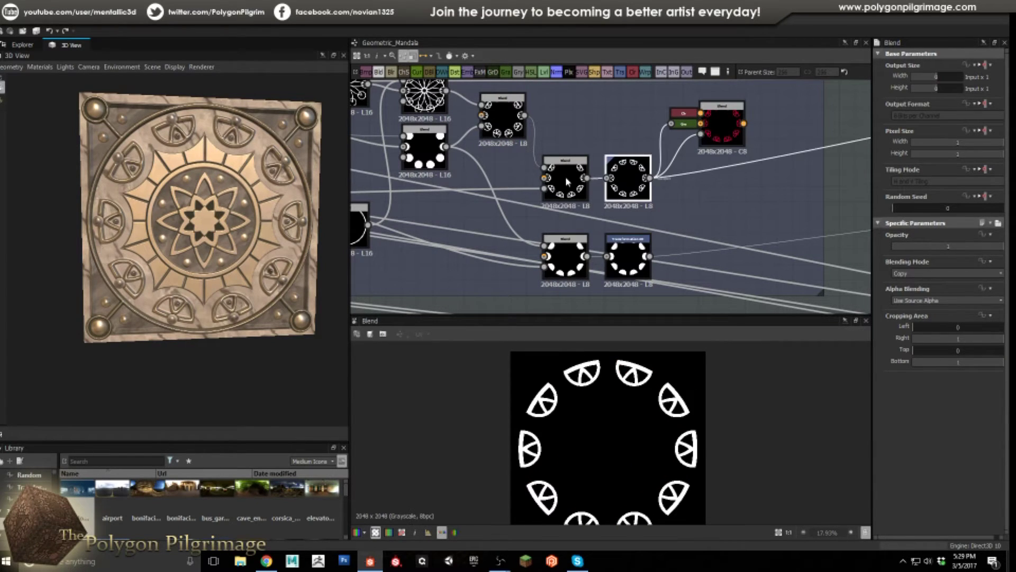
pyautogui.doubleClick(621, 175)
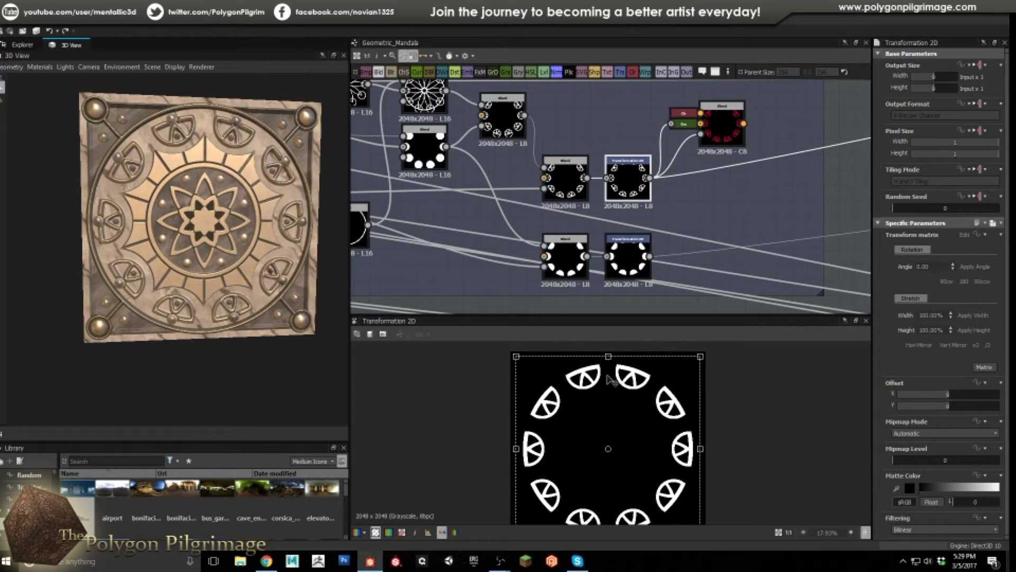
pyautogui.scroll(2, 129, 172)
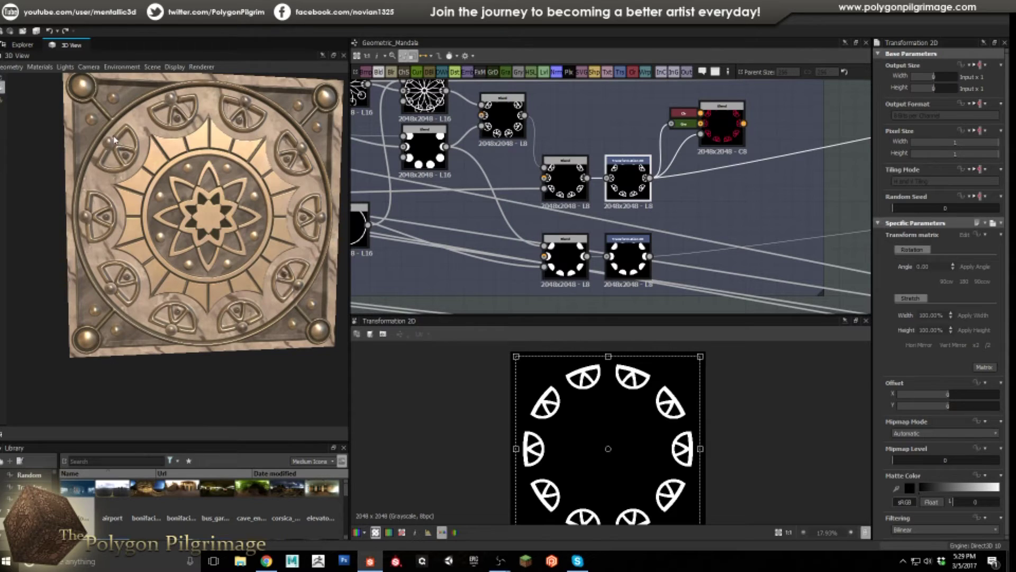
# - Preview the solid half-oval Blend and its Transformation 2D, and compare them with the Blends holding the full line pattern and solid circles
pyautogui.click(565, 258)
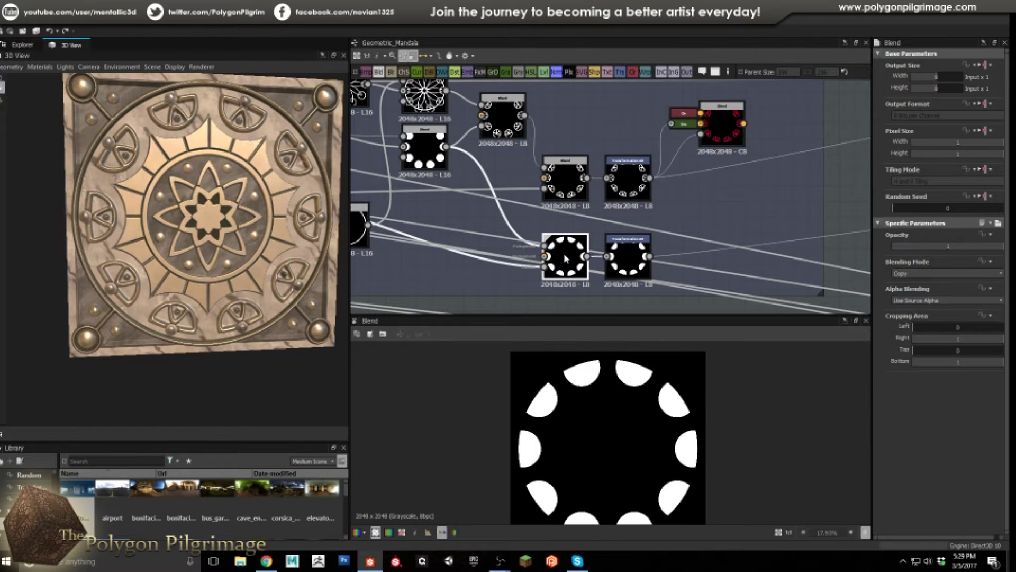
pyautogui.click(628, 270)
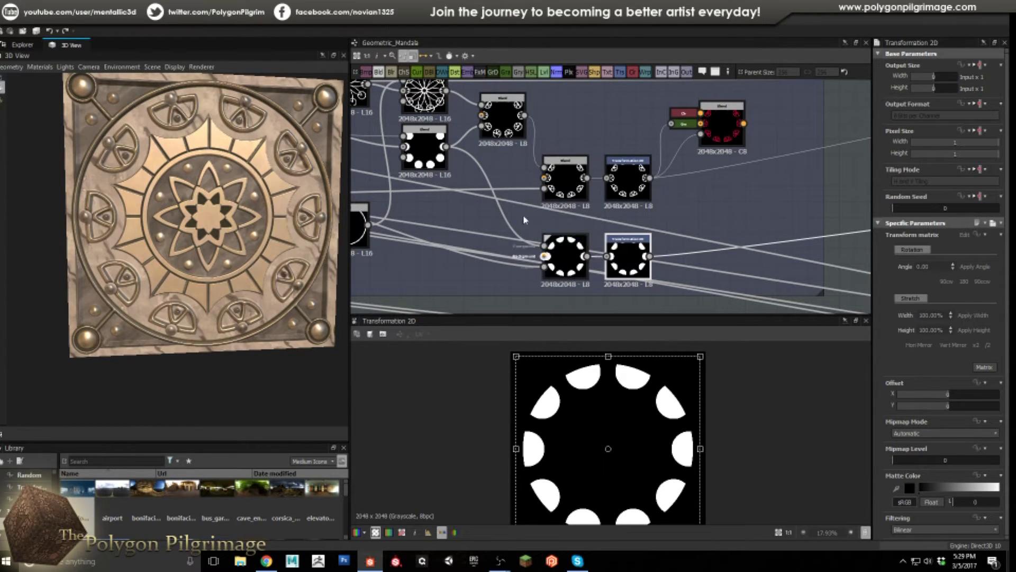
pyautogui.click(440, 102)
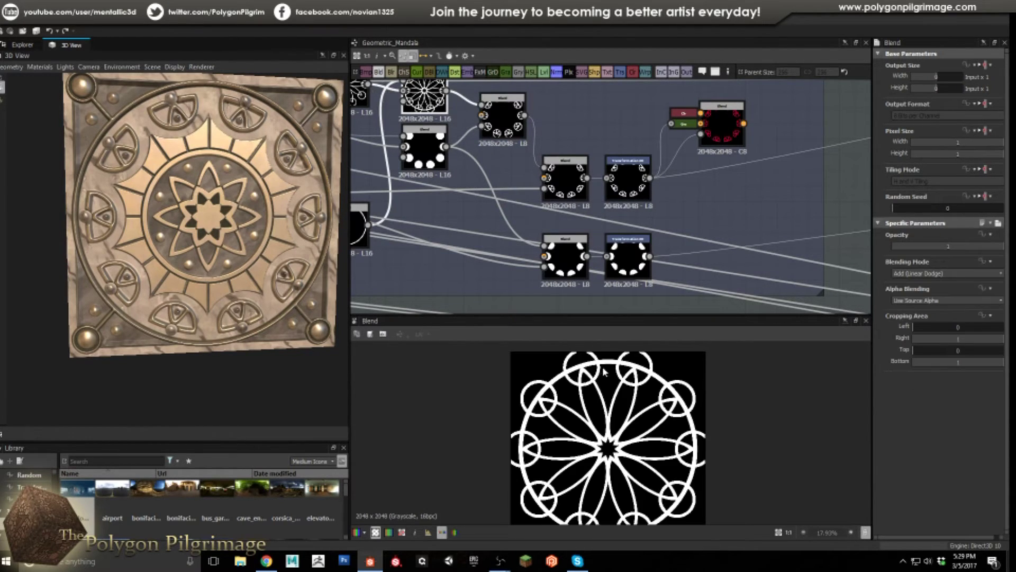
pyautogui.click(423, 151)
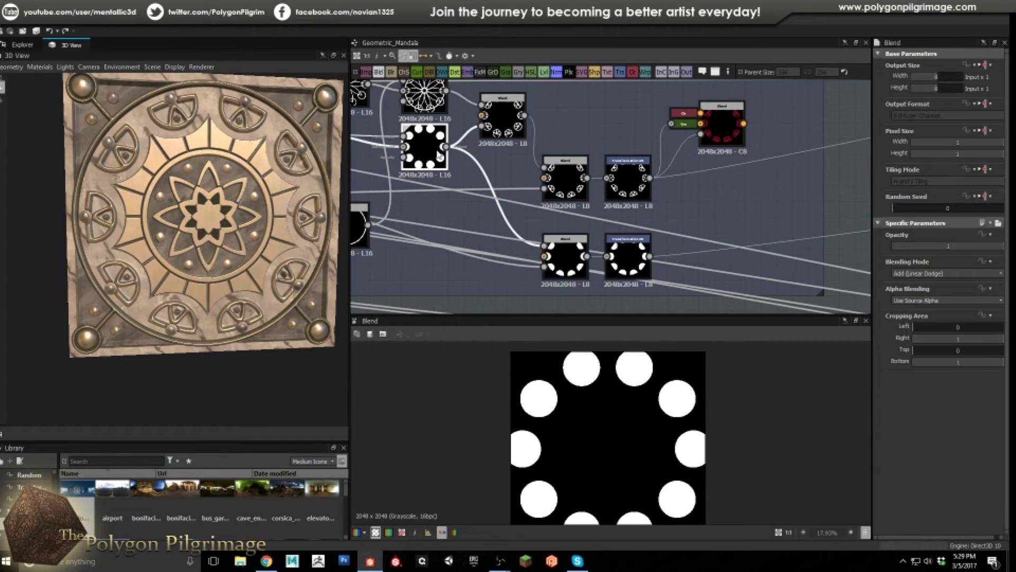
pyautogui.click(556, 258)
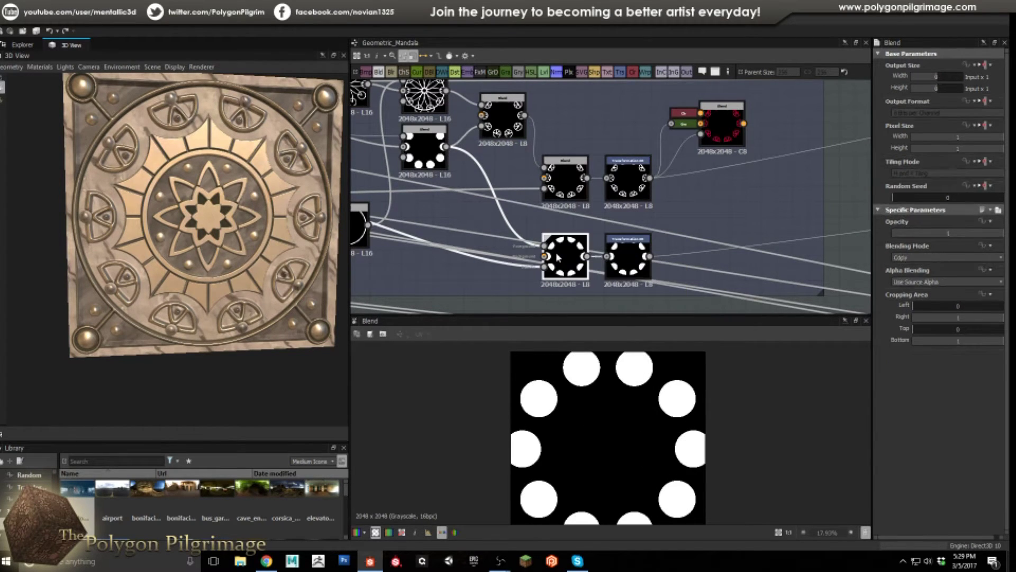
pyautogui.click(622, 262)
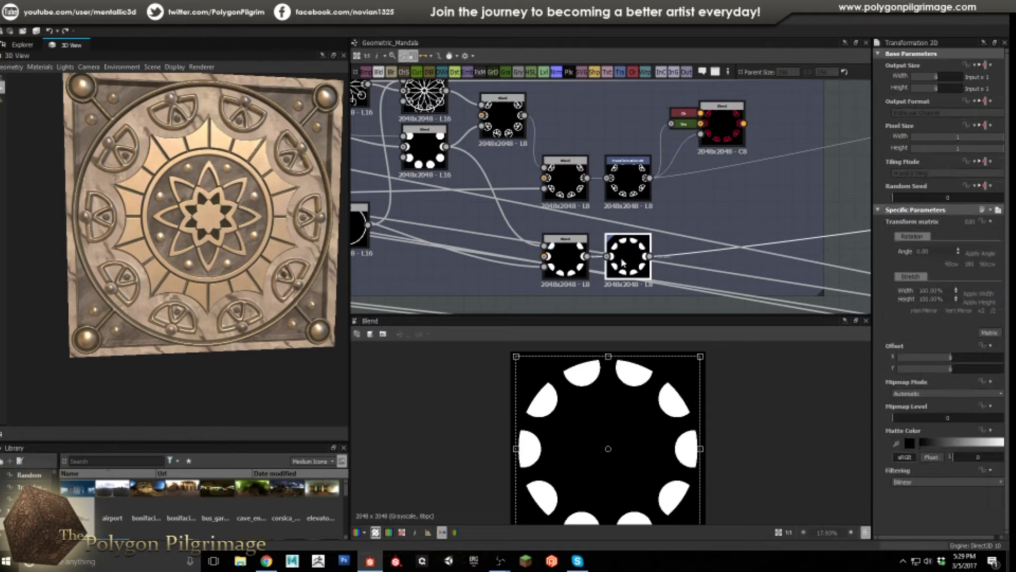
pyautogui.scroll(-3, 746, 220)
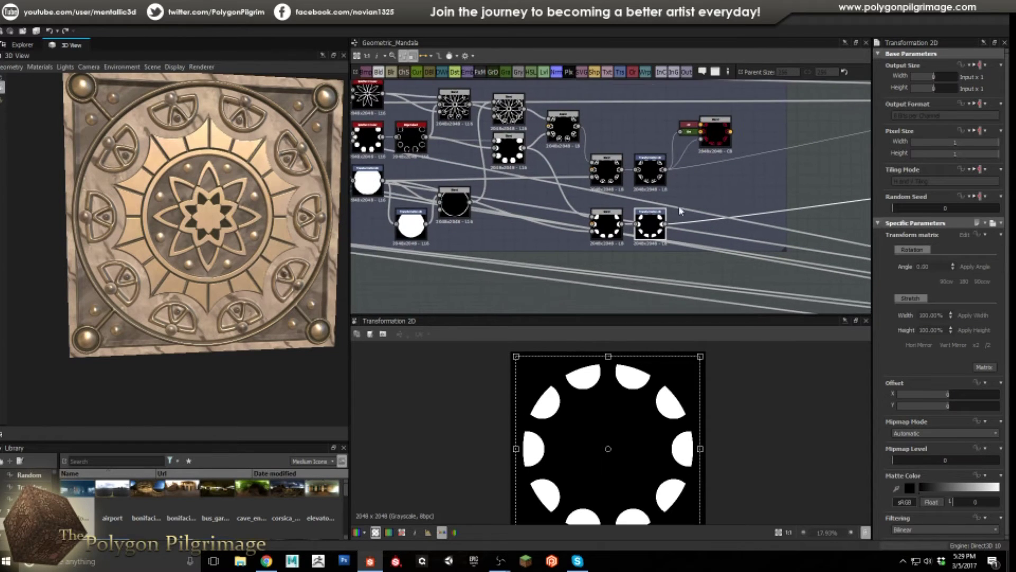
# - Compare the Transformation 2D outputs of the line details and solid half ovals, and locate the Inner Starburst (Build) frame
pyautogui.click(654, 168)
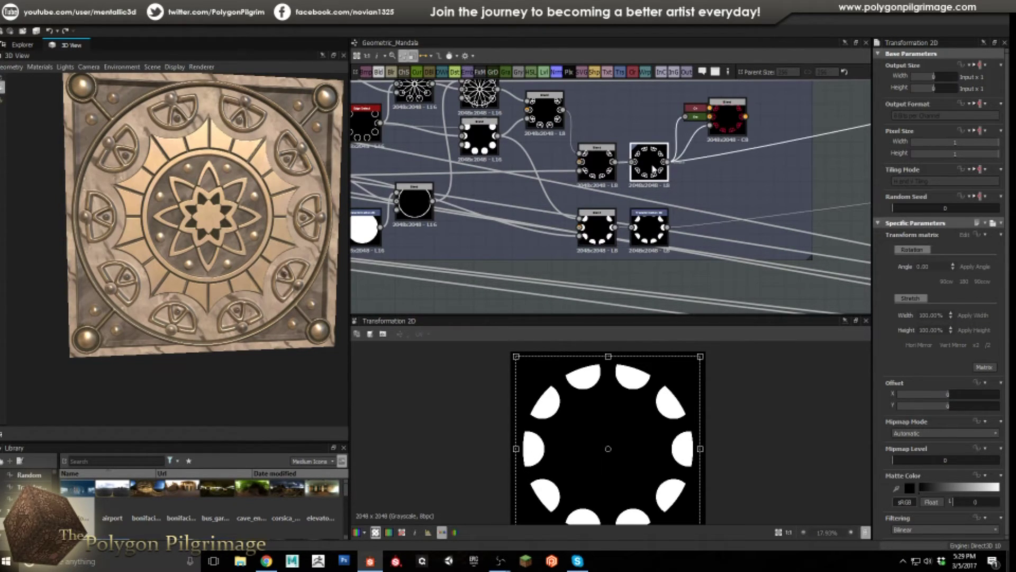
pyautogui.click(651, 224)
pyautogui.click(596, 227)
pyautogui.click(645, 227)
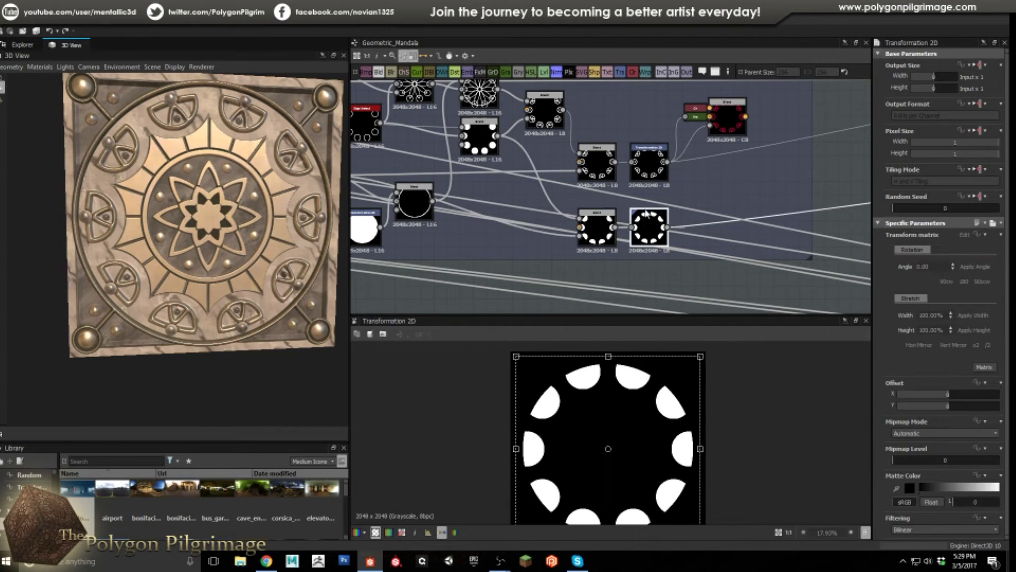
pyautogui.click(649, 161)
pyautogui.scroll(-10, 741, 165)
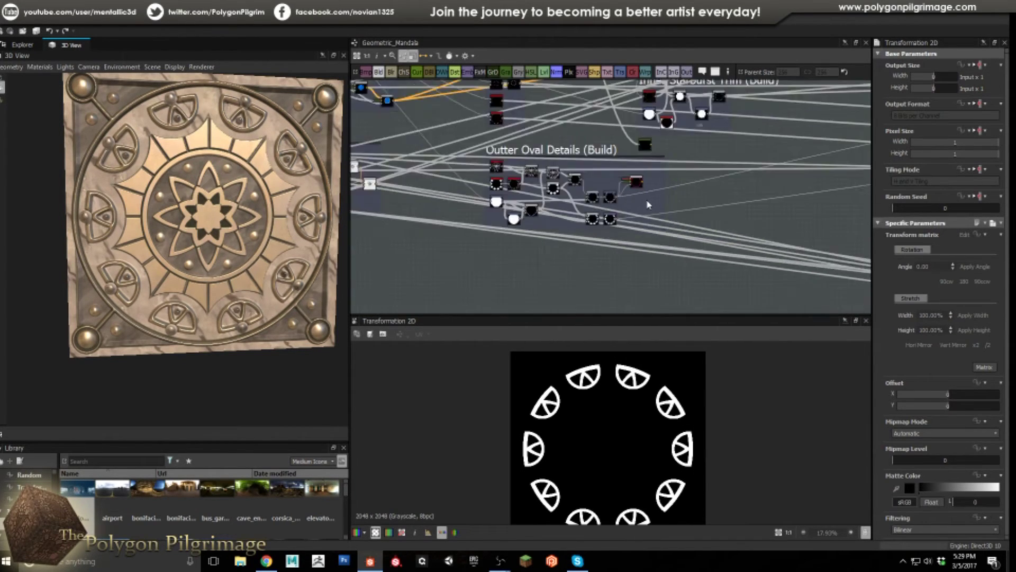
pyautogui.scroll(2, 667, 202)
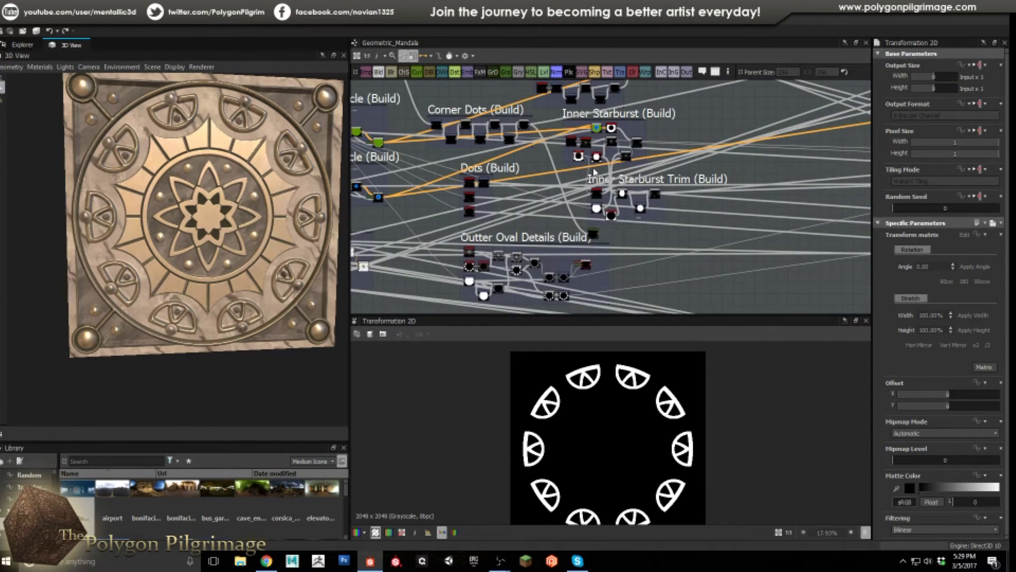
# - Preview the thin-line Shape node and the Splatter Circular node it feeds in the Inner Starburst (Build) frame
pyautogui.moveTo(626, 151); pyautogui.dragTo(600, 184, button='middle')
pyautogui.moveTo(688, 116); pyautogui.dragTo(662, 168, button='middle')
pyautogui.moveTo(640, 216); pyautogui.dragTo(653, 198, button='middle')
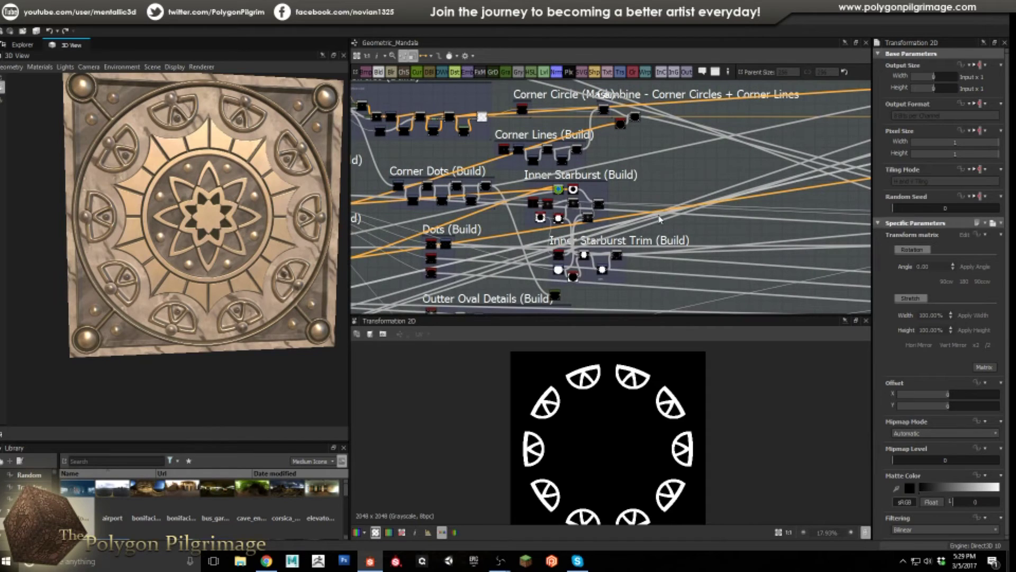
pyautogui.moveTo(583, 216); pyautogui.dragTo(590, 195, button='middle')
pyautogui.scroll(-4, 661, 197)
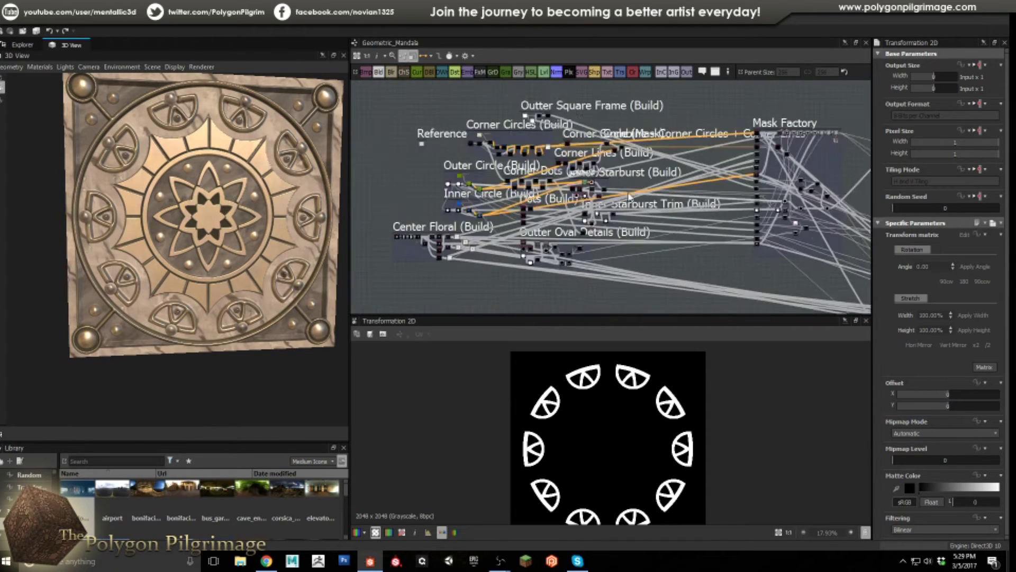
pyautogui.scroll(5, 678, 194)
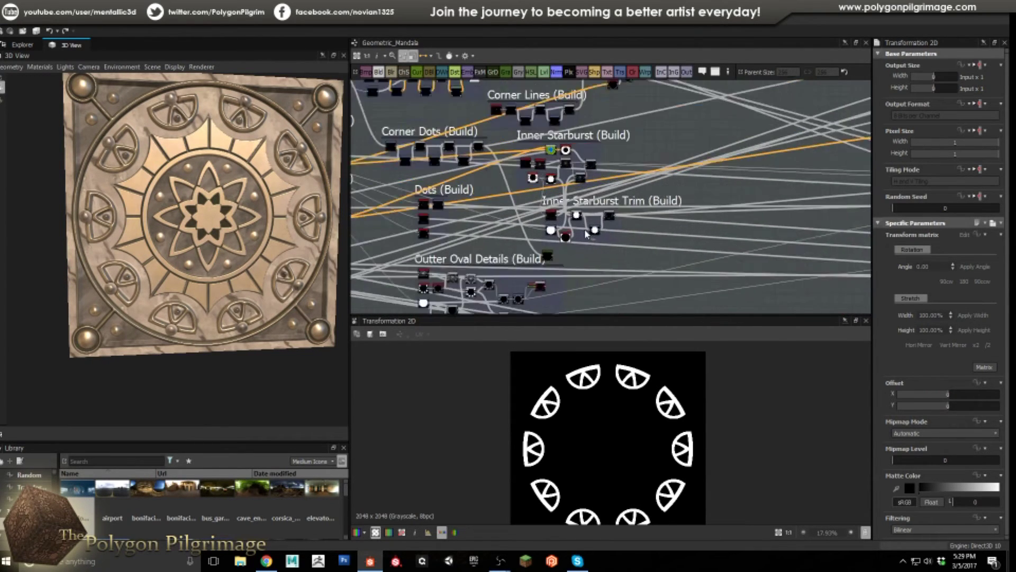
pyautogui.moveTo(562, 163); pyautogui.dragTo(584, 221, button='middle')
pyautogui.scroll(3, 510, 160)
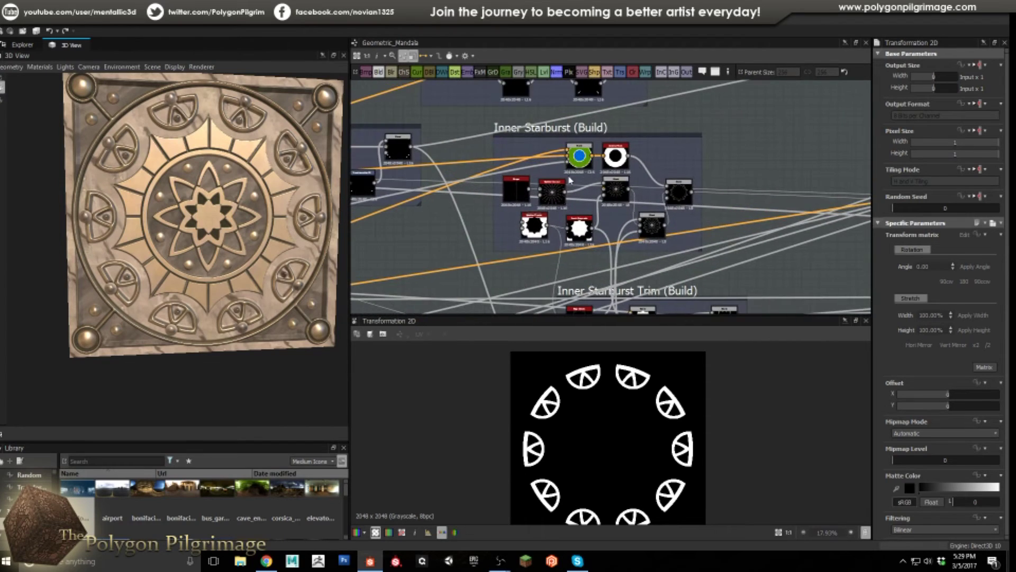
pyautogui.doubleClick(493, 197)
pyautogui.scroll(2, 493, 201)
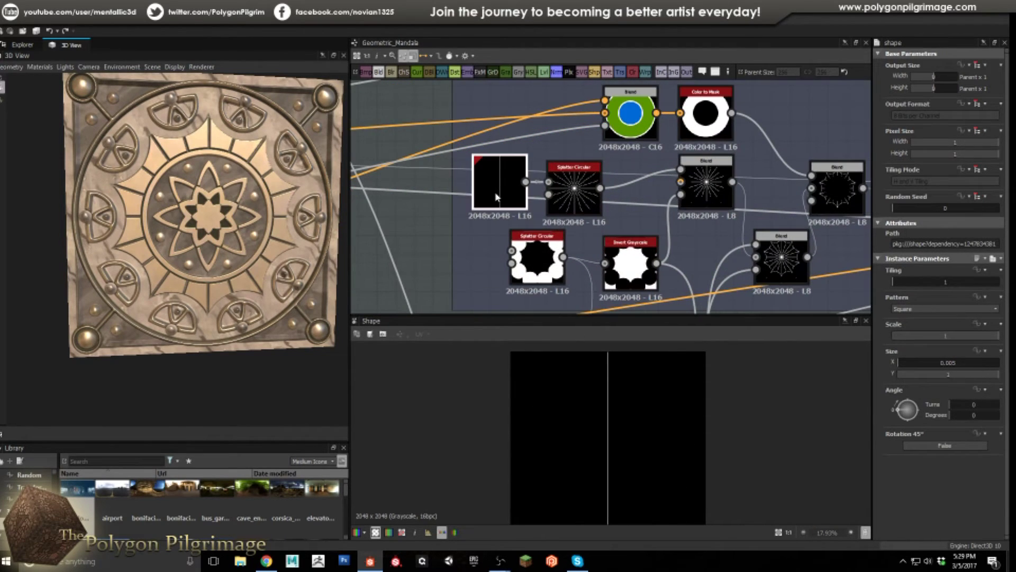
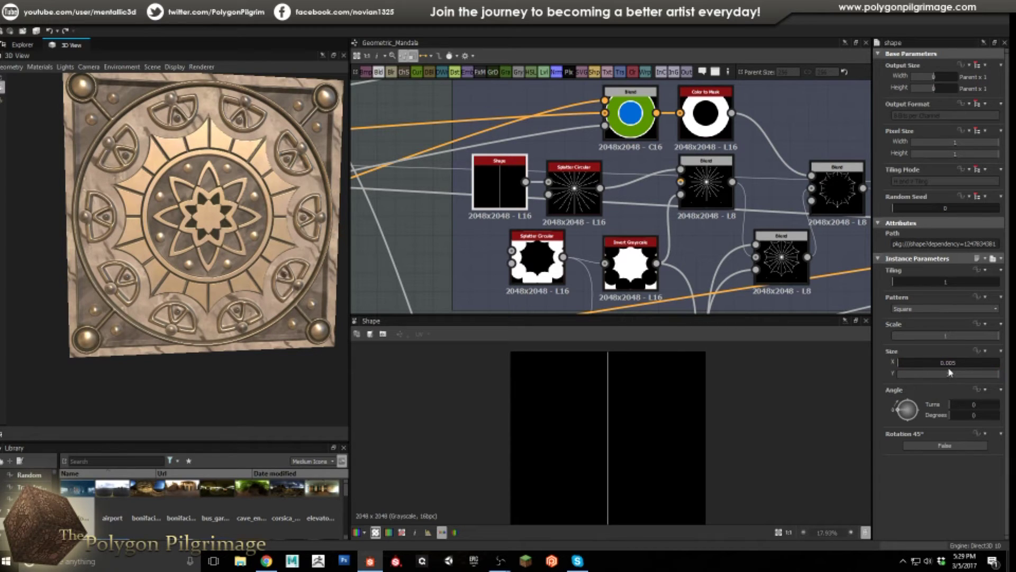
pyautogui.doubleClick(579, 194)
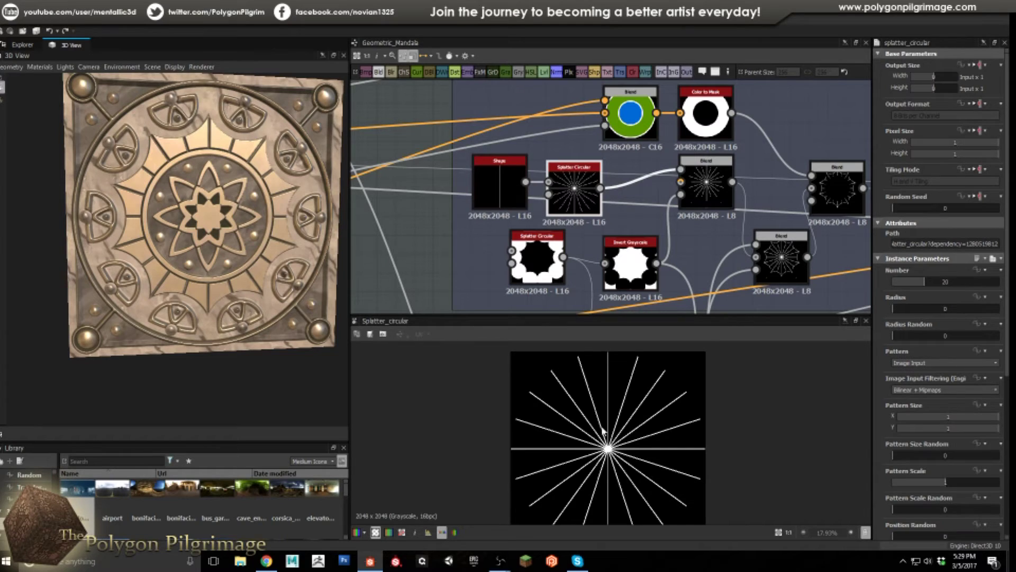
pyautogui.scroll(-1, 586, 411)
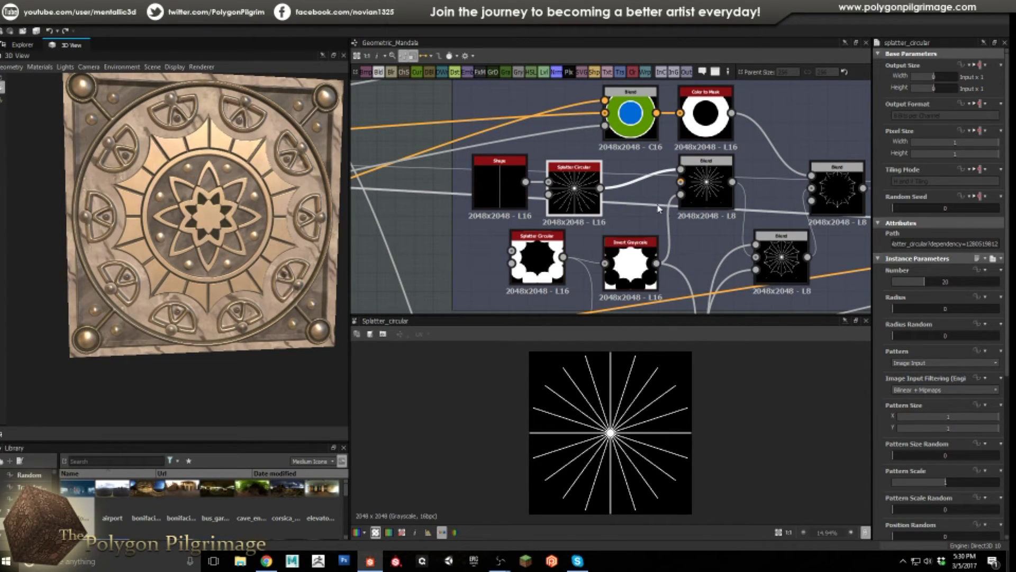
# - Examine how the disc Splatter Circular and its Invert Grayscale mask the radial lines in the Copy-mode Blend node
pyautogui.doubleClick(689, 186)
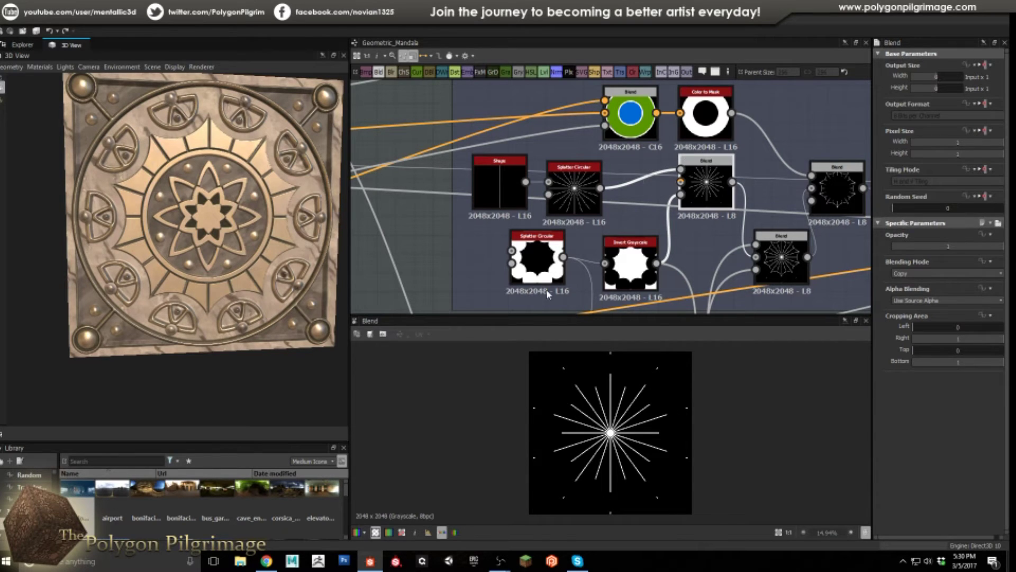
pyautogui.doubleClick(536, 257)
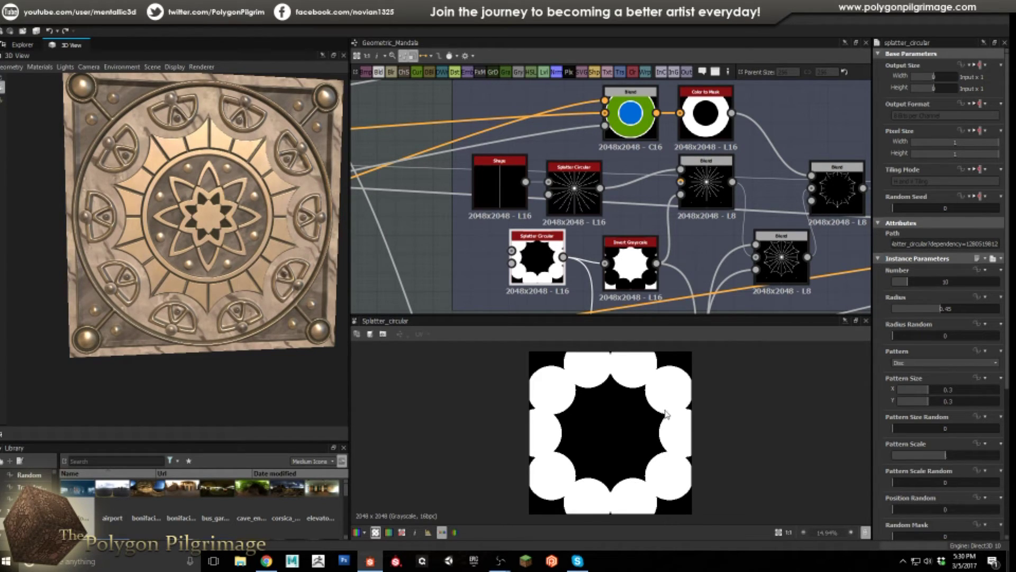
pyautogui.doubleClick(631, 278)
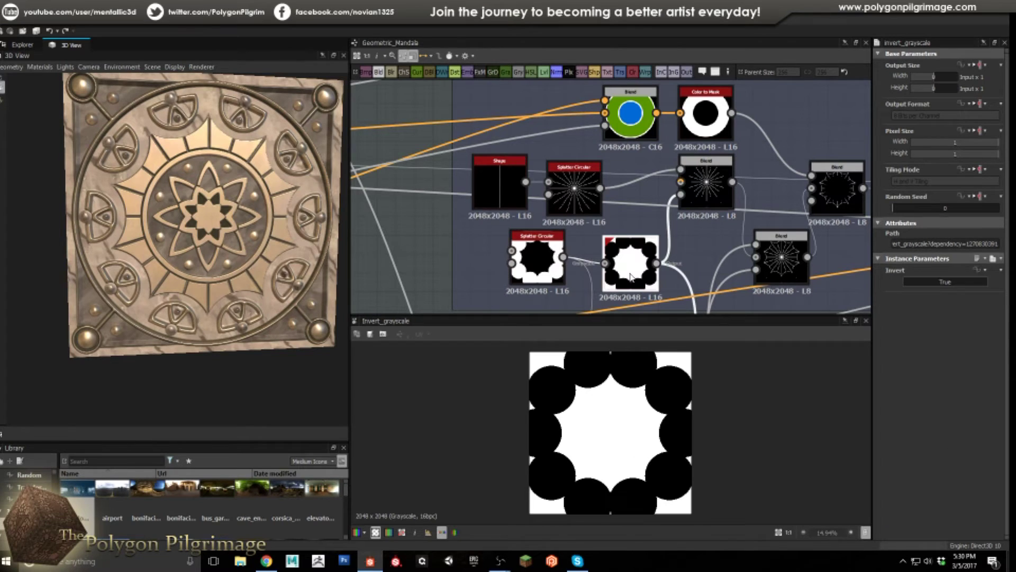
pyautogui.click(694, 205)
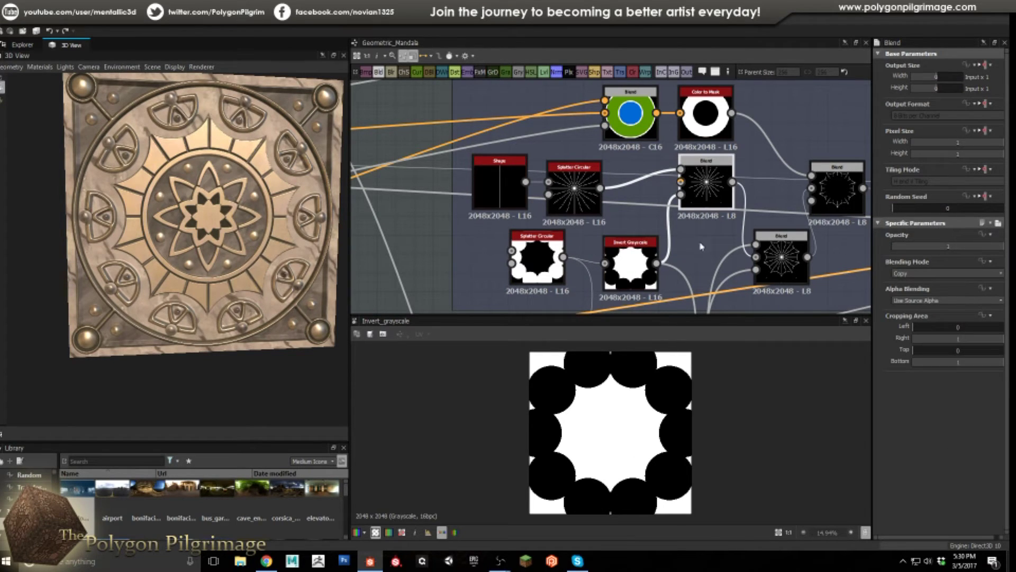
pyautogui.doubleClick(698, 196)
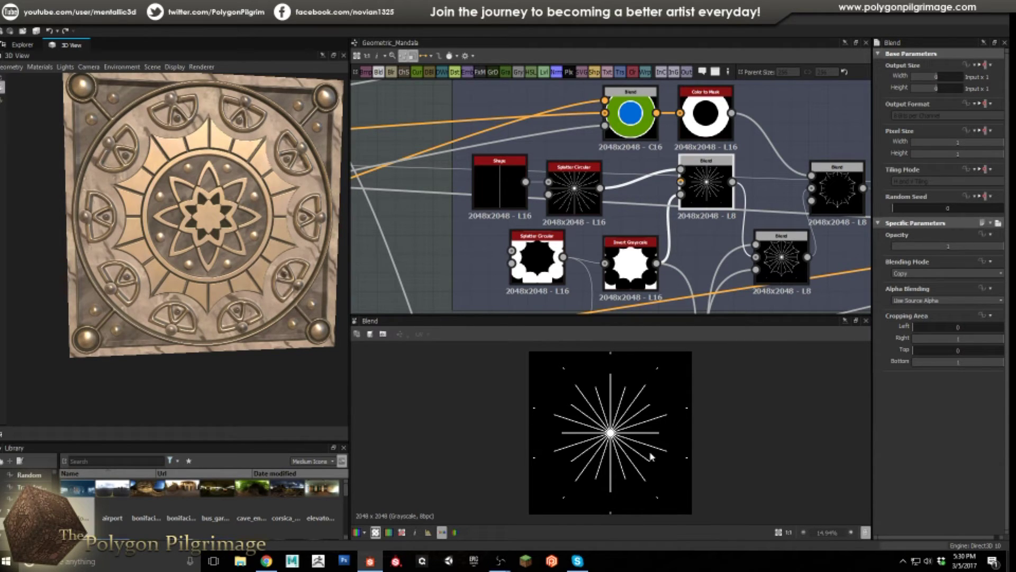
# - Preview the Add (Linear Dodge) Blend in Inner Starburst (Build) and trace its inputs down to the Inner Starburst Trim frame
pyautogui.moveTo(687, 238); pyautogui.dragTo(656, 201, button='middle')
pyautogui.scroll(-1, 656, 201)
pyautogui.doubleClick(702, 184)
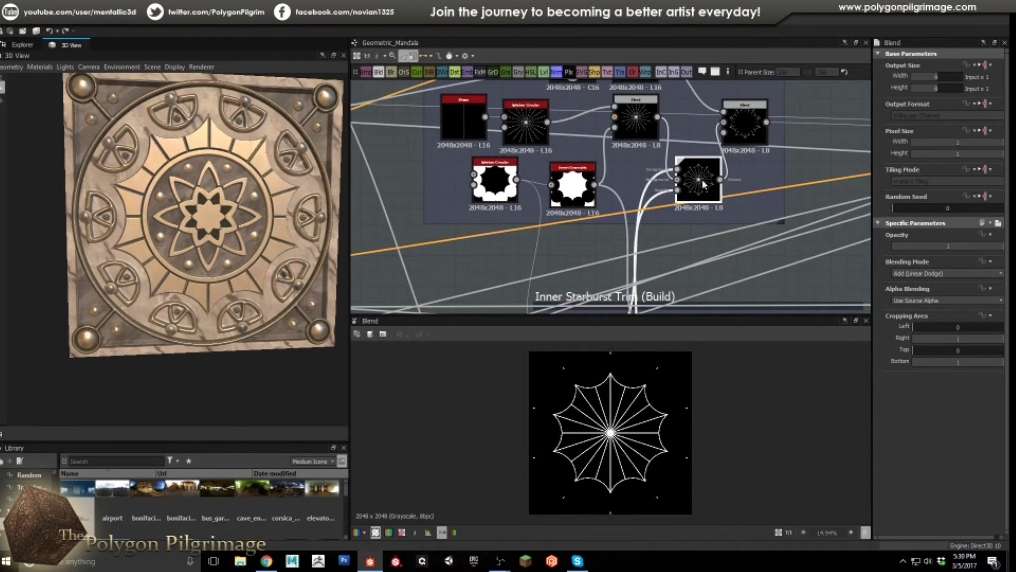
pyautogui.scroll(1, 703, 183)
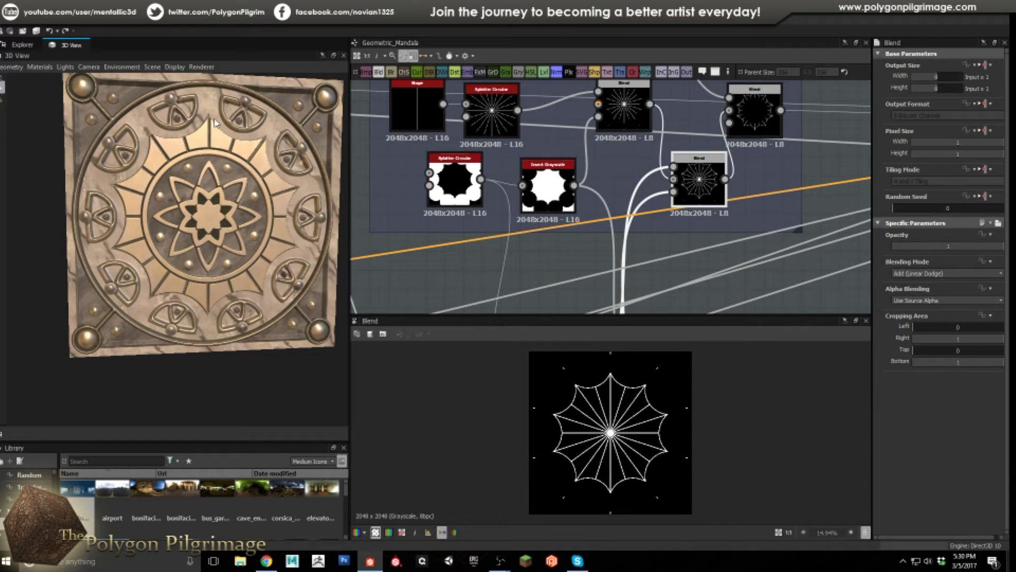
pyautogui.moveTo(189, 178)
pyautogui.mouseDown()
pyautogui.moveTo(178, 185)
pyautogui.moveTo(187, 181)
pyautogui.mouseUp()
pyautogui.moveTo(637, 194); pyautogui.dragTo(637, 150, button='middle')
pyautogui.scroll(-4, 637, 151)
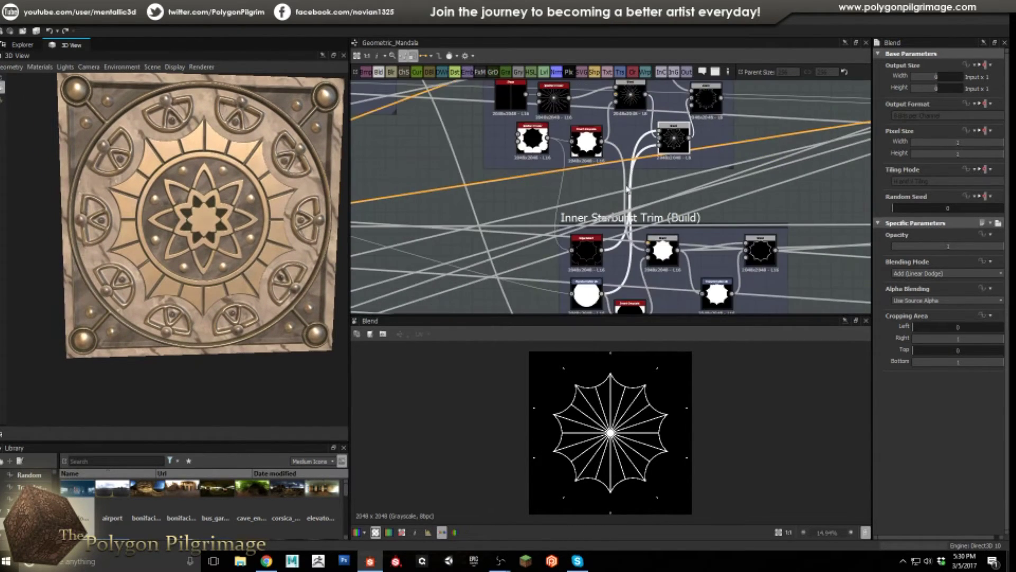
pyautogui.scroll(2, 629, 254)
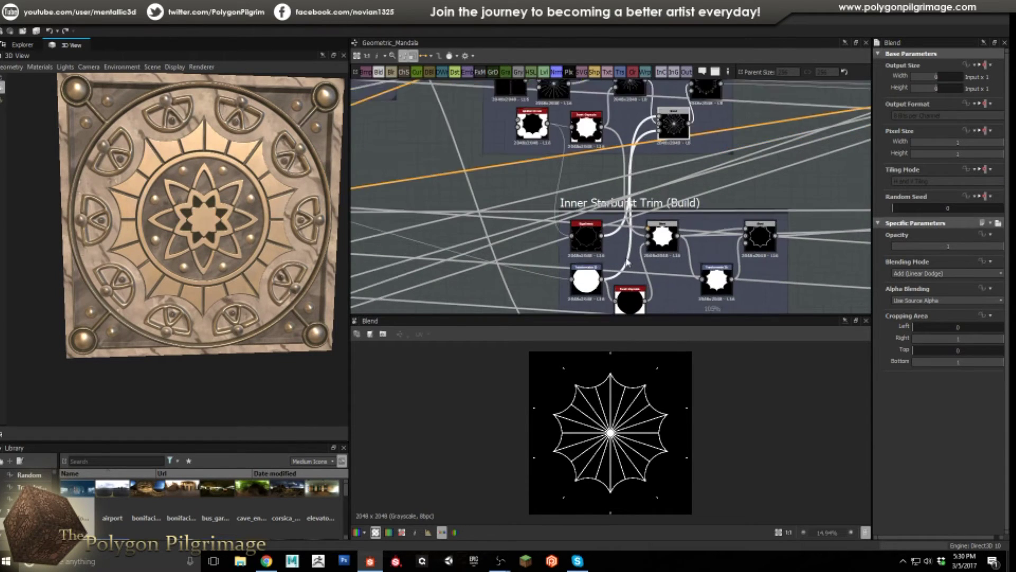
# - Compare the masked radial-lines Blend with the Add (Linear Dodge) Blend in the Inner Starburst (Build) frame
pyautogui.moveTo(659, 127); pyautogui.dragTo(620, 246, button='middle')
pyautogui.scroll(1, 624, 177)
pyautogui.moveTo(626, 170); pyautogui.dragTo(655, 197, button='middle')
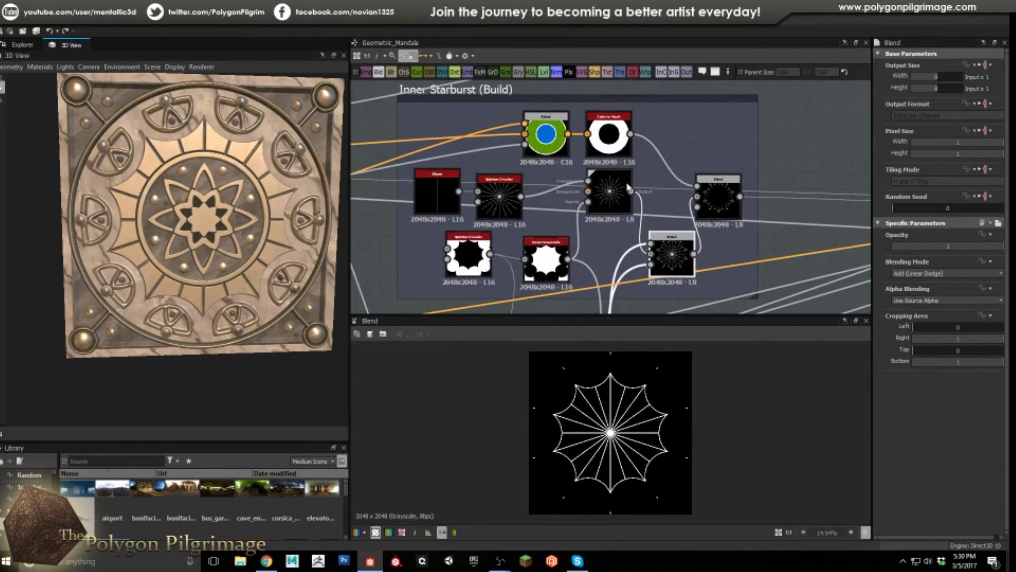
pyautogui.scroll(2, 622, 183)
pyautogui.doubleClick(622, 190)
pyautogui.doubleClick(690, 271)
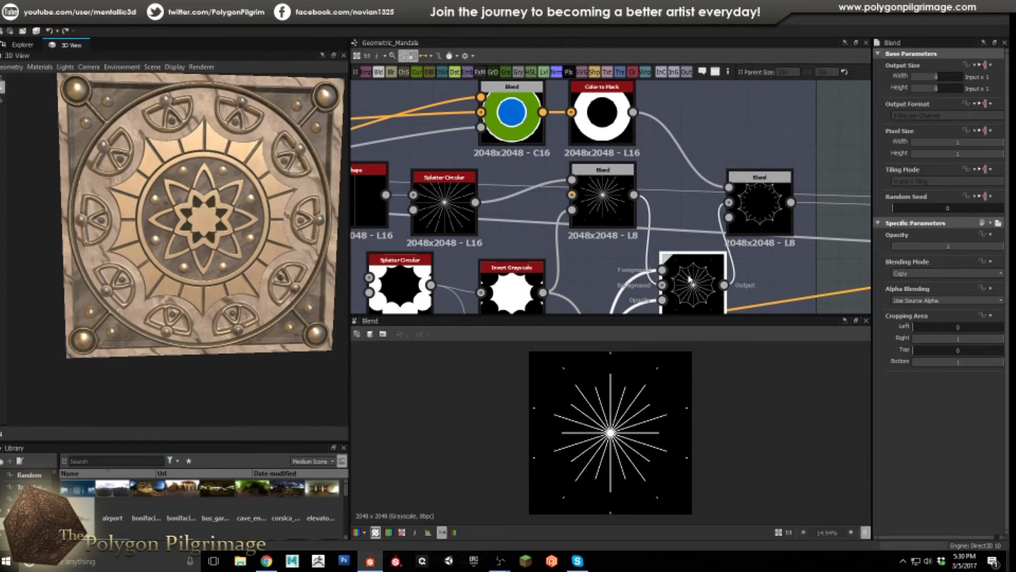
pyautogui.moveTo(604, 186); pyautogui.dragTo(639, 232, button='middle')
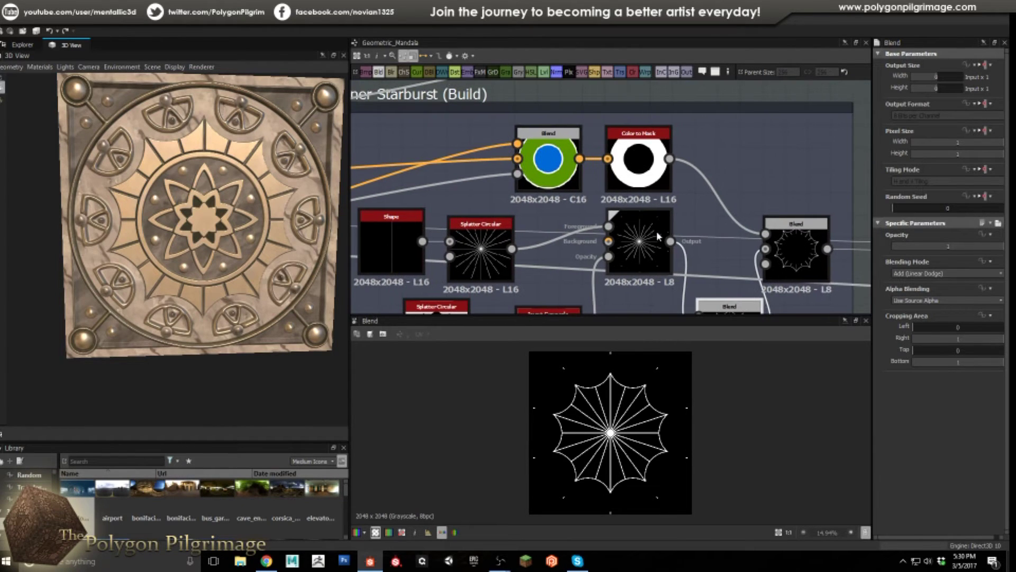
# - Preview the green and blue circle Blend, trace its inputs to the Inner Circle (Build) frame, and inspect its Color to Mask node
pyautogui.doubleClick(551, 166)
pyautogui.scroll(-1, 551, 165)
pyautogui.moveTo(548, 174); pyautogui.dragTo(657, 164, button='middle')
pyautogui.scroll(-4, 658, 165)
pyautogui.moveTo(360, 263); pyautogui.dragTo(663, 209, button='middle')
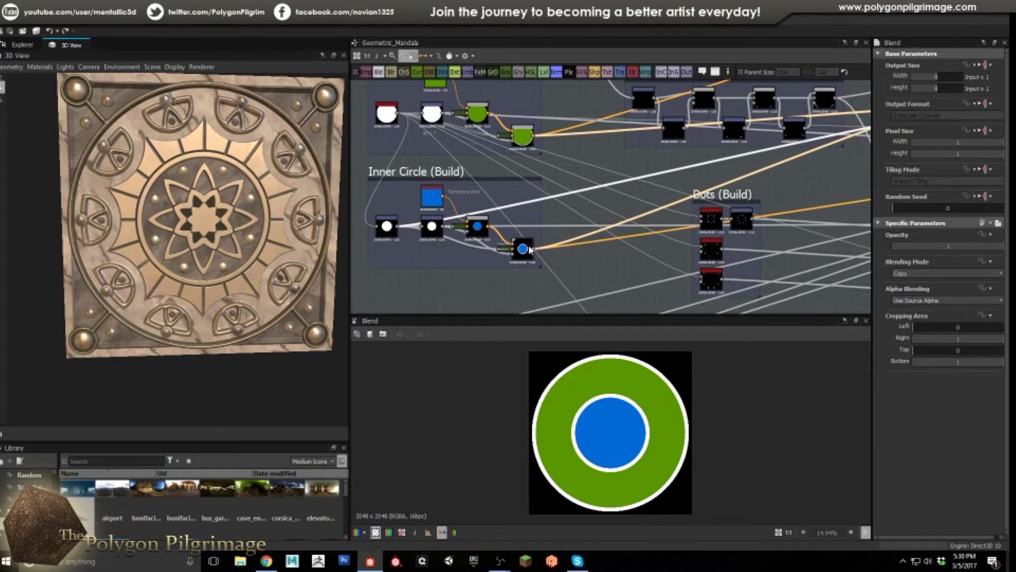
pyautogui.moveTo(743, 179); pyautogui.dragTo(505, 209, button='middle')
pyautogui.scroll(5, 643, 161)
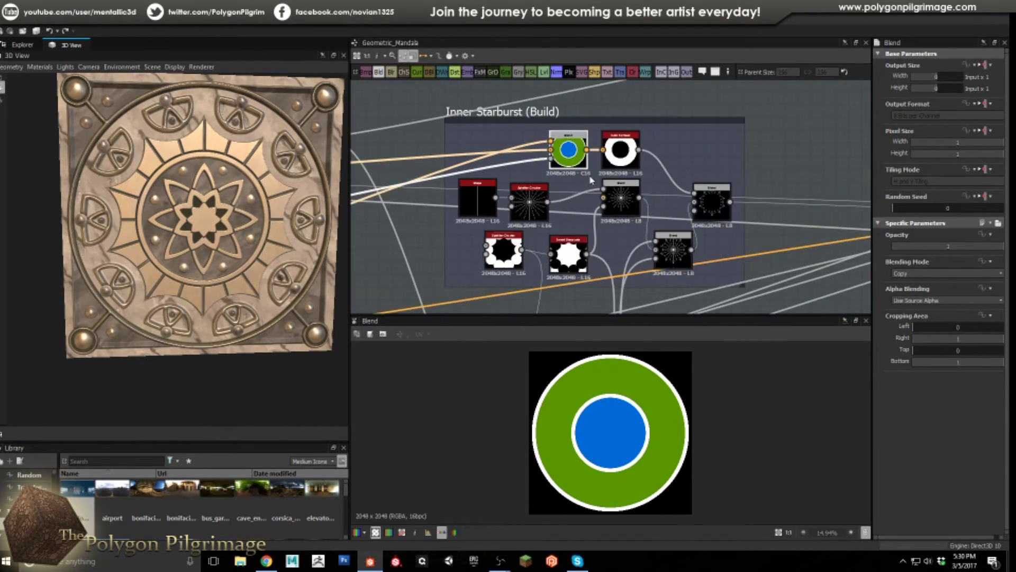
pyautogui.click(642, 160)
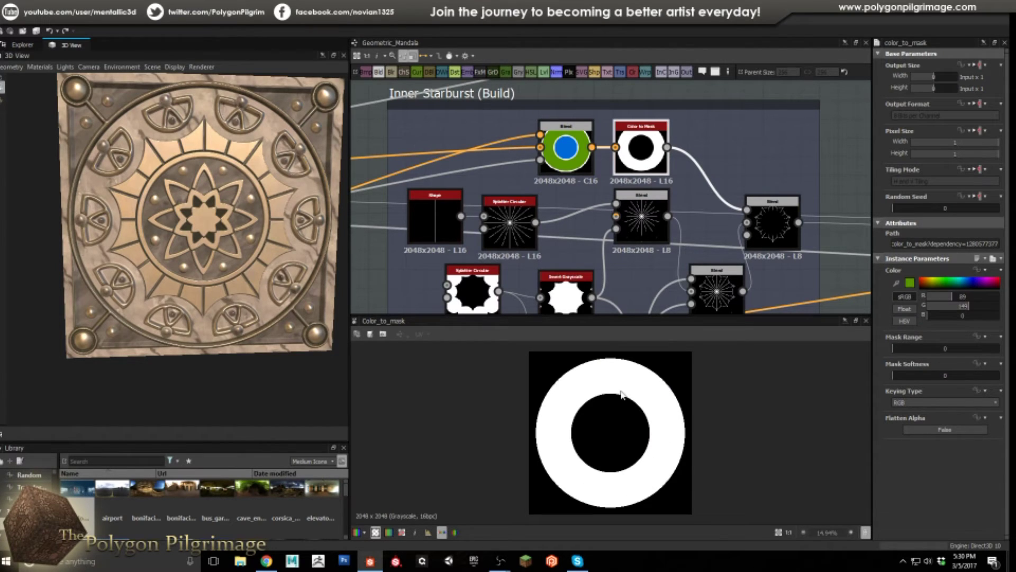
# - Inspect the Multiply-mode Blend node that ends the Inner Starburst (Build) frame
pyautogui.moveTo(695, 226); pyautogui.dragTo(672, 206, button='middle')
pyautogui.click(750, 213)
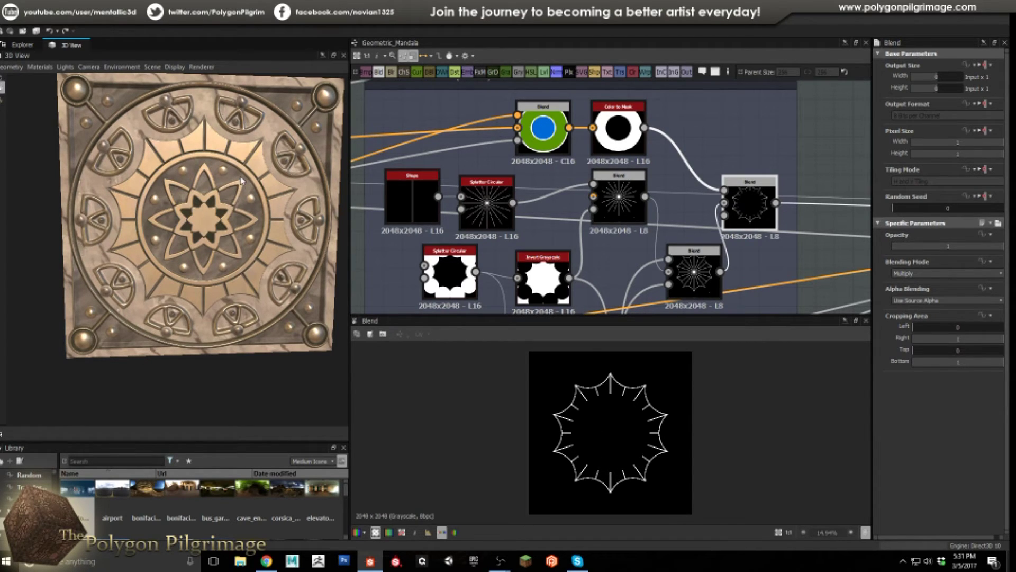
pyautogui.scroll(2, 612, 405)
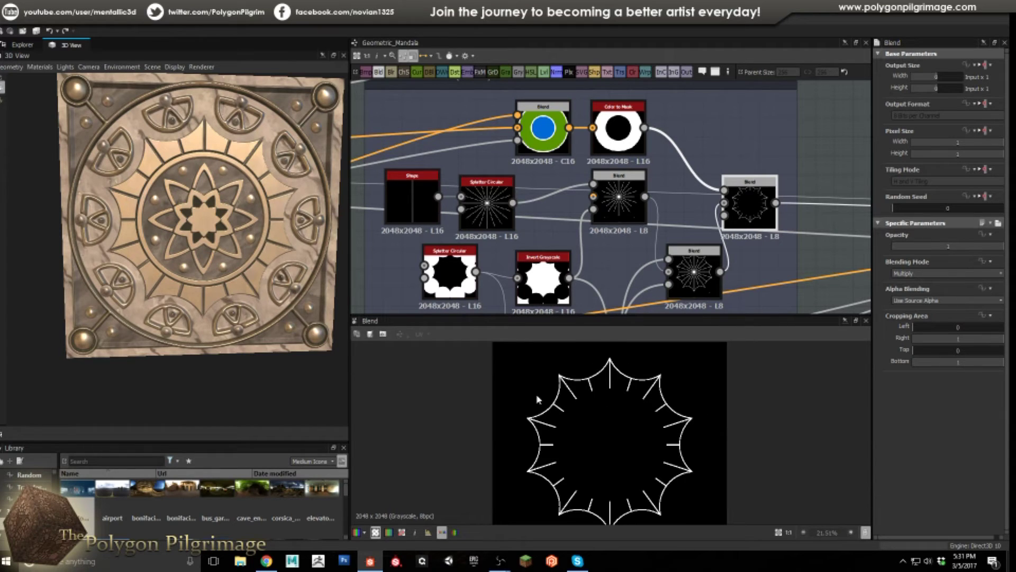
pyautogui.scroll(-2, 665, 192)
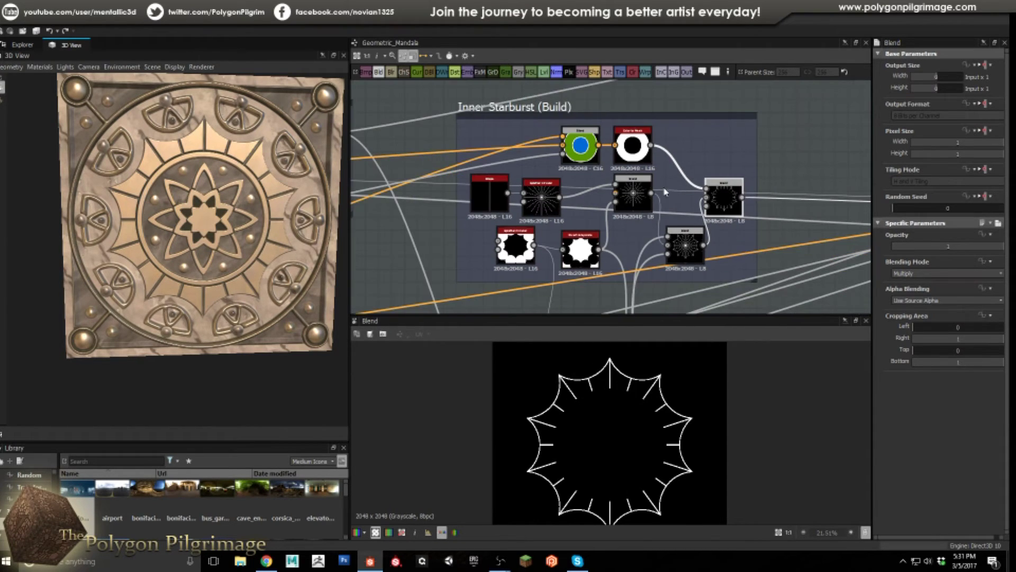
# - Preview the Subtract-mode Blend node that ends the Inner Starburst Trim (Build) frame
pyautogui.moveTo(641, 234); pyautogui.dragTo(550, 38, button='middle')
pyautogui.scroll(2, 703, 196)
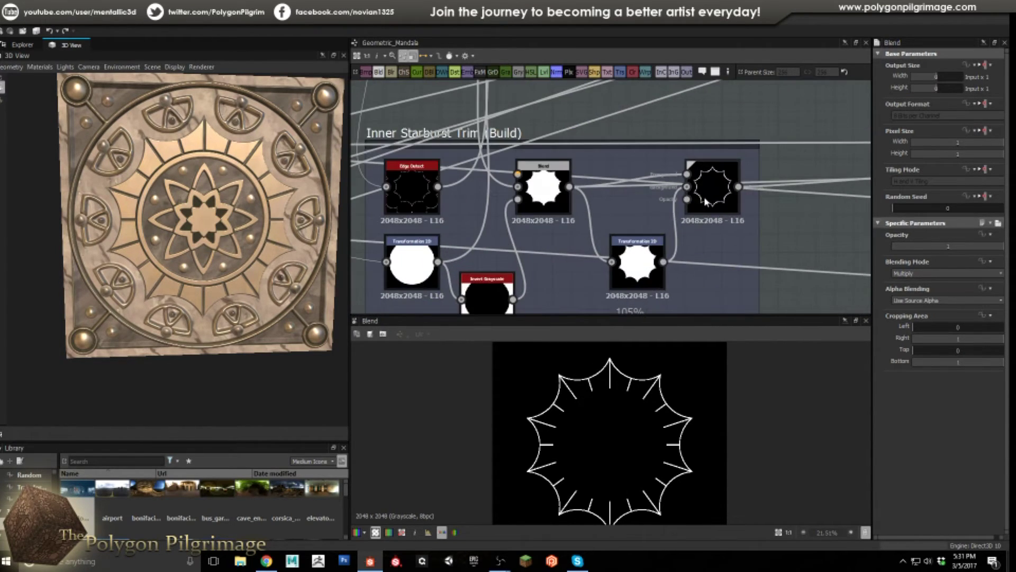
pyautogui.doubleClick(704, 197)
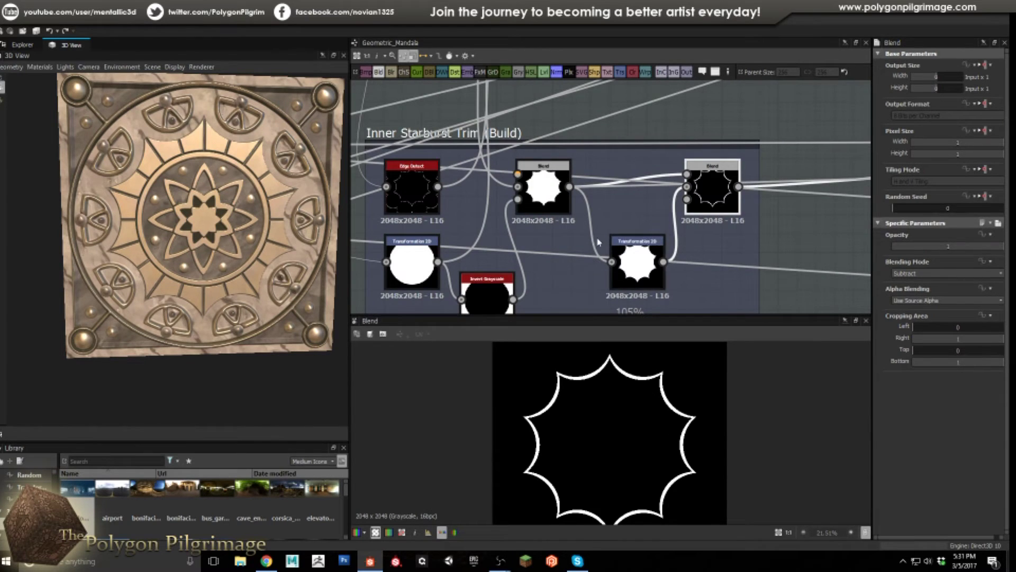
# - Inspect the trim's Edge Detect node and the disc Splatter Circular node that feeds it
pyautogui.scroll(-1, 598, 242)
pyautogui.doubleClick(490, 184)
pyautogui.scroll(-1, 571, 221)
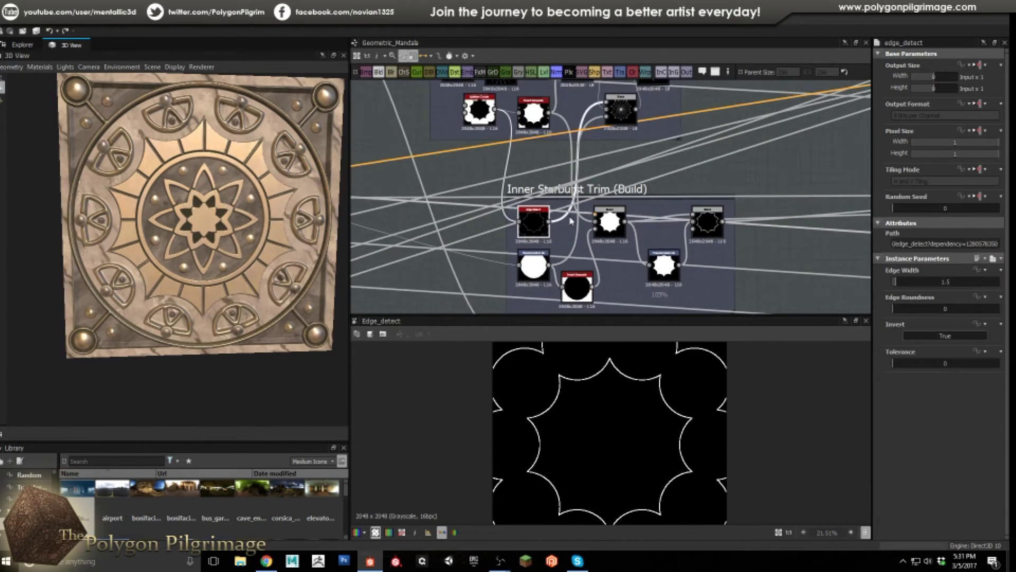
pyautogui.scroll(1, 502, 191)
pyautogui.doubleClick(476, 98)
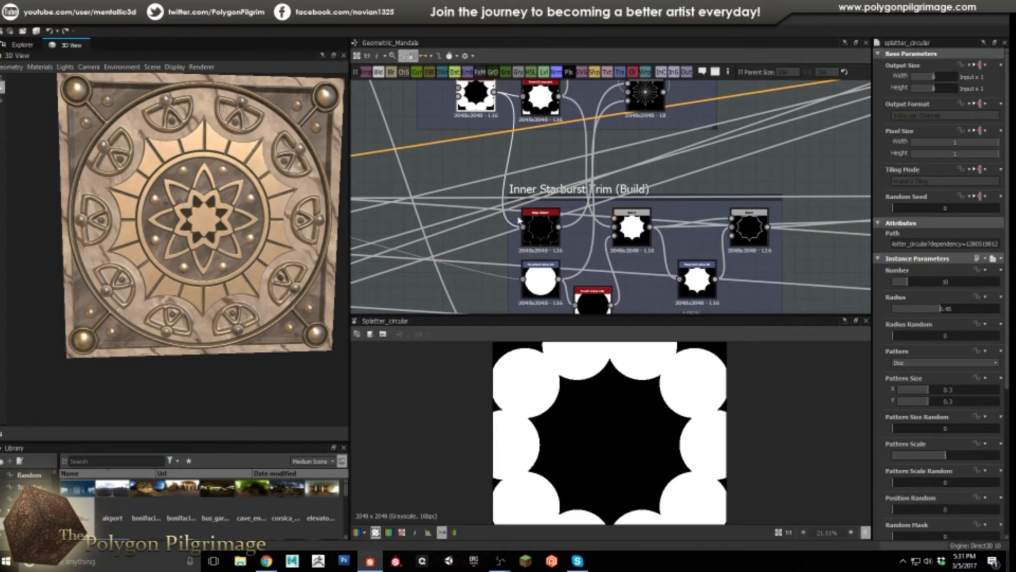
pyautogui.doubleClick(534, 223)
# - Preview the trim's circle Transformation 2D, its Invert Grayscale, the solid starburst Blend, and the Edge Detect outline
pyautogui.scroll(1, 530, 233)
pyautogui.click(520, 258)
pyautogui.doubleClick(520, 257)
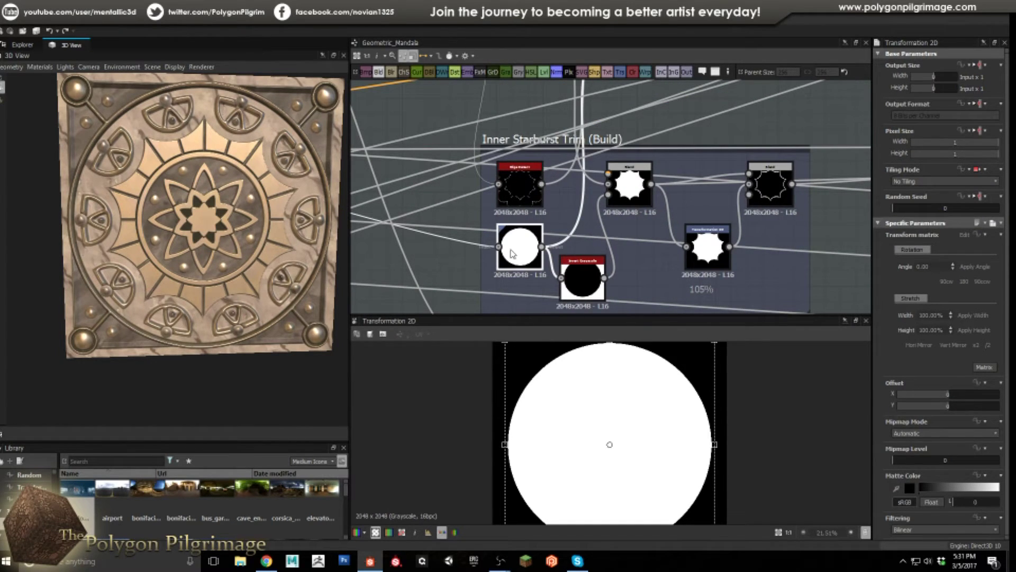
pyautogui.doubleClick(580, 268)
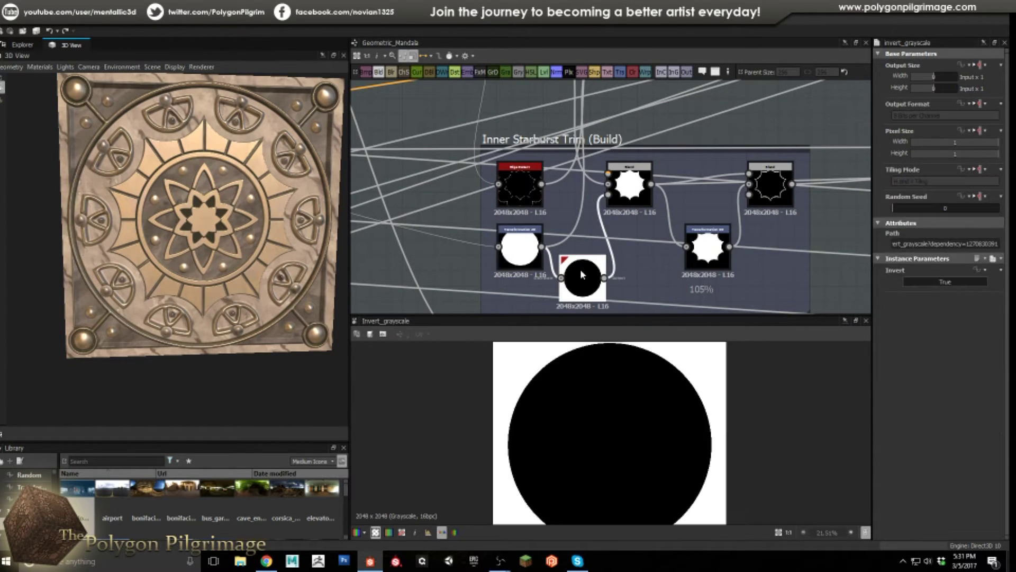
pyautogui.doubleClick(633, 185)
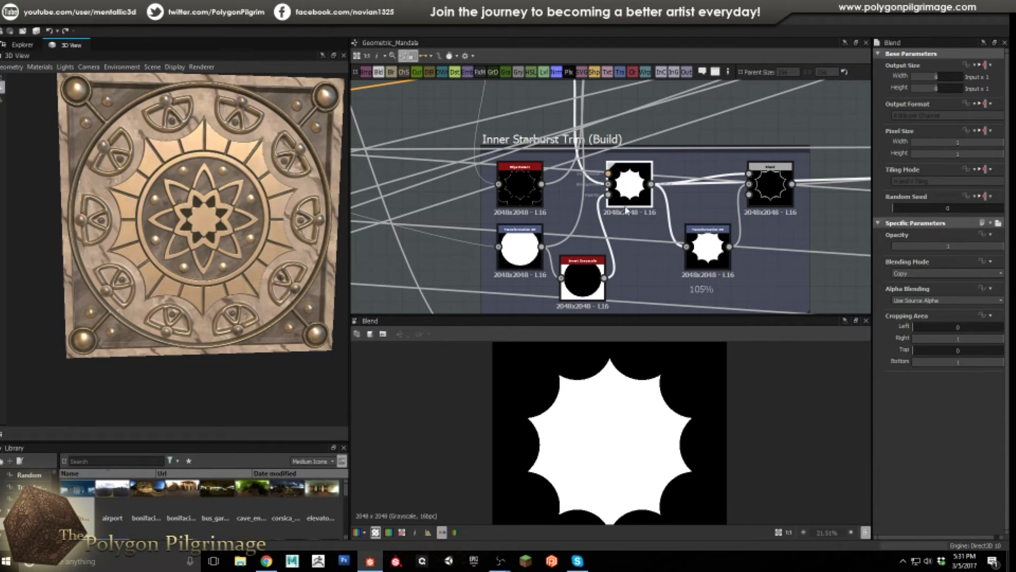
pyautogui.doubleClick(519, 186)
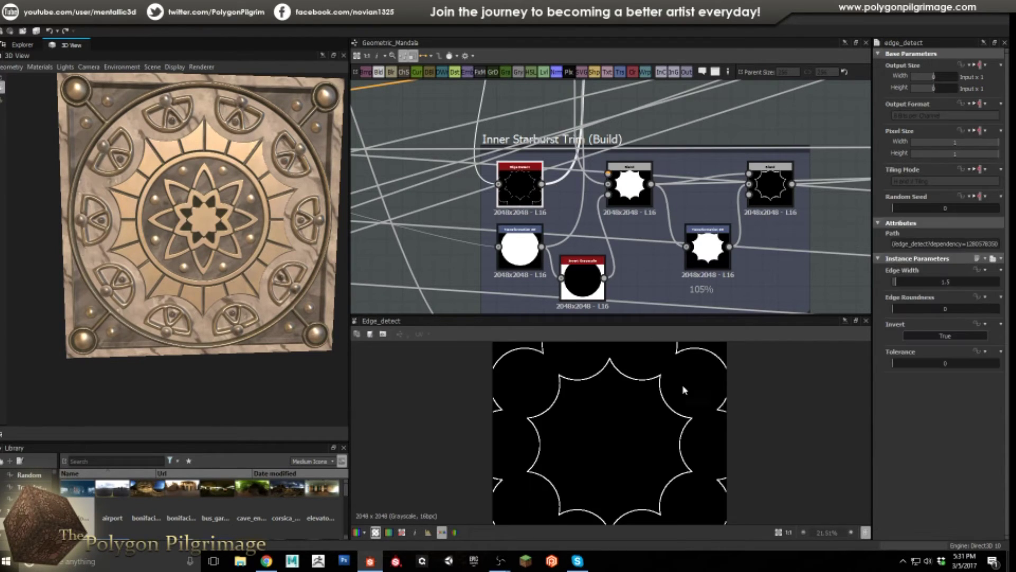
pyautogui.scroll(-2, 729, 421)
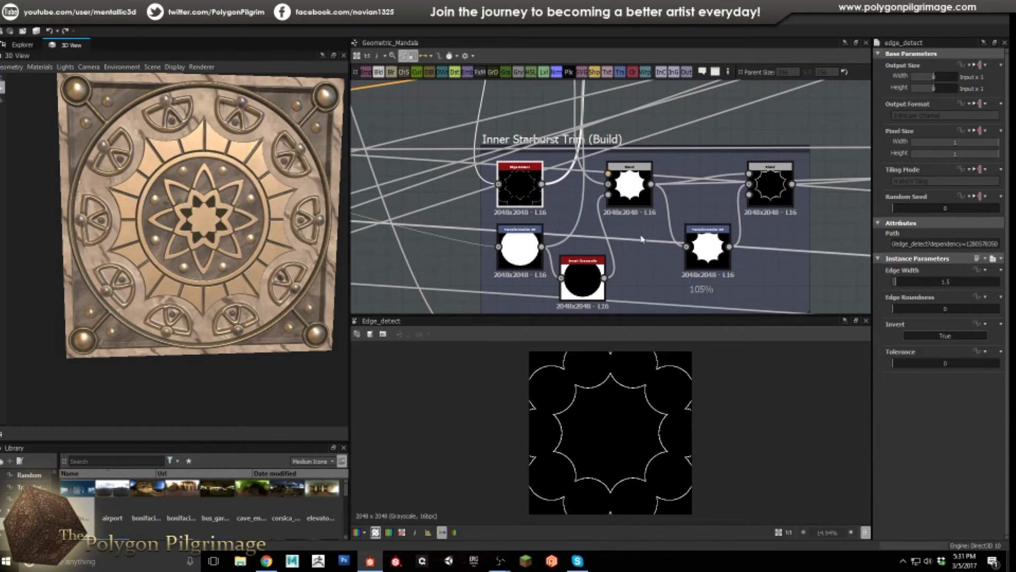
# - Preview the trim's solid starburst Blend, the Transformation 2D labelled 105%, and the Subtract-mode Blend that ends the Inner Starburst Trim frame
pyautogui.doubleClick(633, 184)
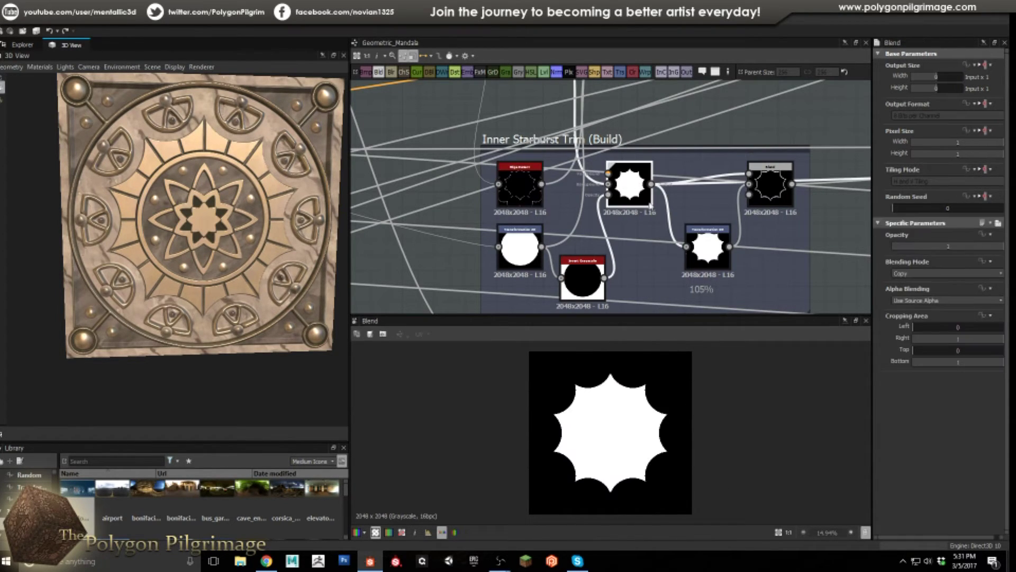
pyautogui.doubleClick(709, 253)
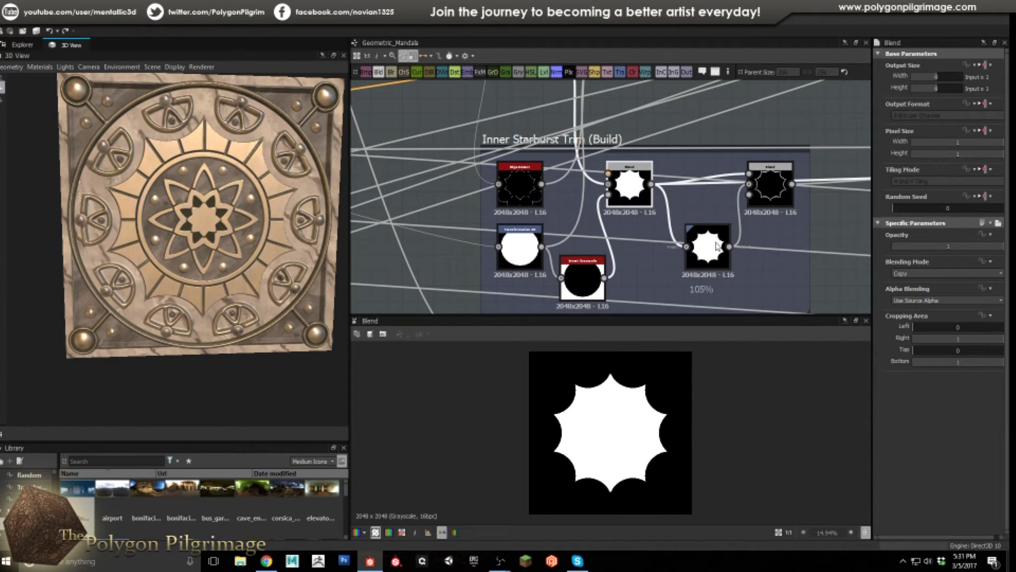
pyautogui.doubleClick(778, 190)
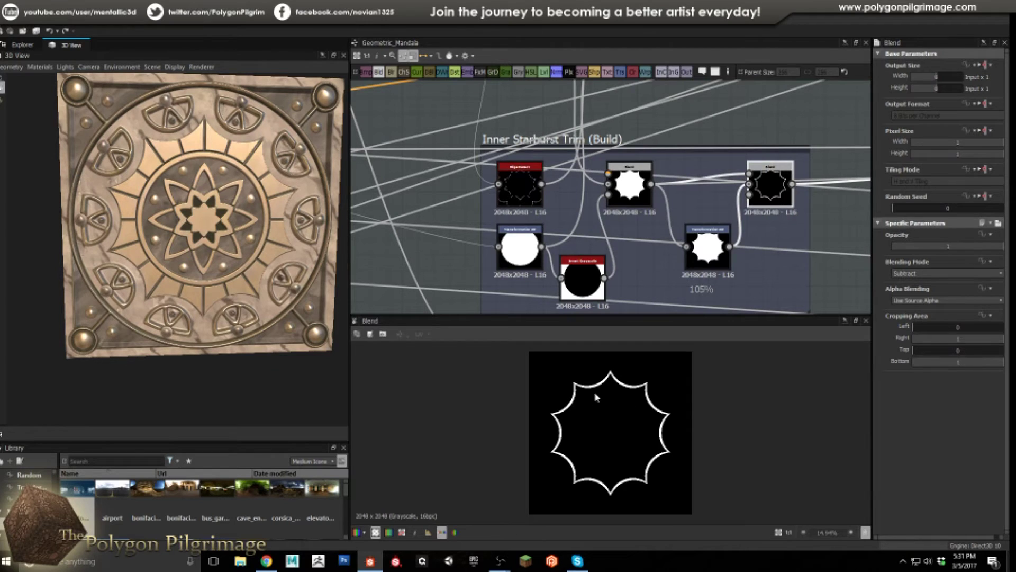
# - Examine the starburst trim on the 3D tile up close and from several angles
pyautogui.scroll(4, 595, 397)
pyautogui.scroll(-4, 630, 430)
pyautogui.scroll(3, 212, 159)
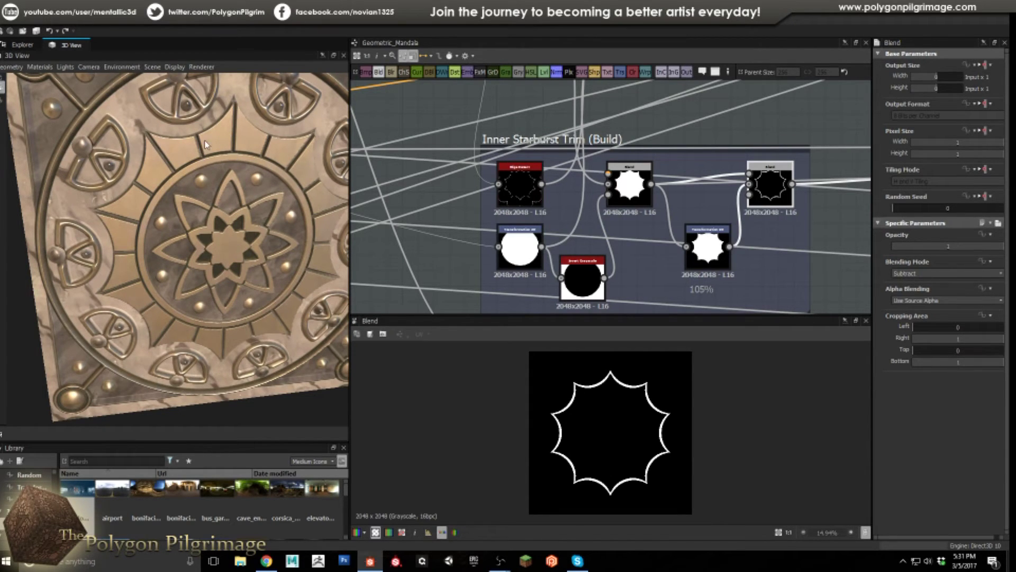
pyautogui.moveTo(233, 288)
pyautogui.mouseDown()
pyautogui.moveTo(203, 265)
pyautogui.moveTo(248, 287)
pyautogui.mouseUp()
pyautogui.scroll(-4, 202, 265)
pyautogui.moveTo(260, 300); pyautogui.dragTo(221, 154)
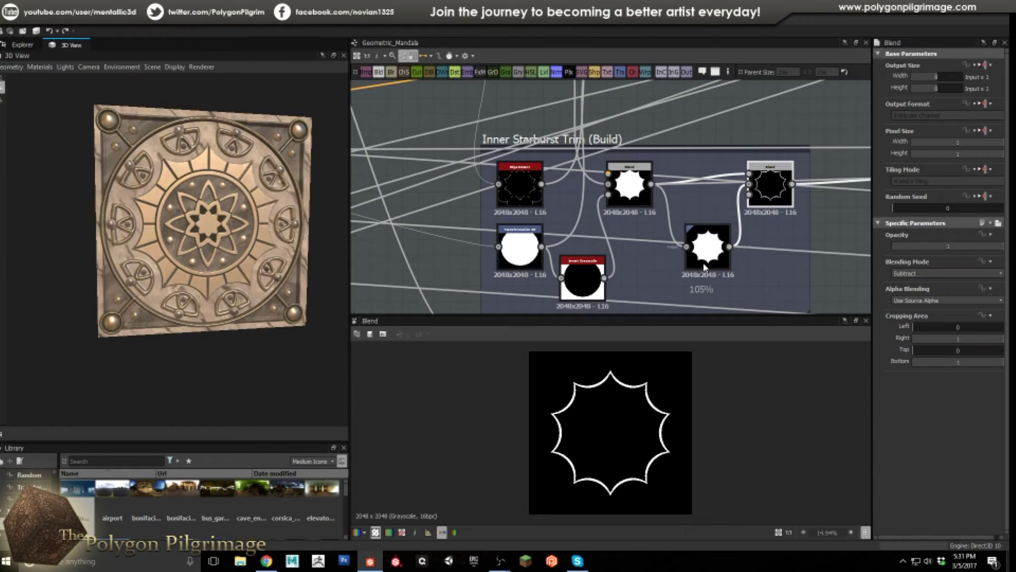
# - Delete the stray Gradient Map node below the Inner Starburst Trim (Build) frame
pyautogui.scroll(-5, 701, 270)
pyautogui.scroll(5, 596, 258)
pyautogui.click(616, 249)
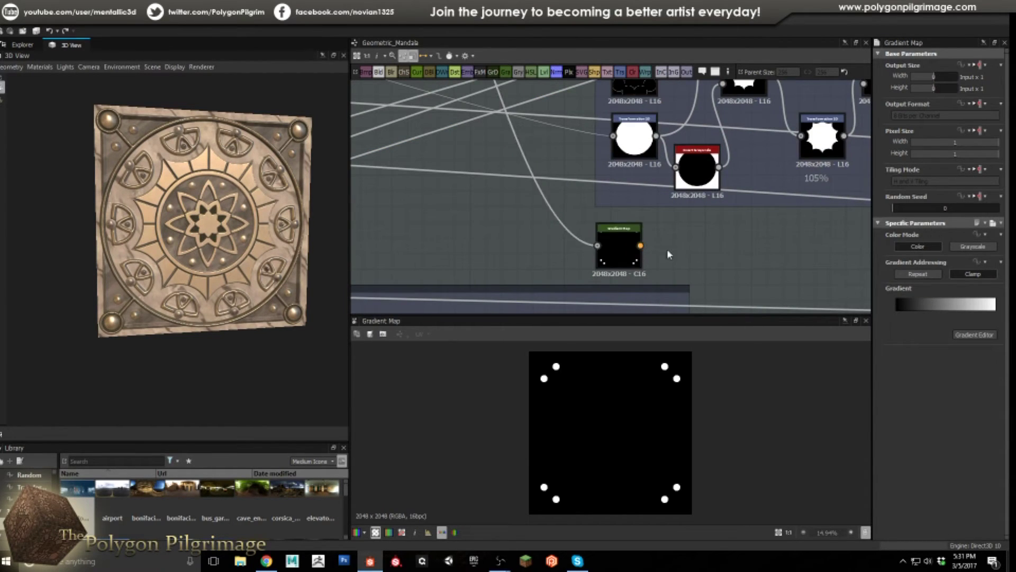
pyautogui.press('Delete')
# - Preview the square Shape node and the Transformation 2D it feeds in the Outter Square Frame (Build) frame
pyautogui.scroll(-5, 628, 246)
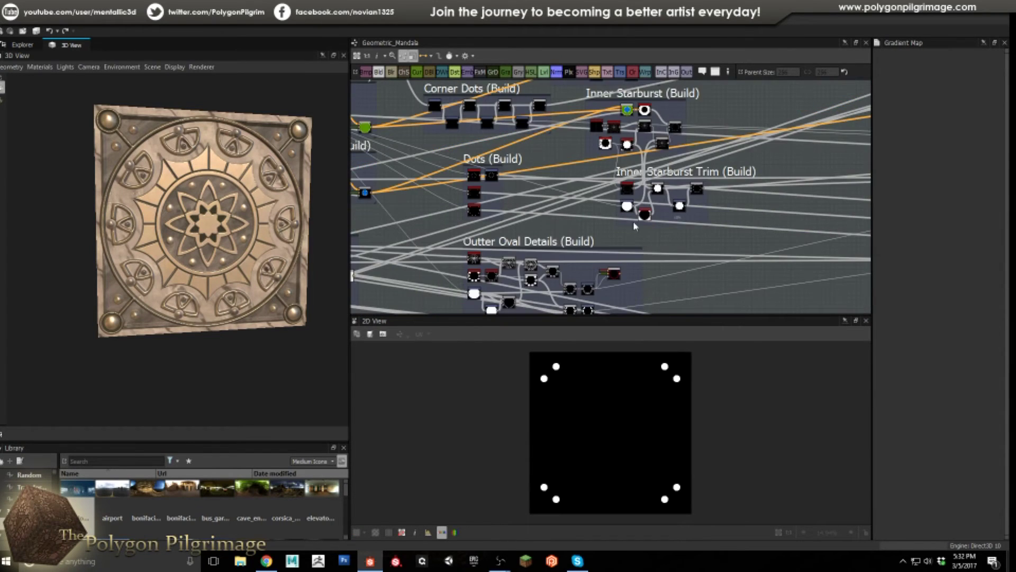
pyautogui.scroll(-3, 628, 233)
pyautogui.scroll(6, 604, 225)
pyautogui.scroll(-6, 595, 217)
pyautogui.moveTo(673, 163); pyautogui.dragTo(634, 170, button='middle')
pyautogui.scroll(5, 635, 170)
pyautogui.moveTo(602, 75); pyautogui.dragTo(602, 144, button='middle')
pyautogui.scroll(5, 612, 177)
pyautogui.scroll(1, 508, 197)
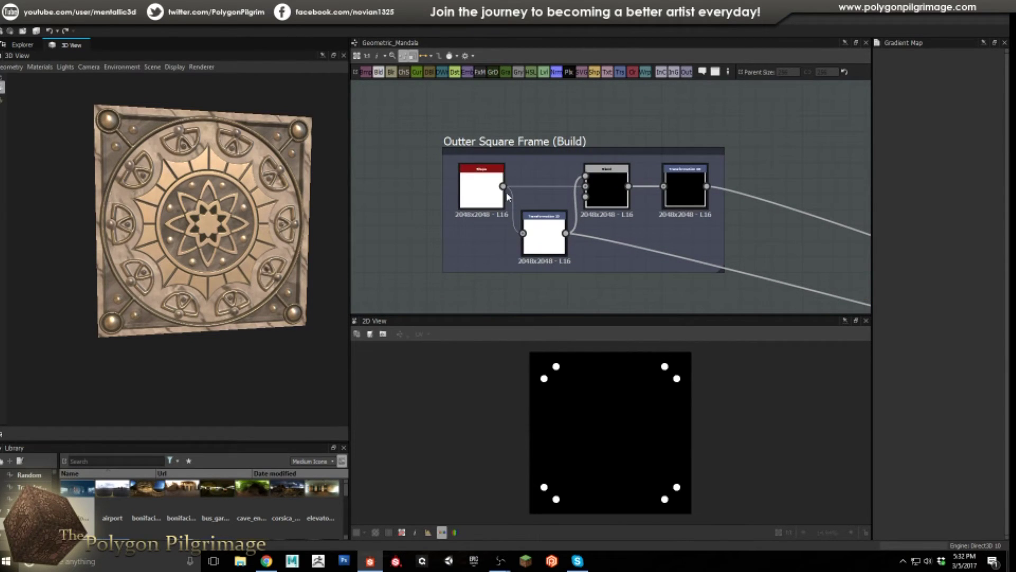
pyautogui.doubleClick(491, 182)
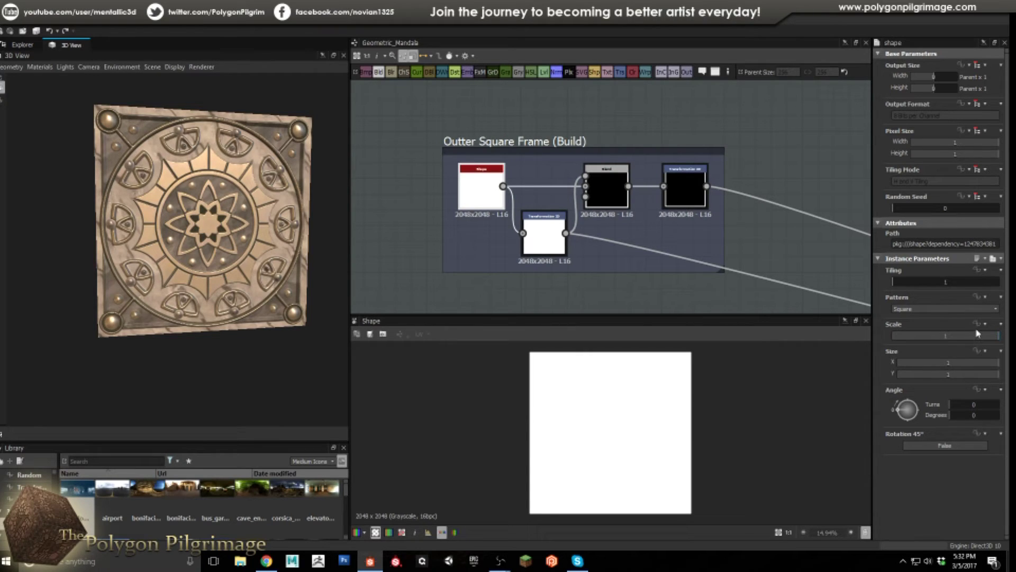
pyautogui.doubleClick(563, 220)
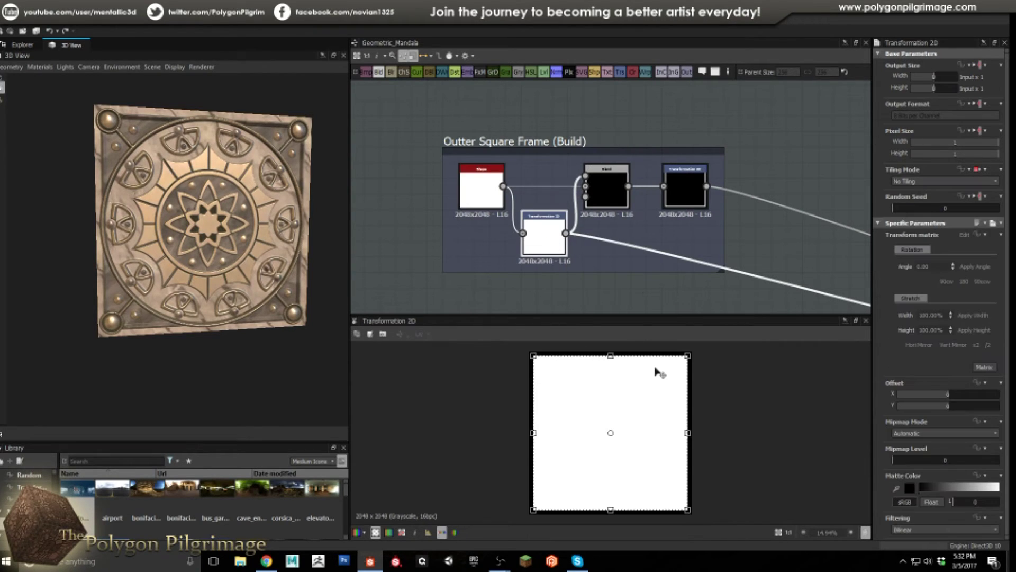
# - Preview the square frame's Subtract-mode Blend and final Transformation 2D, and compare them with the border of the 3D tile
pyautogui.doubleClick(611, 200)
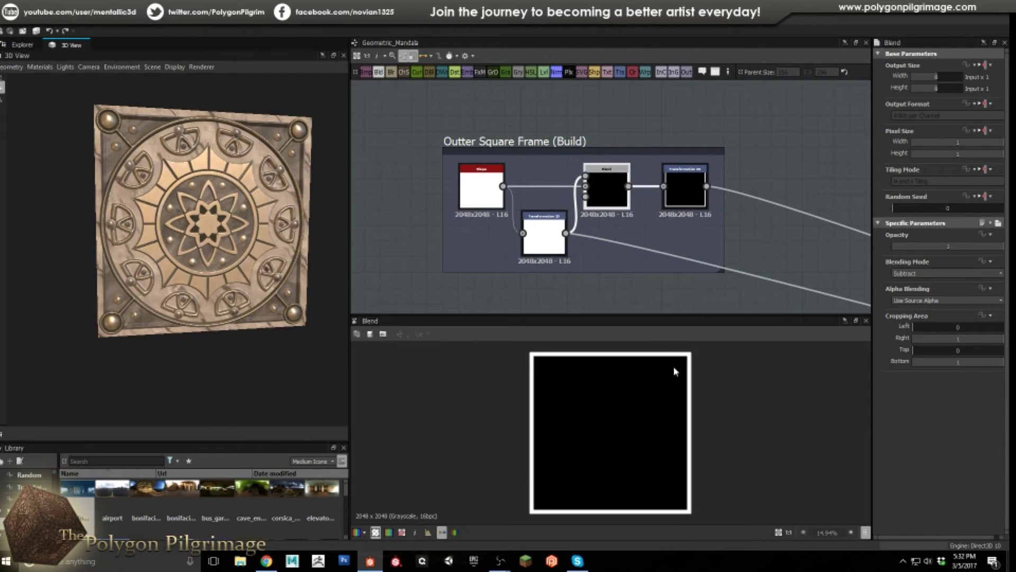
pyautogui.doubleClick(692, 191)
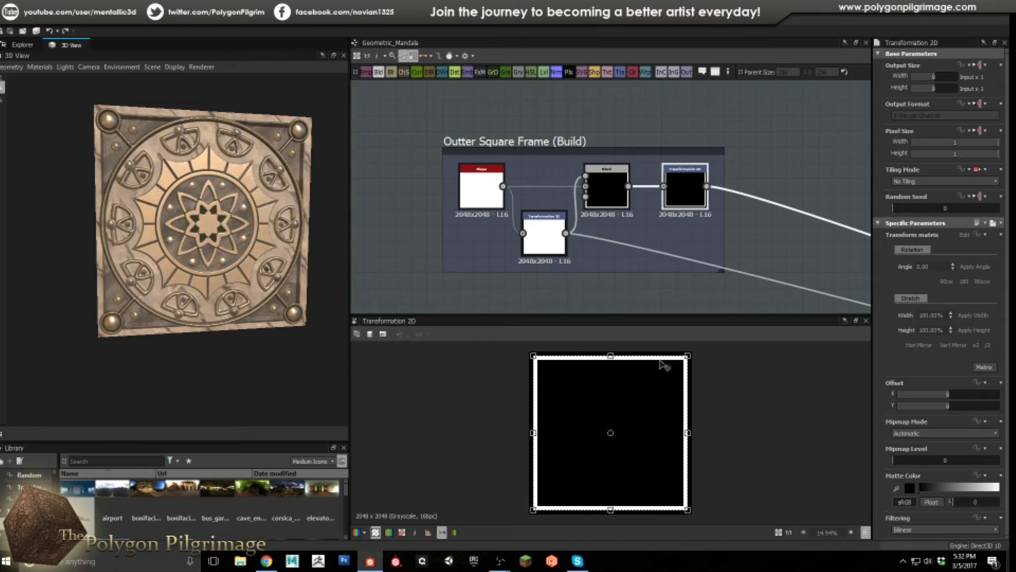
pyautogui.moveTo(305, 129); pyautogui.dragTo(276, 123)
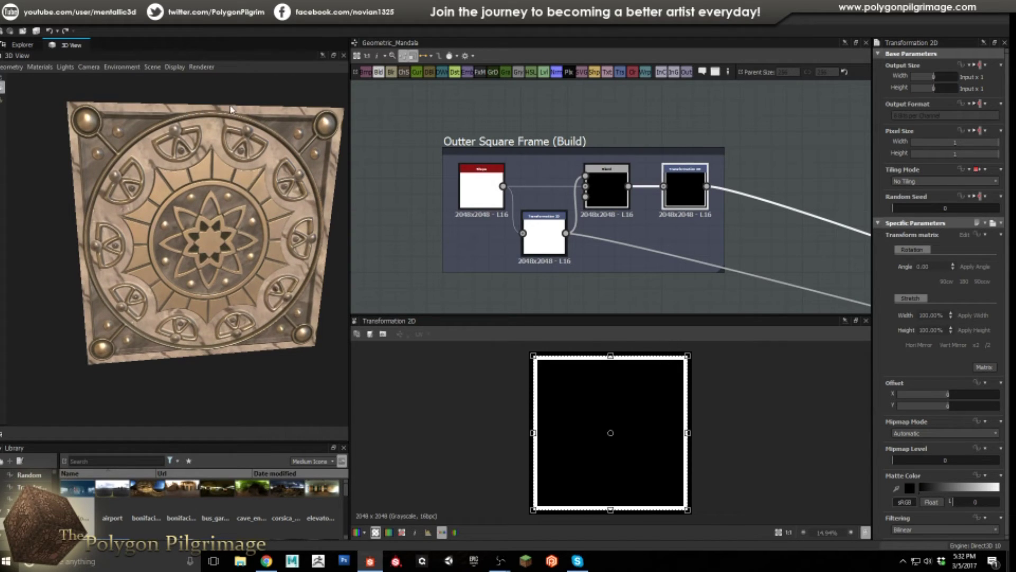
# - Survey the graph's build frames from Outter Square Frame across to the Mask Factory, Final Outputs and Normal and Height frames
pyautogui.scroll(-6, 657, 204)
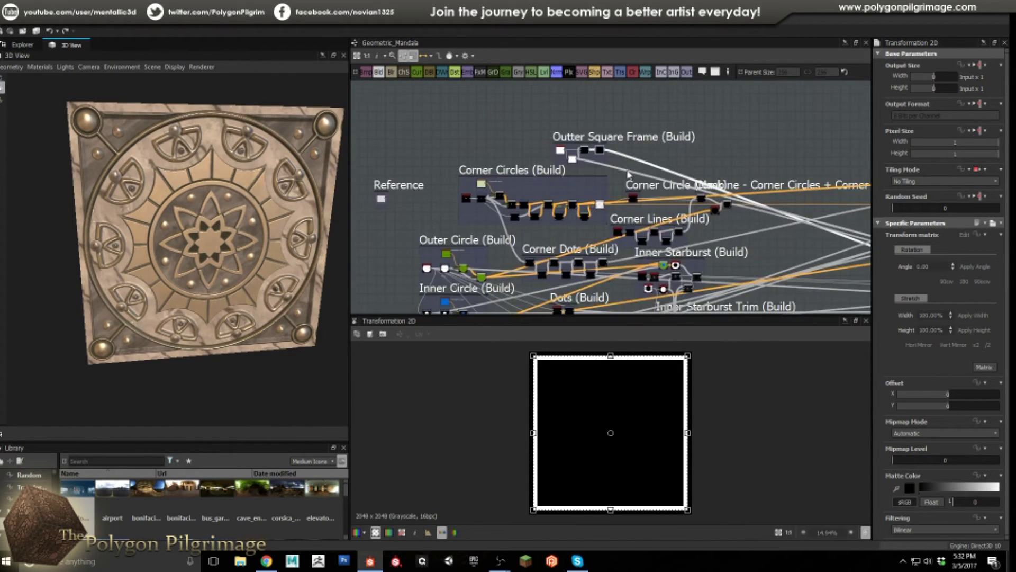
pyautogui.moveTo(627, 167); pyautogui.dragTo(595, 161, button='middle')
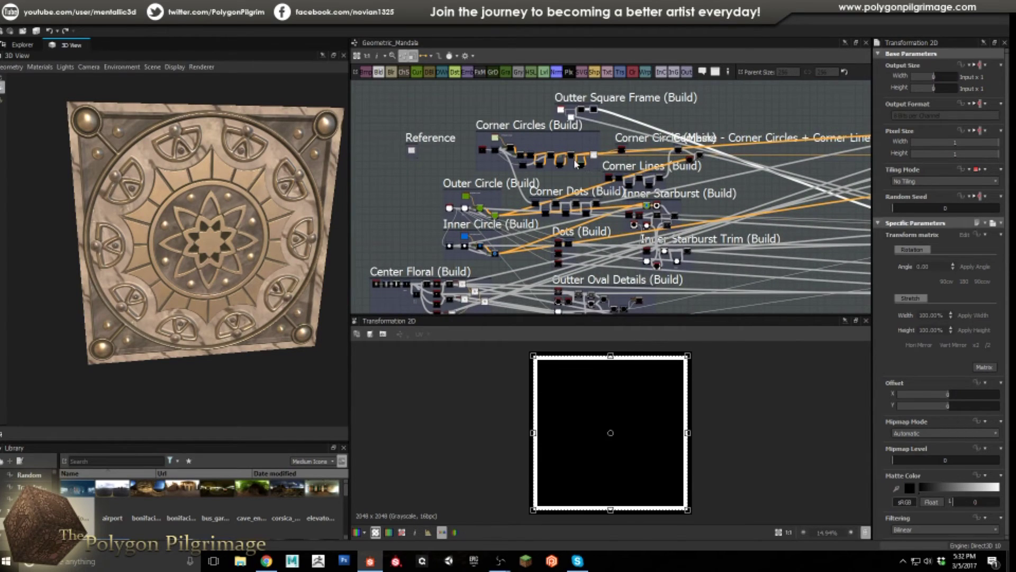
pyautogui.moveTo(587, 119); pyautogui.dragTo(578, 165, button='middle')
pyautogui.scroll(5, 577, 168)
pyautogui.moveTo(634, 199); pyautogui.dragTo(534, 164, button='middle')
pyautogui.scroll(3, 624, 223)
pyautogui.moveTo(704, 237); pyautogui.dragTo(563, 147, button='middle')
pyautogui.scroll(1, 682, 225)
pyautogui.scroll(-5, 603, 211)
pyautogui.scroll(-4, 581, 180)
pyautogui.moveTo(583, 275); pyautogui.dragTo(662, 185, button='middle')
pyautogui.scroll(-3, 663, 184)
pyautogui.moveTo(734, 150); pyautogui.dragTo(618, 173, button='middle')
pyautogui.scroll(2, 617, 192)
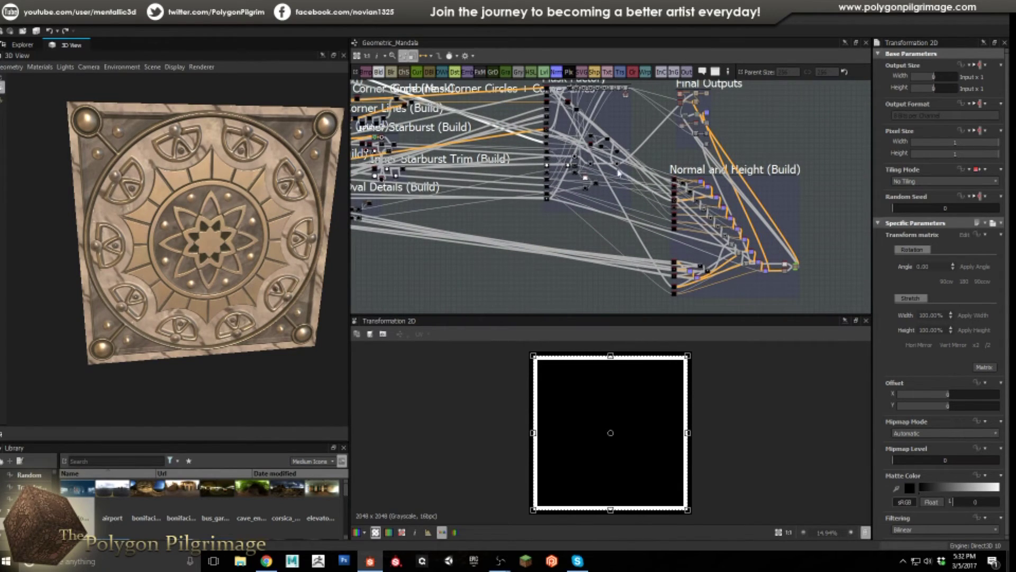
# - Preview the first Color to Mask node in the Mask Factory frame
pyautogui.moveTo(611, 175); pyautogui.dragTo(699, 302, button='middle')
pyautogui.scroll(2, 652, 208)
pyautogui.moveTo(651, 208); pyautogui.dragTo(626, 163, button='middle')
pyautogui.scroll(1, 616, 170)
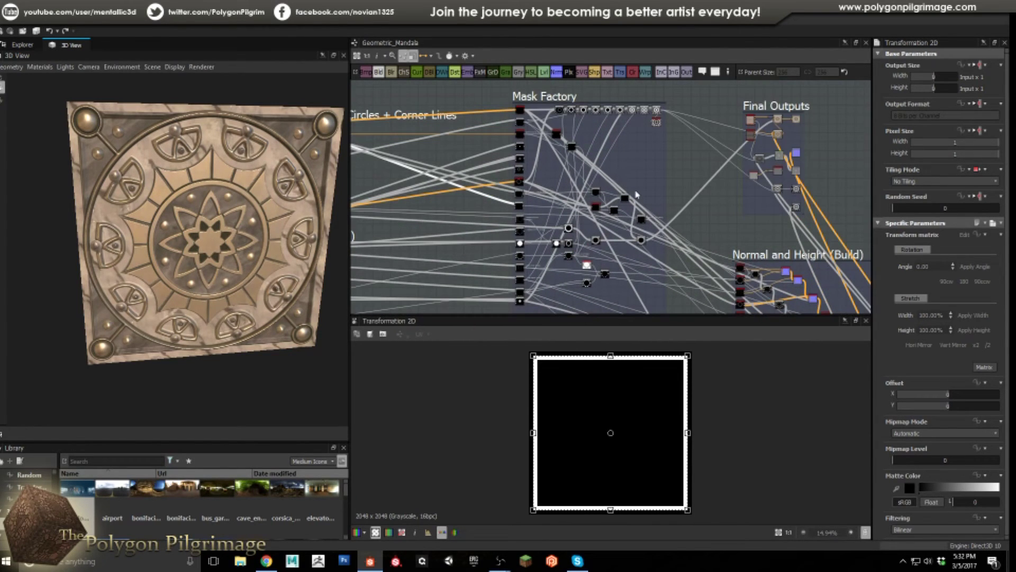
pyautogui.moveTo(583, 141); pyautogui.dragTo(586, 173, button='middle')
pyautogui.scroll(8, 514, 142)
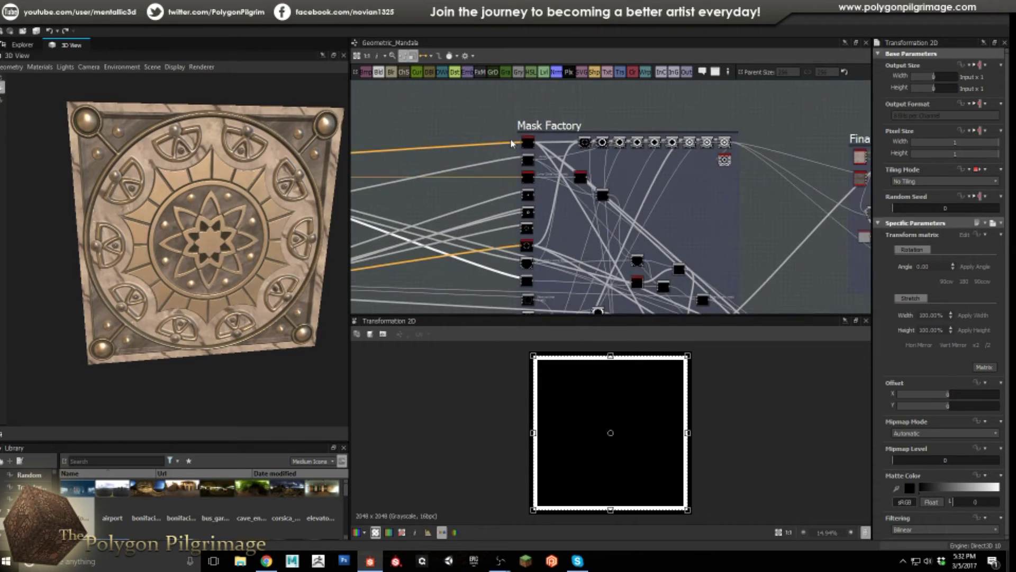
pyautogui.scroll(1, 538, 145)
pyautogui.doubleClick(538, 145)
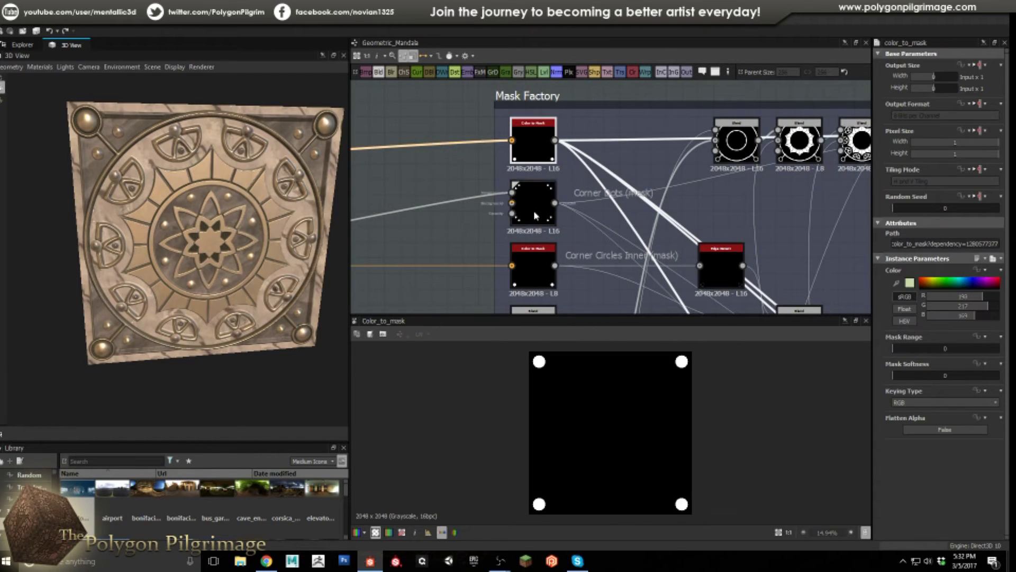
# - Trace that mask's input back to the Copy-mode Blend in the Corner Circles frame, and compare its coloured circle with the tile's corner
pyautogui.scroll(-10, 517, 163)
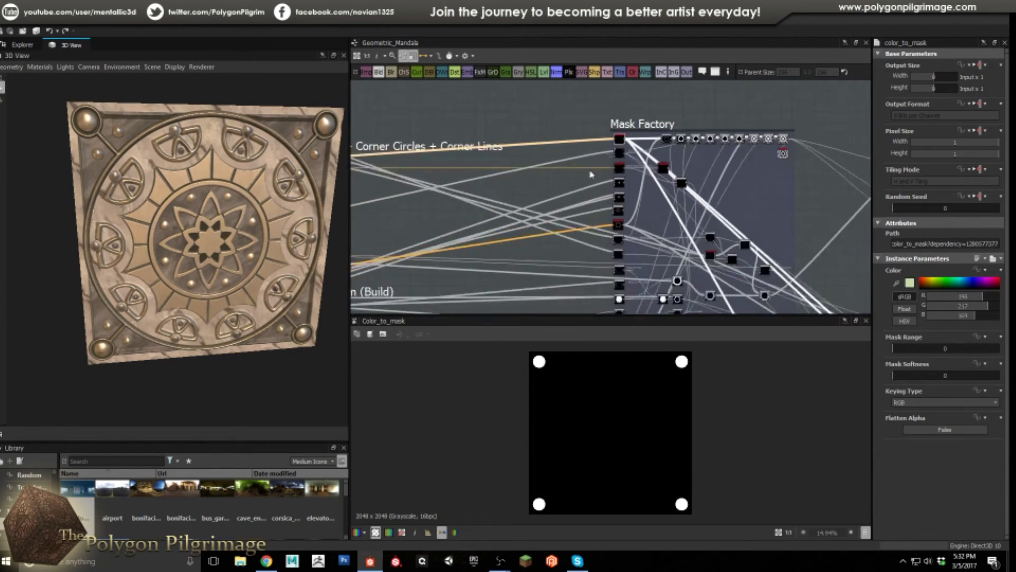
pyautogui.scroll(8, 559, 158)
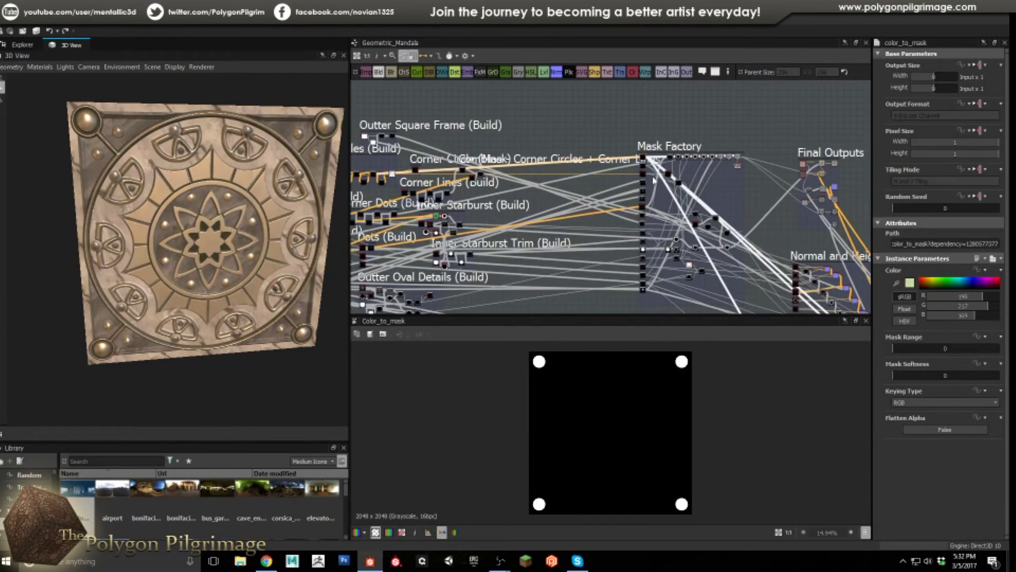
pyautogui.scroll(3, 559, 157)
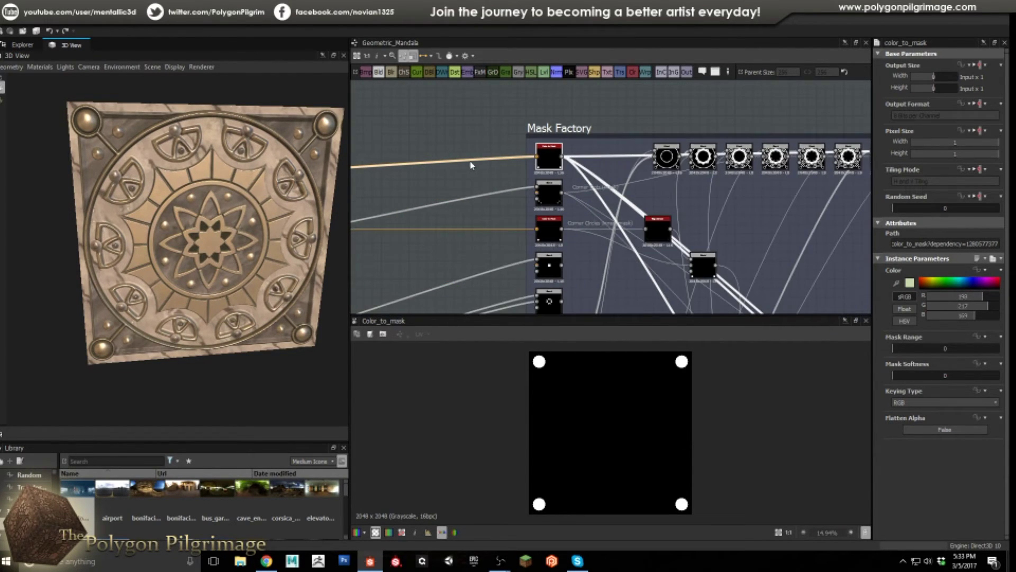
pyautogui.scroll(-4, 572, 184)
pyautogui.scroll(5, 572, 184)
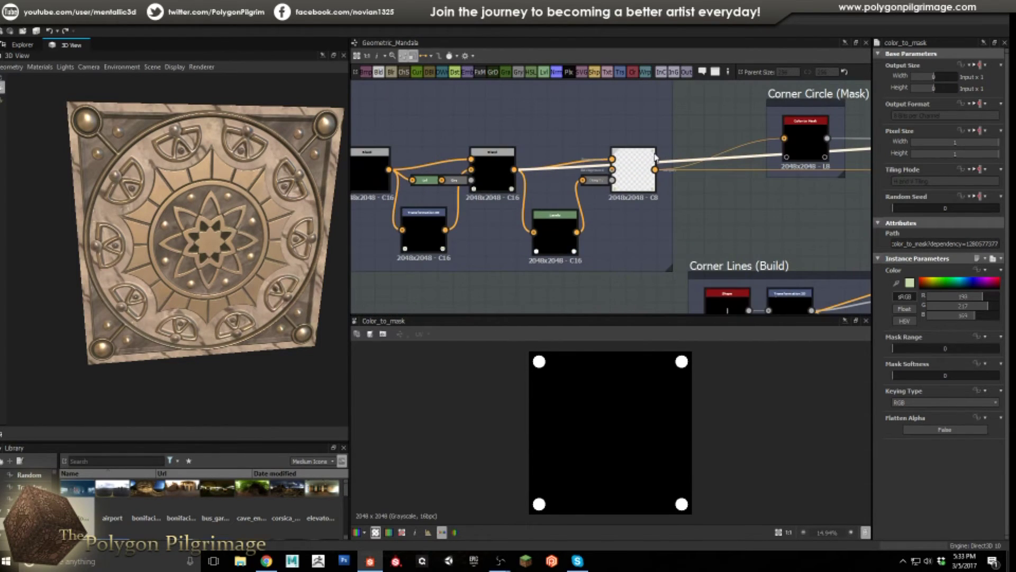
pyautogui.scroll(1, 606, 170)
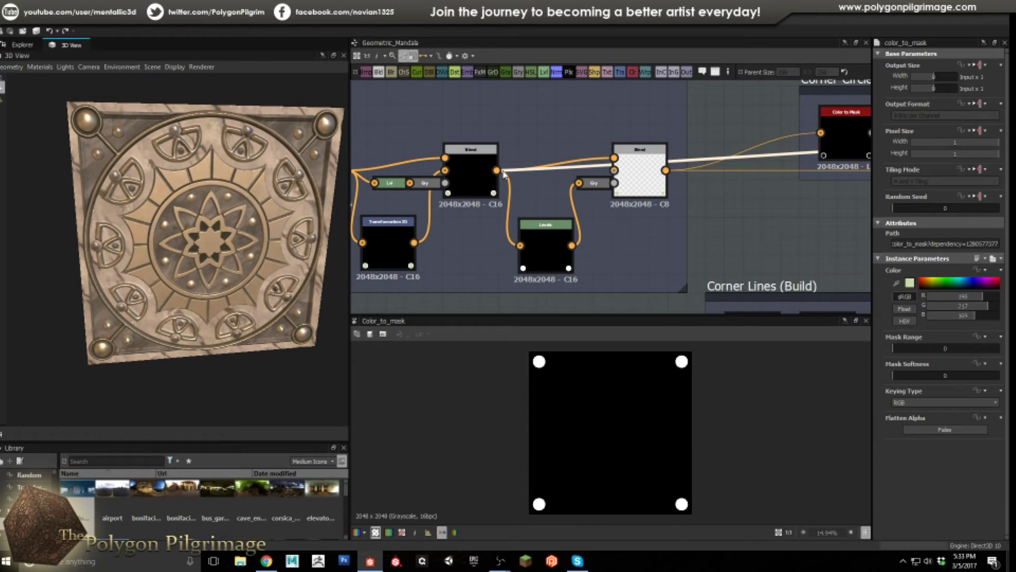
pyautogui.click(477, 169)
pyautogui.scroll(2, 541, 364)
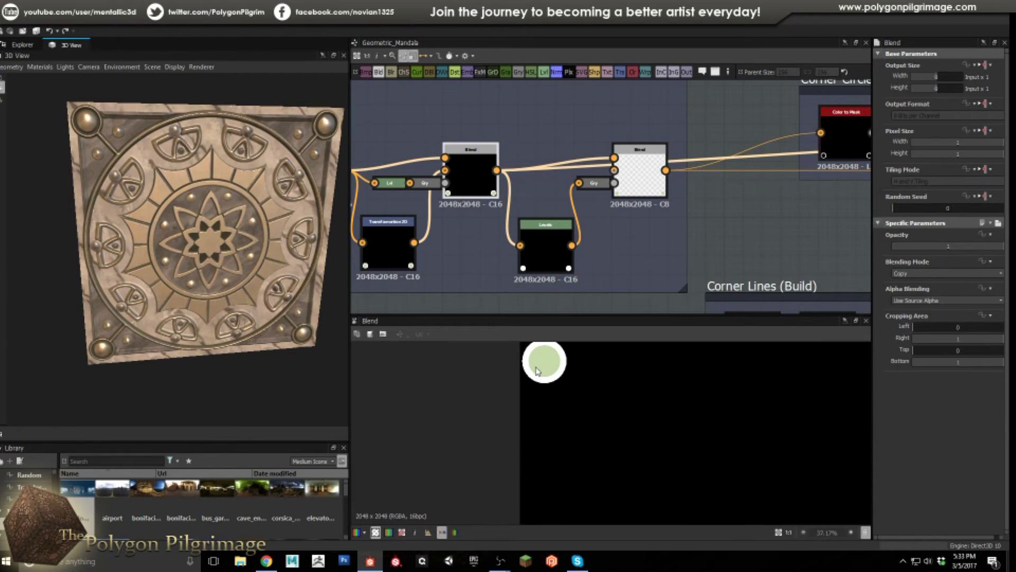
pyautogui.moveTo(90, 149); pyautogui.dragTo(117, 157)
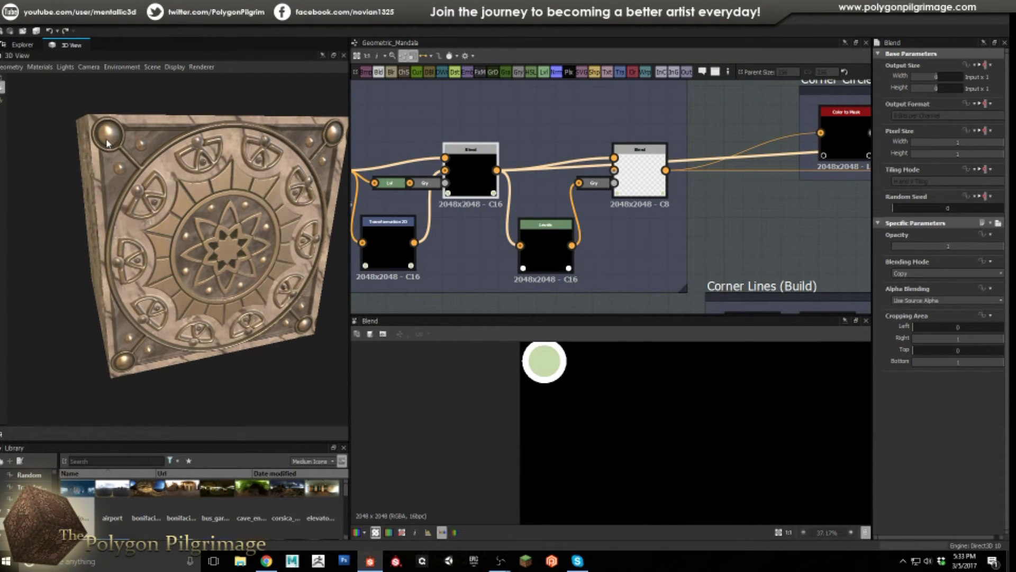
# - Preview the Corner Dots Blend and the Corner Circles Inner Color to Mask node in the Mask Factory frame
pyautogui.scroll(-7, 703, 209)
pyautogui.moveTo(715, 210); pyautogui.dragTo(579, 225, button='middle')
pyautogui.moveTo(820, 202); pyautogui.dragTo(449, 178, button='middle')
pyautogui.scroll(5, 582, 180)
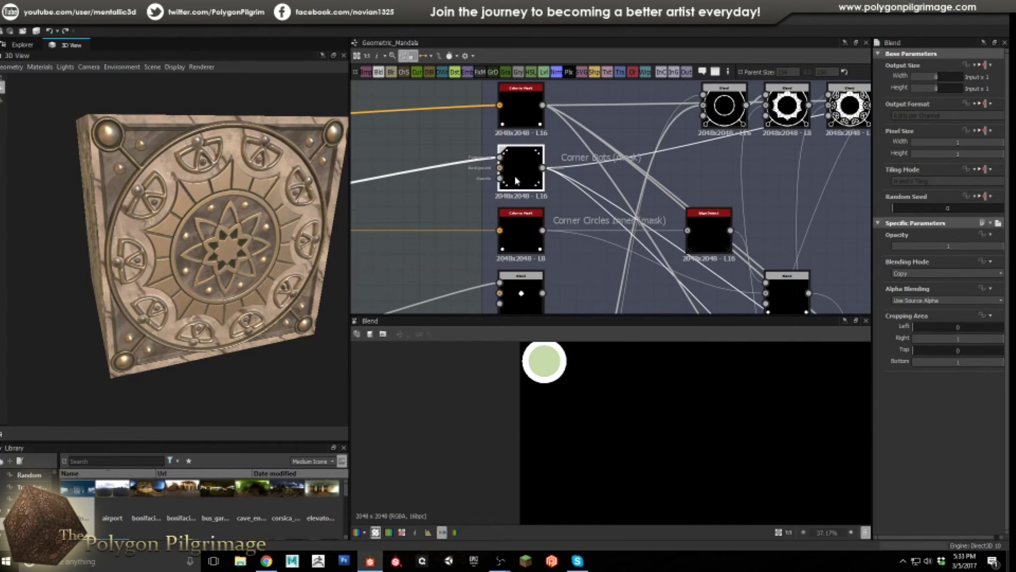
pyautogui.doubleClick(515, 176)
pyautogui.scroll(-7, 620, 410)
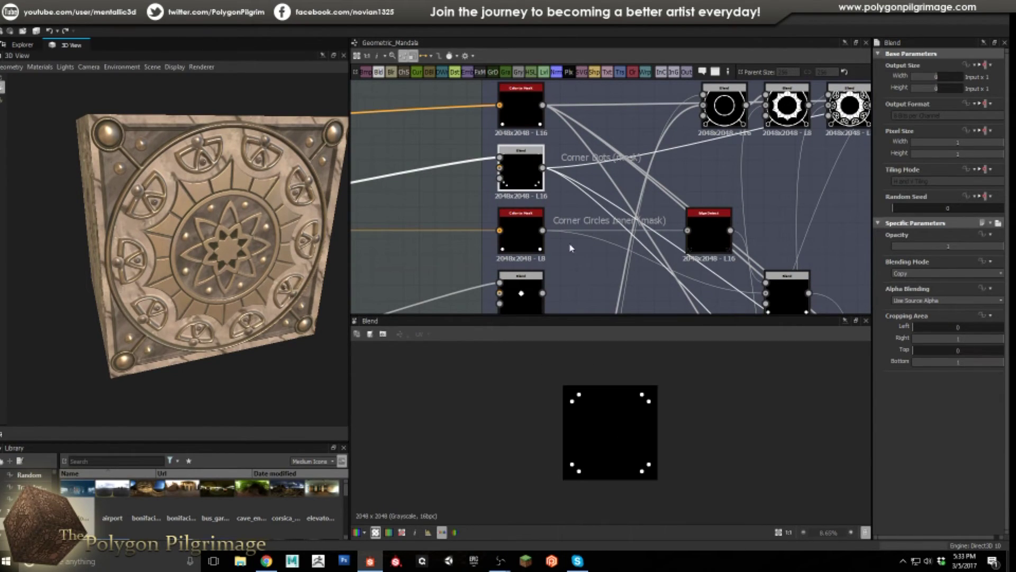
pyautogui.doubleClick(521, 233)
pyautogui.scroll(3, 620, 439)
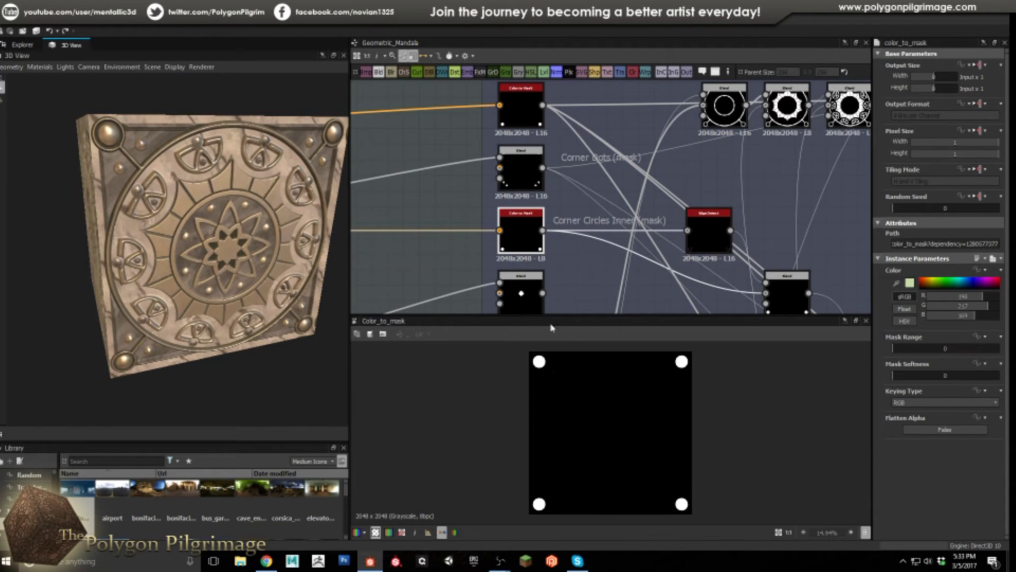
# - Compare the corner masks at the start of the Mask Factory's input column
pyautogui.moveTo(624, 222); pyautogui.dragTo(592, 186, button='middle')
pyautogui.scroll(-2, 545, 231)
pyautogui.click(485, 127)
pyautogui.click(486, 223)
pyautogui.scroll(-1, 570, 235)
pyautogui.moveTo(570, 235); pyautogui.dragTo(543, 206, button='middle')
pyautogui.scroll(-2, 582, 209)
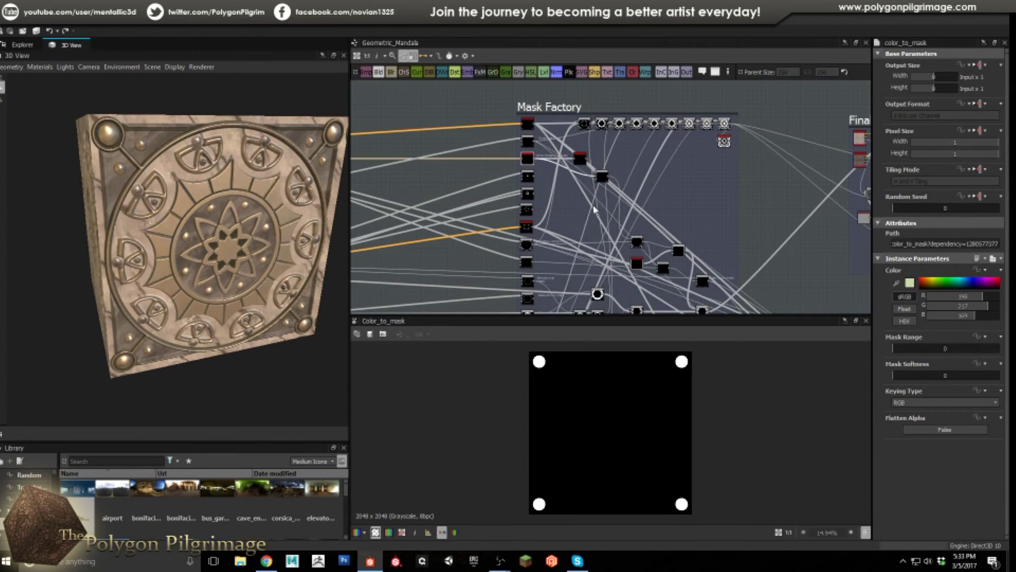
# - Preview the center floral masks below the corner masks, including the Subtract-mode Blend with the small star outline, and compare them with the tile
pyautogui.scroll(5, 534, 178)
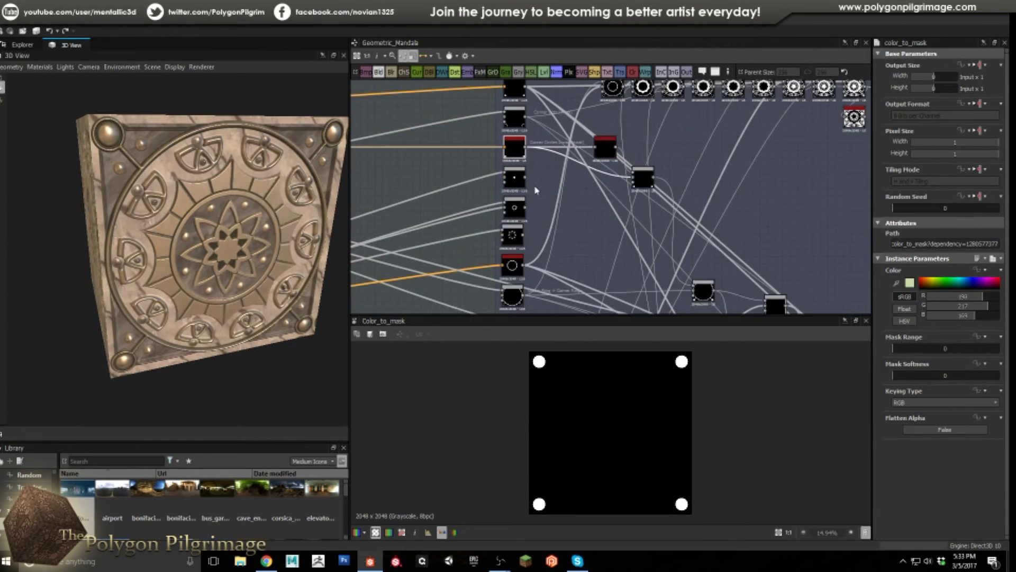
pyautogui.click(507, 180)
pyautogui.moveTo(514, 294); pyautogui.dragTo(511, 239, button='middle')
pyautogui.moveTo(509, 235); pyautogui.dragTo(512, 240)
pyautogui.moveTo(544, 213); pyautogui.dragTo(532, 150, button='middle')
pyautogui.moveTo(500, 226); pyautogui.dragTo(504, 231)
pyautogui.moveTo(507, 224); pyautogui.dragTo(521, 305, button='middle')
pyautogui.click(514, 139)
pyautogui.moveTo(514, 141); pyautogui.dragTo(512, 196, button='middle')
pyautogui.moveTo(546, 300); pyautogui.dragTo(541, 272, button='middle')
pyautogui.moveTo(278, 272); pyautogui.dragTo(211, 215)
pyautogui.click(483, 229)
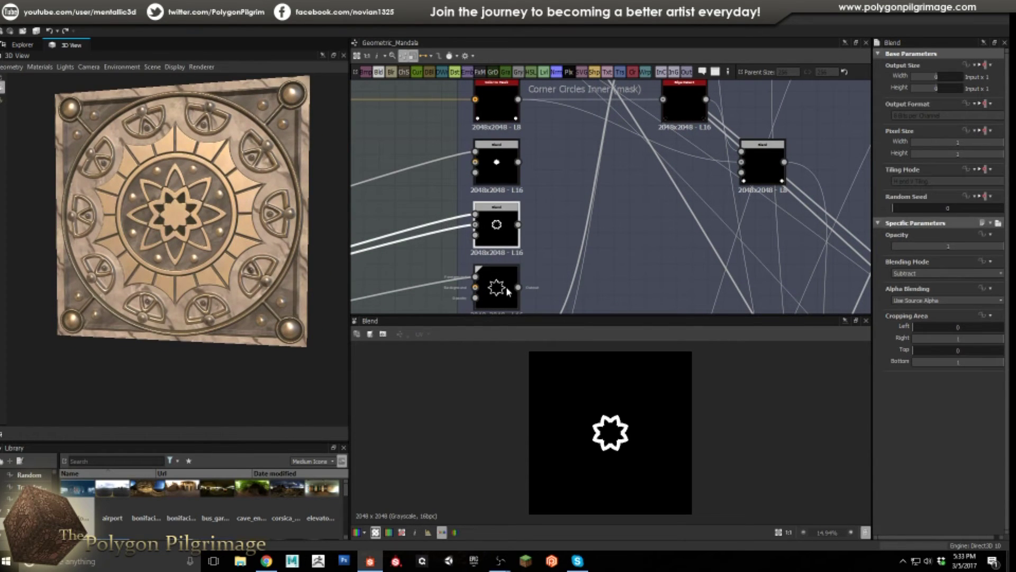
# - Preview the larger star outline Blend, the ring's Color to Mask node, and the Outter Ring + Corner Rings Blend
pyautogui.click(513, 279)
pyautogui.moveTo(528, 279); pyautogui.dragTo(551, 200, button='middle')
pyautogui.doubleClick(512, 216)
pyautogui.moveTo(557, 243); pyautogui.dragTo(564, 190, button='middle')
pyautogui.doubleClick(519, 219)
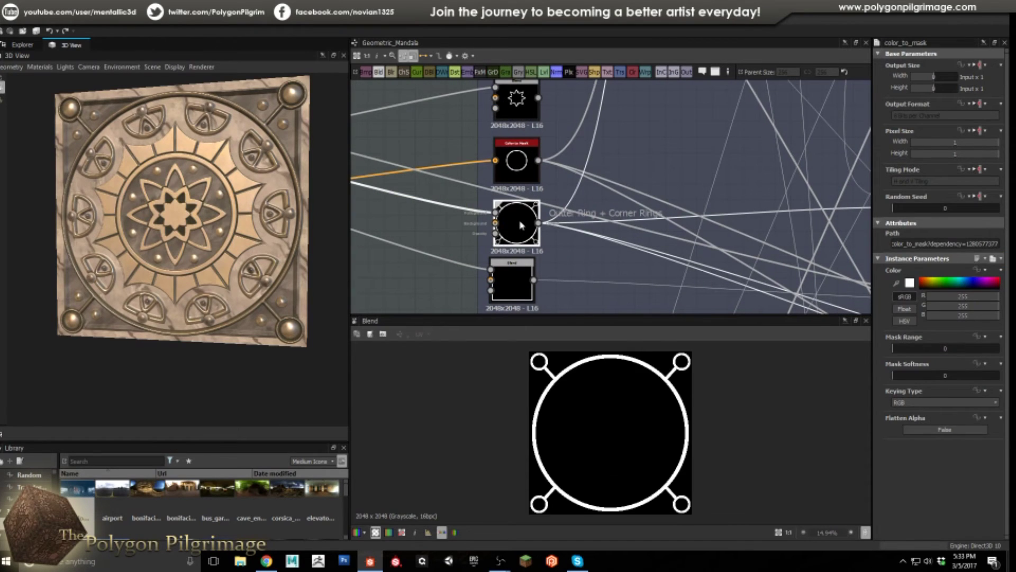
# - Preview the square frame Blend and the Add (Linear Dodge) Blend that joins the outer ring with filled corner circles
pyautogui.moveTo(558, 250); pyautogui.dragTo(561, 219, button='middle')
pyautogui.moveTo(514, 250); pyautogui.dragTo(519, 256)
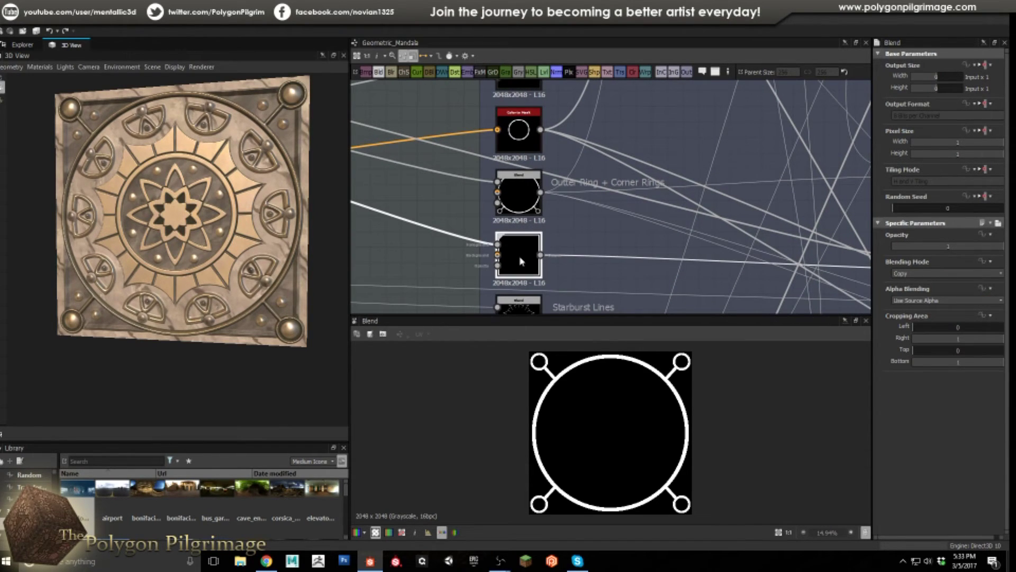
pyautogui.doubleClick(528, 255)
pyautogui.scroll(-1, 602, 253)
pyautogui.scroll(-1, 601, 254)
pyautogui.moveTo(724, 243); pyautogui.dragTo(633, 232, button='middle')
pyautogui.moveTo(723, 263); pyautogui.dragTo(623, 231, button='middle')
pyautogui.scroll(2, 658, 234)
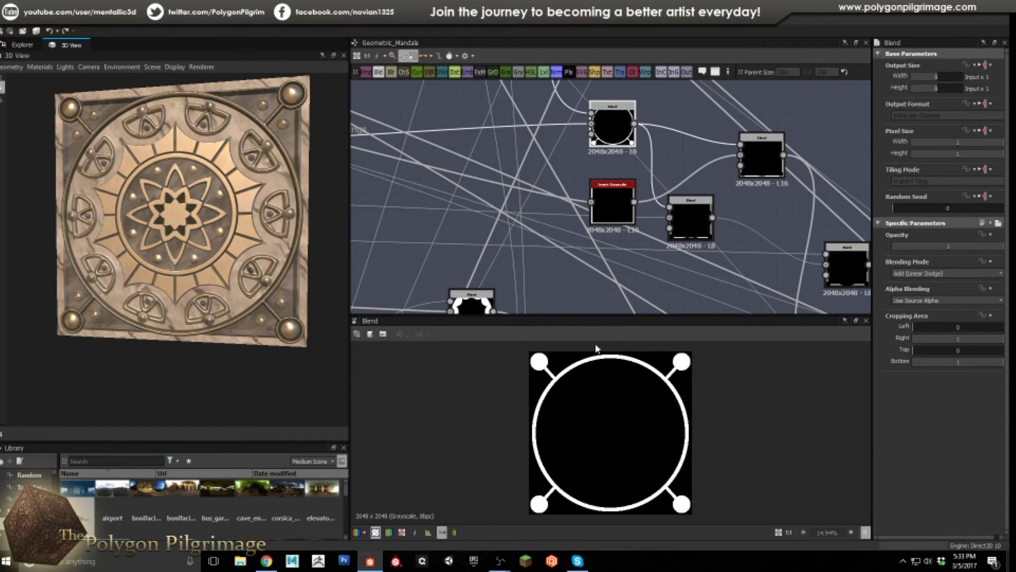
# - Trace the square frame mask from the input column to the Add (Linear Dodge) Blend holding the outer ring and filled corner circles
pyautogui.moveTo(511, 204); pyautogui.dragTo(607, 220, button='middle')
pyautogui.moveTo(517, 219); pyautogui.dragTo(610, 230, button='middle')
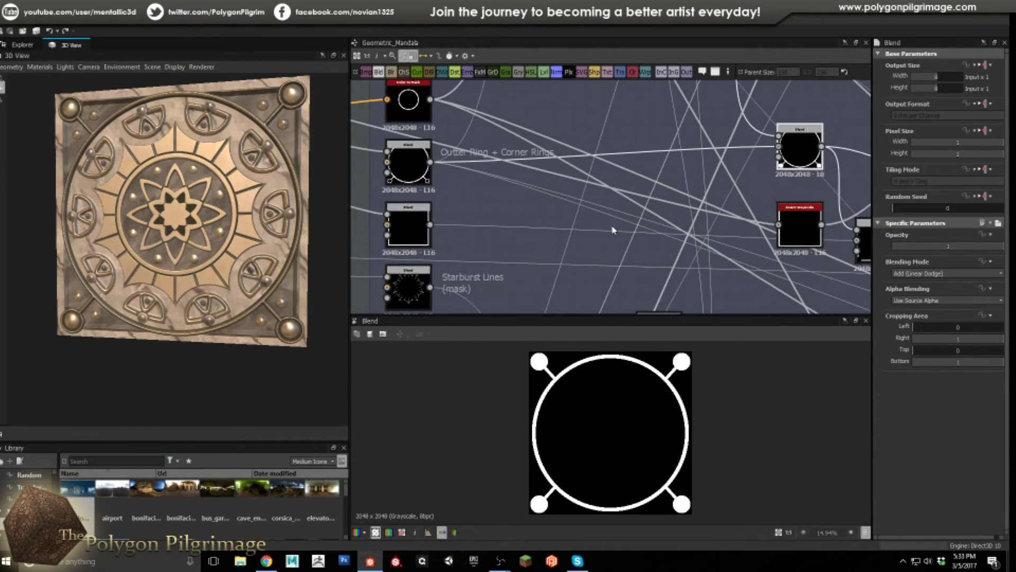
pyautogui.scroll(-1, 608, 228)
pyautogui.moveTo(545, 225); pyautogui.dragTo(548, 249, button='middle')
pyautogui.doubleClick(455, 206)
pyautogui.moveTo(620, 195); pyautogui.dragTo(581, 254, button='middle')
pyautogui.click(734, 259)
pyautogui.doubleClick(734, 259)
# - Preview the Subtract-mode Blend that cuts the ring and corner circles from the square frame, plus the Outter Square (mask) Blend it feeds
pyautogui.scroll(2, 525, 381)
pyautogui.scroll(-2, 526, 381)
pyautogui.moveTo(630, 225); pyautogui.dragTo(498, 135, button='middle')
pyautogui.scroll(2, 666, 218)
pyautogui.doubleClick(667, 219)
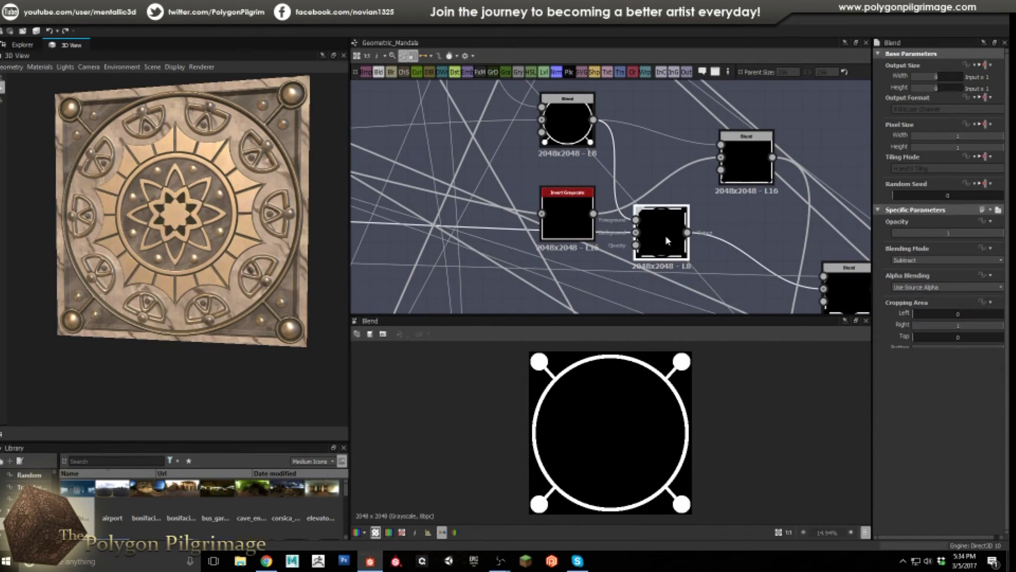
pyautogui.moveTo(717, 243); pyautogui.dragTo(636, 202, button='middle')
pyautogui.doubleClick(754, 260)
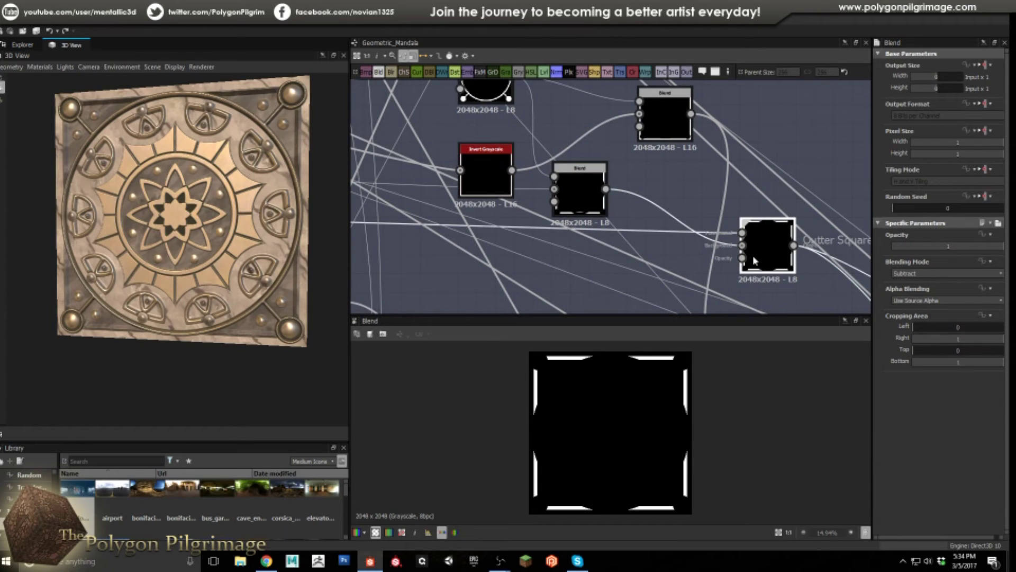
# - Compare the Outter Square mask with the outer border of the tile in the 3D view
pyautogui.moveTo(672, 236); pyautogui.dragTo(596, 200, button='middle')
pyautogui.scroll(-2, 598, 200)
pyautogui.moveTo(674, 232); pyautogui.dragTo(662, 216, button='middle')
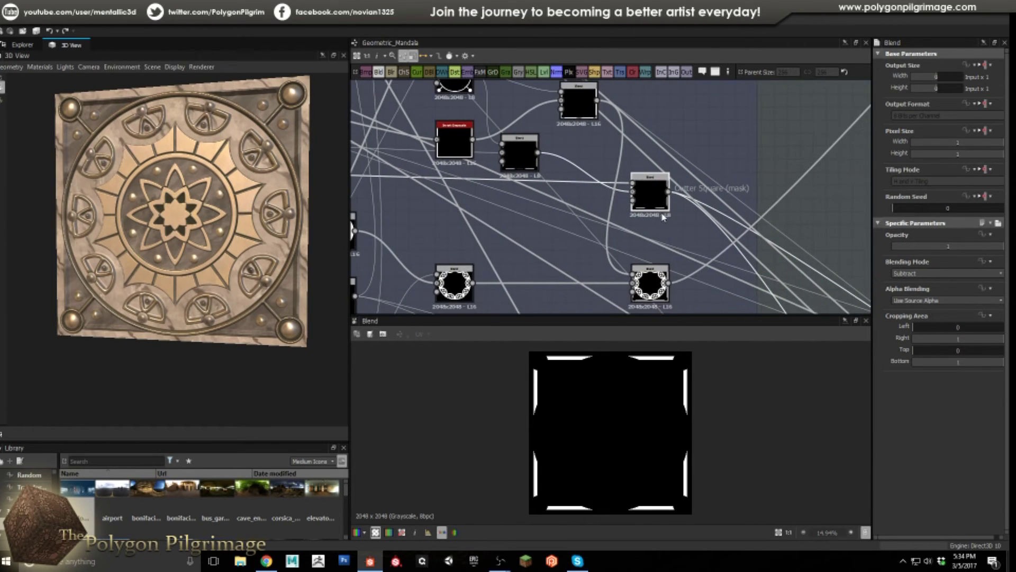
pyautogui.scroll(2, 657, 196)
pyautogui.moveTo(248, 177); pyautogui.dragTo(282, 133)
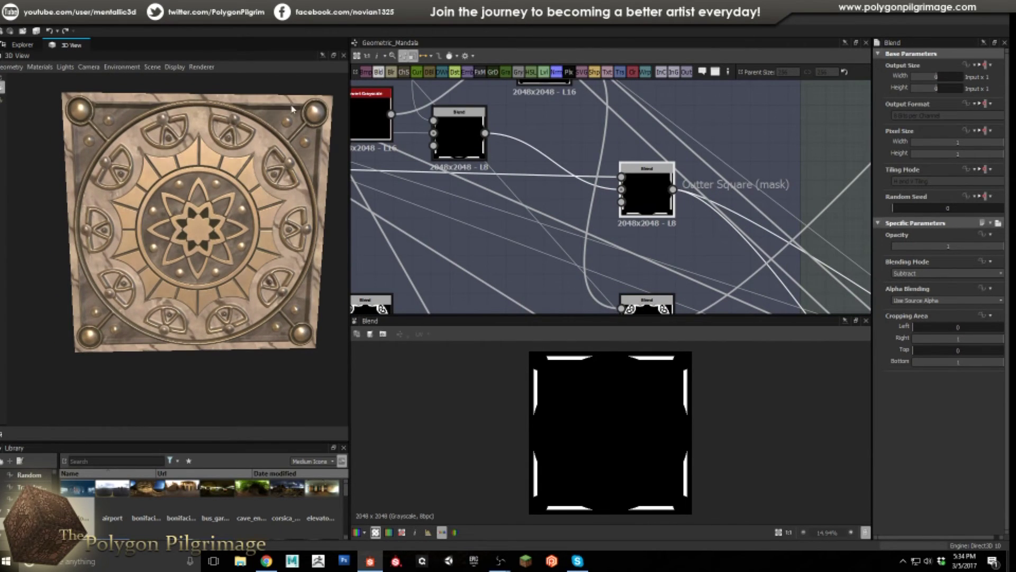
pyautogui.moveTo(561, 213); pyautogui.dragTo(588, 219, button='middle')
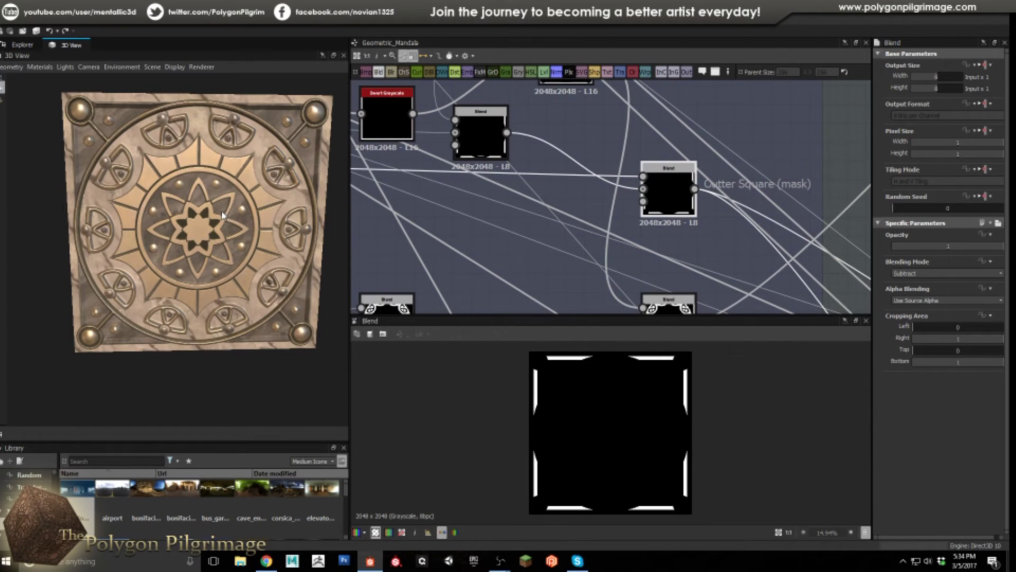
pyautogui.moveTo(224, 214); pyautogui.dragTo(247, 130)
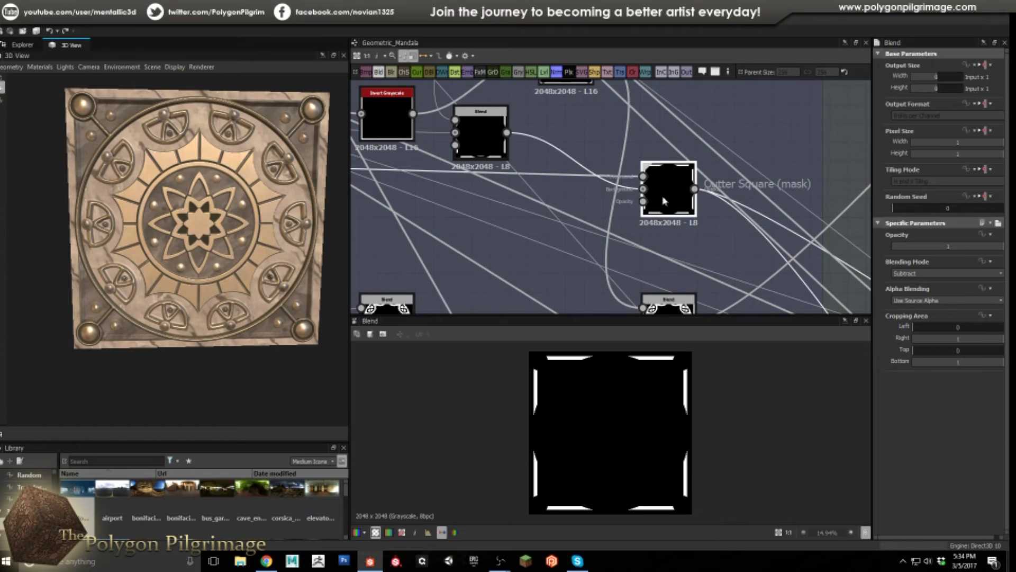
# - Preview the starburst masks in the Mask Factory's input column, including Starburst Trim and Starburst Area
pyautogui.scroll(-5, 659, 200)
pyautogui.moveTo(406, 179); pyautogui.dragTo(532, 147, button='middle')
pyautogui.scroll(2, 508, 218)
pyautogui.doubleClick(481, 225)
pyautogui.doubleClick(490, 200)
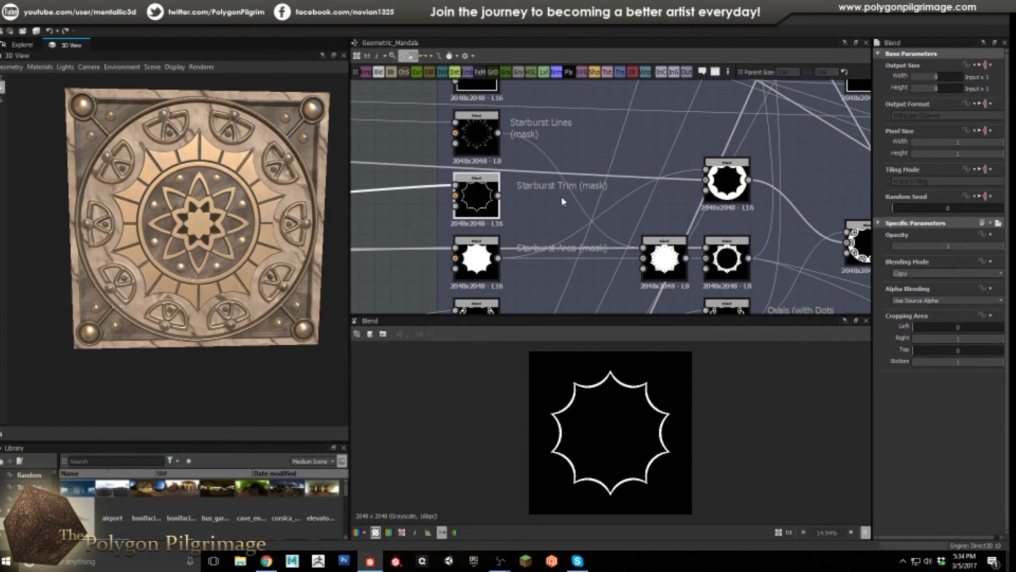
pyautogui.moveTo(549, 223); pyautogui.dragTo(546, 185, button='middle')
pyautogui.scroll(2, 515, 203)
pyautogui.doubleClick(463, 227)
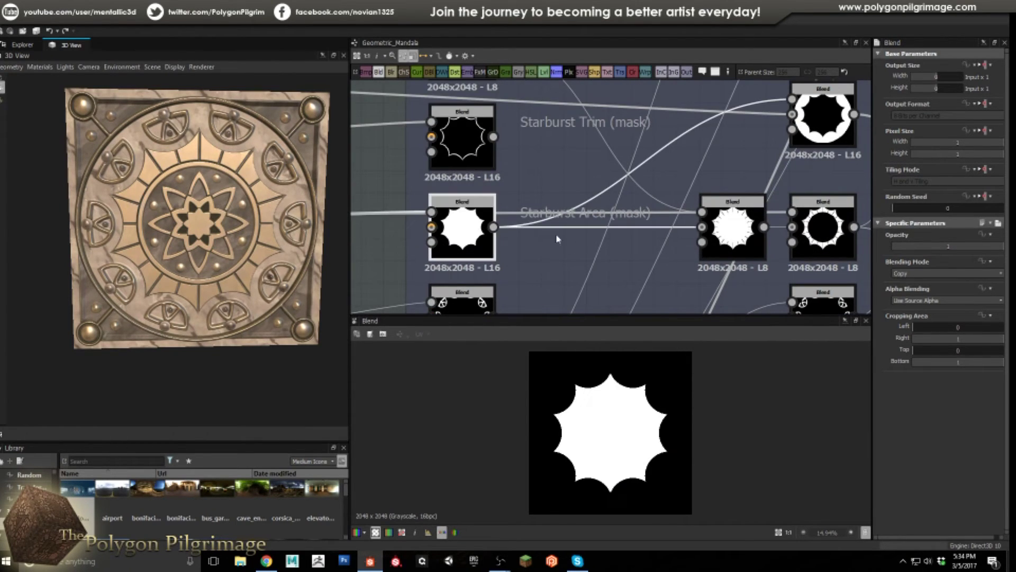
# - Move the Subtract Blend joining Starburst Lines and Starburst Area slightly upward in the graph and preview its mask
pyautogui.scroll(-1, 556, 233)
pyautogui.scroll(-3, 566, 242)
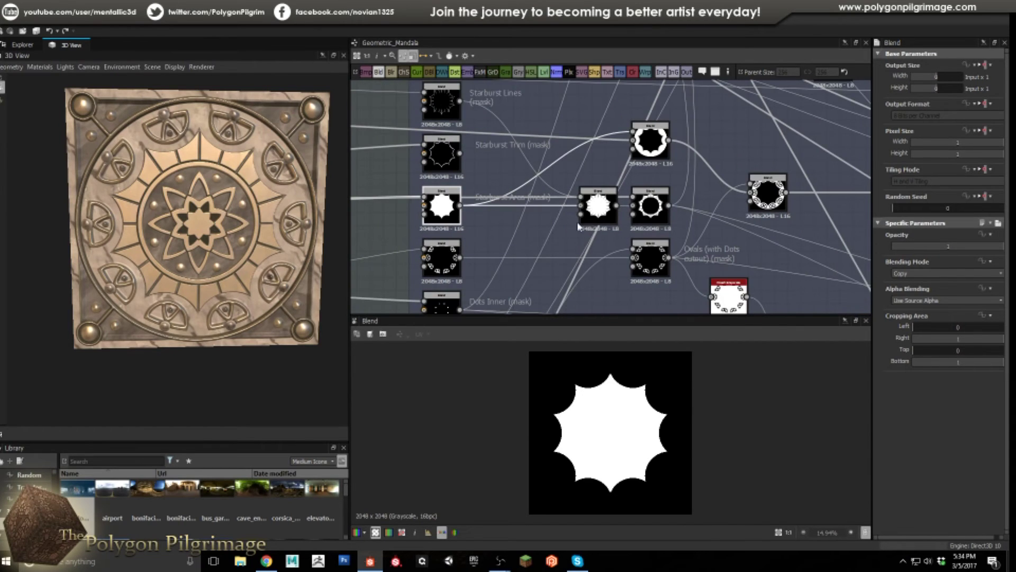
pyautogui.scroll(2, 582, 241)
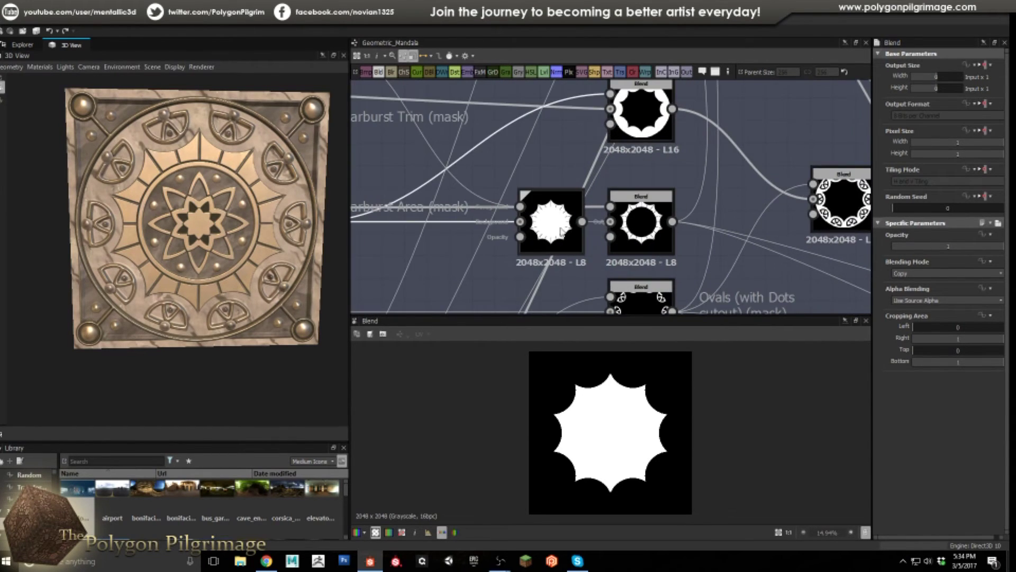
pyautogui.scroll(-2, 557, 228)
pyautogui.moveTo(559, 228); pyautogui.dragTo(559, 205)
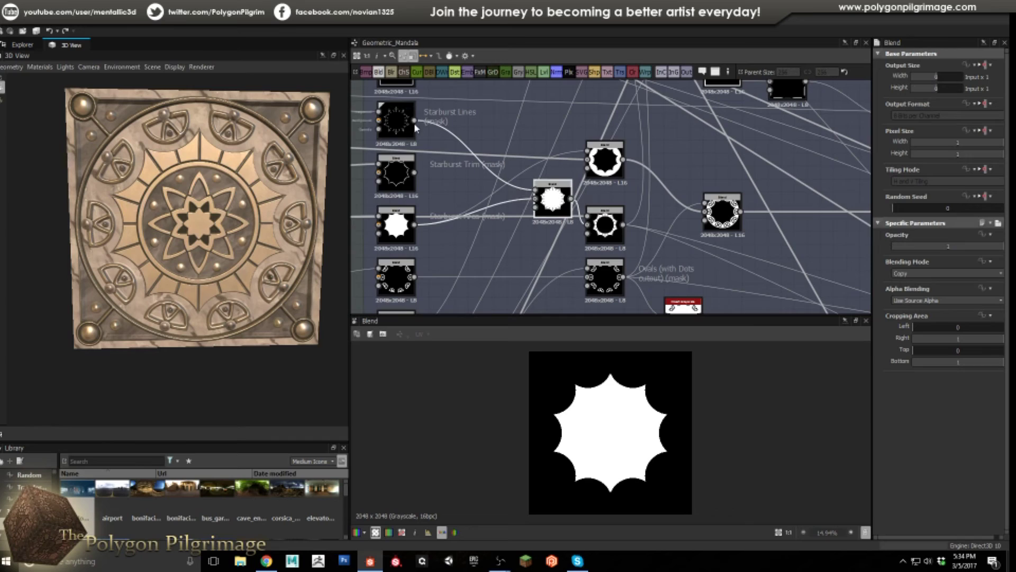
pyautogui.scroll(2, 410, 221)
pyautogui.doubleClick(615, 195)
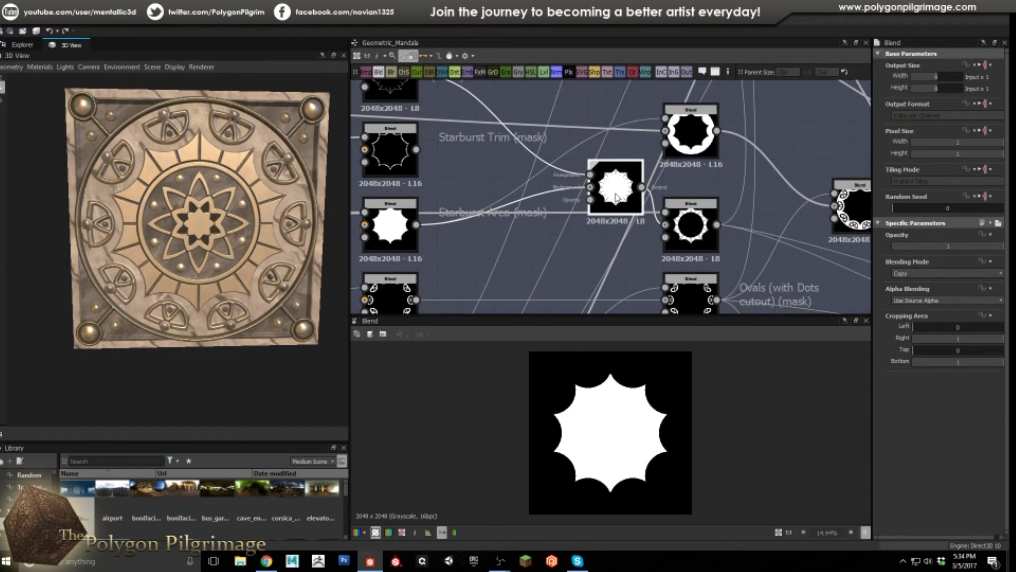
pyautogui.scroll(2, 573, 446)
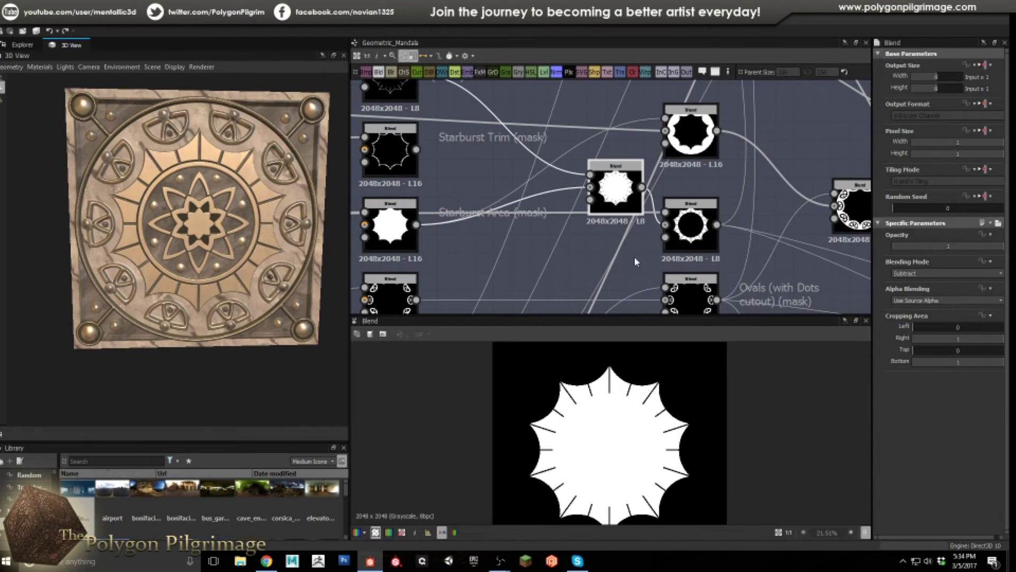
# - Move the adjacent Blend that cuts the circular center out of the starburst slightly away from its source and preview its mask
pyautogui.moveTo(697, 228); pyautogui.dragTo(716, 227)
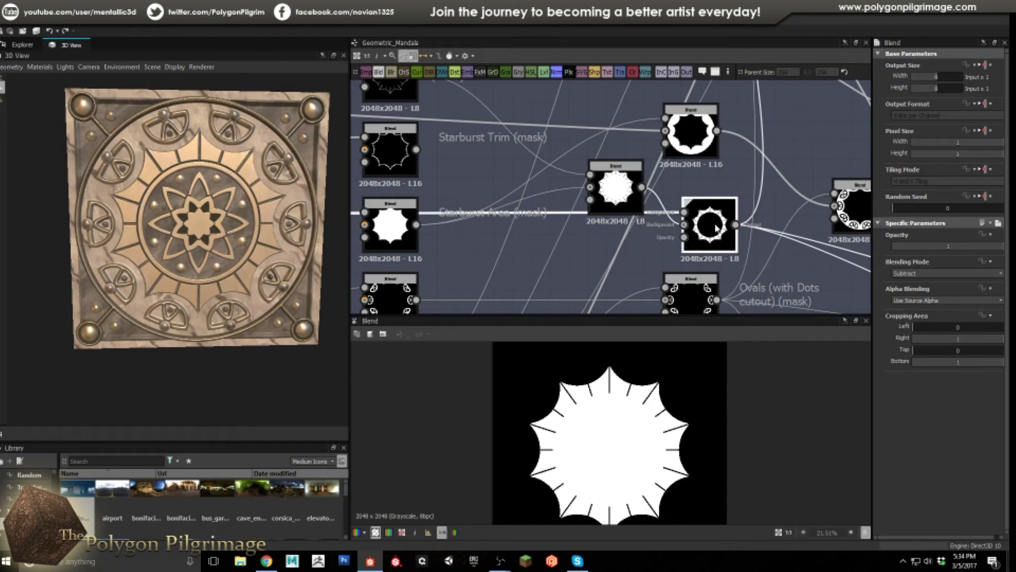
pyautogui.doubleClick(716, 228)
pyautogui.scroll(-5, 662, 251)
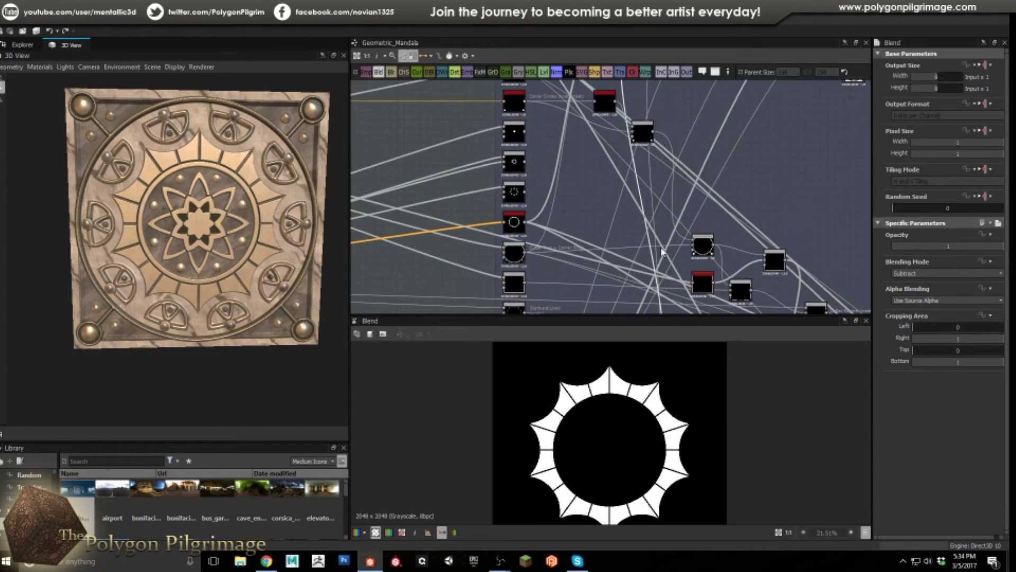
pyautogui.moveTo(662, 251); pyautogui.dragTo(658, 172, button='middle')
pyautogui.scroll(4, 657, 172)
pyautogui.moveTo(502, 186); pyautogui.dragTo(510, 209, button='middle')
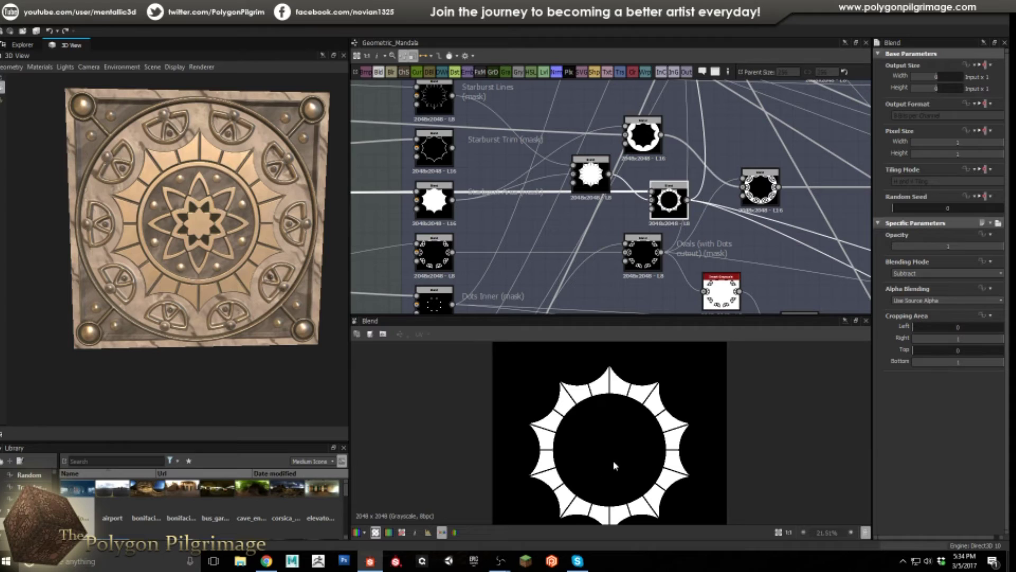
# - Compare the hollow starburst mask with the gold starburst on the tile in the 3D view
pyautogui.moveTo(248, 243); pyautogui.dragTo(192, 151)
pyautogui.scroll(1, 228, 175)
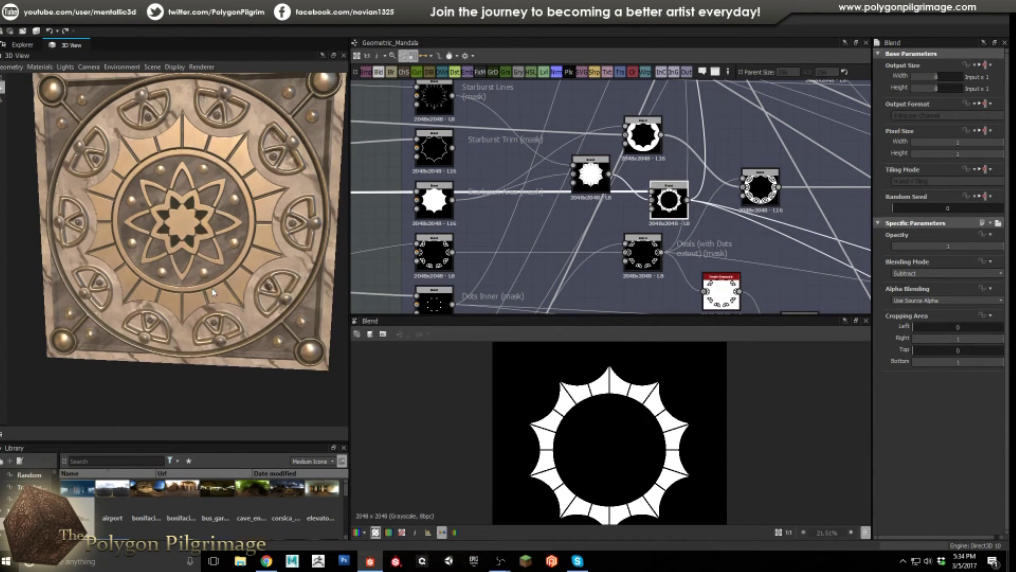
pyautogui.moveTo(216, 251); pyautogui.dragTo(239, 242)
# - Preview the ovals mask Blend below Starburst Area in the input column
pyautogui.moveTo(673, 226); pyautogui.dragTo(631, 196, button='middle')
pyautogui.moveTo(594, 240); pyautogui.dragTo(652, 179, button='middle')
pyautogui.scroll(-1, 652, 178)
pyautogui.scroll(2, 479, 181)
pyautogui.moveTo(479, 181); pyautogui.dragTo(503, 170, button='middle')
pyautogui.doubleClick(506, 156)
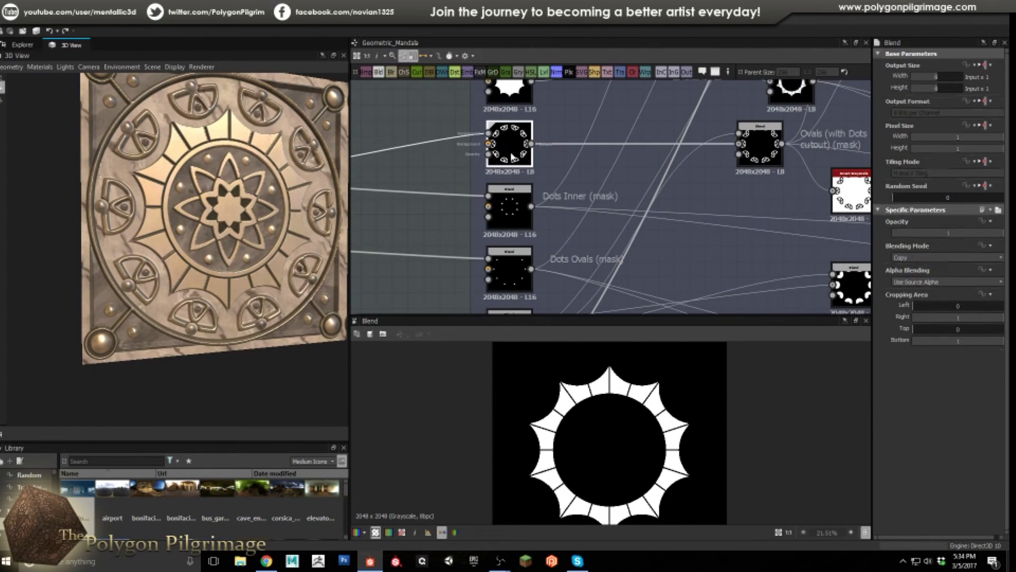
# - Compare the Ovals (with Dots cutout) mask with the plain ovals mask and the ovals on the tile
pyautogui.moveTo(760, 178); pyautogui.dragTo(648, 189, button='middle')
pyautogui.click(656, 171)
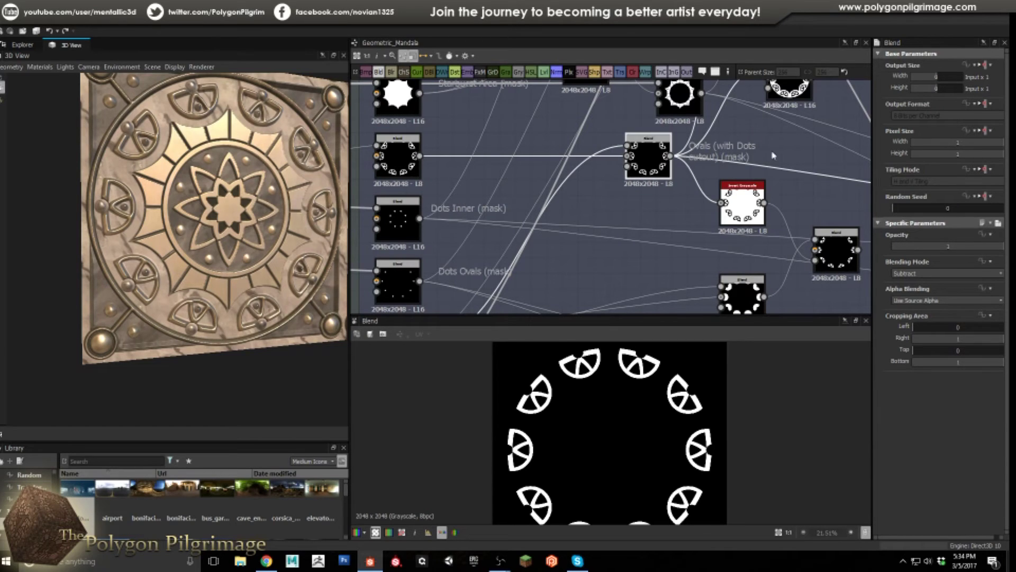
pyautogui.scroll(2, 678, 154)
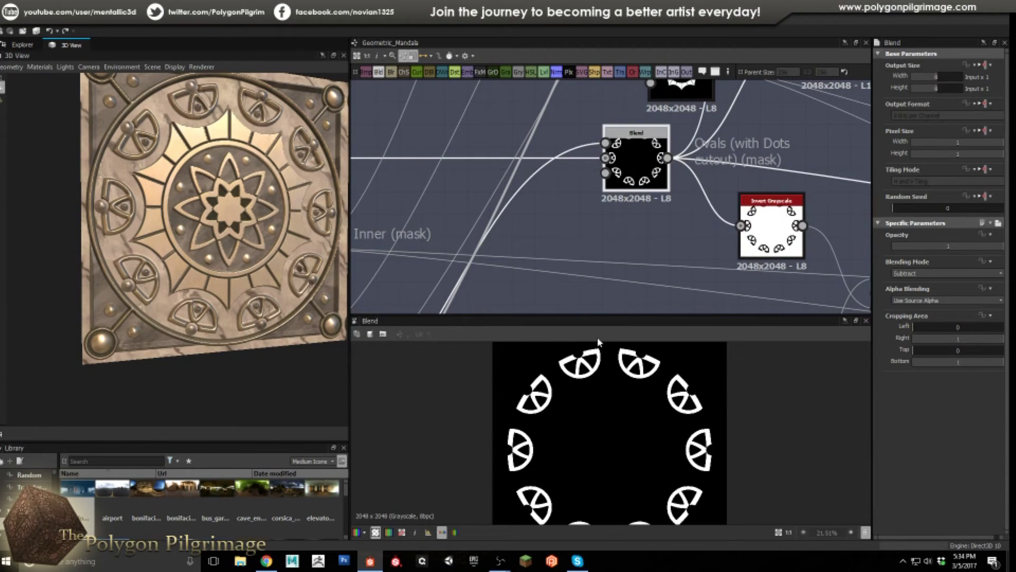
pyautogui.scroll(-2, 514, 271)
pyautogui.click(489, 196)
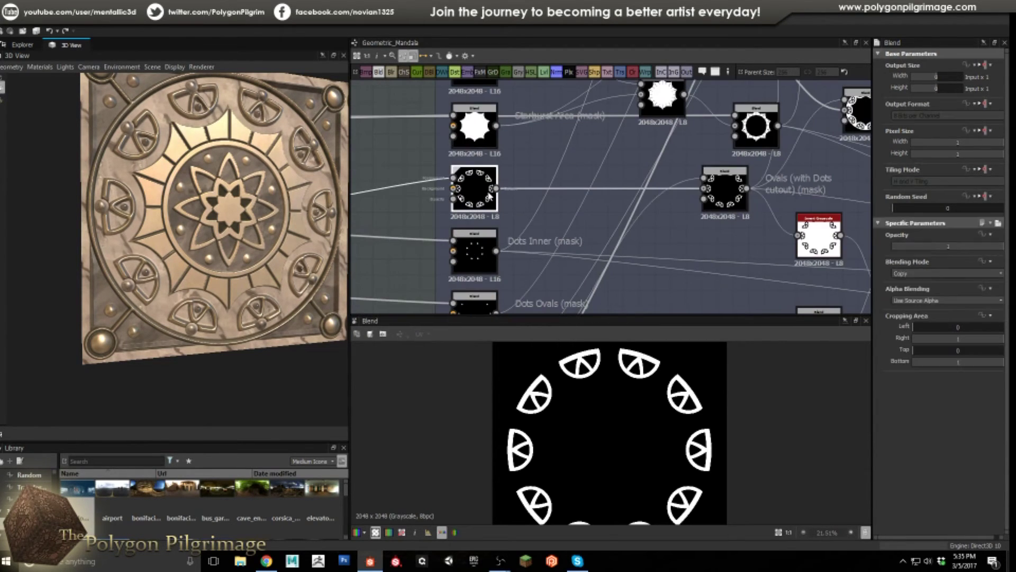
pyautogui.moveTo(264, 110); pyautogui.dragTo(256, 159)
pyautogui.scroll(2, 247, 123)
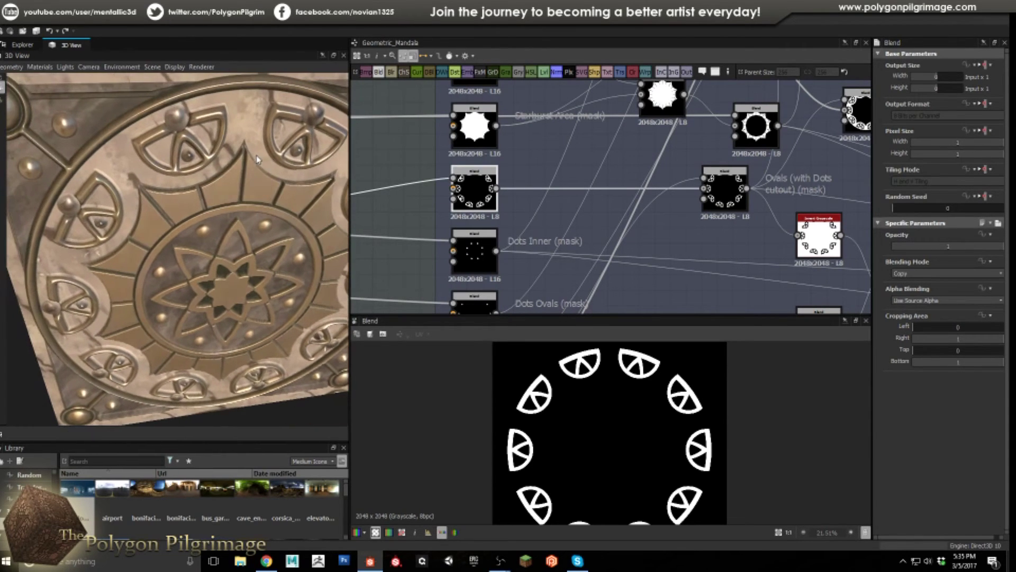
# - Preview the Ovals (with Dots cutout) Blend and the Blend that uses its inverted version to isolate the oval fills
pyautogui.click(729, 193)
pyautogui.moveTo(759, 212); pyautogui.dragTo(671, 208, button='middle')
pyautogui.scroll(-2, 695, 238)
pyautogui.click(706, 217)
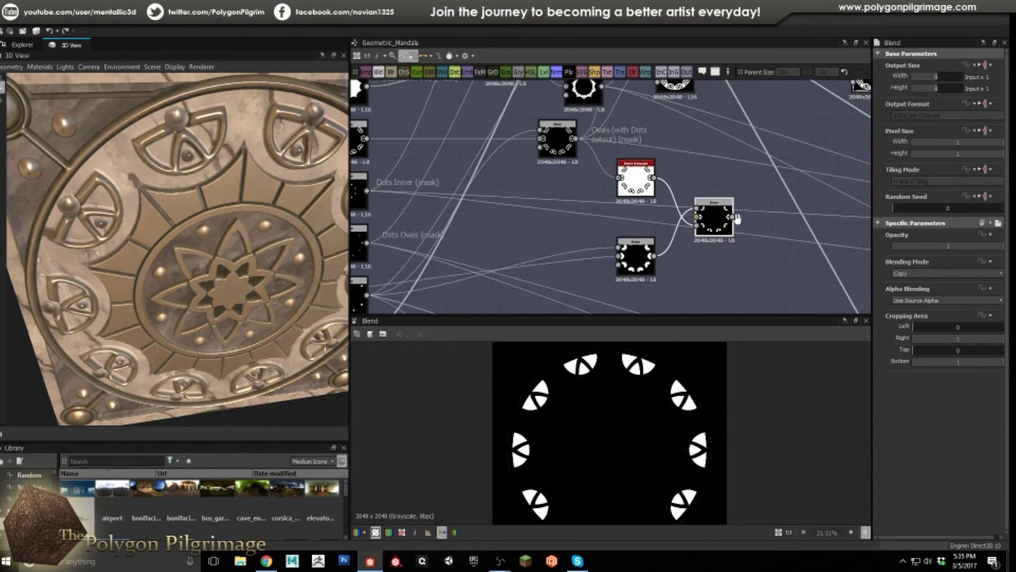
# - Shift the oval-fill Blend slightly away from its two inputs and compare its mask with the ovals on the tile
pyautogui.scroll(-2, 737, 218)
pyautogui.moveTo(737, 218); pyautogui.dragTo(639, 208, button='middle')
pyautogui.moveTo(625, 211)
pyautogui.mouseDown()
pyautogui.moveTo(625, 247)
pyautogui.moveTo(624, 210)
pyautogui.mouseUp()
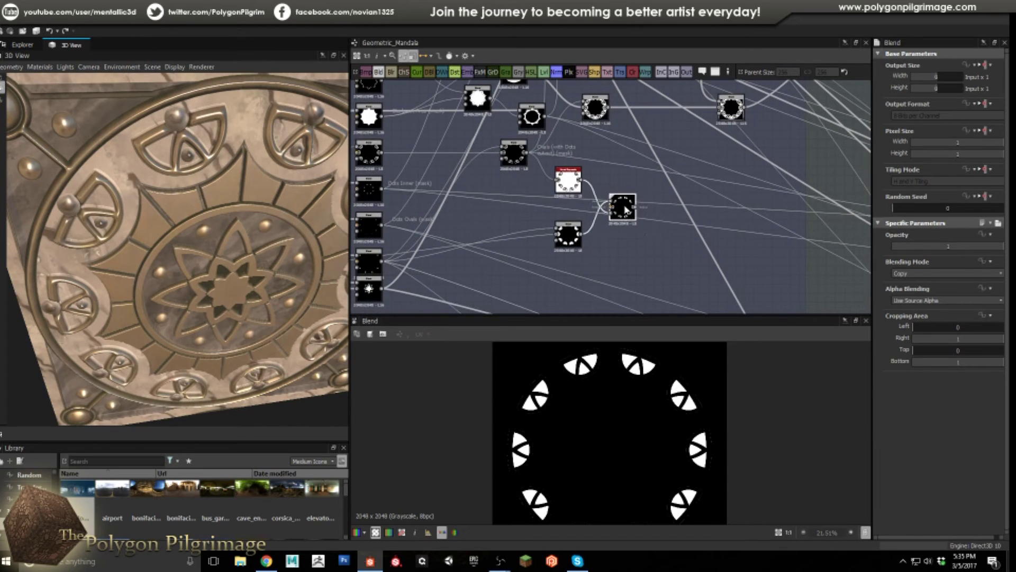
pyautogui.moveTo(213, 209); pyautogui.dragTo(214, 206)
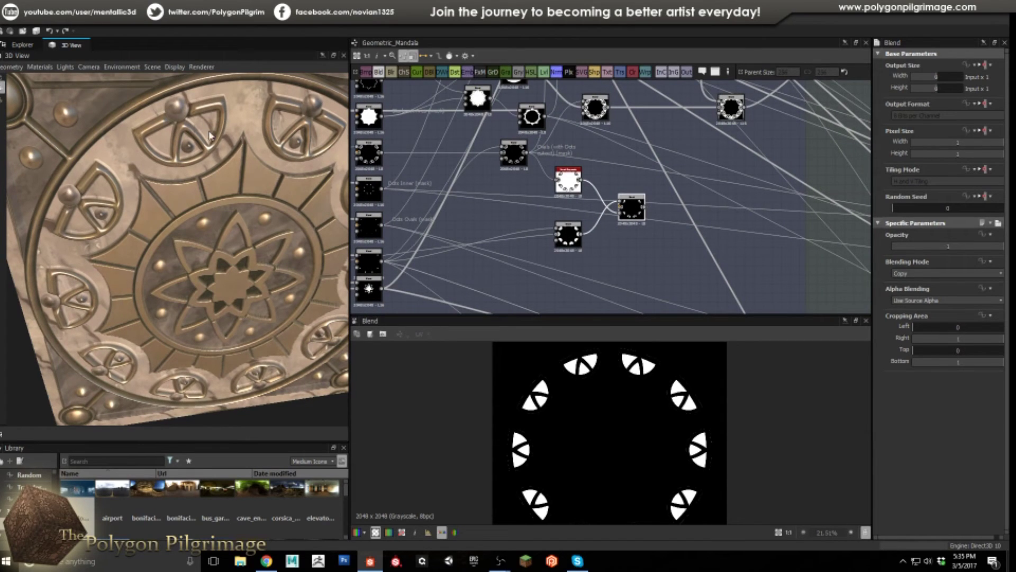
pyautogui.scroll(2, 622, 200)
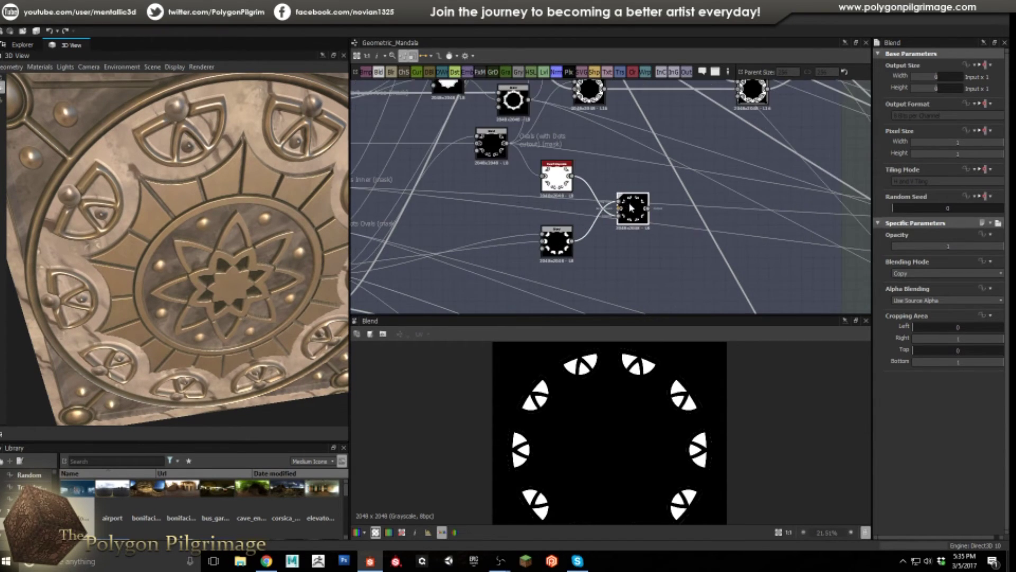
# - Preview the dot masks in the input column, ending with the larger dots below Dots Ovals
pyautogui.moveTo(381, 221); pyautogui.dragTo(558, 213, button='middle')
pyautogui.scroll(1, 525, 211)
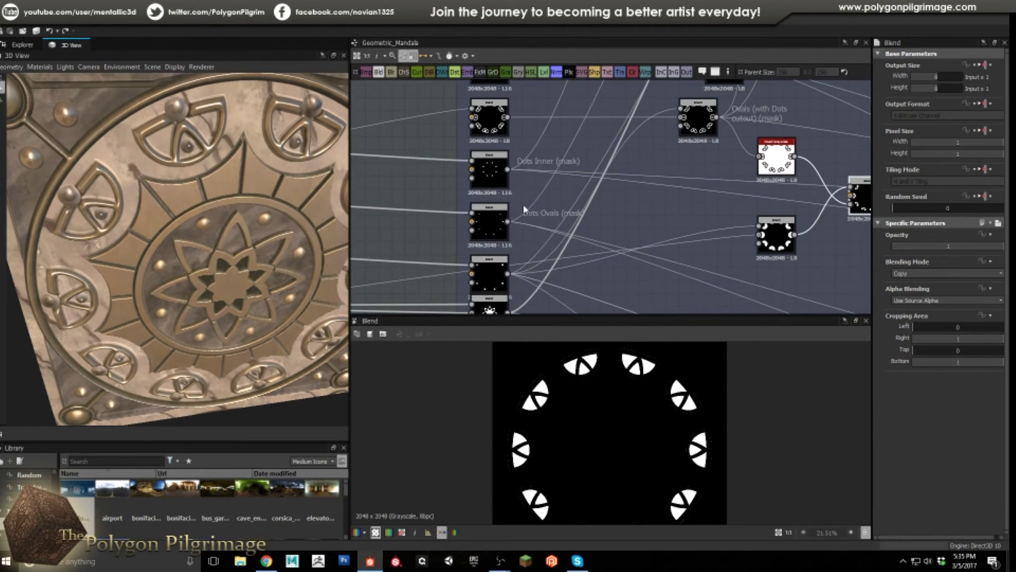
pyautogui.moveTo(504, 179); pyautogui.dragTo(507, 276)
pyautogui.scroll(-1, 558, 214)
pyautogui.moveTo(506, 277); pyautogui.dragTo(548, 221, button='middle')
pyautogui.scroll(2, 527, 234)
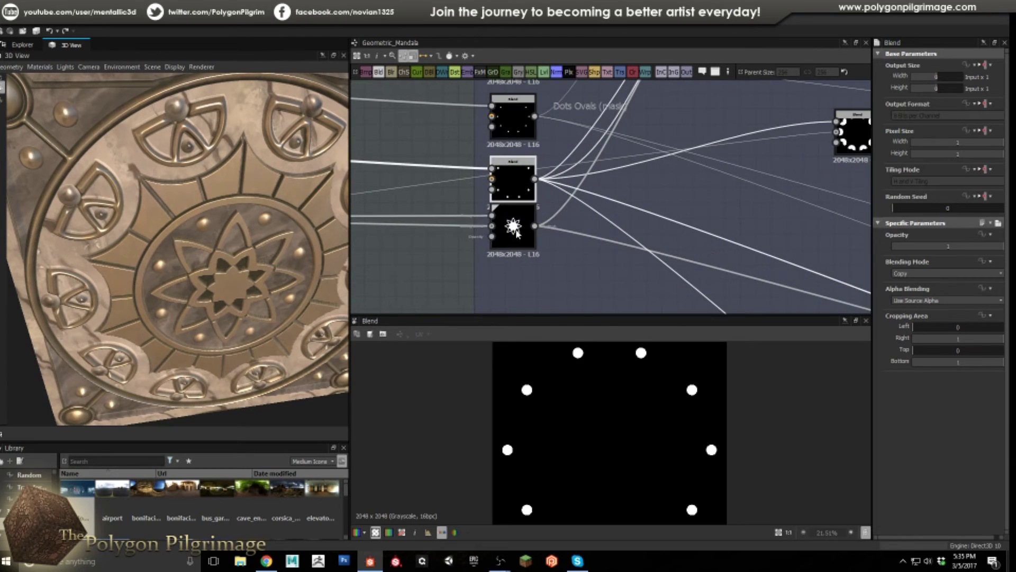
# - Preview the Add (Linear Dodge) Blend with the center flower and compare it with the middle of the tile
pyautogui.doubleClick(517, 233)
pyautogui.moveTo(245, 288); pyautogui.dragTo(243, 260)
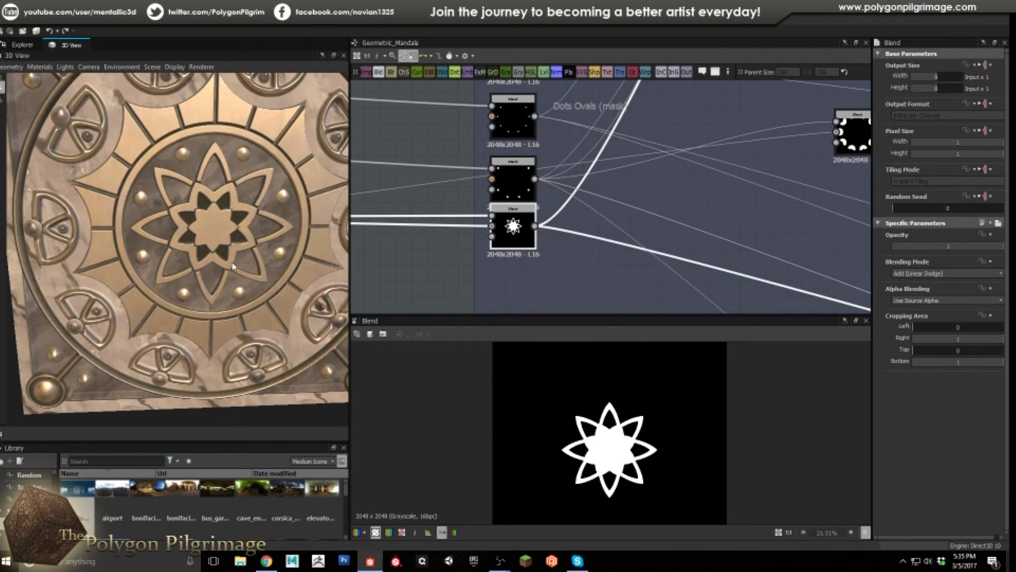
# - Preview the first Blend of the upper row, which joins the inner ring with the outer ring and corner circles
pyautogui.scroll(-5, 649, 208)
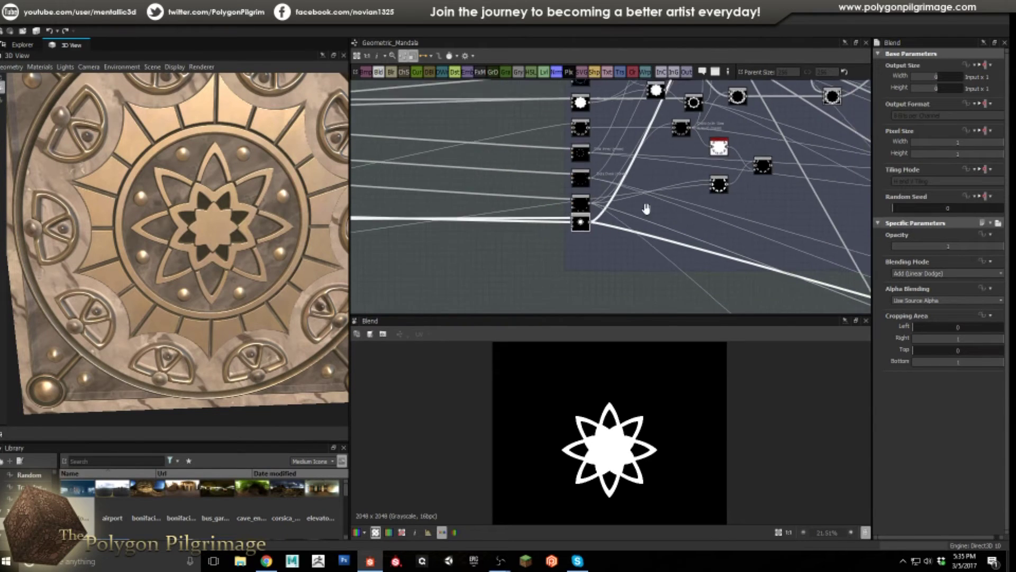
pyautogui.scroll(-2, 654, 215)
pyautogui.moveTo(654, 215); pyautogui.dragTo(622, 252, button='middle')
pyautogui.moveTo(630, 180); pyautogui.dragTo(609, 225, button='middle')
pyautogui.moveTo(616, 169); pyautogui.dragTo(615, 217, button='middle')
pyautogui.scroll(2, 587, 178)
pyautogui.scroll(5, 565, 149)
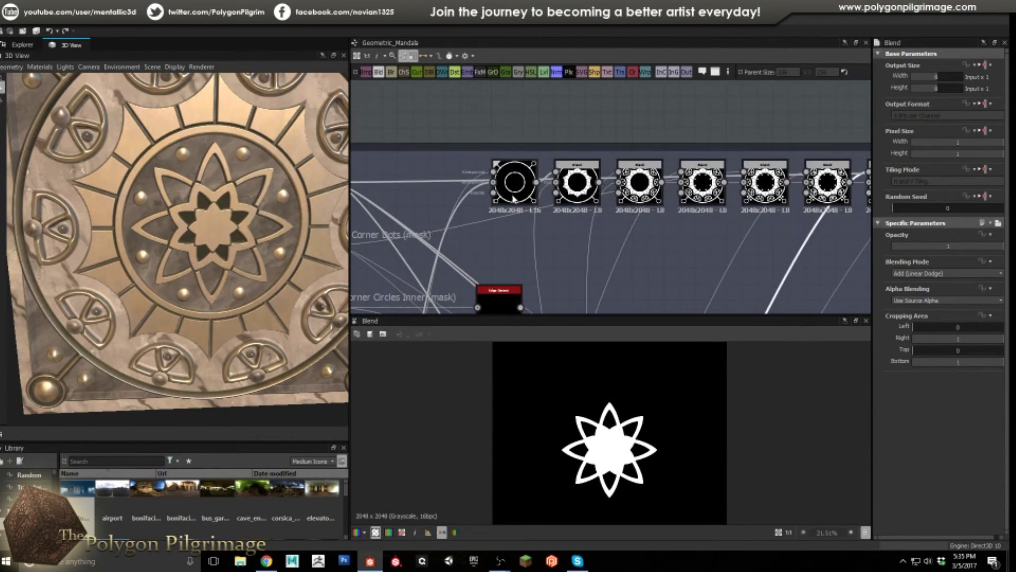
pyautogui.doubleClick(512, 197)
pyautogui.moveTo(716, 226)
pyautogui.mouseDown(button='middle')
pyautogui.moveTo(518, 220)
pyautogui.moveTo(715, 220)
pyautogui.mouseUp(button='middle')
pyautogui.scroll(-4, 615, 409)
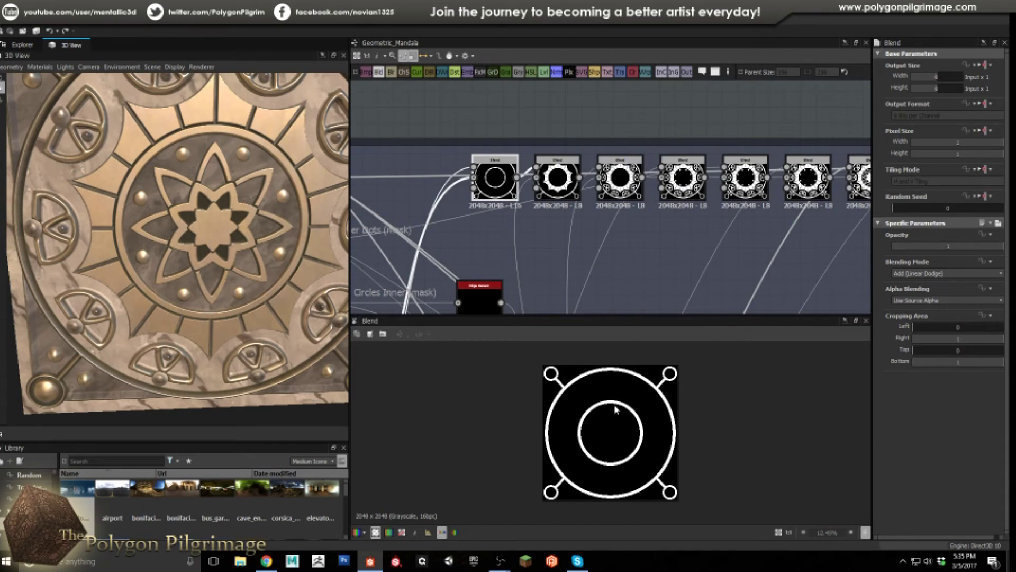
# - Preview the successive Add (Linear Dodge) Blends along the upper row, through the one that adds the center flower
pyautogui.click(557, 178)
pyautogui.click(622, 179)
pyautogui.click(682, 179)
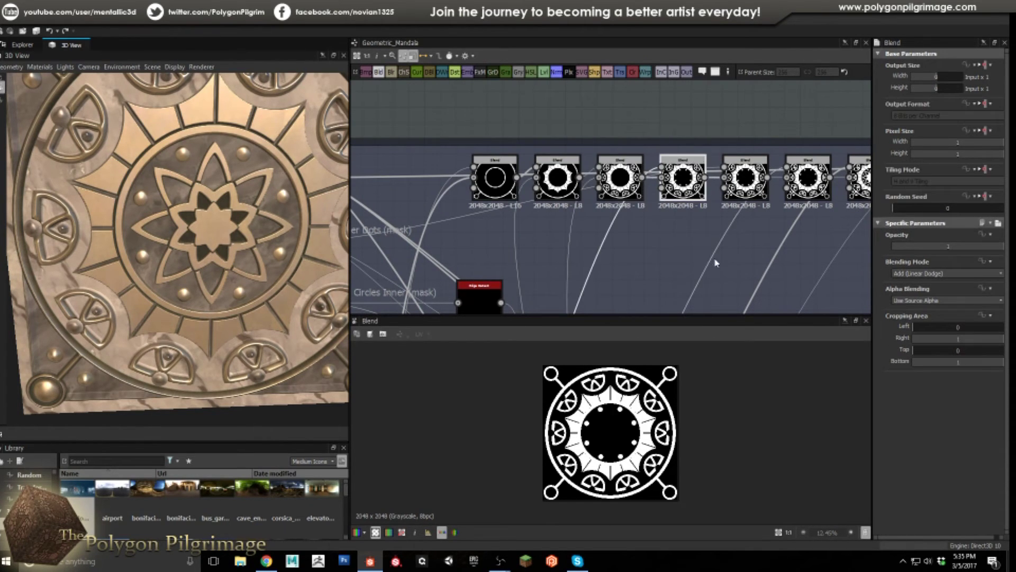
pyautogui.moveTo(683, 183); pyautogui.dragTo(594, 189, button='middle')
pyautogui.click(657, 185)
pyautogui.click(721, 186)
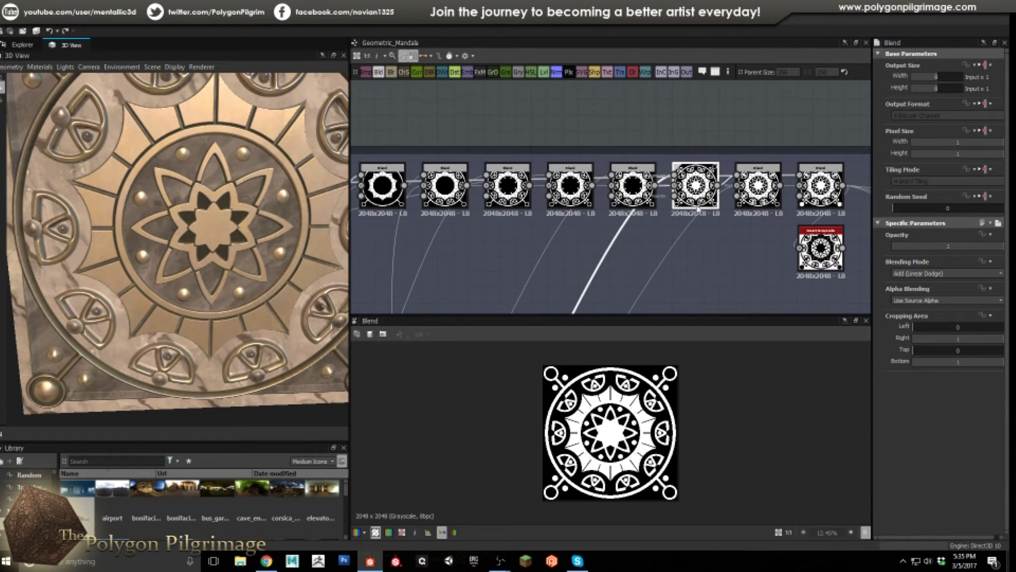
# - Preview the last two Add (Linear Dodge) Blends of the upper row and examine the filled corner circles up close
pyautogui.moveTo(761, 201); pyautogui.dragTo(676, 203, button='middle')
pyautogui.click(676, 204)
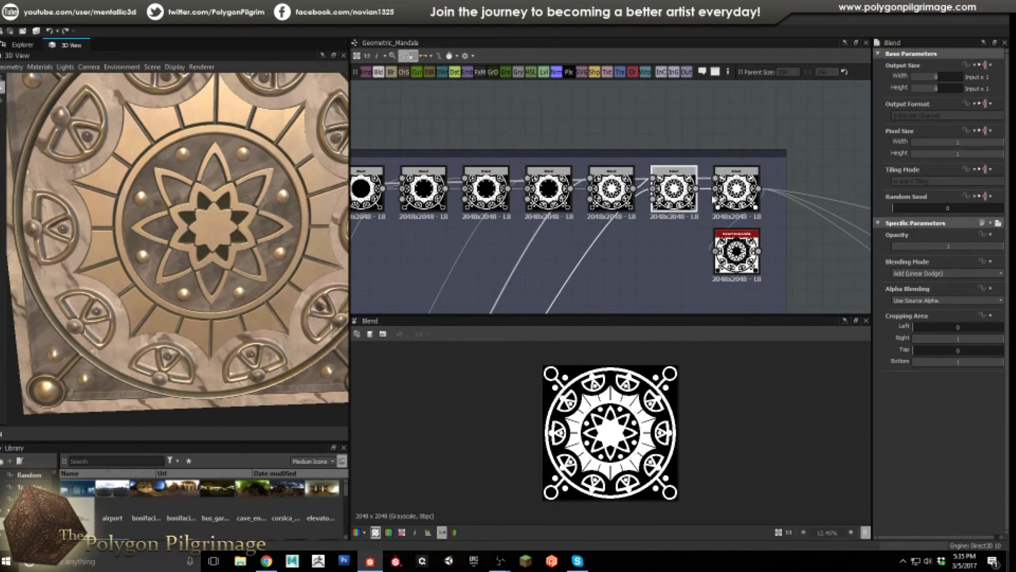
pyautogui.moveTo(760, 188); pyautogui.dragTo(711, 252)
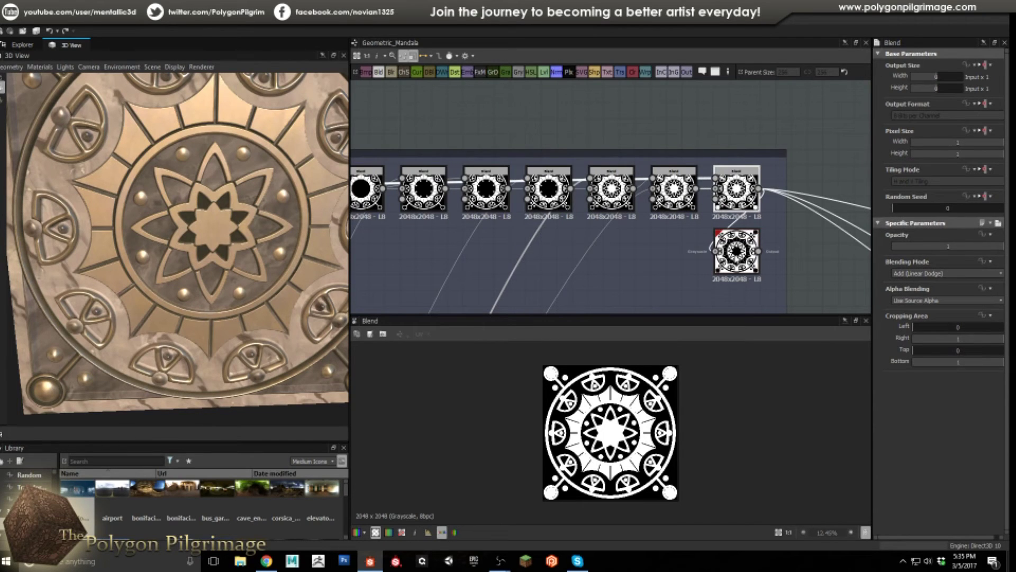
pyautogui.scroll(3, 519, 368)
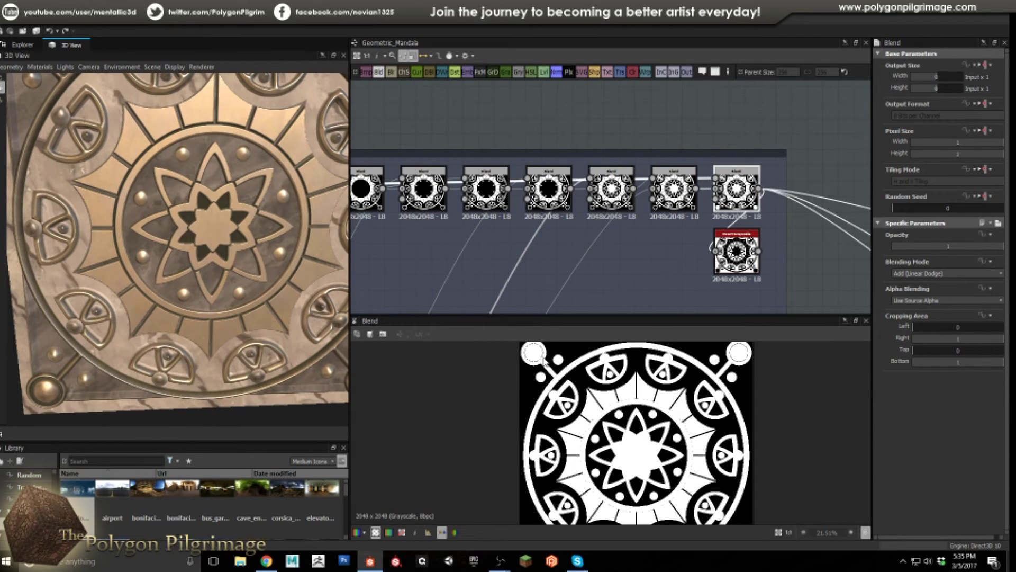
pyautogui.scroll(-3, 613, 401)
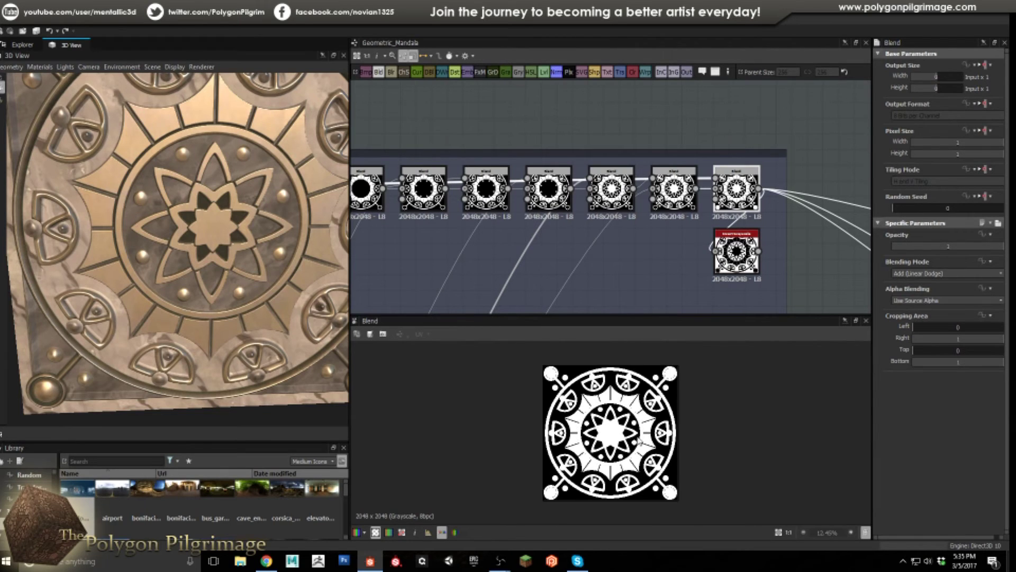
# - Compare the last Blend of the upper row with the tile's raised shapes, viewing the 3D cube from several sides
pyautogui.moveTo(203, 268); pyautogui.dragTo(238, 249)
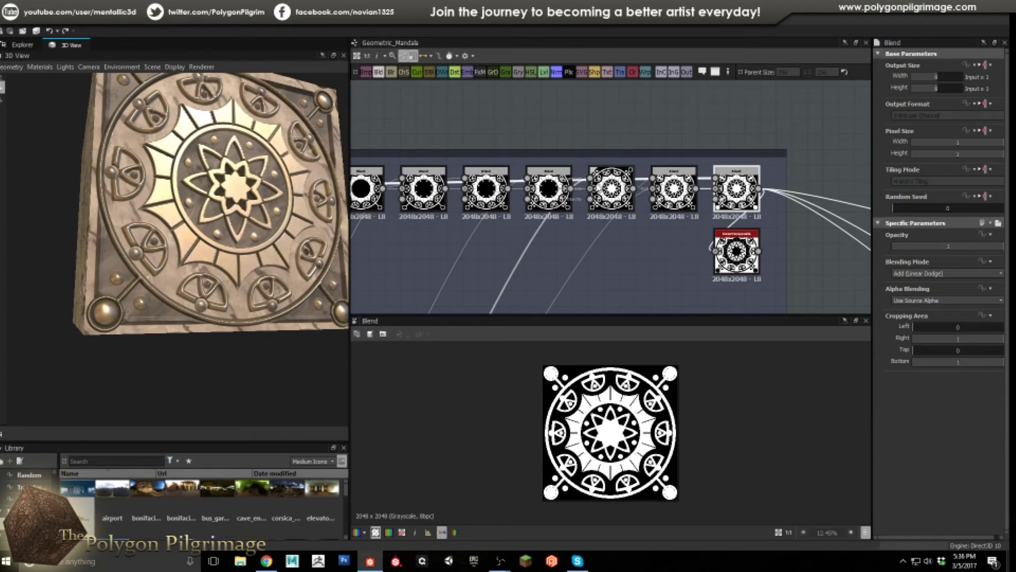
pyautogui.moveTo(545, 174)
pyautogui.mouseDown()
pyautogui.moveTo(545, 191)
pyautogui.moveTo(548, 174)
pyautogui.mouseUp()
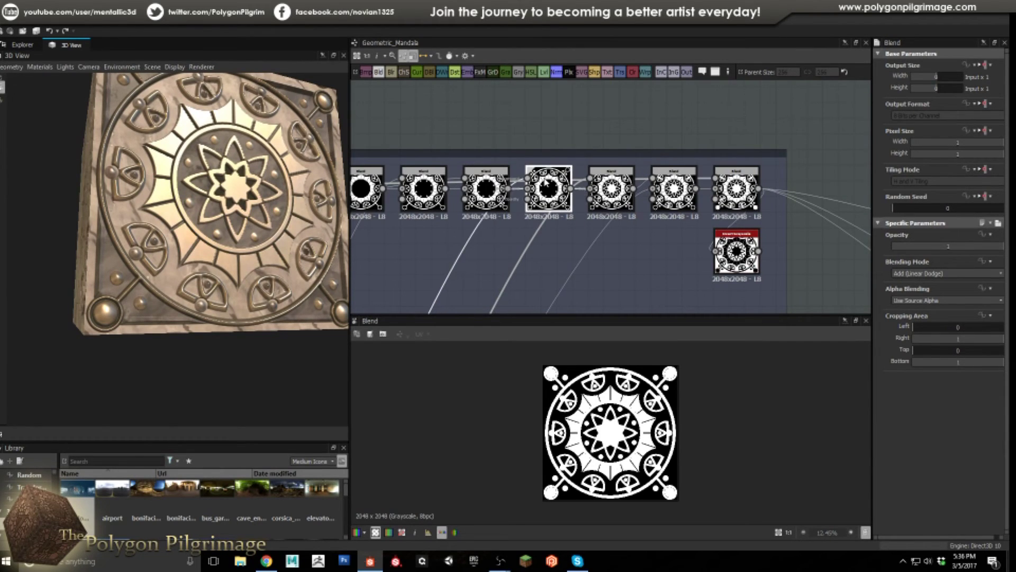
pyautogui.click(735, 180)
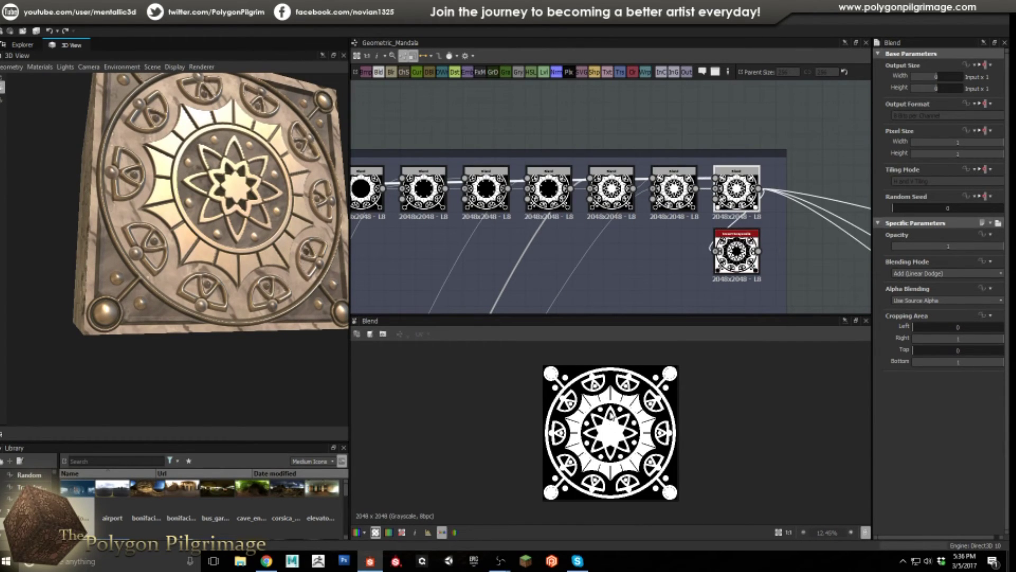
pyautogui.moveTo(286, 216); pyautogui.dragTo(209, 242)
pyautogui.scroll(-3, 227, 246)
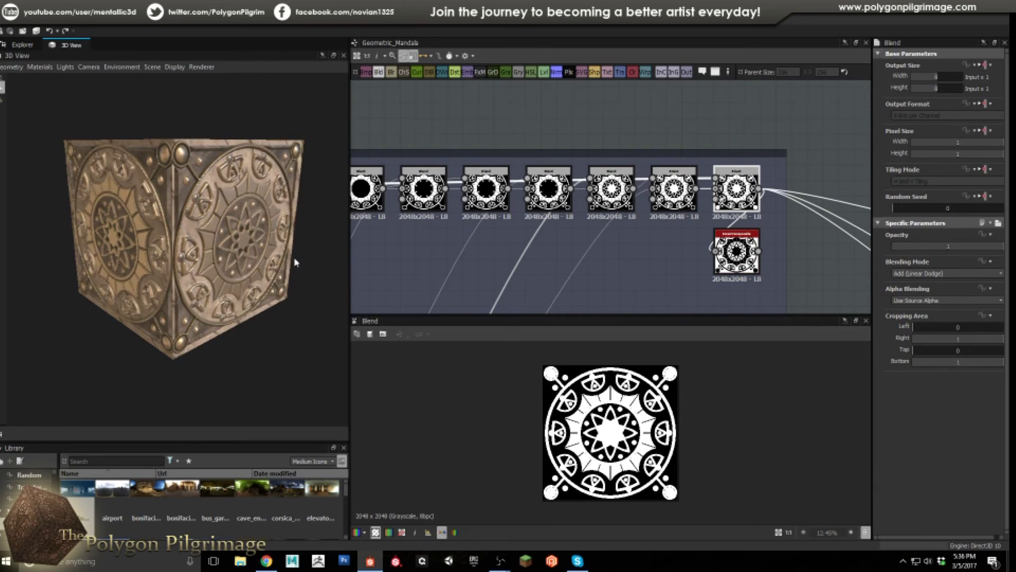
pyautogui.moveTo(307, 265); pyautogui.dragTo(212, 248)
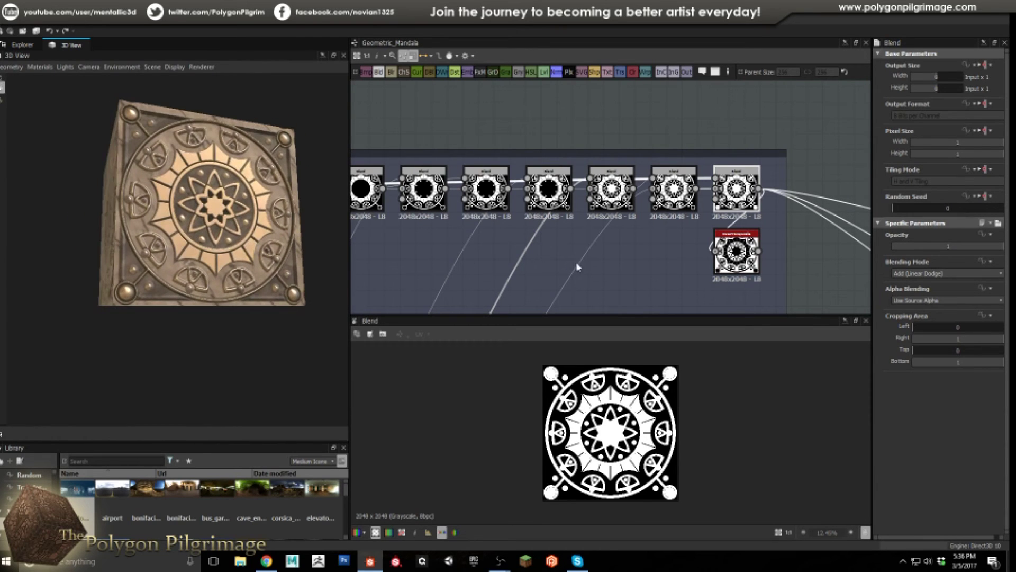
# - Go to the Normal and Height (Build) frame and preview the height output of its first Bevel, made from the outer ring
pyautogui.scroll(-5, 576, 261)
pyautogui.moveTo(671, 198); pyautogui.dragTo(623, 119, button='middle')
pyautogui.moveTo(653, 172); pyautogui.dragTo(633, 84, button='middle')
pyautogui.scroll(-4, 650, 227)
pyautogui.moveTo(590, 219); pyautogui.dragTo(694, 191, button='middle')
pyautogui.moveTo(694, 192); pyautogui.dragTo(476, 200)
pyautogui.scroll(5, 597, 202)
pyautogui.moveTo(521, 140); pyautogui.dragTo(540, 166, button='middle')
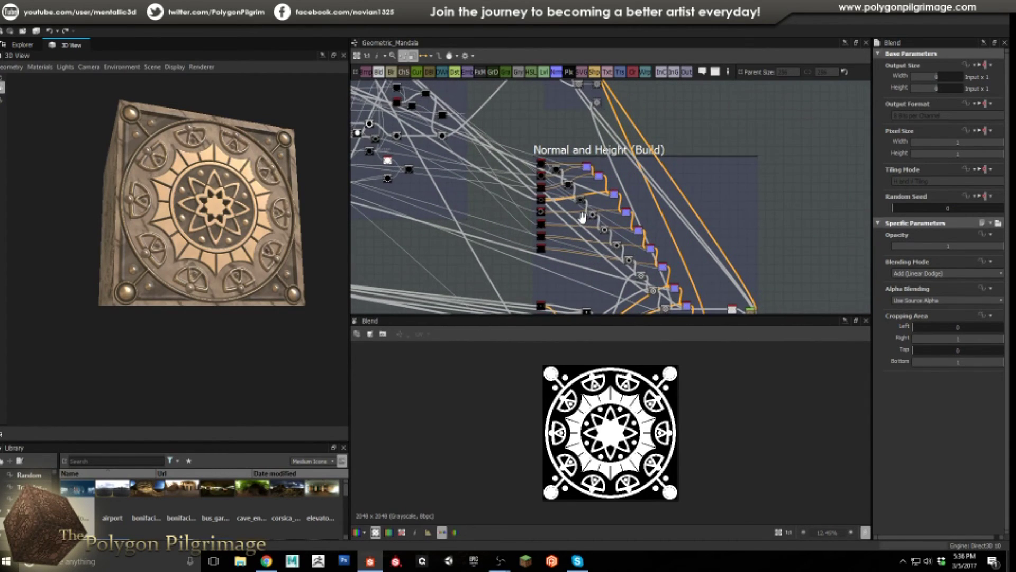
pyautogui.scroll(4, 540, 166)
pyautogui.scroll(5, 540, 166)
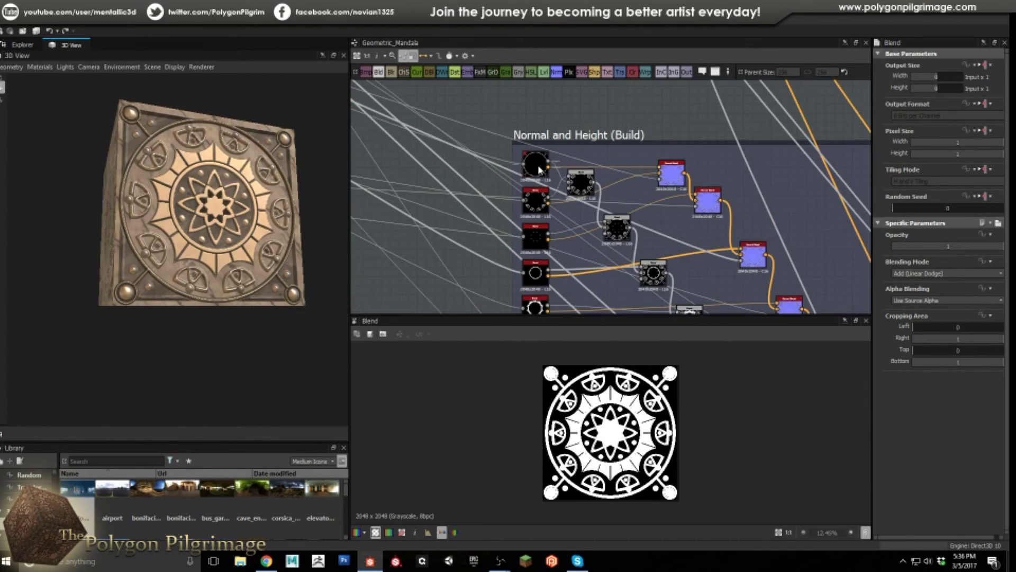
pyautogui.doubleClick(536, 164)
pyautogui.scroll(-5, 536, 162)
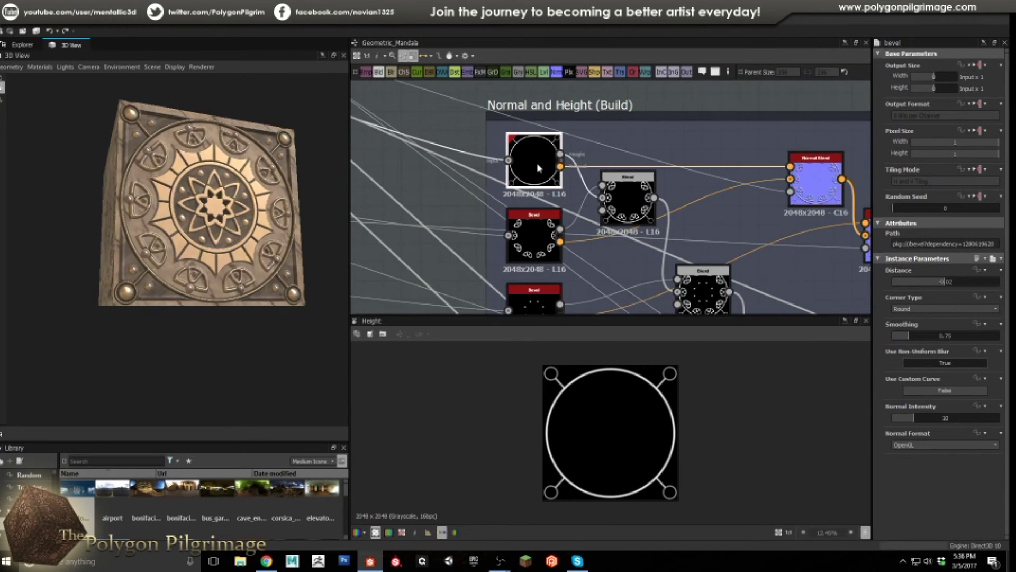
pyautogui.scroll(3, 541, 174)
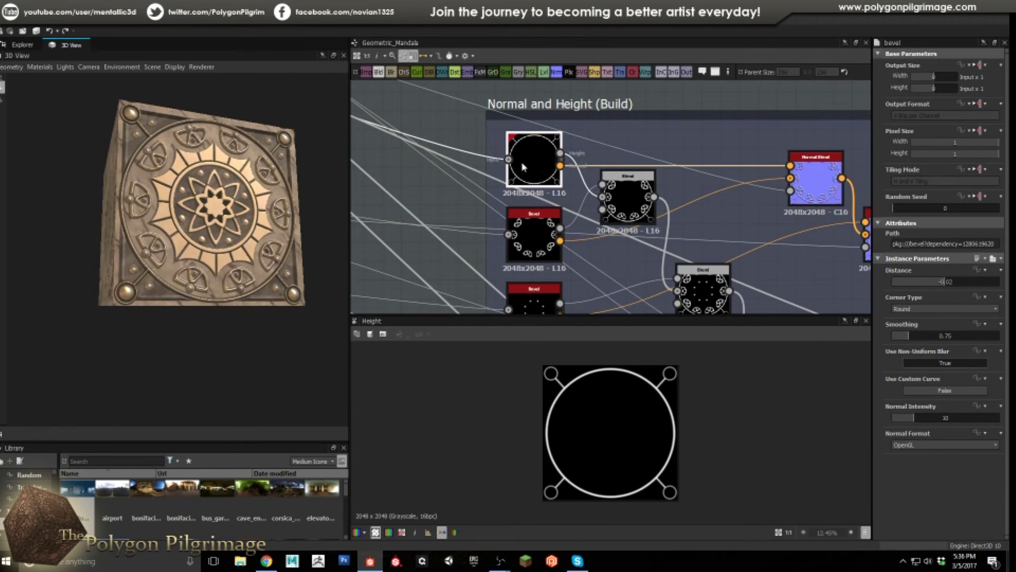
# - Trace the first Bevel's input back to the Outter Ring + Corner Rings mask and return to the Bevel
pyautogui.scroll(-6, 472, 151)
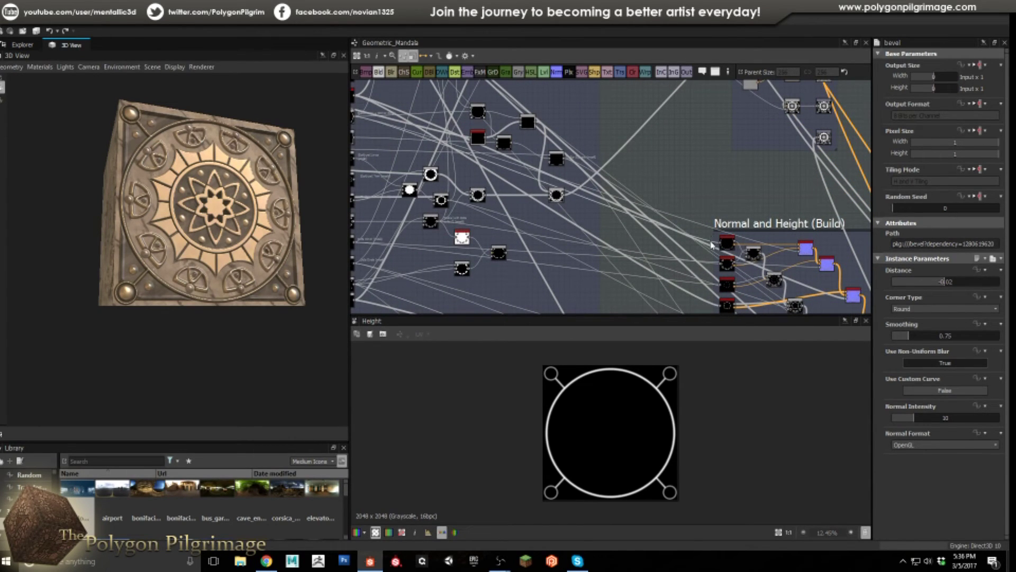
pyautogui.moveTo(604, 212); pyautogui.dragTo(692, 246, button='middle')
pyautogui.moveTo(553, 202); pyautogui.dragTo(632, 226, button='middle')
pyautogui.scroll(5, 507, 165)
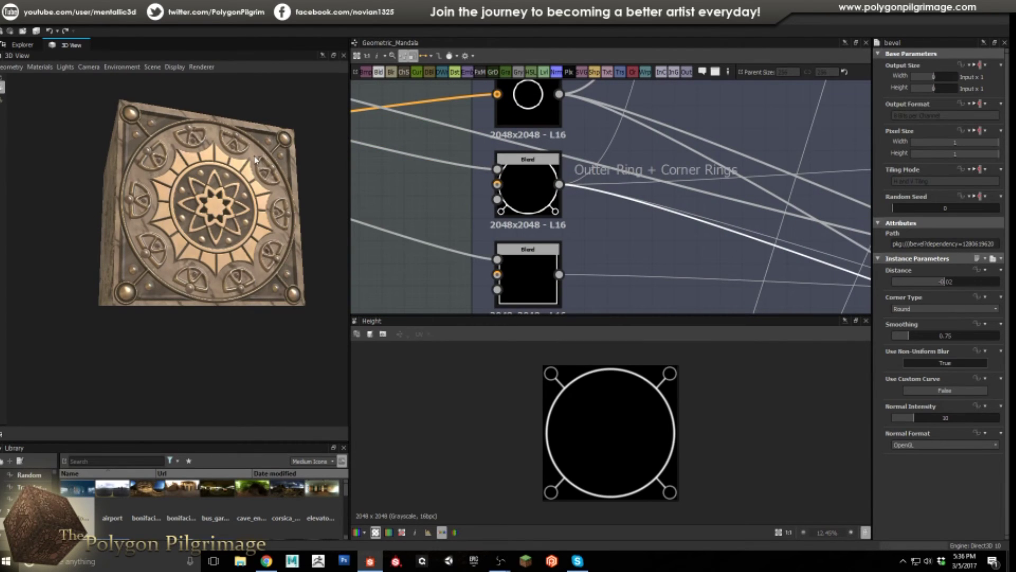
pyautogui.moveTo(257, 160); pyautogui.dragTo(255, 136)
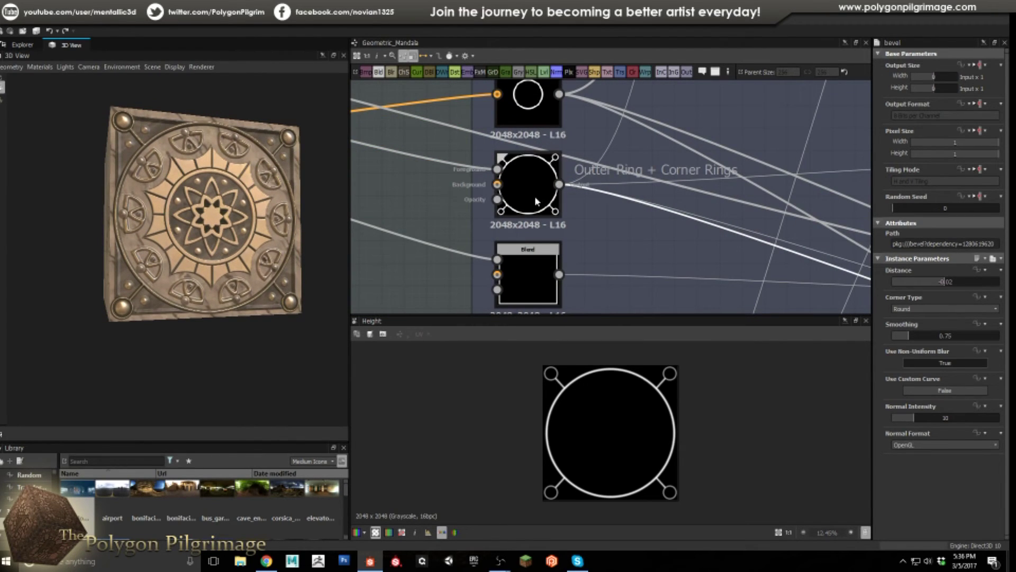
pyautogui.scroll(-6, 660, 200)
pyautogui.moveTo(858, 284); pyautogui.dragTo(654, 171, button='middle')
pyautogui.scroll(7, 659, 173)
pyautogui.click(509, 156)
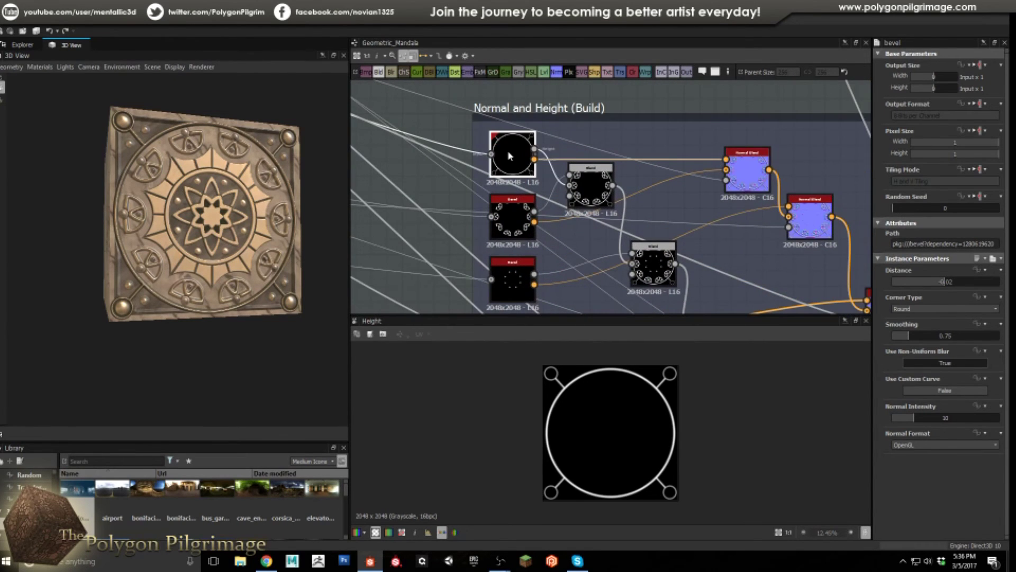
# - Preview the second Bevel with the ovals and the Blend that joins its height to the outer ring
pyautogui.scroll(3, 485, 149)
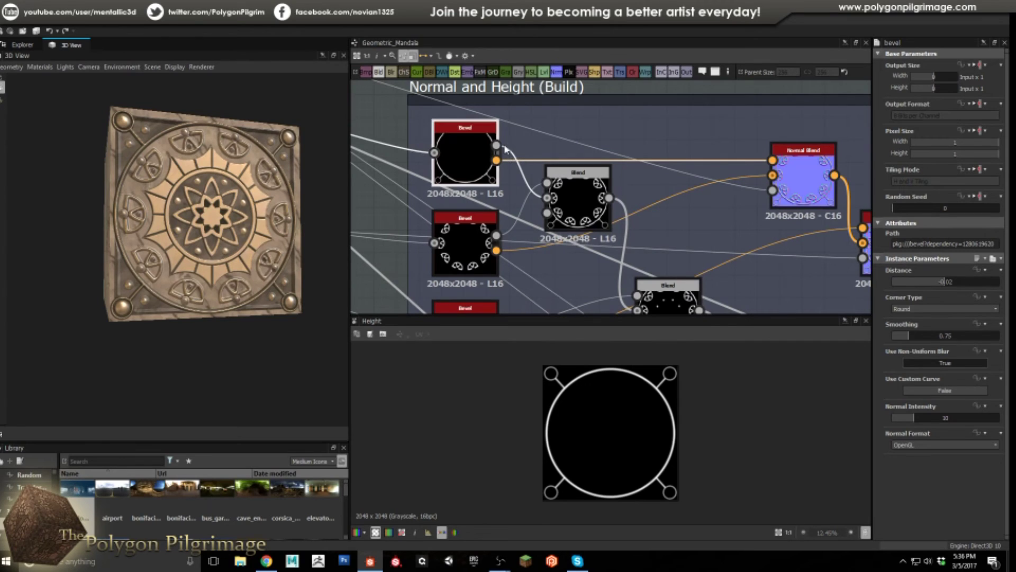
pyautogui.moveTo(603, 202); pyautogui.dragTo(565, 155, button='middle')
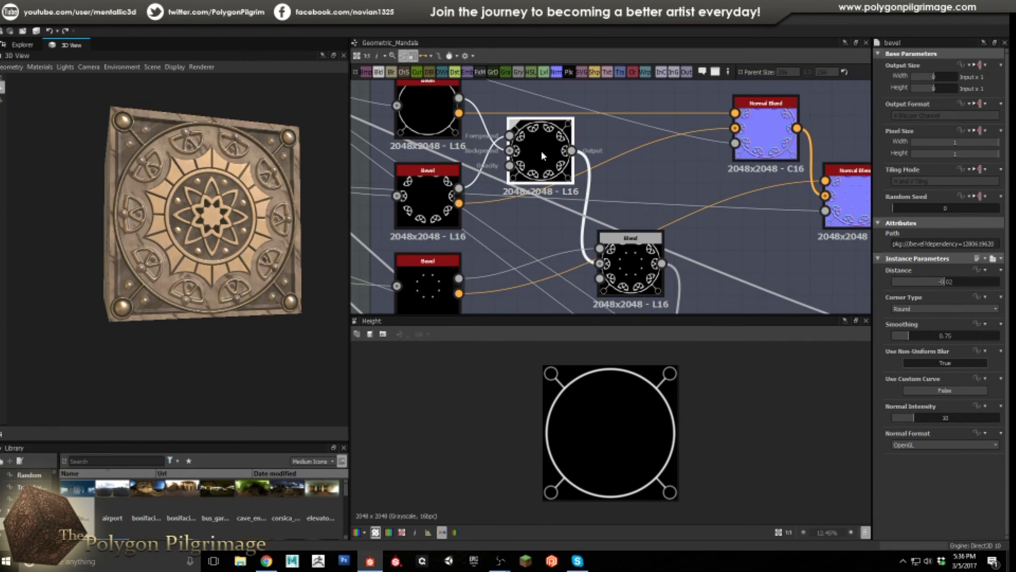
pyautogui.doubleClick(541, 150)
pyautogui.doubleClick(437, 218)
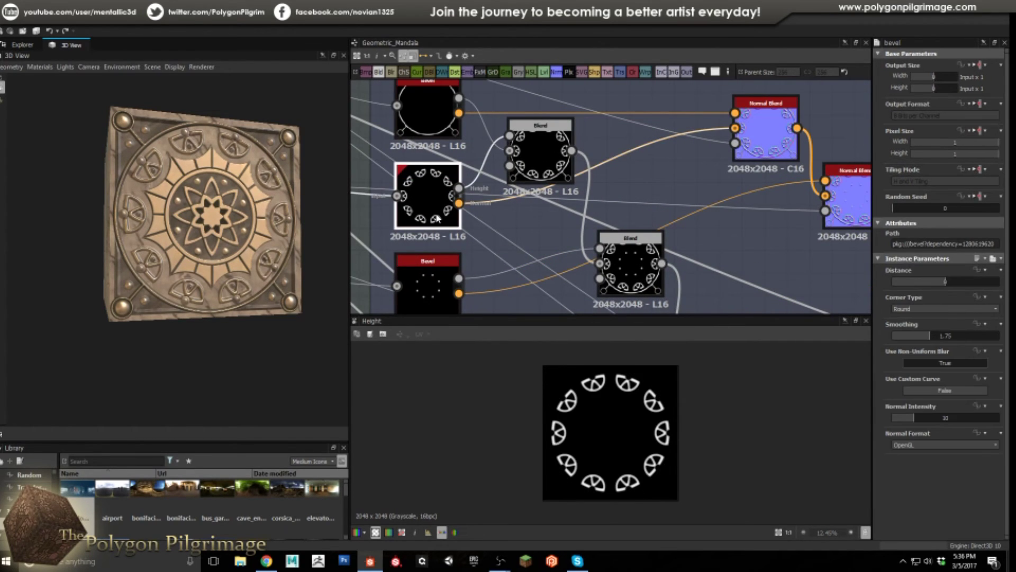
pyautogui.click(521, 160)
pyautogui.doubleClick(521, 160)
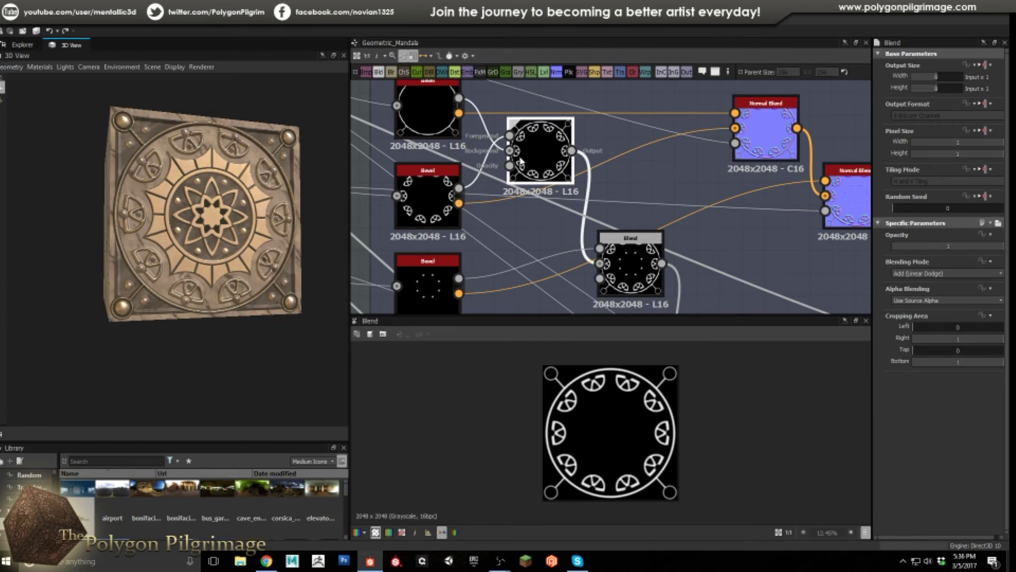
# - Look over the descending chain of height Blends and check the blending mode of the first one
pyautogui.scroll(-3, 585, 220)
pyautogui.moveTo(676, 234); pyautogui.dragTo(635, 141, button='middle')
pyautogui.scroll(-2, 630, 132)
pyautogui.moveTo(660, 192); pyautogui.dragTo(599, 112, button='middle')
pyautogui.moveTo(643, 173); pyautogui.dragTo(605, 125, button='middle')
pyautogui.moveTo(605, 180)
pyautogui.mouseDown(button='middle')
pyautogui.moveTo(663, 252)
pyautogui.moveTo(661, 292)
pyautogui.mouseUp(button='middle')
pyautogui.scroll(5, 606, 182)
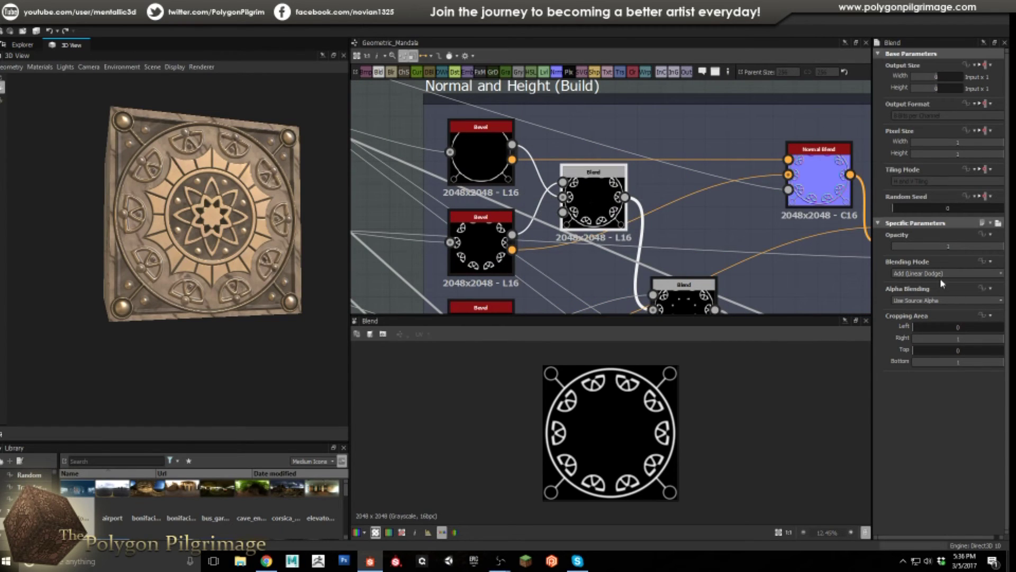
# - Examine an oval beside the outer ring up close in the first Blend's height and compare it with the 3D tile
pyautogui.scroll(8, 650, 373)
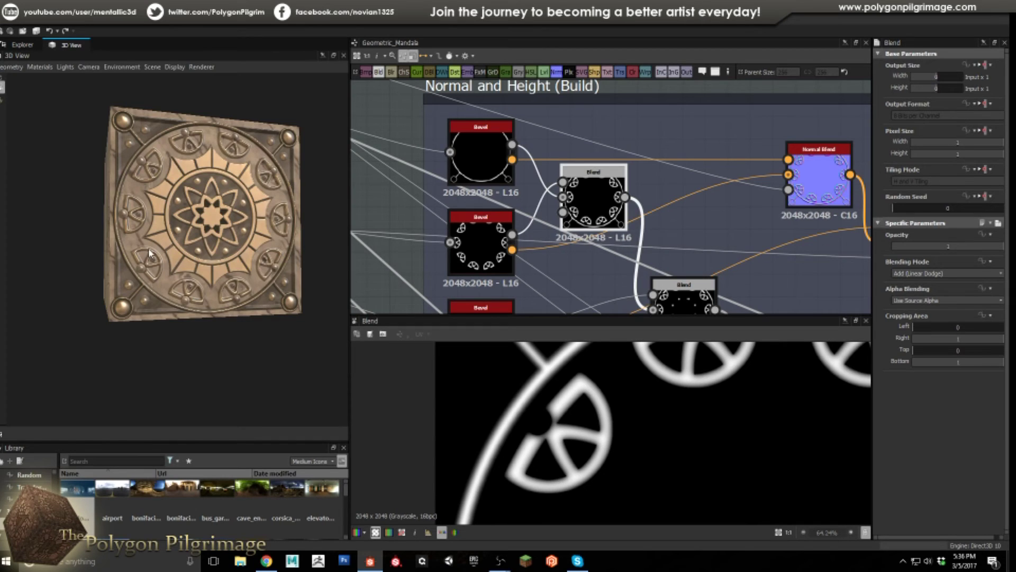
pyautogui.moveTo(152, 253); pyautogui.dragTo(174, 248)
pyautogui.scroll(3, 170, 188)
pyautogui.moveTo(170, 188); pyautogui.dragTo(192, 186)
pyautogui.scroll(3, 192, 185)
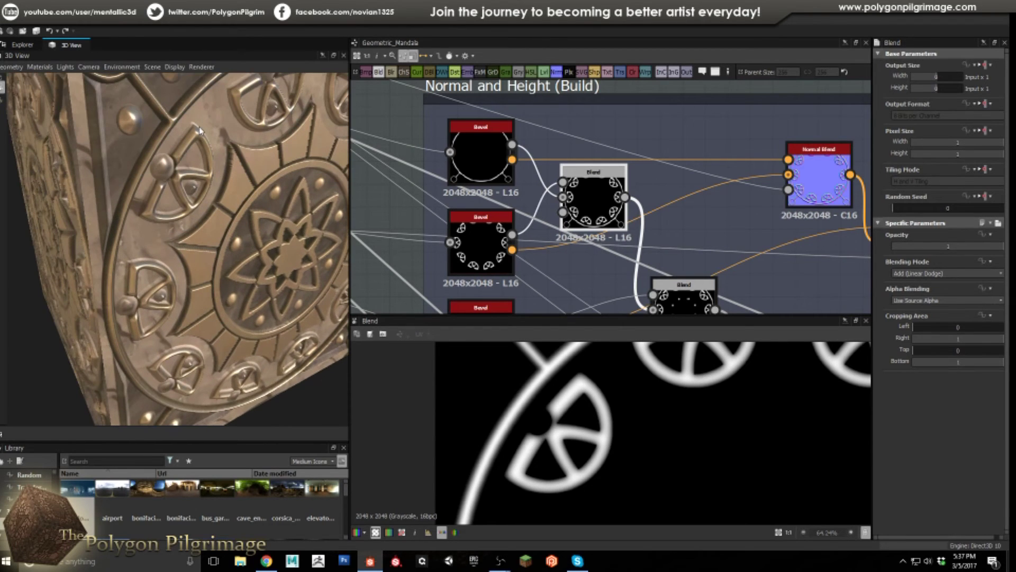
pyautogui.moveTo(217, 229)
pyautogui.mouseDown()
pyautogui.moveTo(173, 139)
pyautogui.moveTo(192, 185)
pyautogui.moveTo(218, 210)
pyautogui.mouseUp()
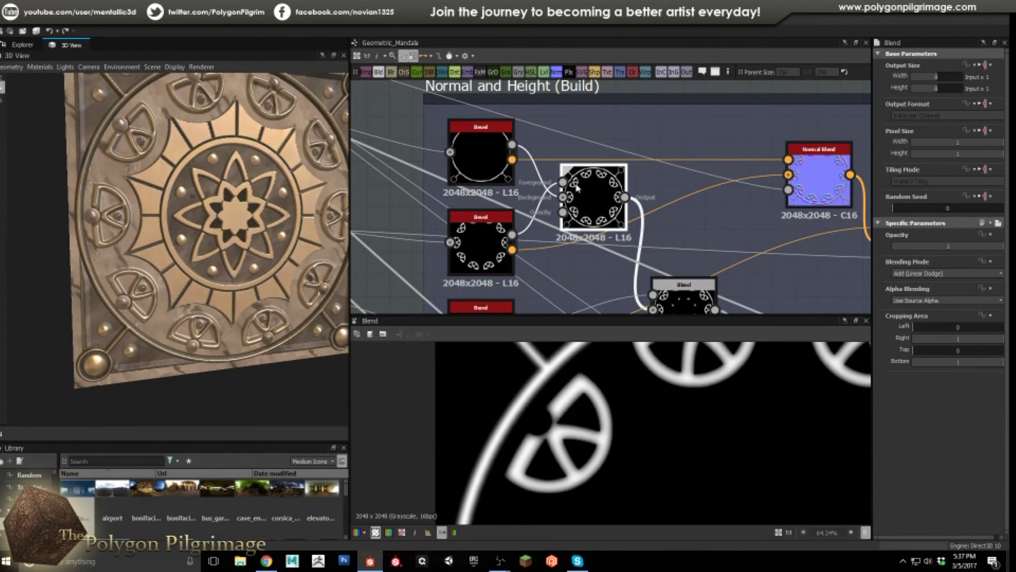
# - Preview the following height Blends down the chain, through the one that adds the spiked inner ring
pyautogui.scroll(-3, 618, 167)
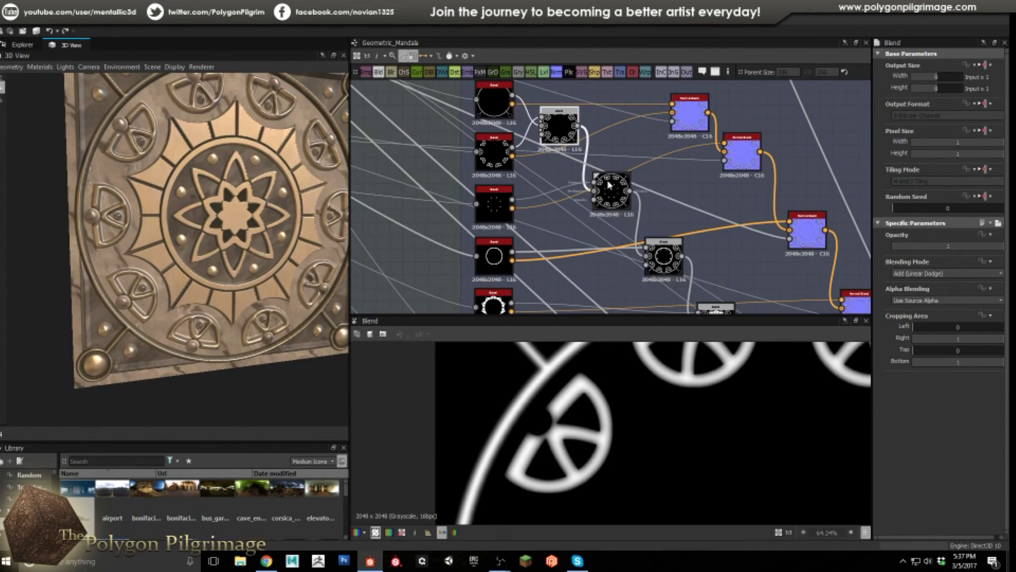
pyautogui.doubleClick(609, 185)
pyautogui.moveTo(676, 209); pyautogui.dragTo(634, 172, button='middle')
pyautogui.scroll(-2, 634, 172)
pyautogui.doubleClick(625, 210)
pyautogui.moveTo(684, 227); pyautogui.dragTo(629, 172, button='middle')
pyautogui.doubleClick(606, 196)
pyautogui.scroll(-6, 694, 459)
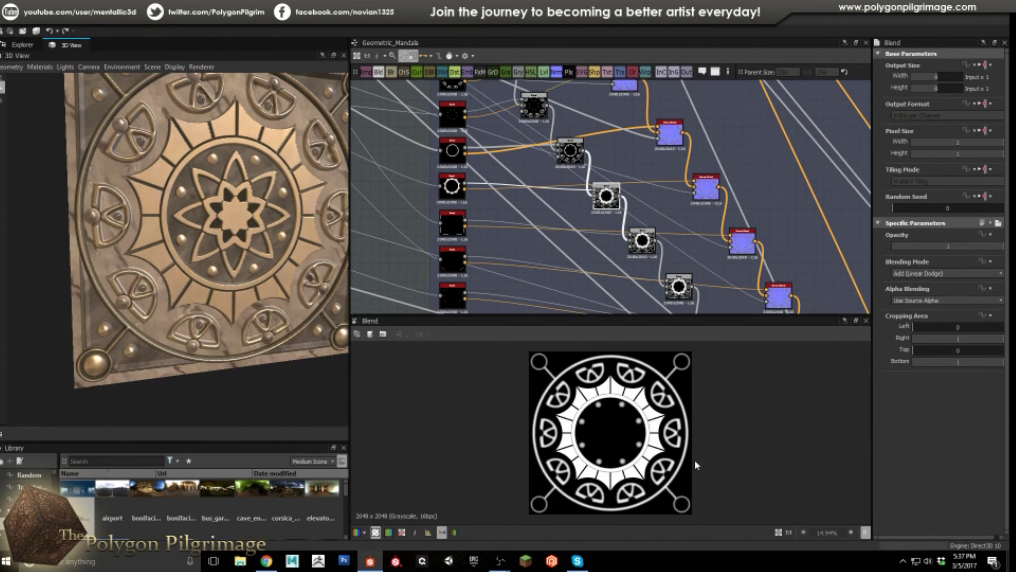
# - Preview the final height Blend at the end of the chain, which uses the Copy mode
pyautogui.scroll(-1, 695, 460)
pyautogui.moveTo(630, 284); pyautogui.dragTo(568, 154, button='middle')
pyautogui.moveTo(624, 206); pyautogui.dragTo(562, 105, button='middle')
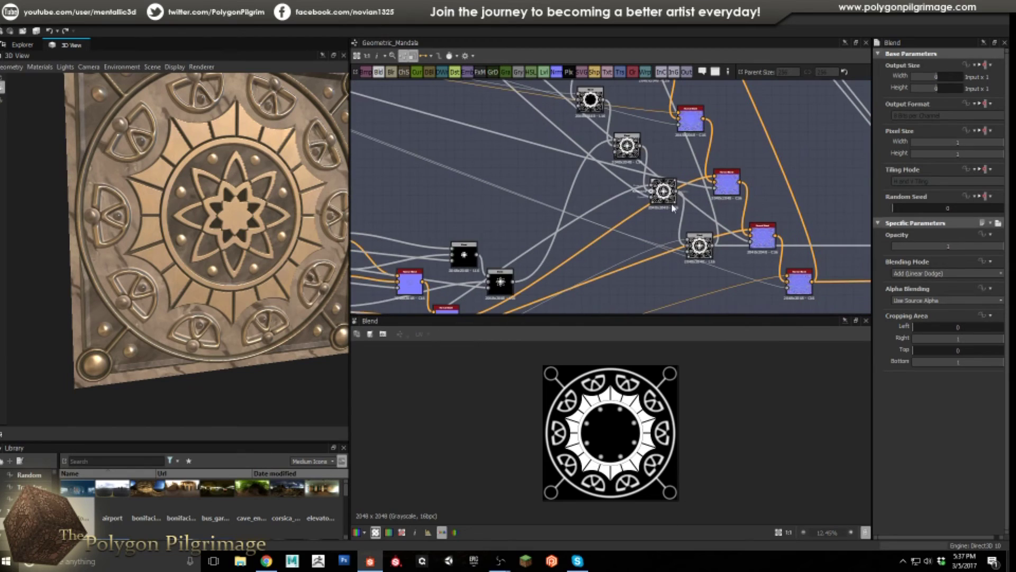
pyautogui.moveTo(673, 208); pyautogui.dragTo(670, 195, button='middle')
pyautogui.doubleClick(677, 210)
pyautogui.scroll(1, 600, 437)
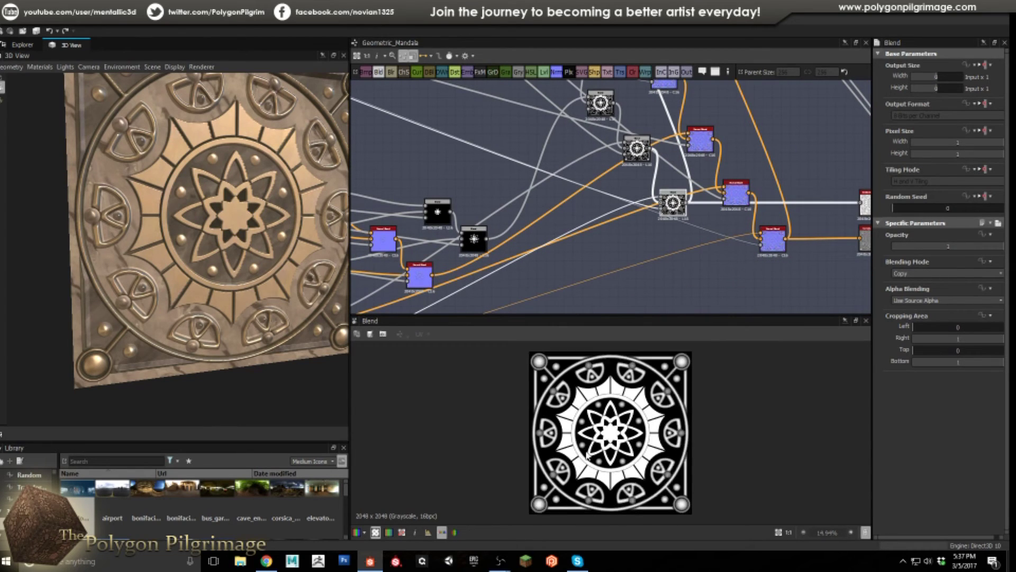
# - Inspect the corners and ovals of the final height Blend and compare them with the corner spheres on the 3D cube
pyautogui.scroll(1, 561, 398)
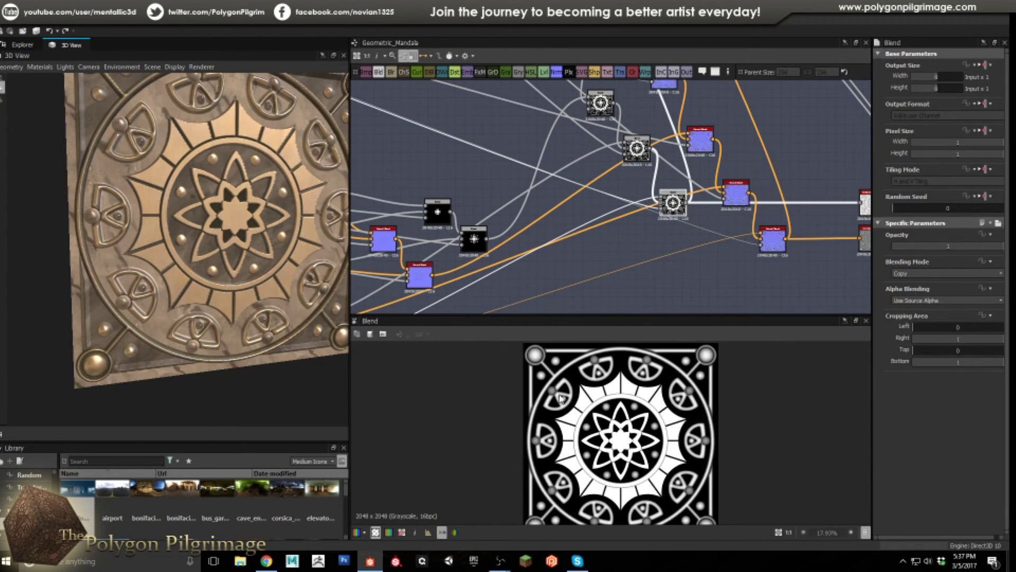
pyautogui.scroll(1, 561, 398)
pyautogui.scroll(-1, 559, 394)
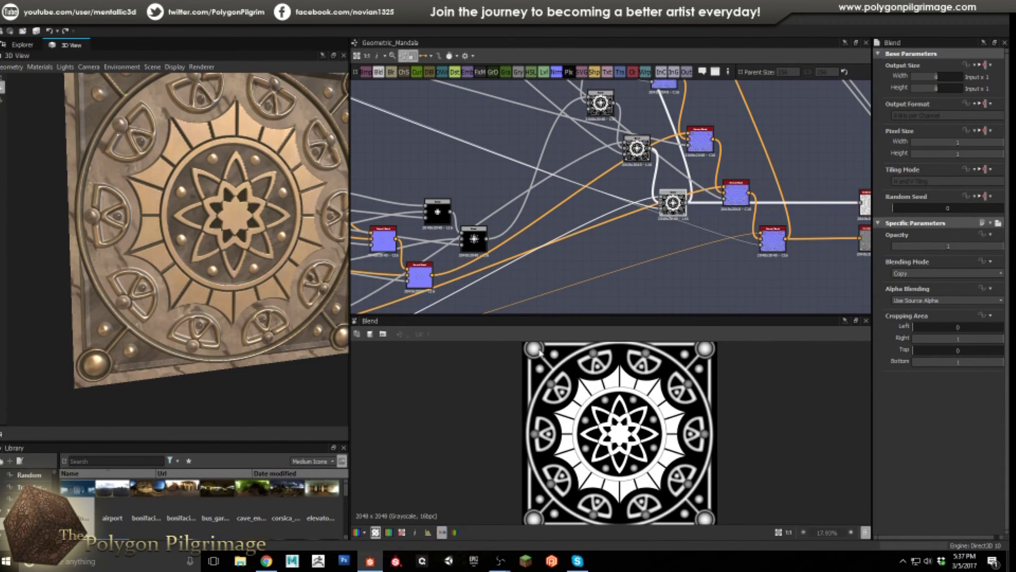
pyautogui.moveTo(221, 304); pyautogui.dragTo(153, 303)
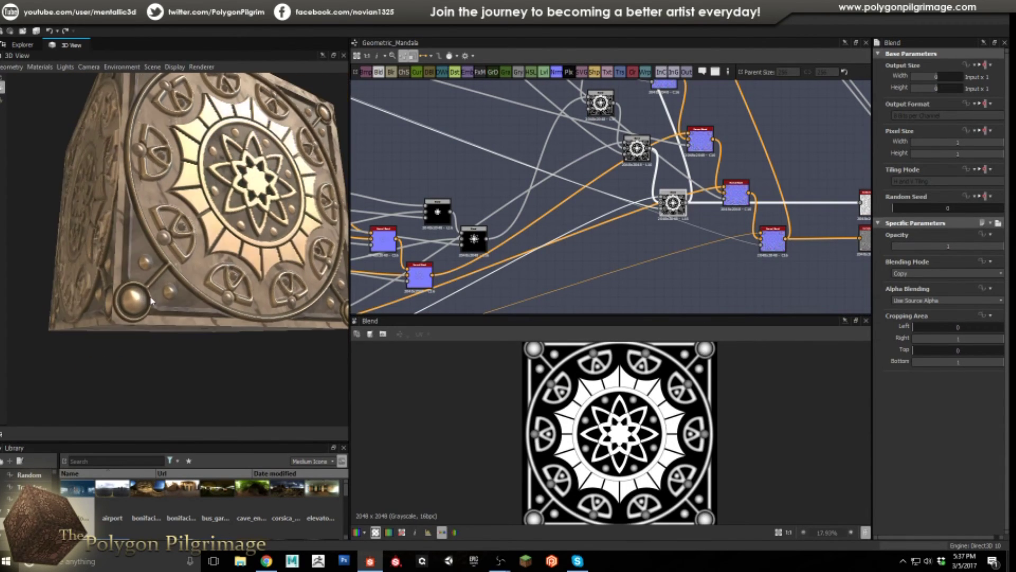
pyautogui.moveTo(233, 252); pyautogui.dragTo(197, 284)
# - Return to the Bevel column and compare the Smoothing settings of the outer ring and oval Bevels
pyautogui.moveTo(553, 191); pyautogui.dragTo(594, 242, button='middle')
pyautogui.scroll(-3, 594, 243)
pyautogui.moveTo(574, 177); pyautogui.dragTo(621, 248, button='middle')
pyautogui.moveTo(565, 193); pyautogui.dragTo(599, 240, button='middle')
pyautogui.scroll(2, 544, 190)
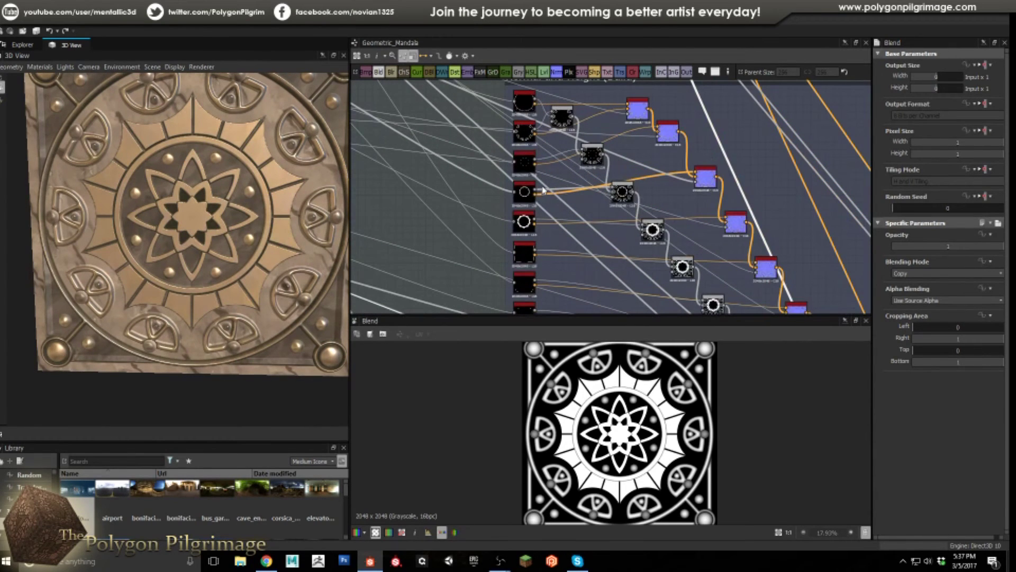
pyautogui.click(520, 161)
pyautogui.click(525, 110)
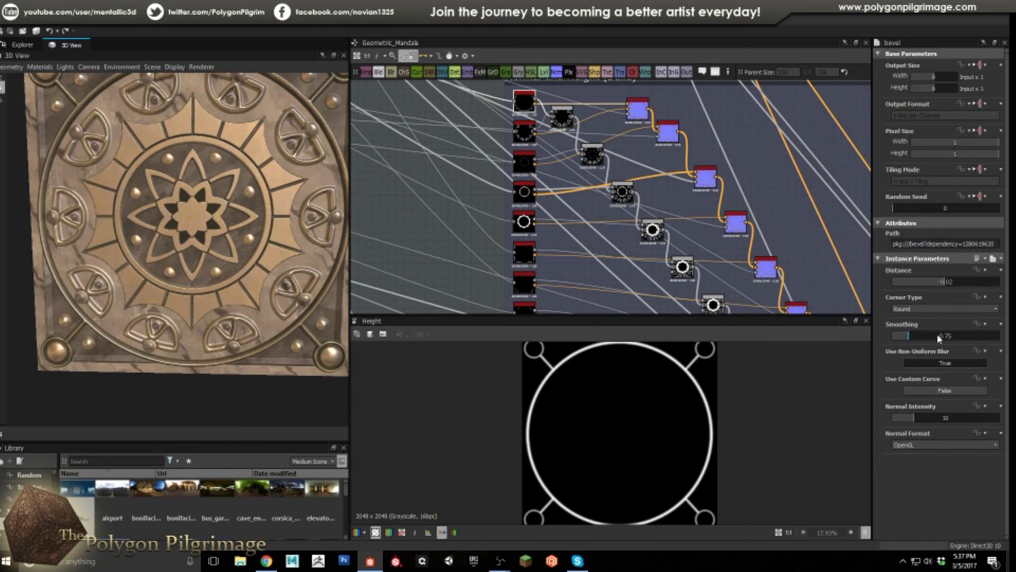
pyautogui.click(525, 132)
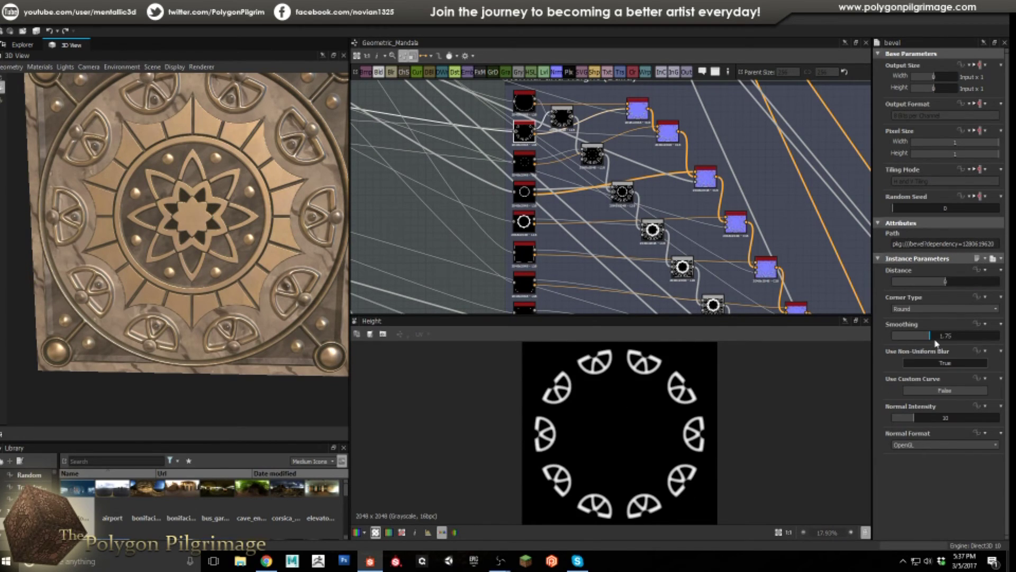
# - Inspect the ovals on the 3D cube and check the Smoothing setting of the small inner spheres' Bevel
pyautogui.moveTo(91, 124); pyautogui.dragTo(125, 153)
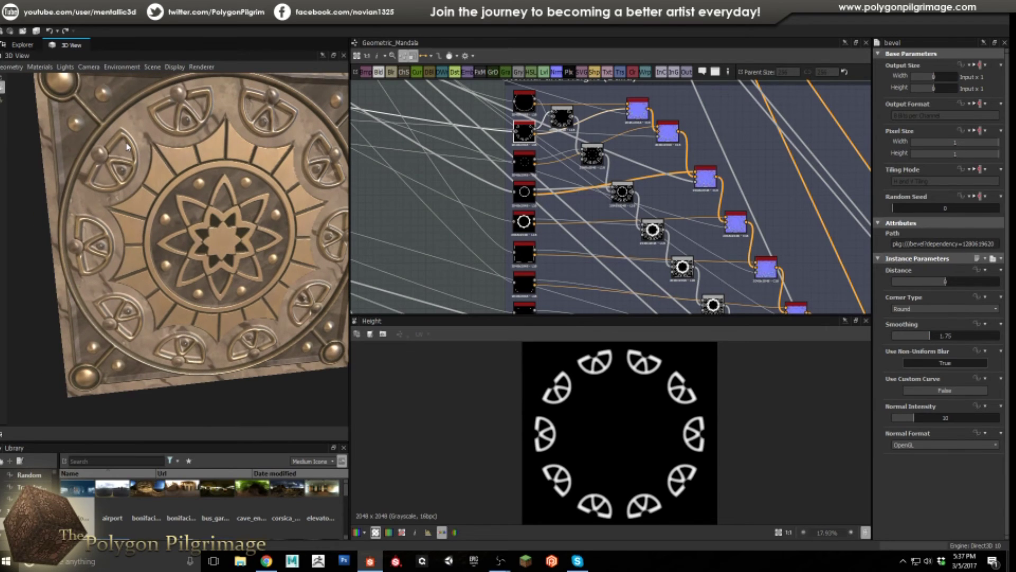
pyautogui.click(520, 166)
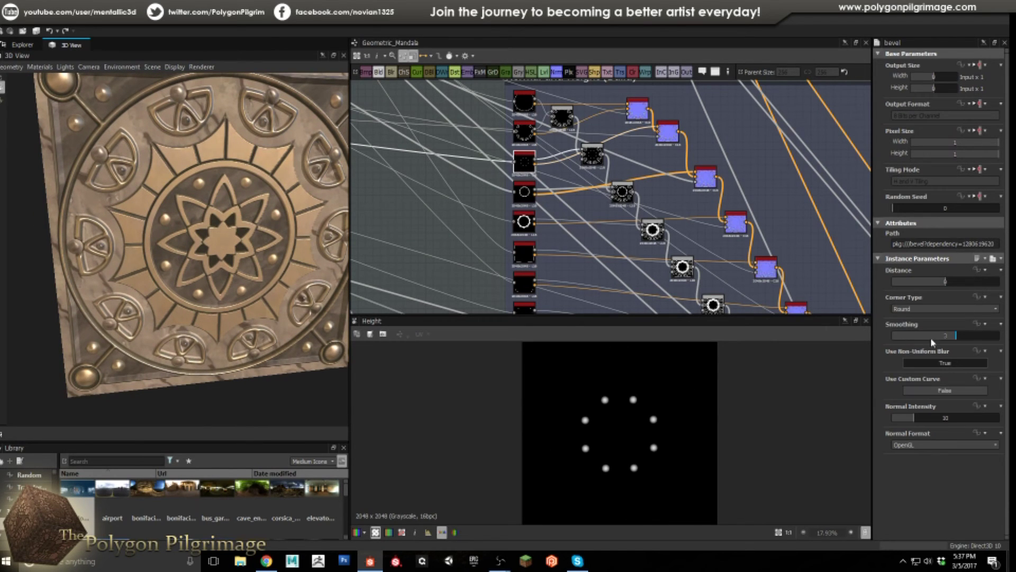
pyautogui.moveTo(255, 208); pyautogui.dragTo(359, 217)
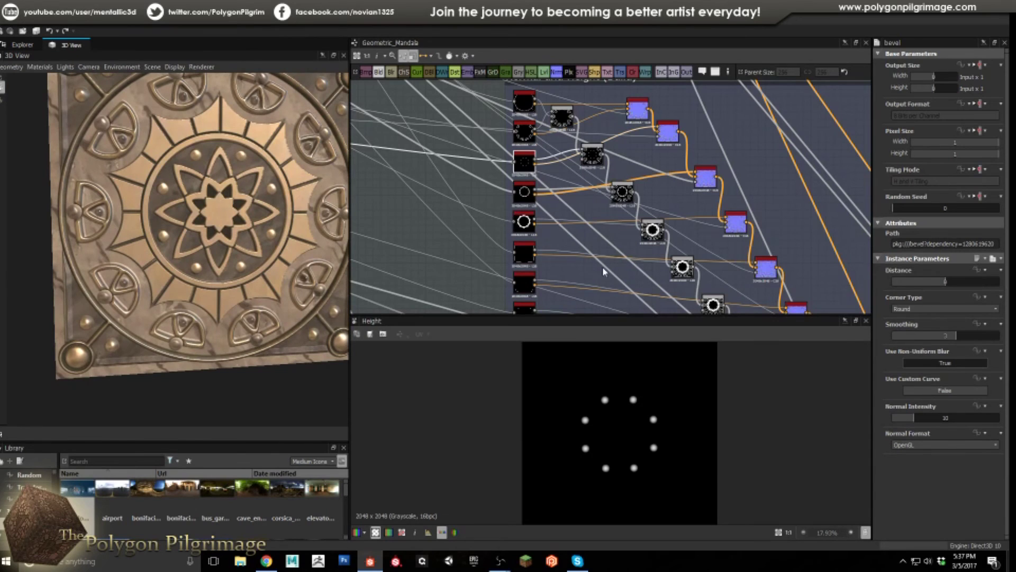
# - Preview the first three height Blends in the Normal and Height (Build) frame, through the one that adds the inner ring
pyautogui.scroll(-3, 585, 199)
pyautogui.scroll(3, 608, 249)
pyautogui.scroll(2, 567, 182)
pyautogui.click(569, 172)
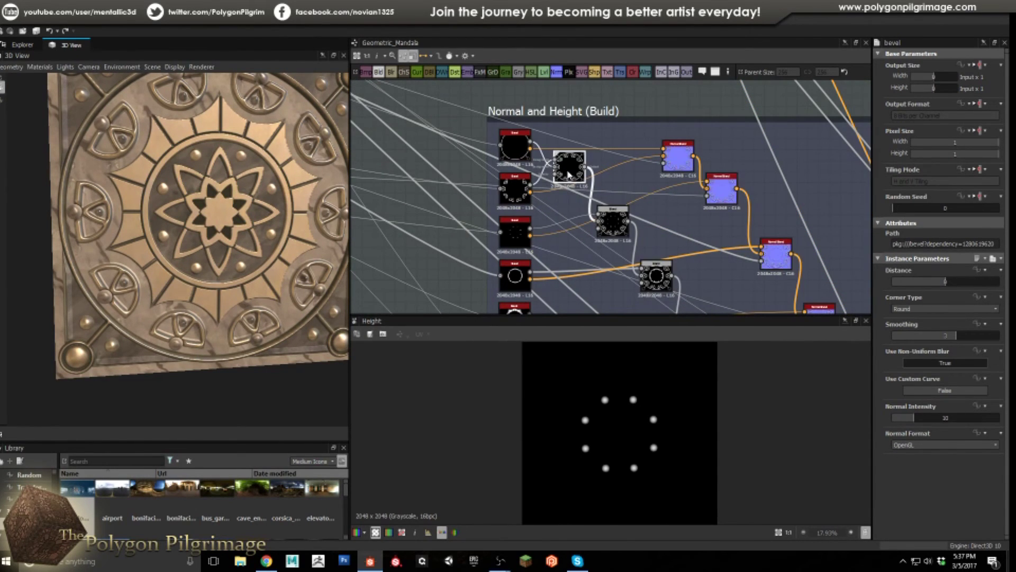
pyautogui.click(612, 222)
pyautogui.click(656, 278)
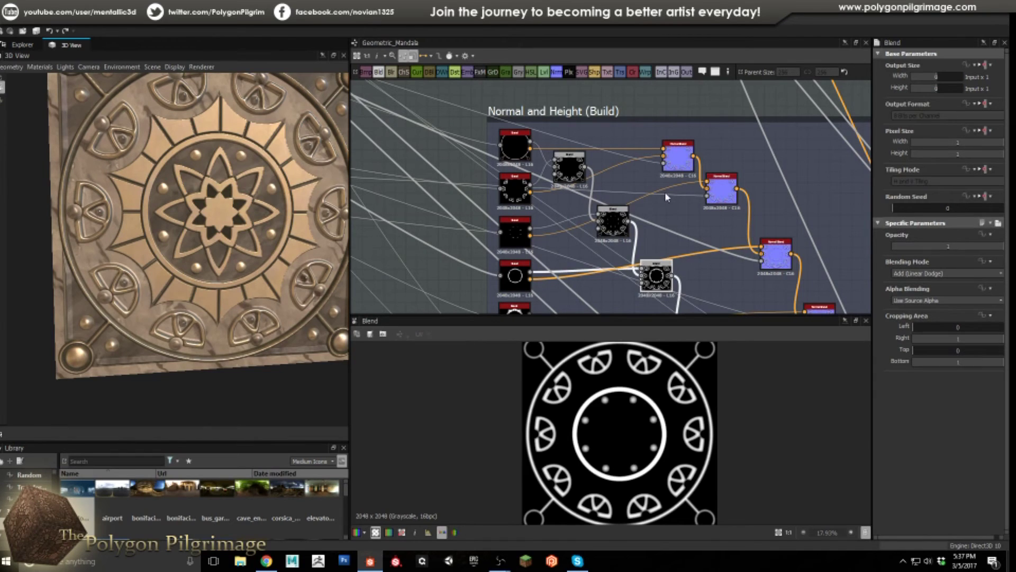
# - Preview the first Normal Blend and examine its two Bevel normal inputs and its mask connection
pyautogui.click(671, 166)
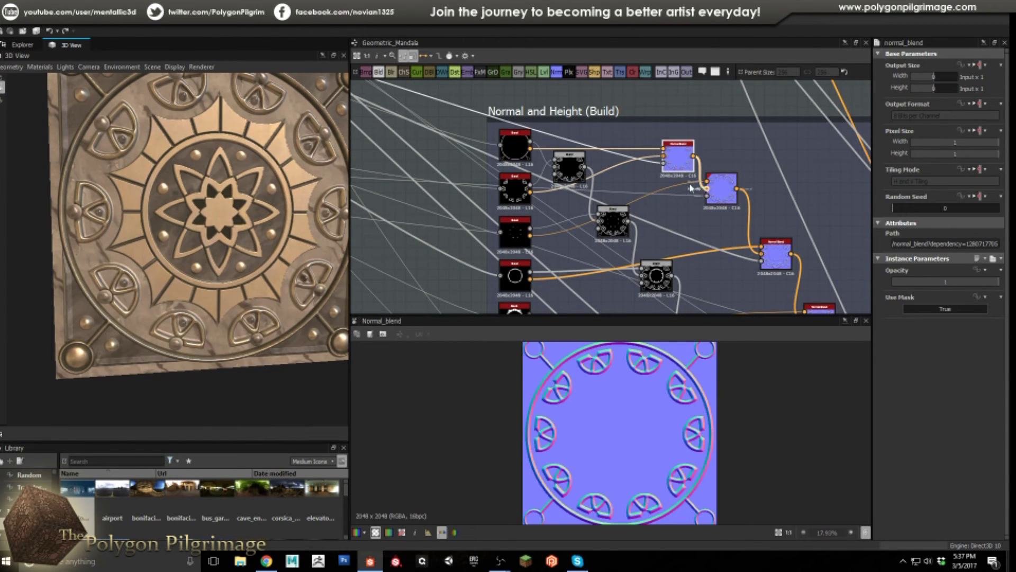
pyautogui.scroll(2, 651, 158)
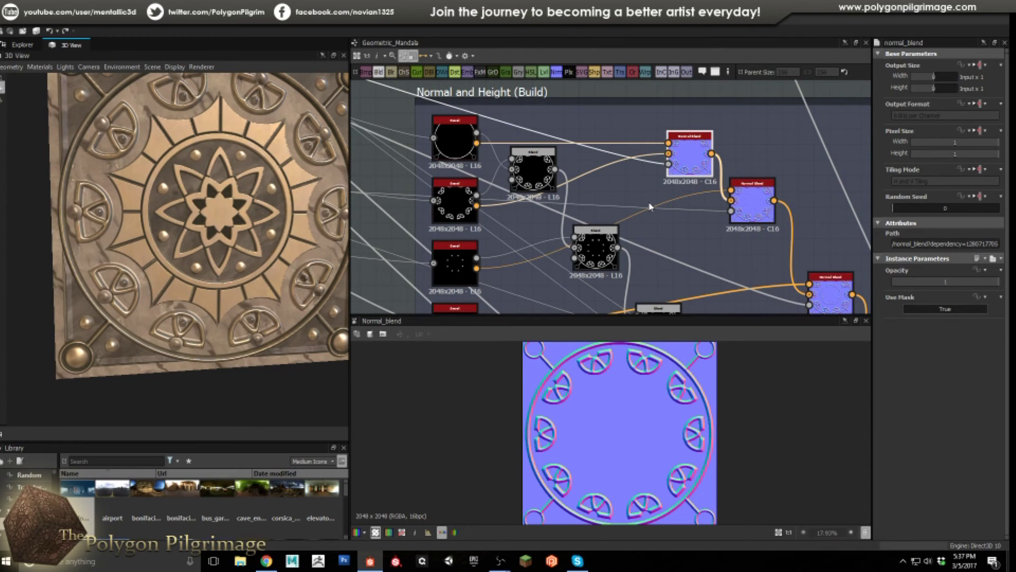
pyautogui.scroll(2, 683, 162)
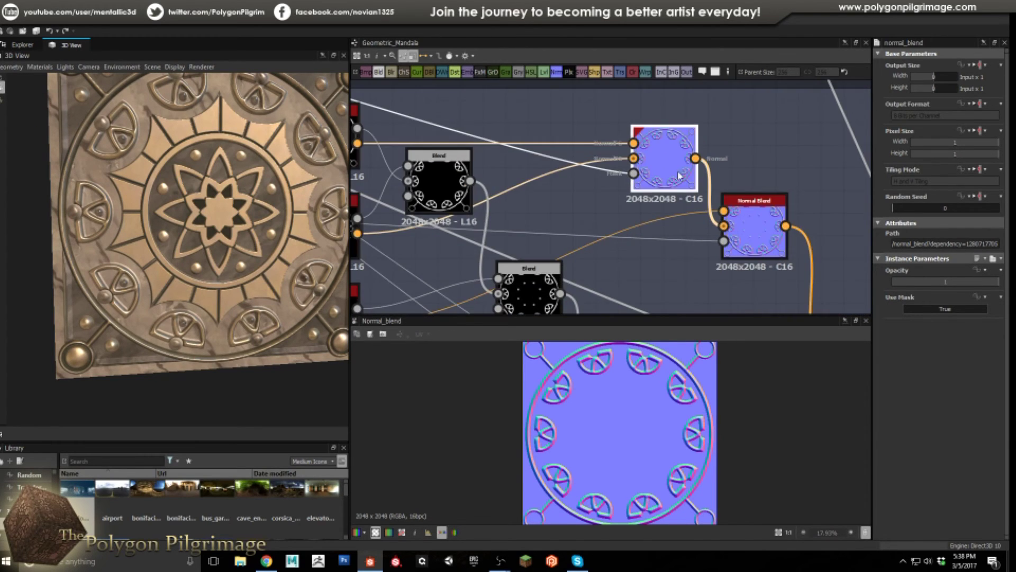
pyautogui.scroll(-2, 647, 176)
pyautogui.moveTo(602, 204); pyautogui.dragTo(633, 217, button='middle')
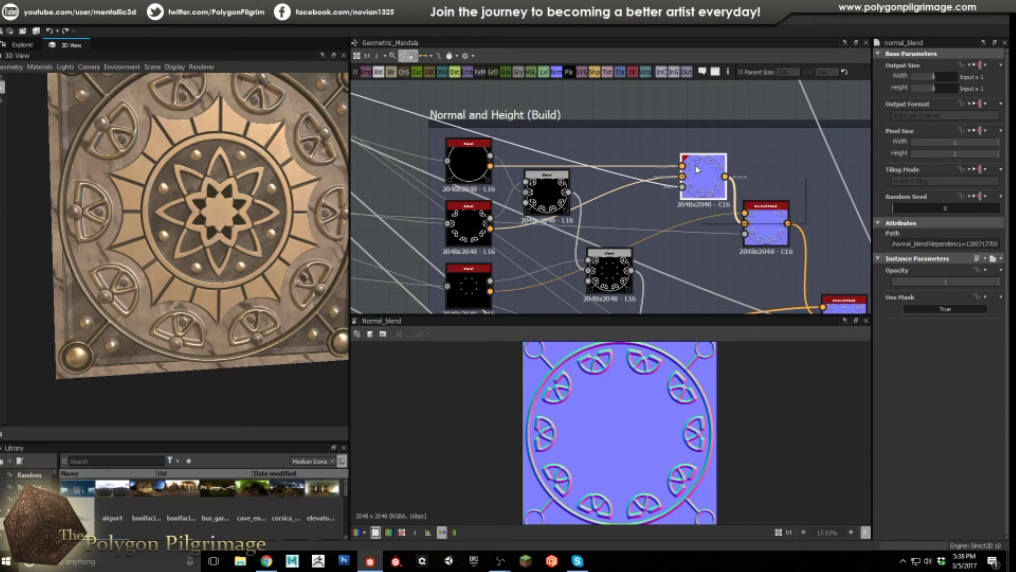
# - Preview the second and third Normal Blends, which add the small inner spheres and the inner ring
pyautogui.moveTo(724, 252); pyautogui.dragTo(633, 178, button='middle')
pyautogui.scroll(-2, 626, 188)
pyautogui.doubleClick(655, 173)
pyautogui.doubleClick(683, 200)
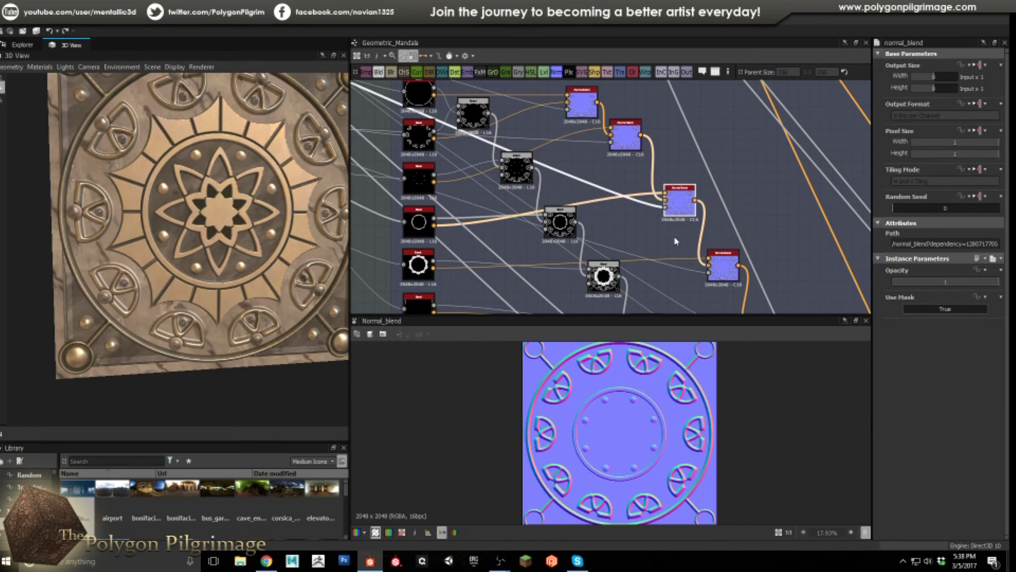
# - Preview the last Normal Blend of the chain to view the complete mandala normal map
pyautogui.scroll(-3, 683, 200)
pyautogui.moveTo(719, 271); pyautogui.dragTo(701, 239, button='middle')
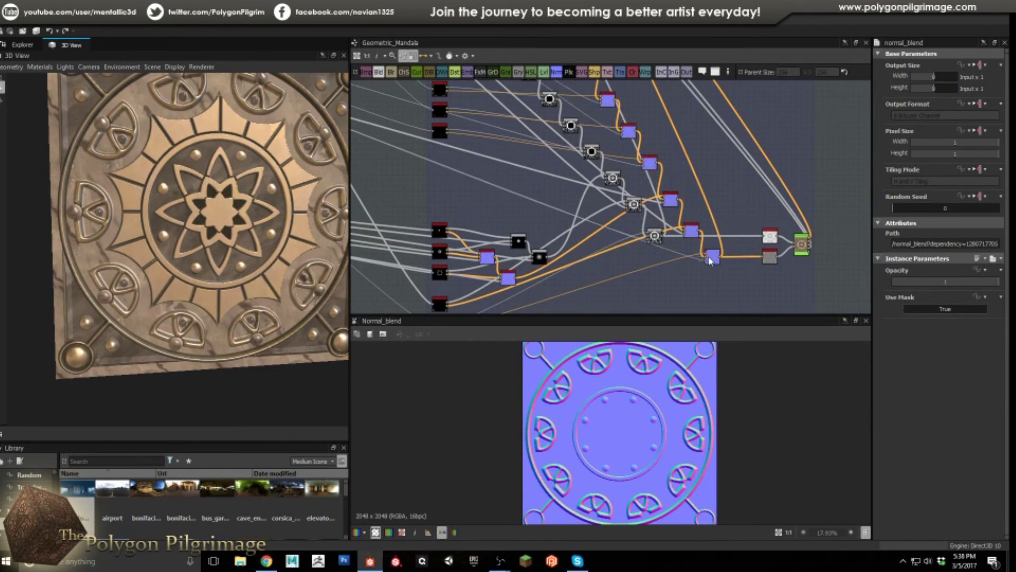
pyautogui.doubleClick(710, 260)
pyautogui.scroll(-1, 624, 437)
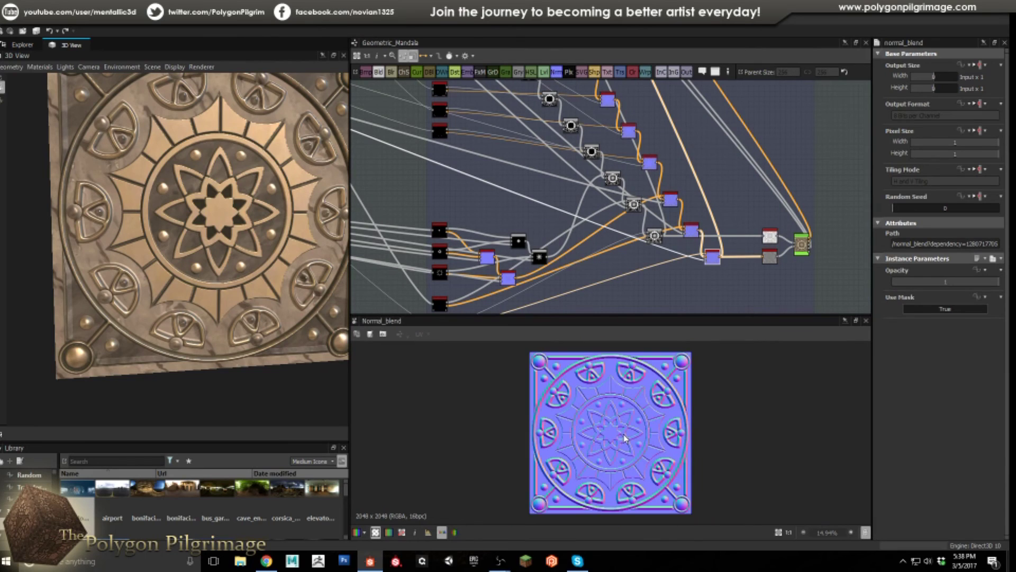
# - Preview the height output of the Bevels that shape the central star, including its outlined ring
pyautogui.moveTo(589, 240); pyautogui.dragTo(639, 196, button='middle')
pyautogui.scroll(1, 543, 220)
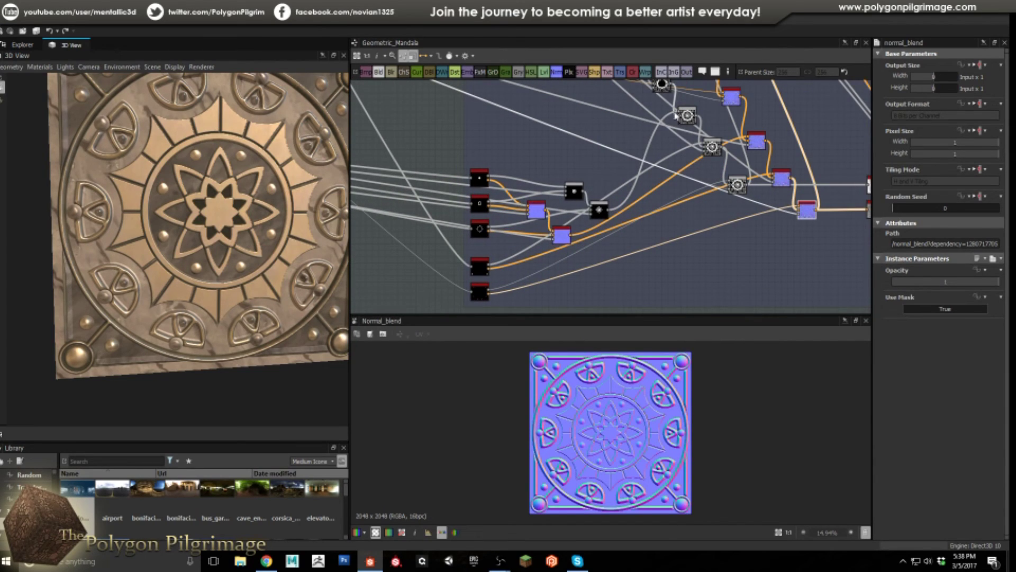
pyautogui.scroll(2, 498, 199)
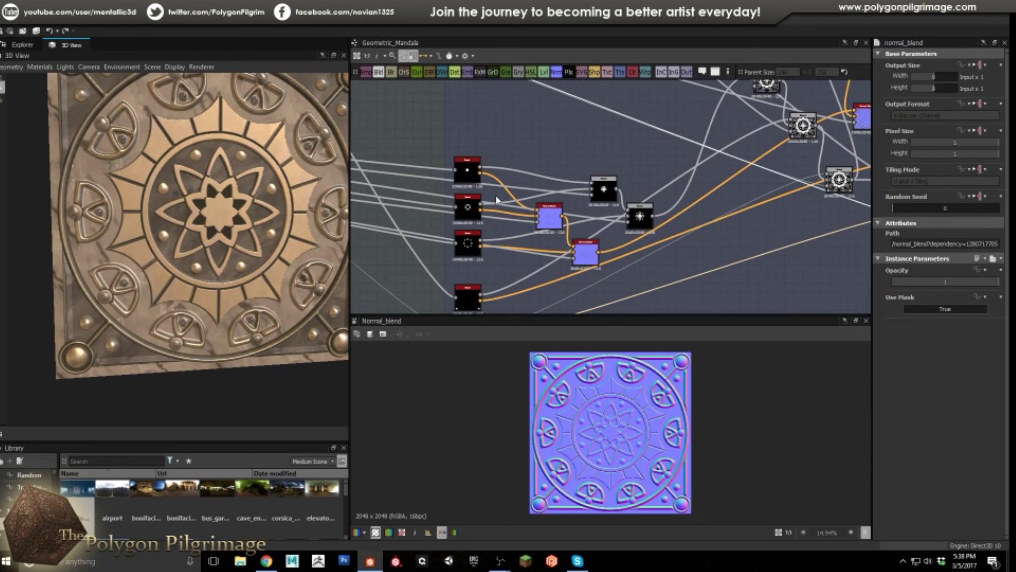
pyautogui.doubleClick(475, 175)
pyautogui.doubleClick(471, 246)
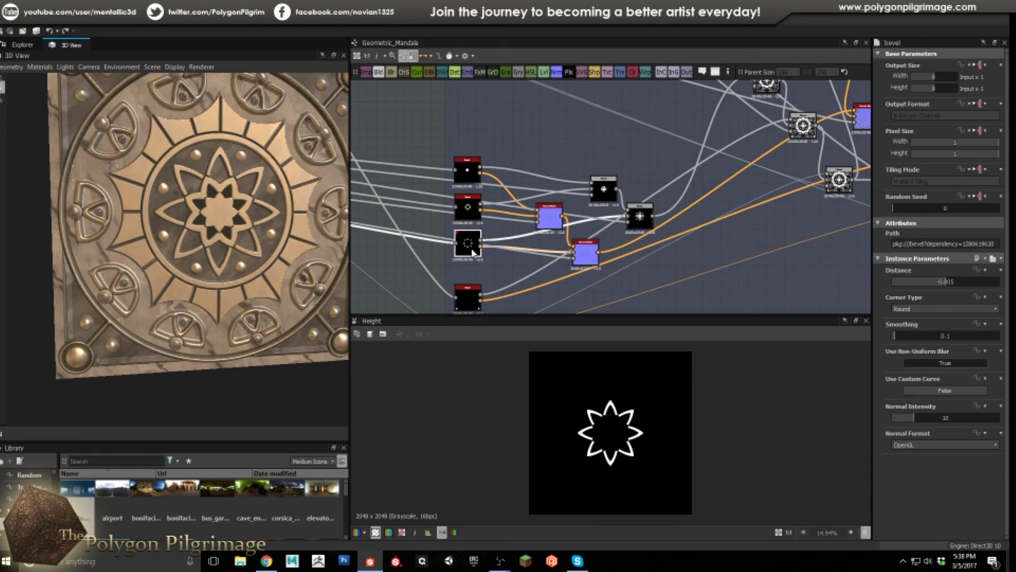
# - Preview the two Normal Blends that combine the central star's Bevels
pyautogui.doubleClick(550, 226)
pyautogui.moveTo(550, 225); pyautogui.dragTo(557, 182, button='middle')
pyautogui.scroll(1, 582, 201)
pyautogui.click(607, 202)
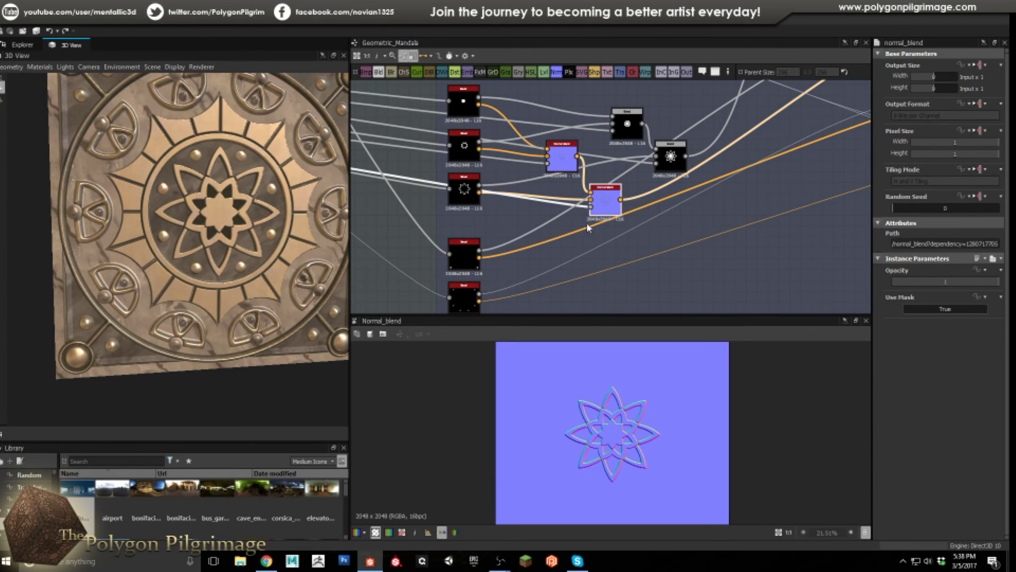
# - Preview the two lowest Bevels in the column, ending with the spheres that sit on the ovals
pyautogui.moveTo(552, 259); pyautogui.dragTo(557, 228, button='middle')
pyautogui.doubleClick(469, 223)
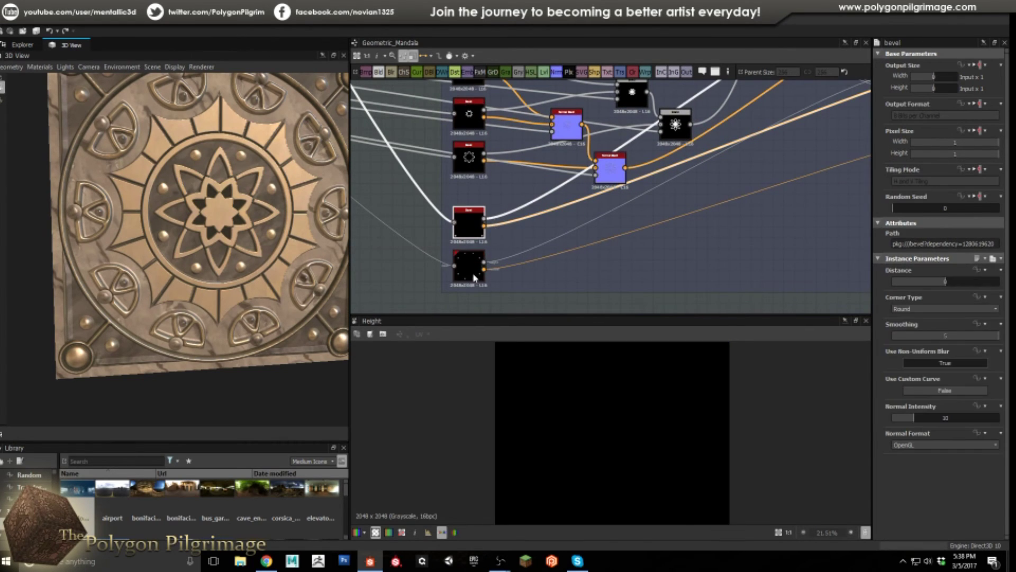
pyautogui.doubleClick(473, 271)
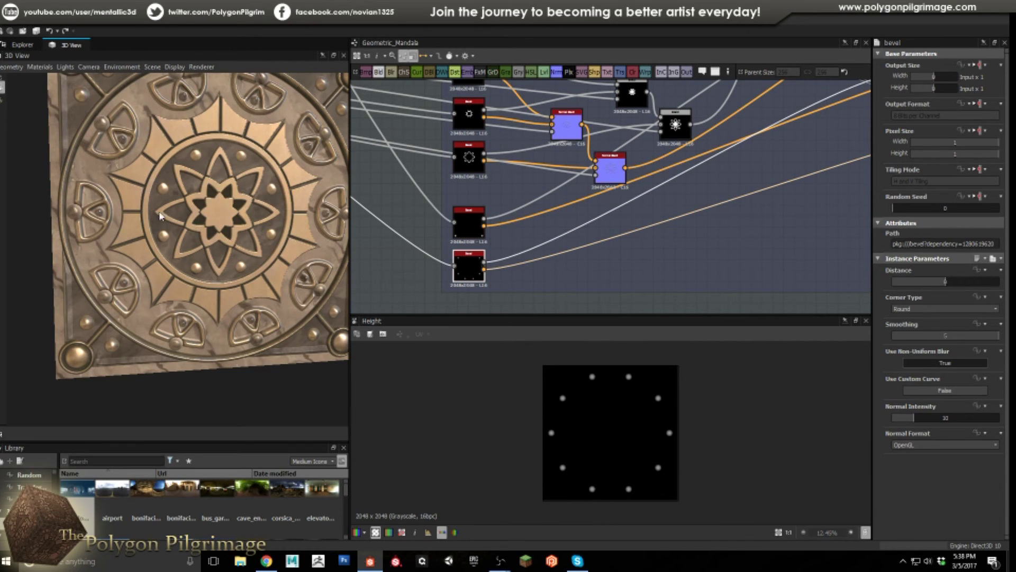
# - Preview the height Blend that adds the corner spheres using the Copy mode
pyautogui.moveTo(588, 207); pyautogui.dragTo(547, 225, button='middle')
pyautogui.doubleClick(562, 272)
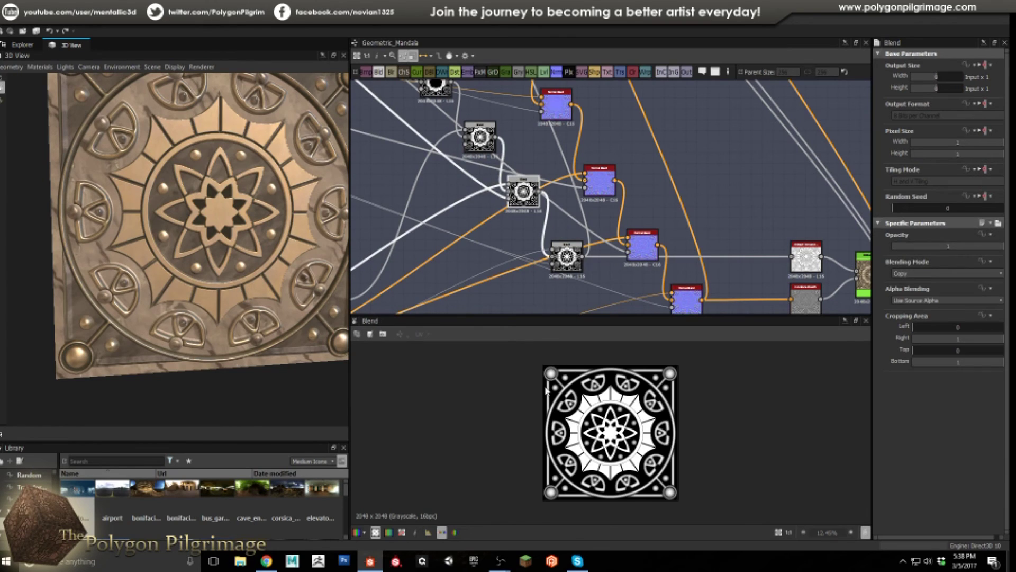
pyautogui.scroll(1, 547, 390)
# - Preview the two Normal Blends before the last one and examine the corner spheres in the normal map
pyautogui.doubleClick(604, 192)
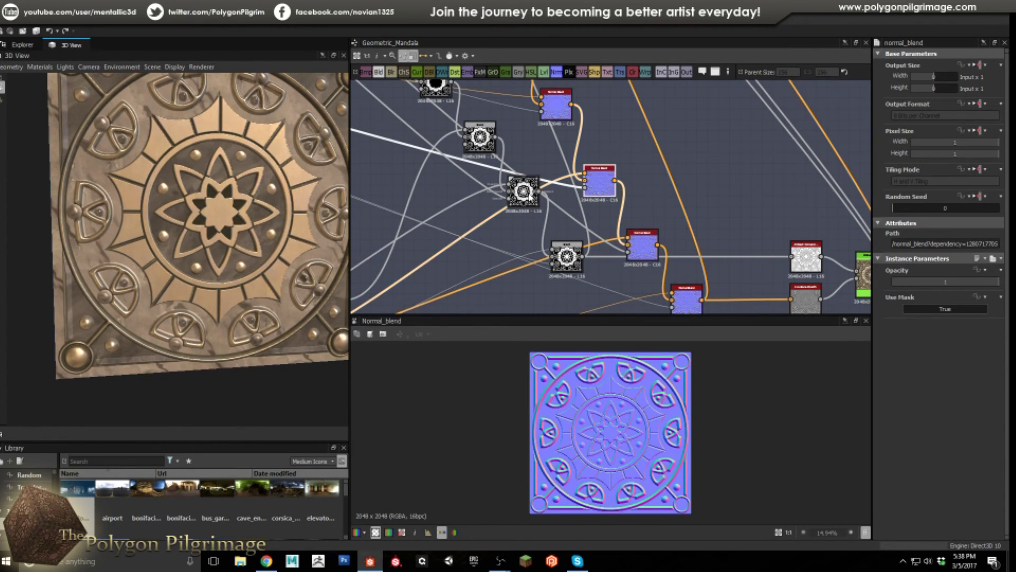
pyautogui.doubleClick(642, 245)
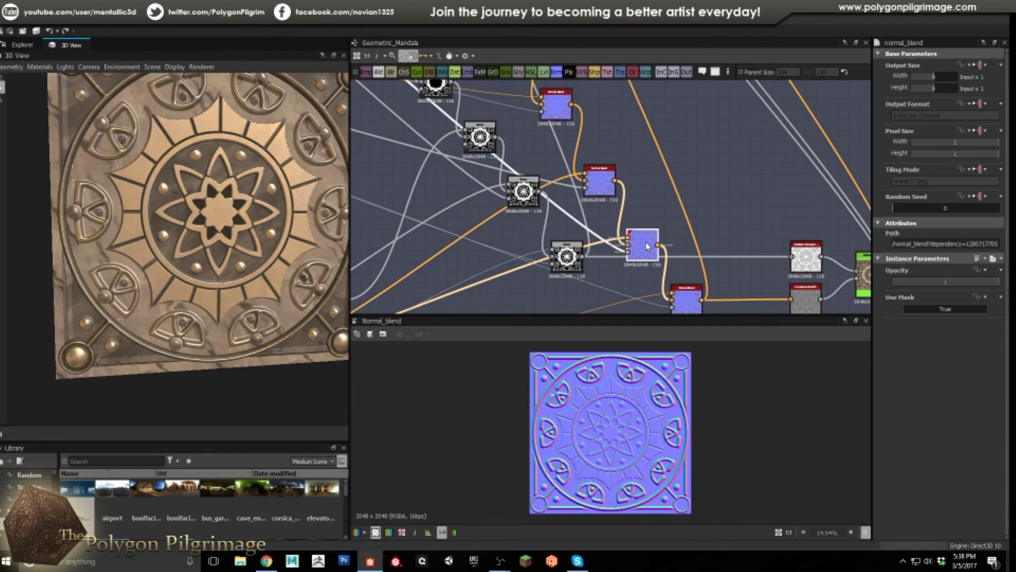
pyautogui.scroll(5, 529, 362)
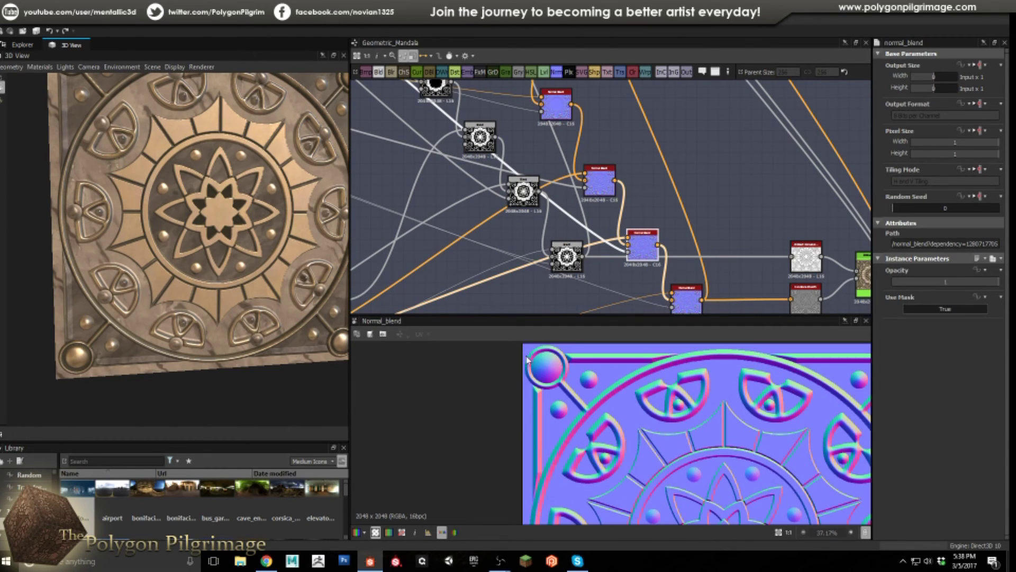
pyautogui.scroll(-2, 558, 373)
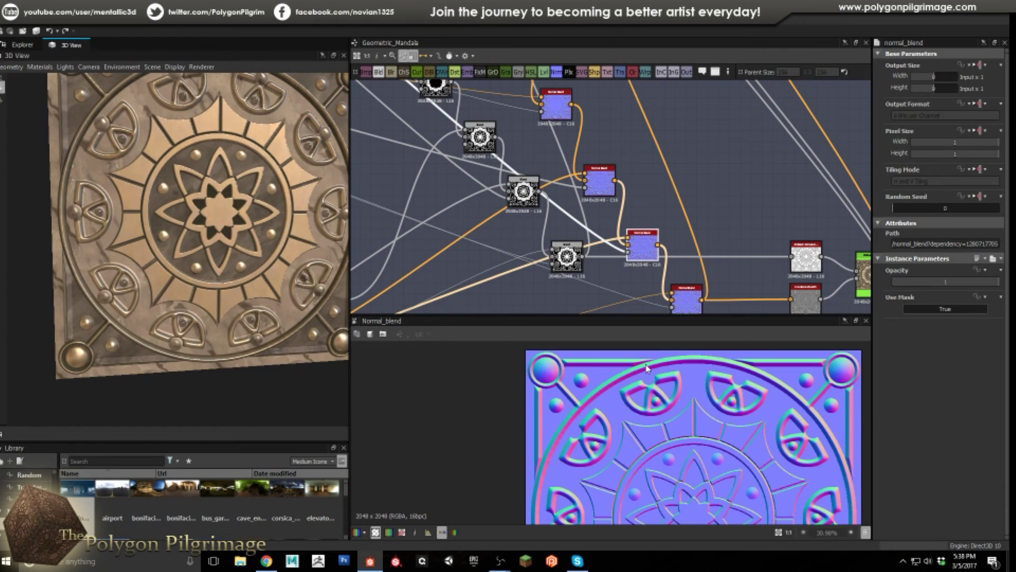
# - Preview the last Normal Blend again and examine the spheres it adds on the ovals
pyautogui.scroll(-3, 606, 271)
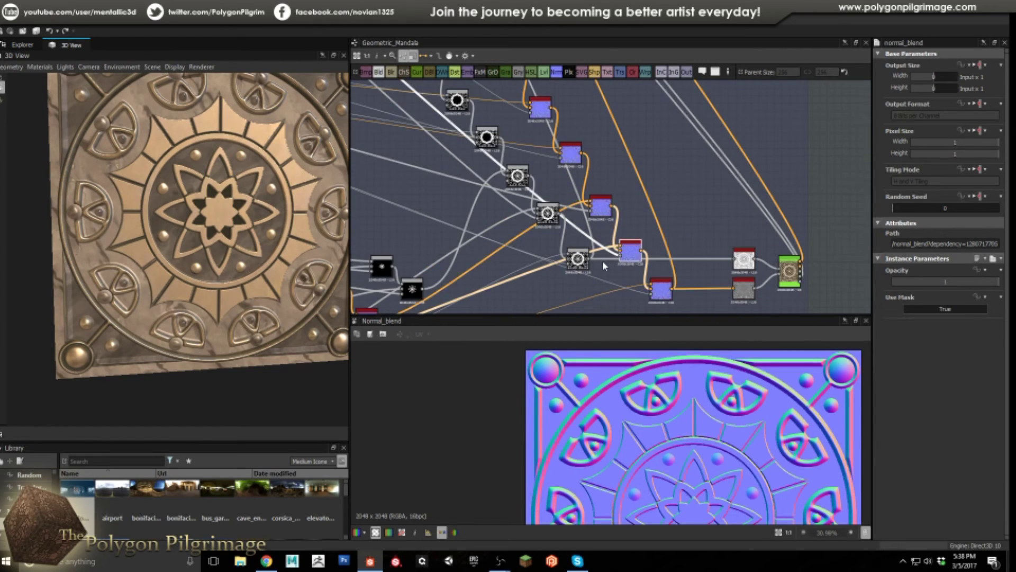
pyautogui.scroll(1, 597, 441)
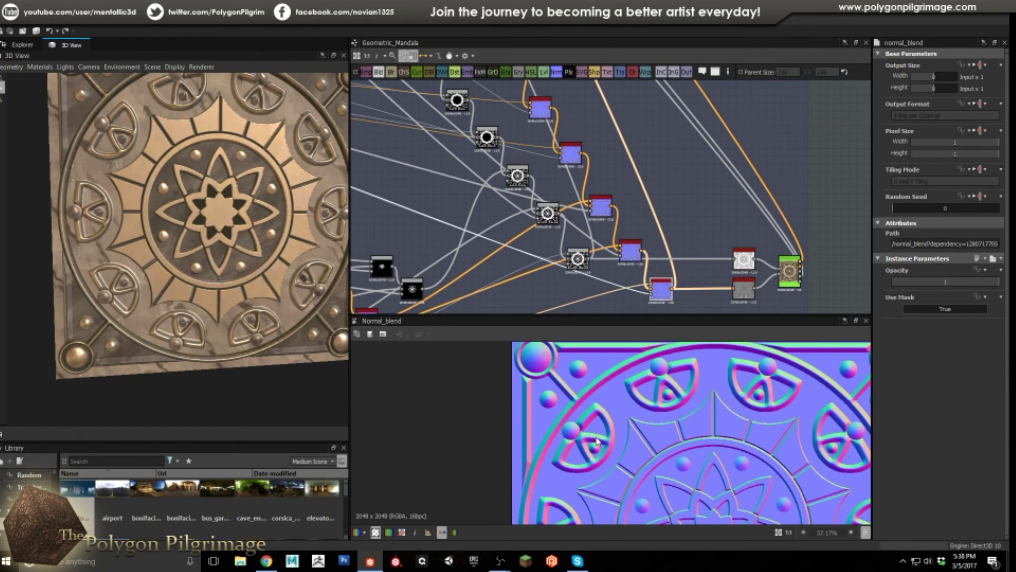
pyautogui.scroll(-5, 592, 430)
pyautogui.scroll(2, 609, 446)
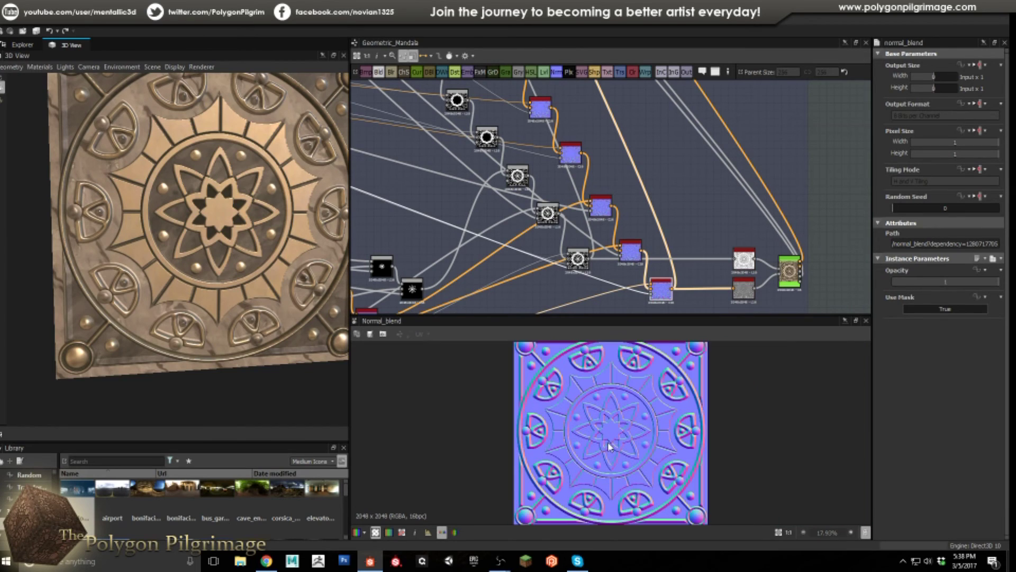
pyautogui.scroll(1, 568, 383)
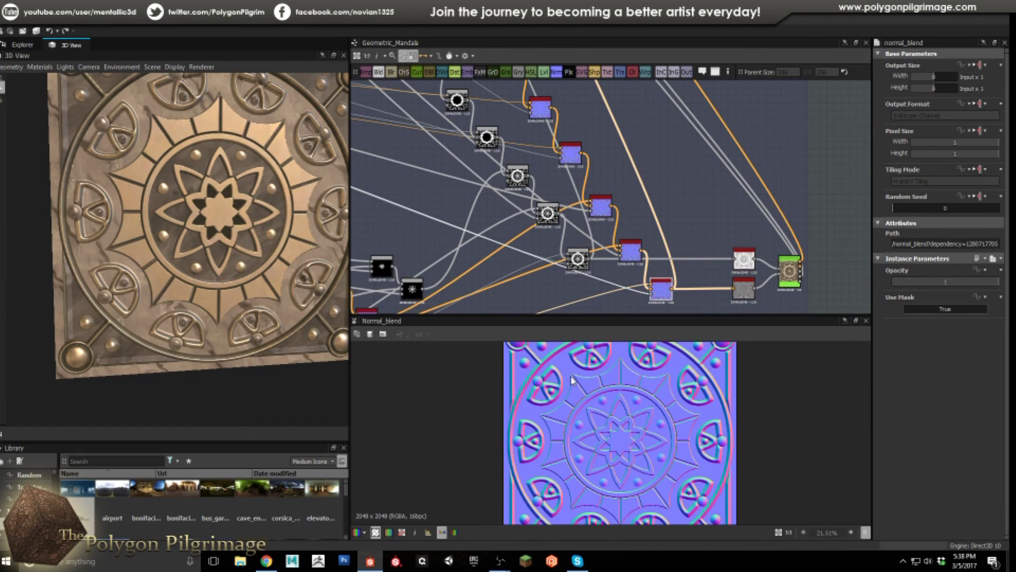
# - Examine the Statue_Metal node's ambient occlusion and curvature inputs and its material outputs
pyautogui.click(684, 198)
pyautogui.moveTo(651, 216); pyautogui.dragTo(685, 186, button='middle')
pyautogui.moveTo(583, 233); pyautogui.dragTo(641, 202, button='middle')
pyautogui.moveTo(783, 189); pyautogui.dragTo(680, 216, button='middle')
pyautogui.scroll(2, 680, 216)
pyautogui.scroll(2, 681, 218)
pyautogui.moveTo(841, 222); pyautogui.dragTo(696, 238, button='middle')
pyautogui.scroll(2, 697, 239)
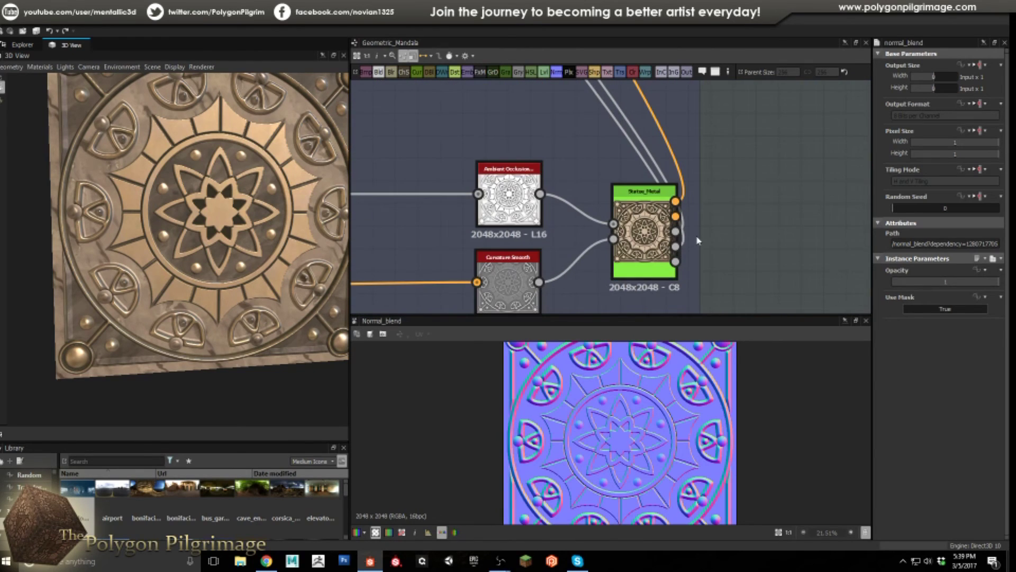
pyautogui.scroll(1, 662, 232)
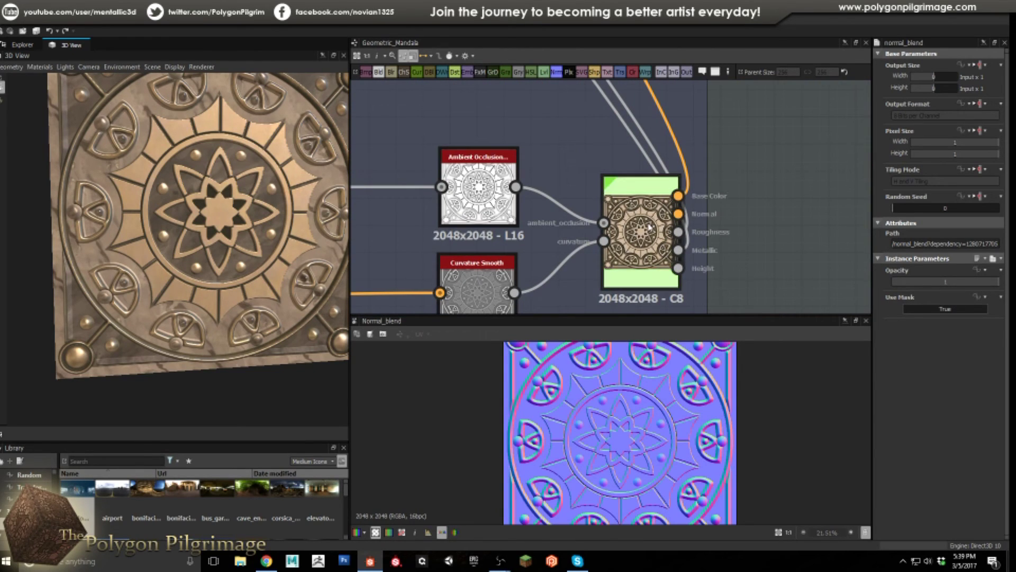
# - Preview the Ambient Occlusion node that feeds Statue_Metal and check its parameters
pyautogui.moveTo(564, 157); pyautogui.dragTo(609, 145, button='middle')
pyautogui.doubleClick(523, 174)
pyautogui.moveTo(523, 174); pyautogui.dragTo(551, 169, button='middle')
pyautogui.scroll(-2, 551, 168)
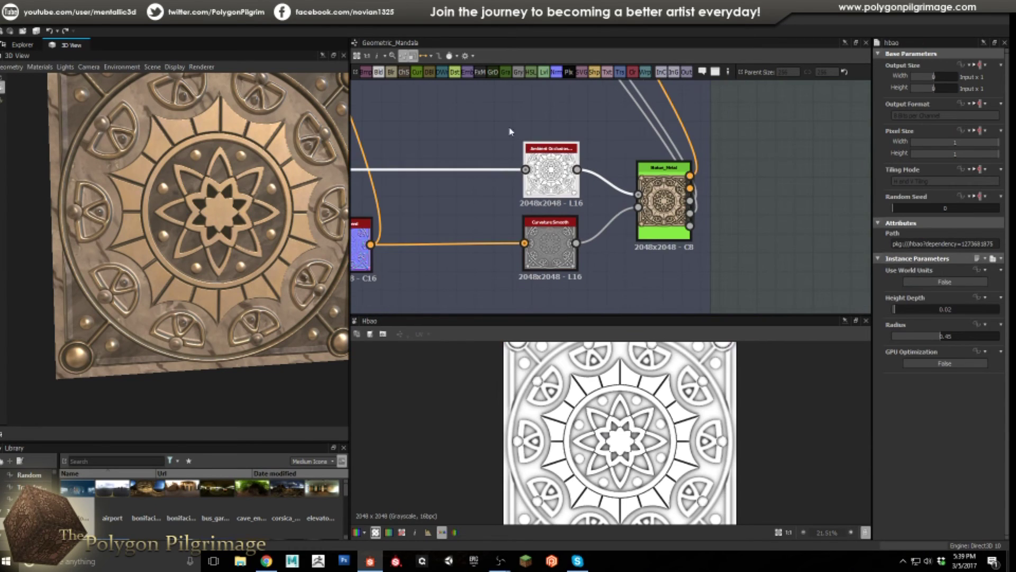
# - Trace the Ambient Occlusion input back to the final height Blend and preview that Blend
pyautogui.scroll(1, 550, 154)
pyautogui.scroll(-3, 538, 195)
pyautogui.moveTo(397, 207); pyautogui.dragTo(491, 207, button='middle')
pyautogui.doubleClick(456, 188)
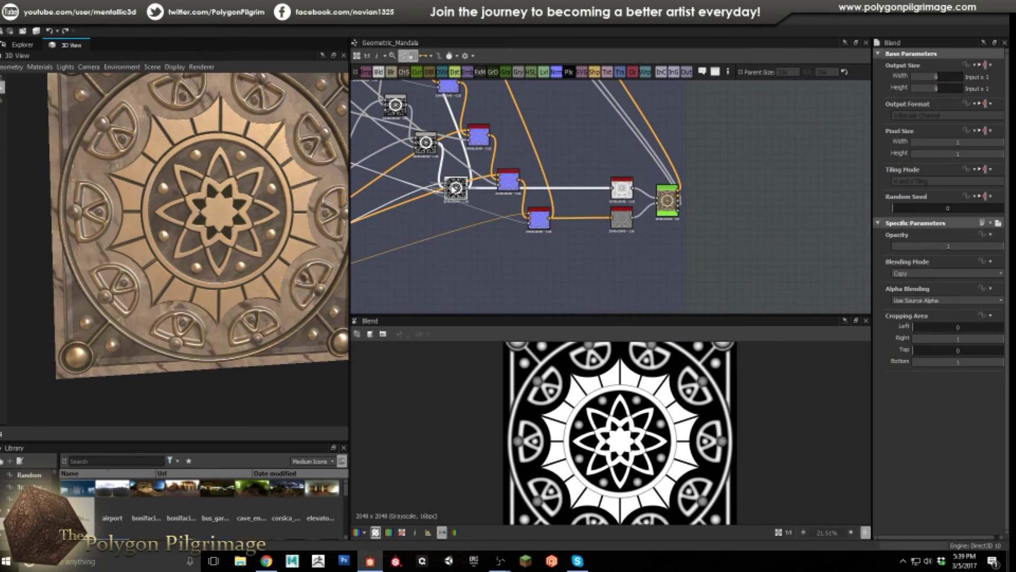
# - Preview the Curvature Smooth node that feeds Statue_Metal and check its Normal Format
pyautogui.scroll(2, 630, 190)
pyautogui.scroll(2, 630, 201)
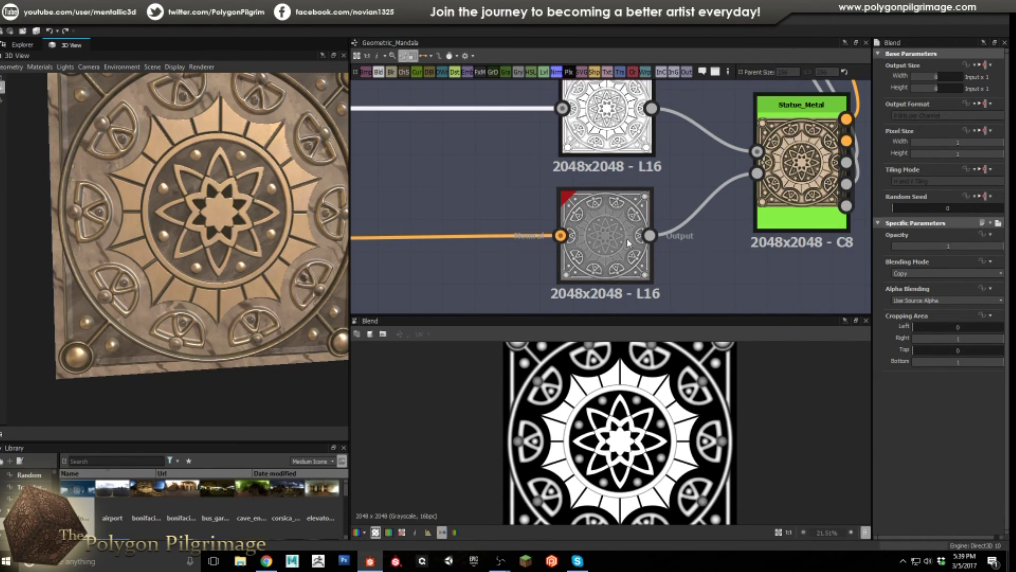
pyautogui.doubleClick(602, 229)
pyautogui.scroll(-2, 582, 238)
pyautogui.scroll(1, 527, 244)
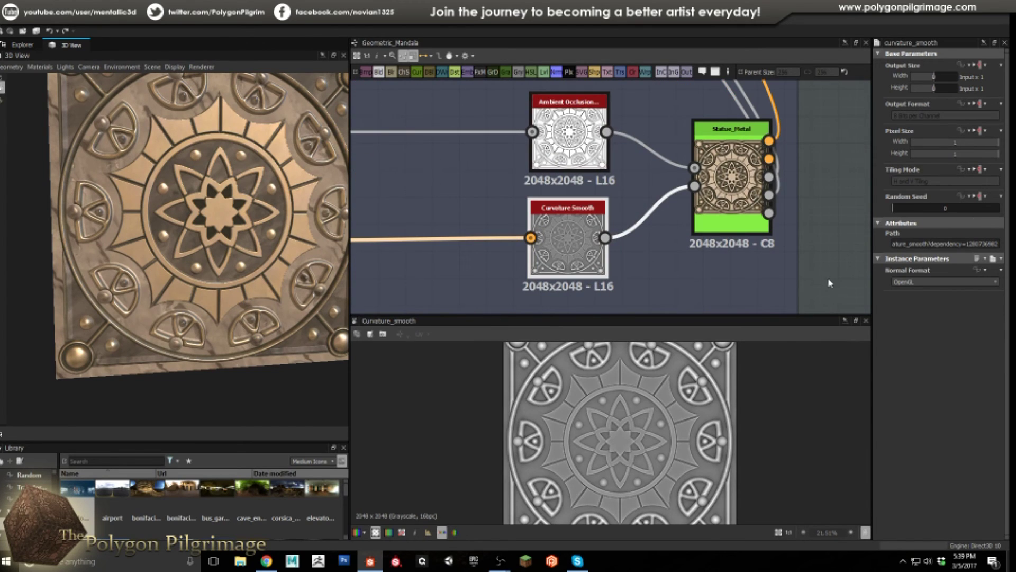
# - View the 3D cube from another angle and check the Ambient Occlusion node's Height Depth and Radius settings
pyautogui.moveTo(241, 246); pyautogui.dragTo(285, 236)
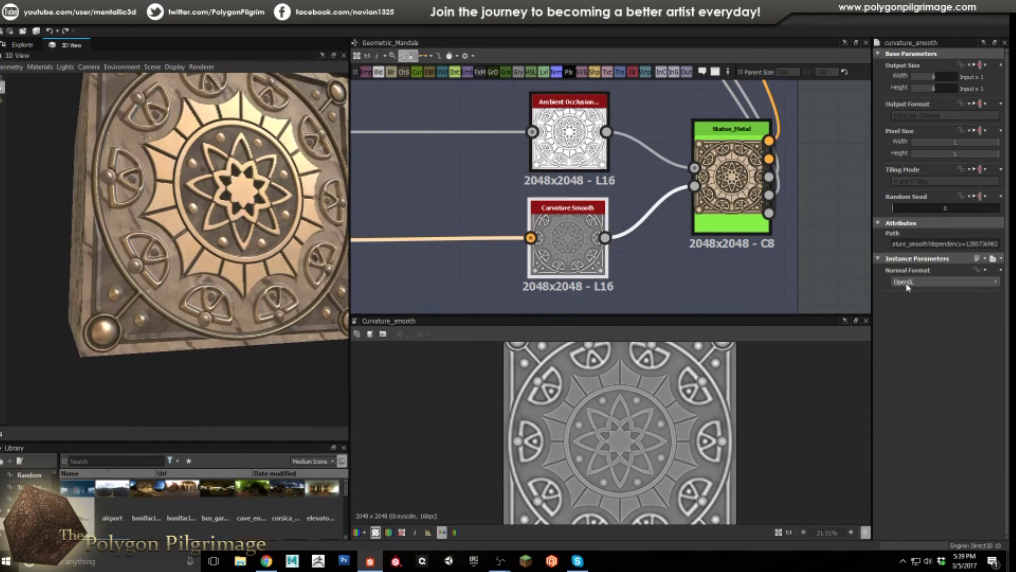
pyautogui.click(569, 135)
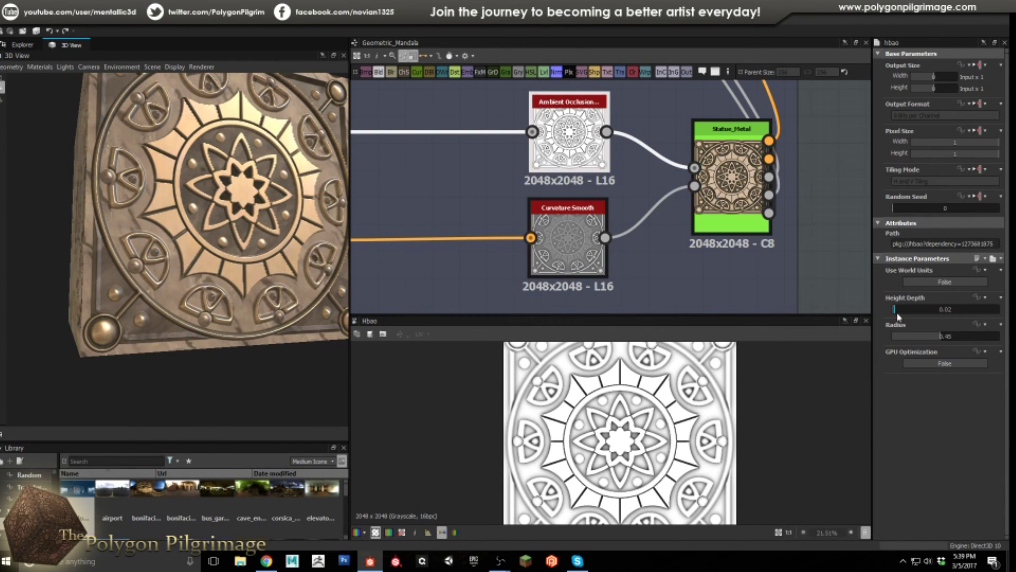
# - Inspect the Ambient Occlusion preview up close and preview the Statue_Metal node's base color
pyautogui.scroll(2, 633, 398)
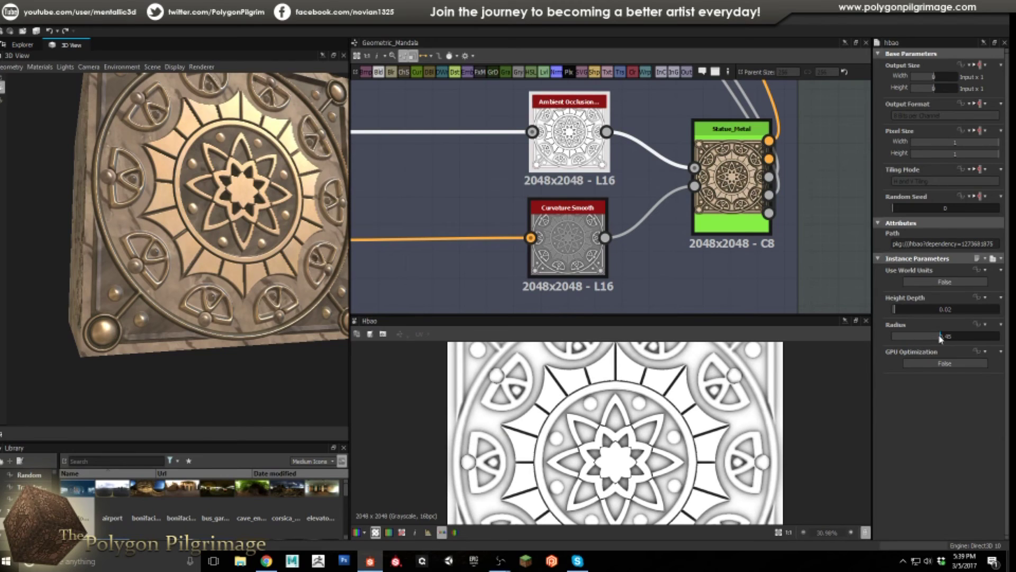
pyautogui.scroll(-3, 590, 422)
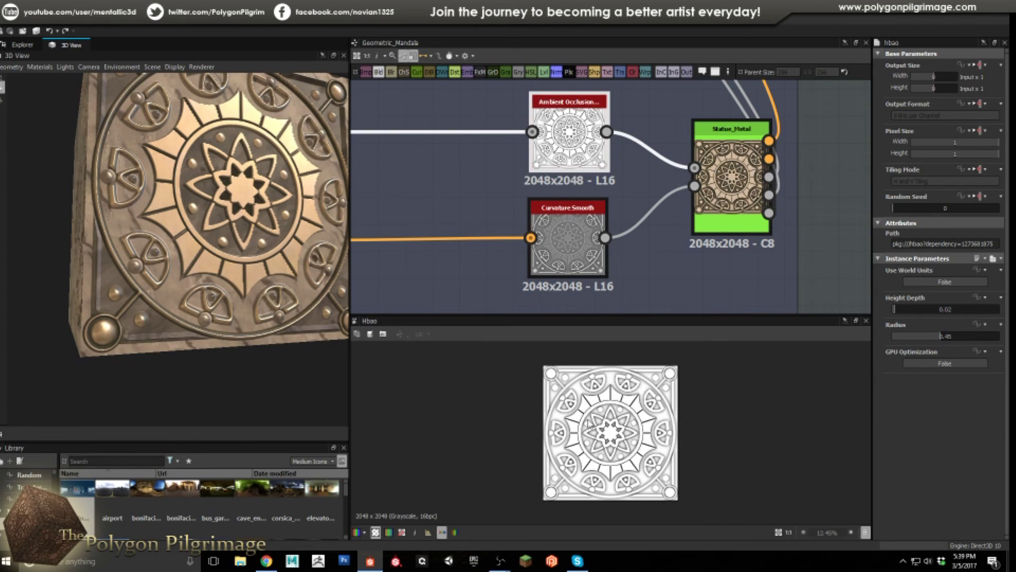
pyautogui.click(725, 192)
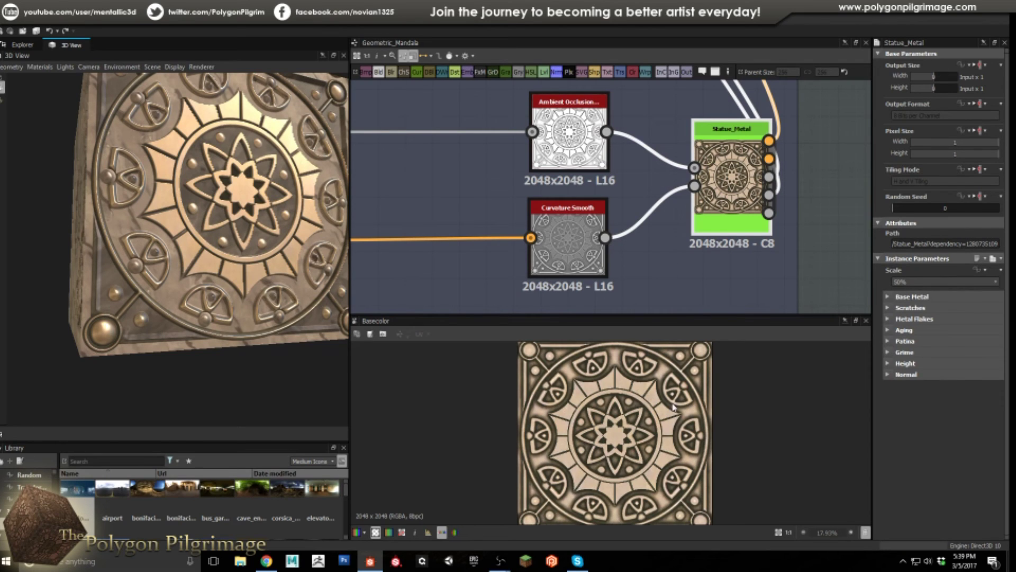
# - Locate the Final Outputs frame and preview the Blend that feeds the Base Color output
pyautogui.scroll(-5, 689, 157)
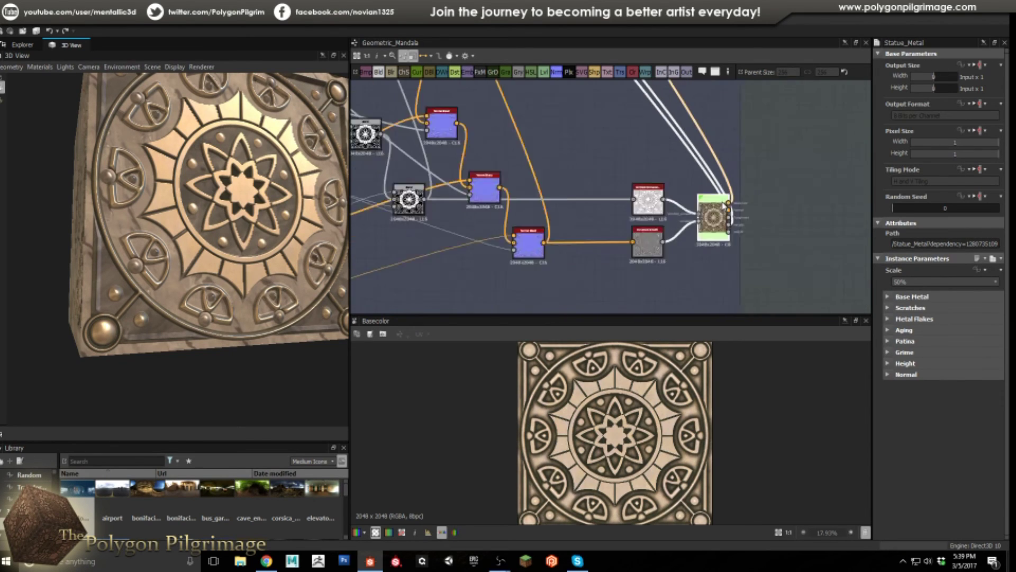
pyautogui.scroll(-3, 689, 157)
pyautogui.moveTo(721, 132); pyautogui.dragTo(665, 254, button='middle')
pyautogui.moveTo(608, 209); pyautogui.dragTo(646, 249, button='middle')
pyautogui.scroll(4, 577, 212)
pyautogui.scroll(1, 578, 212)
pyautogui.moveTo(578, 212); pyautogui.dragTo(578, 245, button='middle')
pyautogui.scroll(2, 572, 178)
pyautogui.moveTo(571, 178); pyautogui.dragTo(571, 223, button='middle')
pyautogui.scroll(3, 595, 185)
pyautogui.scroll(2, 609, 188)
pyautogui.doubleClick(724, 159)
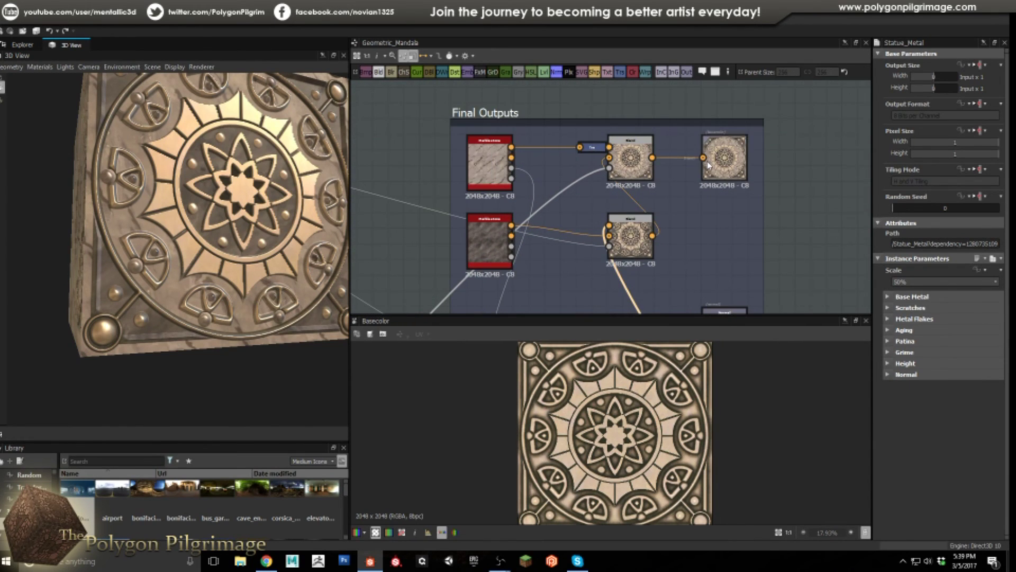
pyautogui.scroll(2, 635, 161)
pyautogui.click(635, 162)
# - Check the light and dark Marble_stone nodes in Final Outputs and preview the lower Blend beside them
pyautogui.moveTo(459, 171)
pyautogui.mouseDown()
pyautogui.moveTo(469, 153)
pyautogui.moveTo(460, 172)
pyautogui.mouseUp()
pyautogui.click(465, 170)
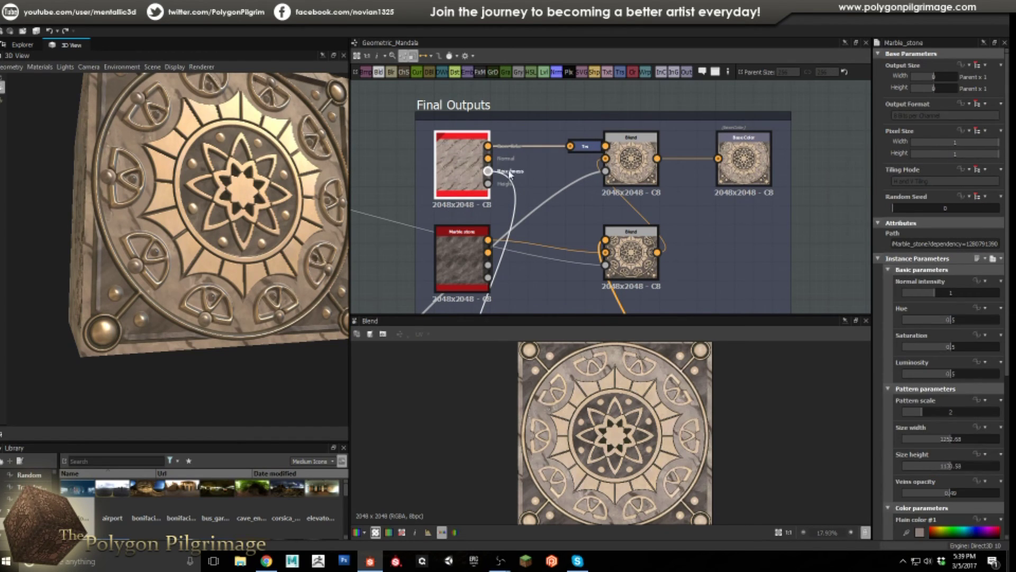
pyautogui.click(635, 256)
pyautogui.doubleClick(636, 255)
pyautogui.moveTo(635, 256); pyautogui.dragTo(579, 256)
pyautogui.moveTo(579, 256); pyautogui.dragTo(622, 185, button='middle')
pyautogui.scroll(2, 534, 213)
pyautogui.click(467, 223)
pyautogui.scroll(-2, 622, 183)
pyautogui.click(631, 246)
# - Trace the lower Blend's metal input down through the graph and return to the Final Outputs frame
pyautogui.moveTo(672, 238); pyautogui.dragTo(663, 212, button='middle')
pyautogui.scroll(-5, 664, 211)
pyautogui.moveTo(714, 270); pyautogui.dragTo(677, 159, button='middle')
pyautogui.moveTo(701, 302); pyautogui.dragTo(615, 102, button='middle')
pyautogui.moveTo(684, 283); pyautogui.dragTo(664, 220, button='middle')
pyautogui.moveTo(672, 186); pyautogui.dragTo(694, 245, button='middle')
pyautogui.moveTo(598, 126); pyautogui.dragTo(662, 238, button='middle')
pyautogui.moveTo(617, 112); pyautogui.dragTo(683, 291, button='middle')
pyautogui.moveTo(593, 114); pyautogui.dragTo(665, 271, button='middle')
pyautogui.scroll(5, 550, 183)
# - Preview the upper marble Blend and the Base Color output, and view the whole mandala face on the 3D cube
pyautogui.moveTo(303, 224); pyautogui.dragTo(326, 310)
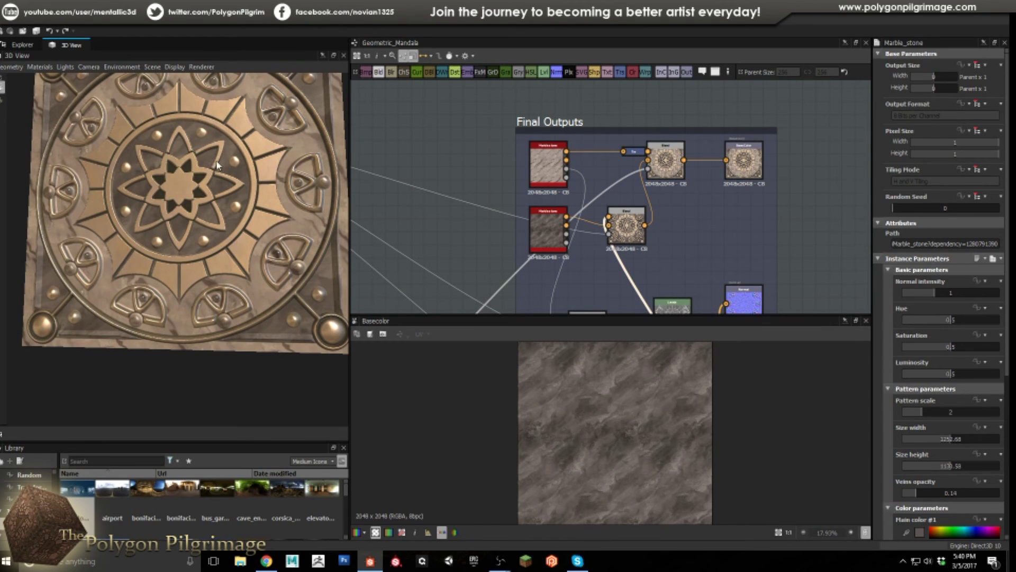
pyautogui.doubleClick(665, 157)
pyautogui.moveTo(247, 185); pyautogui.dragTo(261, 226)
pyautogui.scroll(-3, 263, 211)
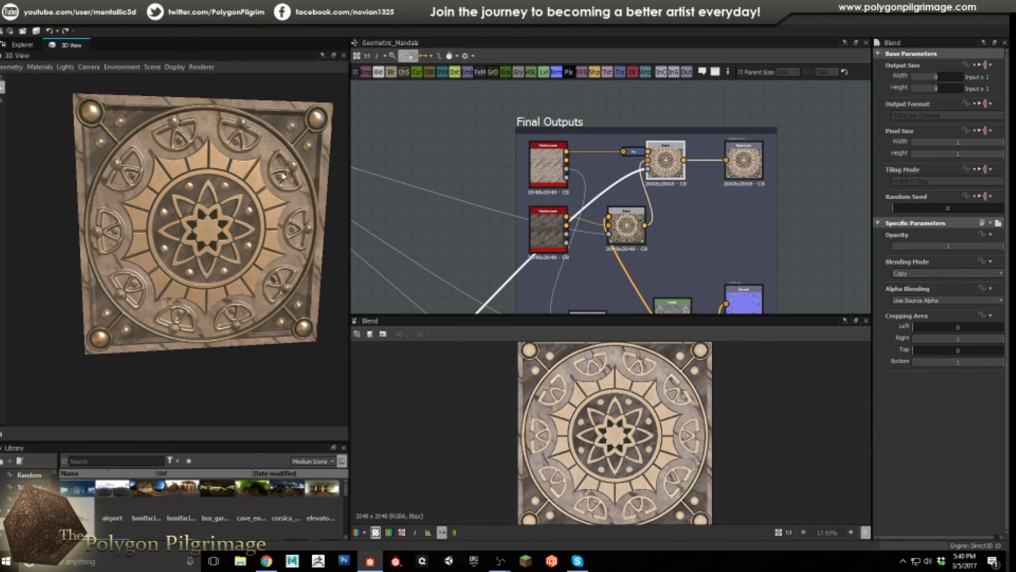
pyautogui.moveTo(717, 230); pyautogui.dragTo(656, 228, button='middle')
pyautogui.doubleClick(682, 156)
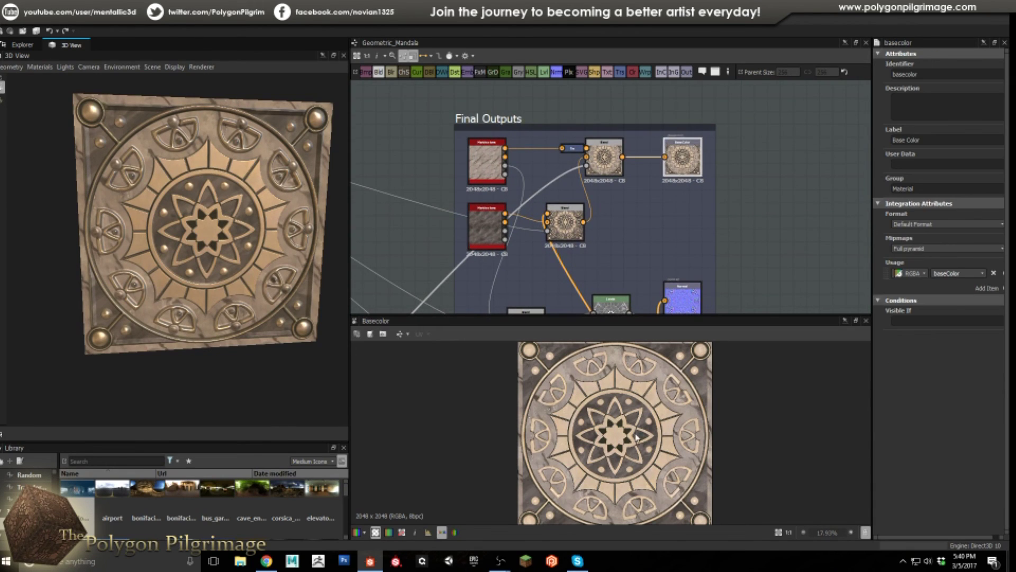
# - Preview the grayscale Blend that feeds the Levels node, and the Normal output in Final Outputs
pyautogui.moveTo(557, 294); pyautogui.dragTo(571, 146, button='middle')
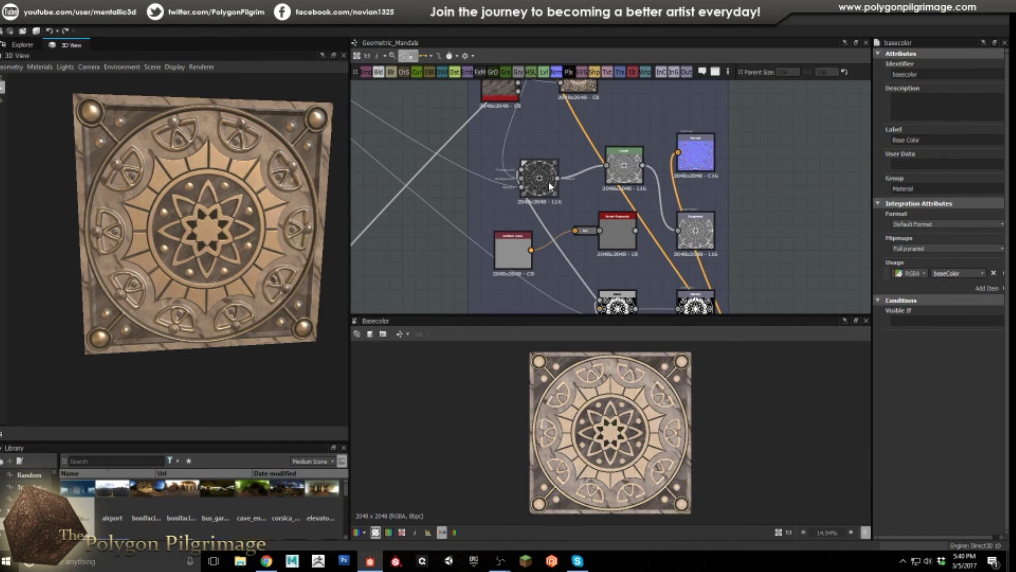
pyautogui.doubleClick(549, 183)
pyautogui.moveTo(549, 183); pyautogui.dragTo(563, 171)
pyautogui.moveTo(607, 183); pyautogui.dragTo(565, 199, button='middle')
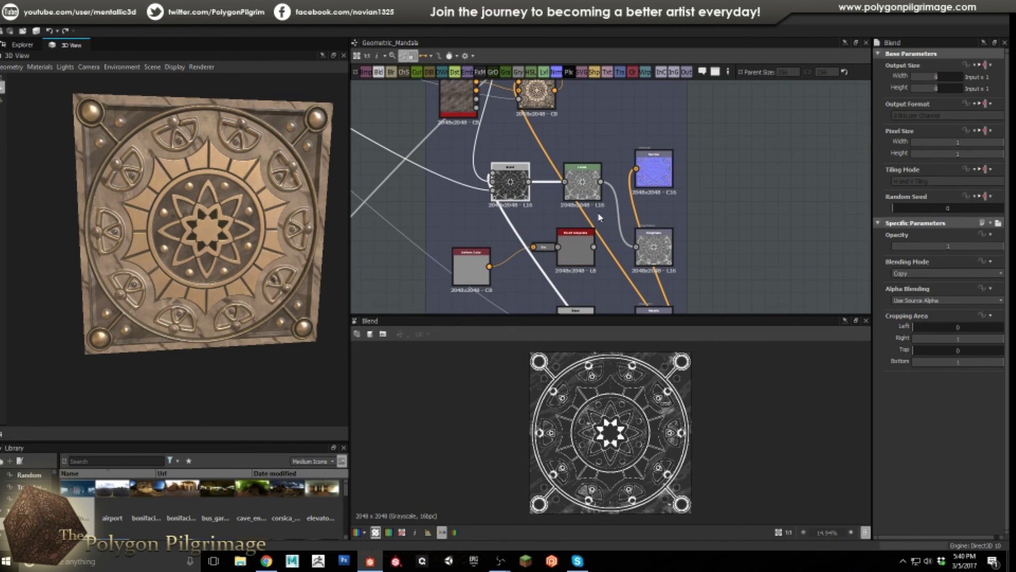
pyautogui.doubleClick(654, 168)
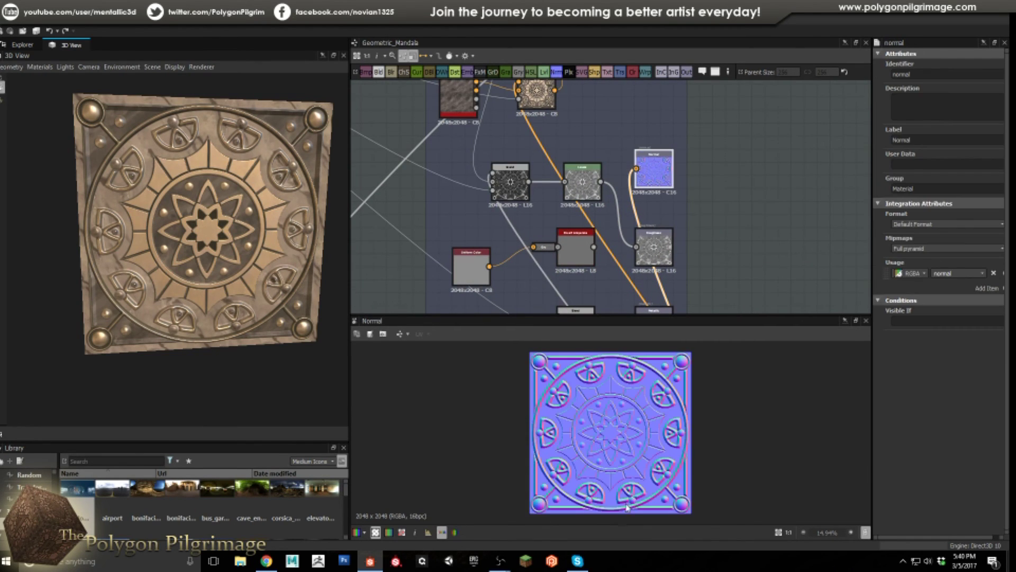
pyautogui.moveTo(655, 181)
pyautogui.mouseDown(button='middle')
pyautogui.moveTo(664, 170)
pyautogui.moveTo(664, 187)
pyautogui.mouseUp(button='middle')
pyautogui.scroll(2, 524, 190)
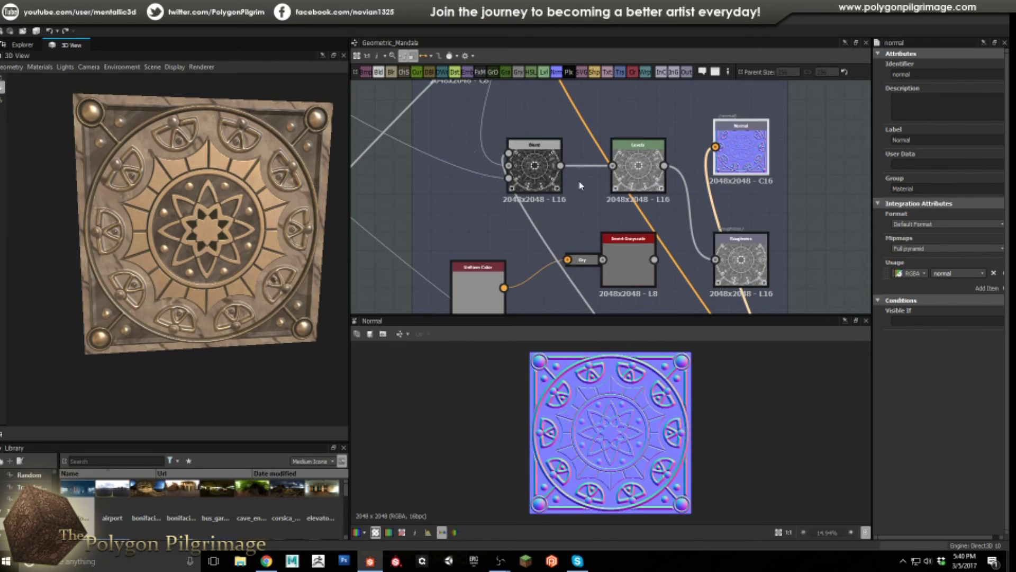
# - Compare the grayscale Blend with the Roughness output and trace the Blend's inputs back to the marble nodes
pyautogui.doubleClick(530, 179)
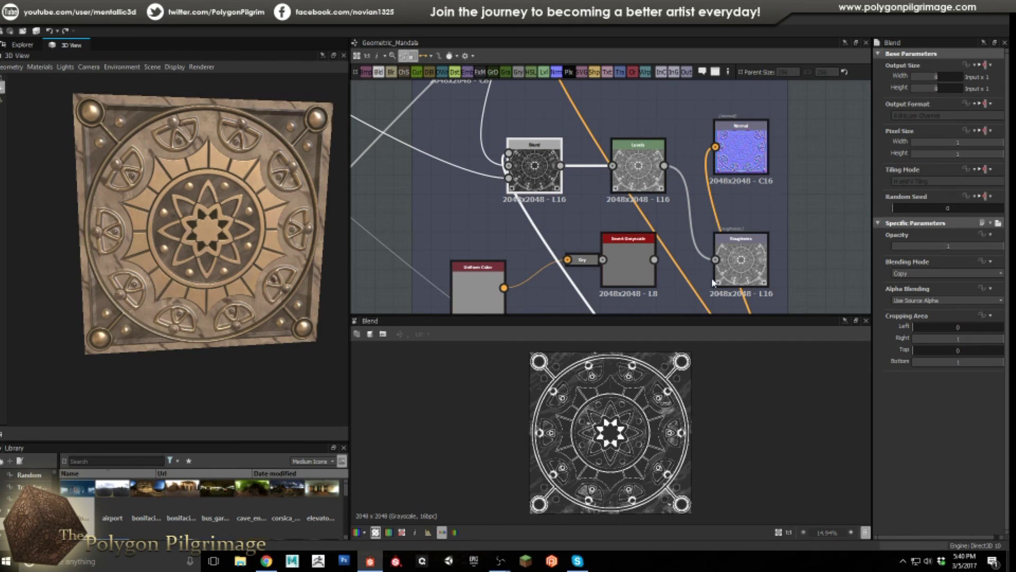
pyautogui.doubleClick(757, 284)
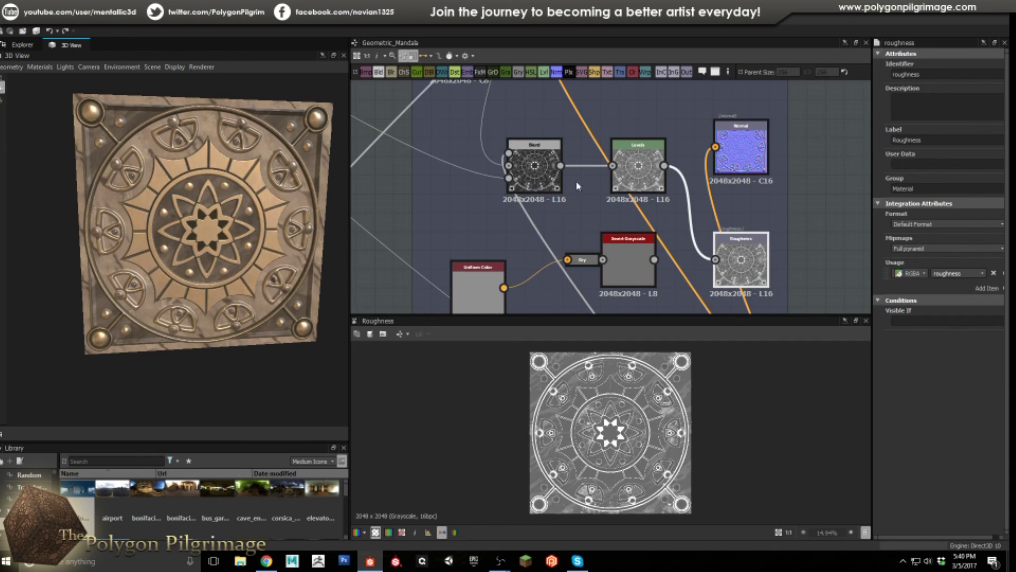
pyautogui.doubleClick(532, 170)
pyautogui.scroll(-3, 553, 206)
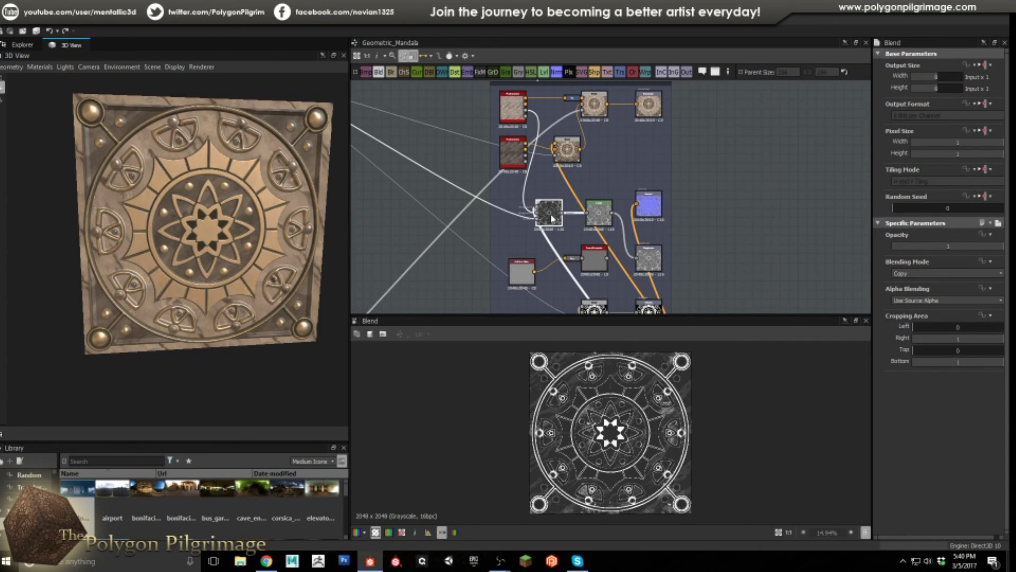
pyautogui.moveTo(560, 208)
pyautogui.mouseDown(button='middle')
pyautogui.moveTo(560, 178)
pyautogui.moveTo(570, 205)
pyautogui.mouseUp(button='middle')
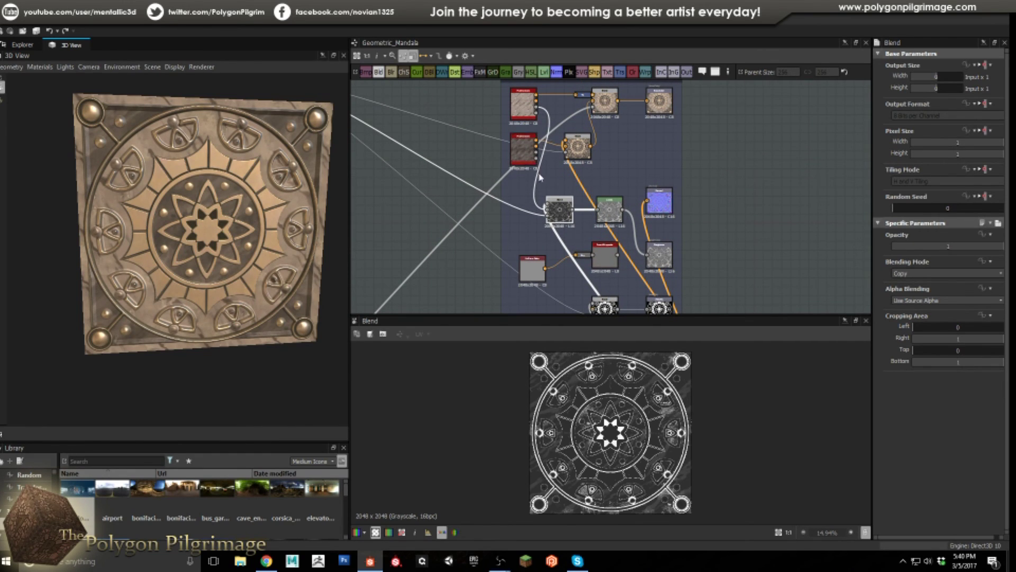
pyautogui.scroll(1, 540, 177)
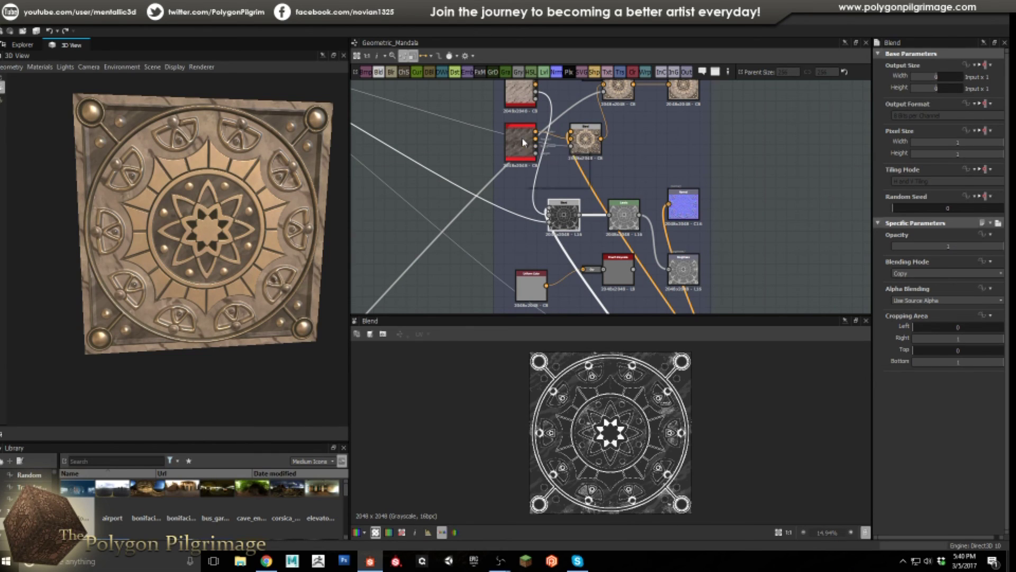
pyautogui.scroll(1, 609, 239)
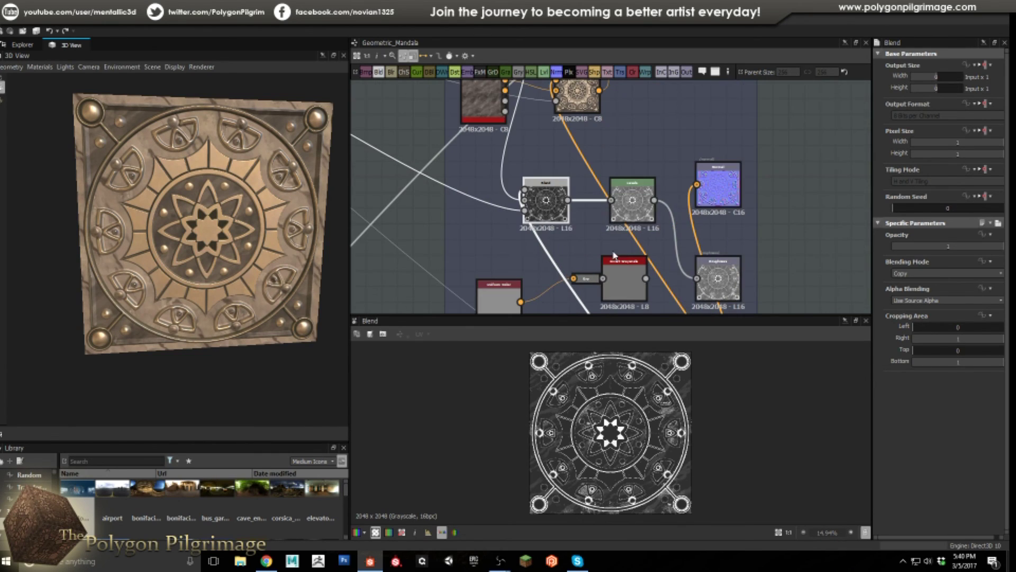
# - Preview the Levels node, check its histogram, and compare it with the Roughness output
pyautogui.scroll(1, 608, 238)
pyautogui.click(633, 201)
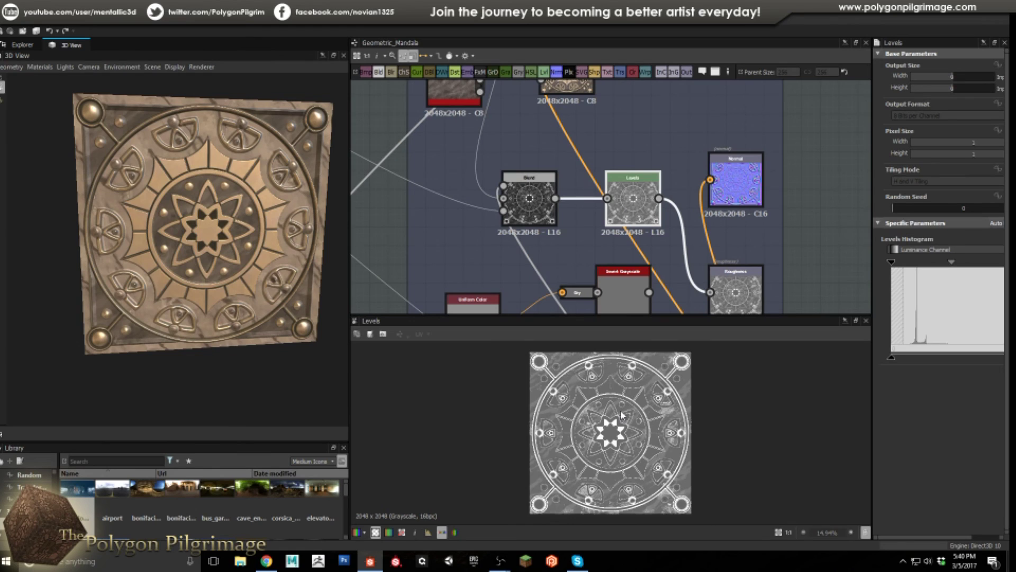
pyautogui.scroll(1, 622, 415)
pyautogui.scroll(1, 618, 410)
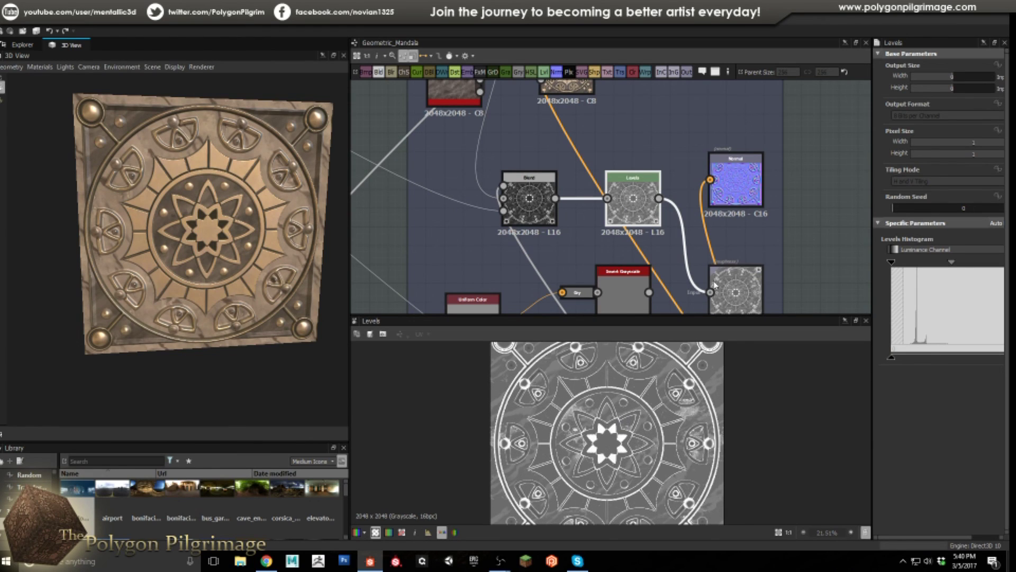
pyautogui.click(736, 286)
# - Delete the unused Invert Grayscale and Uniform Color nodes from the Final Outputs frame
pyautogui.scroll(-2, 555, 156)
pyautogui.moveTo(574, 240); pyautogui.dragTo(555, 126, button='middle')
pyautogui.click(594, 177)
pyautogui.press('Delete')
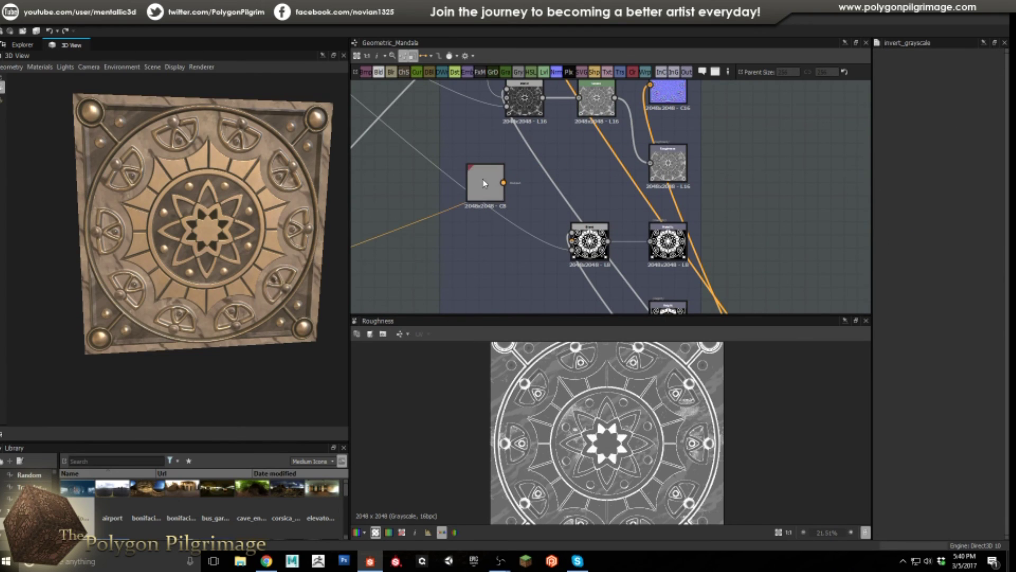
pyautogui.click(483, 184)
pyautogui.scroll(-2, 511, 200)
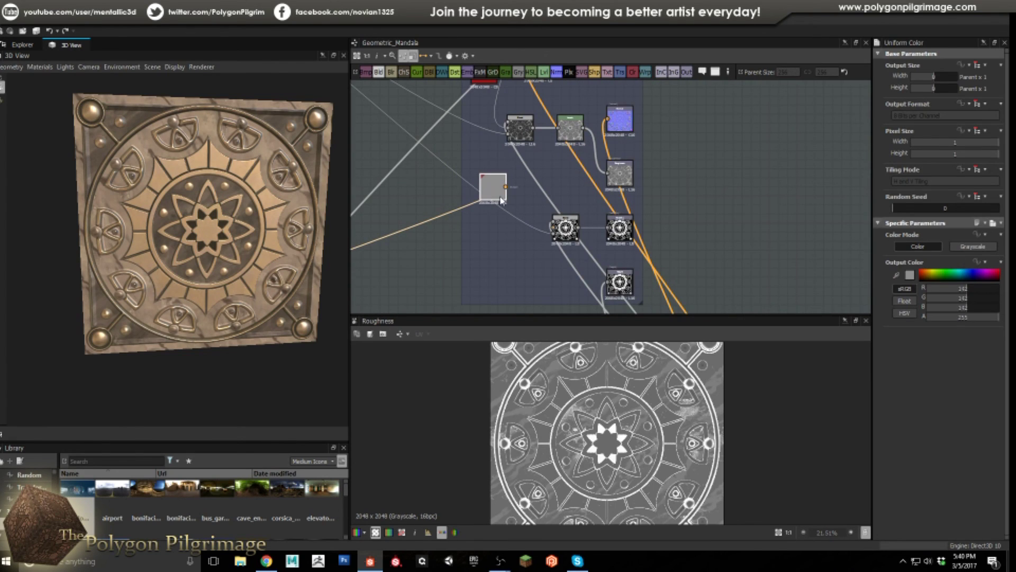
pyautogui.press('Delete')
# - Preview the Metallic output and examine the inputs of the Blend that feeds it
pyautogui.scroll(2, 590, 250)
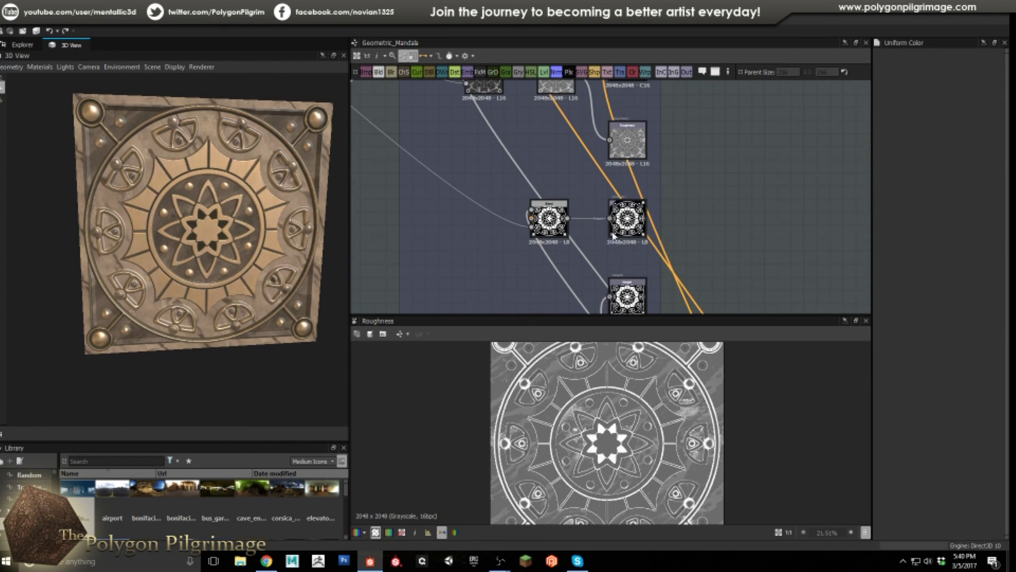
pyautogui.doubleClick(627, 220)
pyautogui.moveTo(563, 241); pyautogui.dragTo(518, 221)
pyautogui.scroll(-3, 553, 225)
pyautogui.scroll(5, 553, 225)
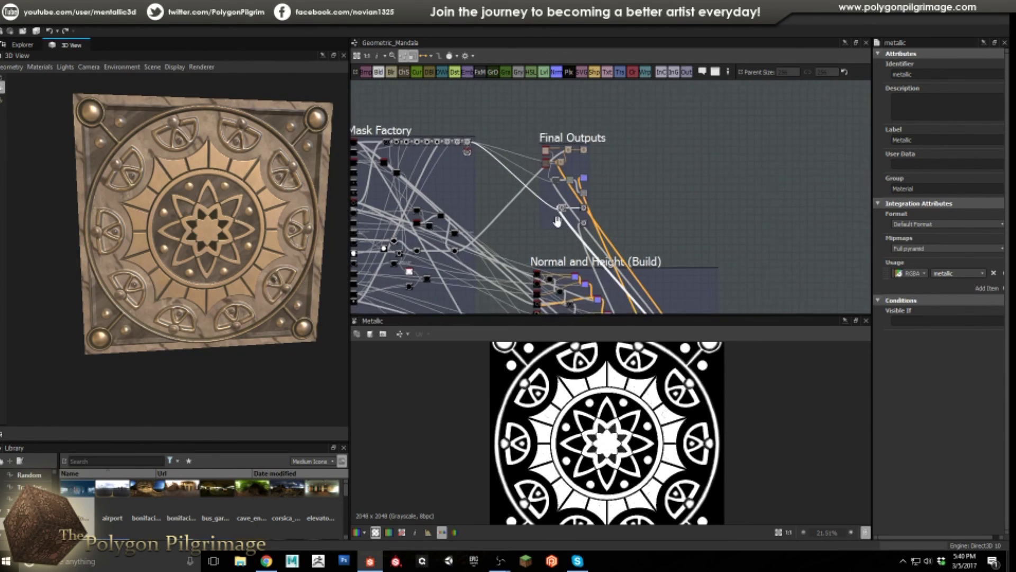
pyautogui.scroll(3, 567, 232)
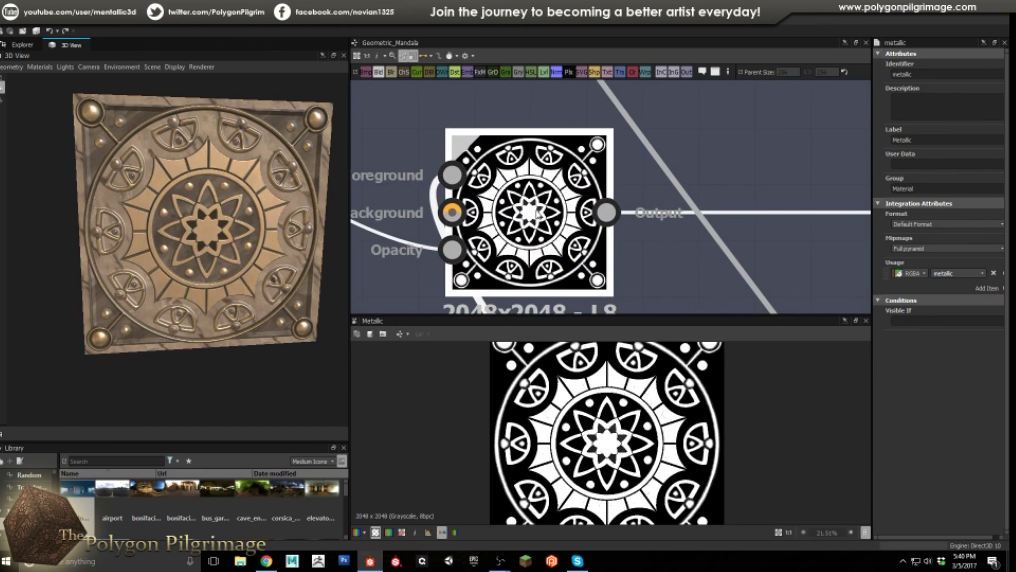
pyautogui.scroll(-5, 544, 225)
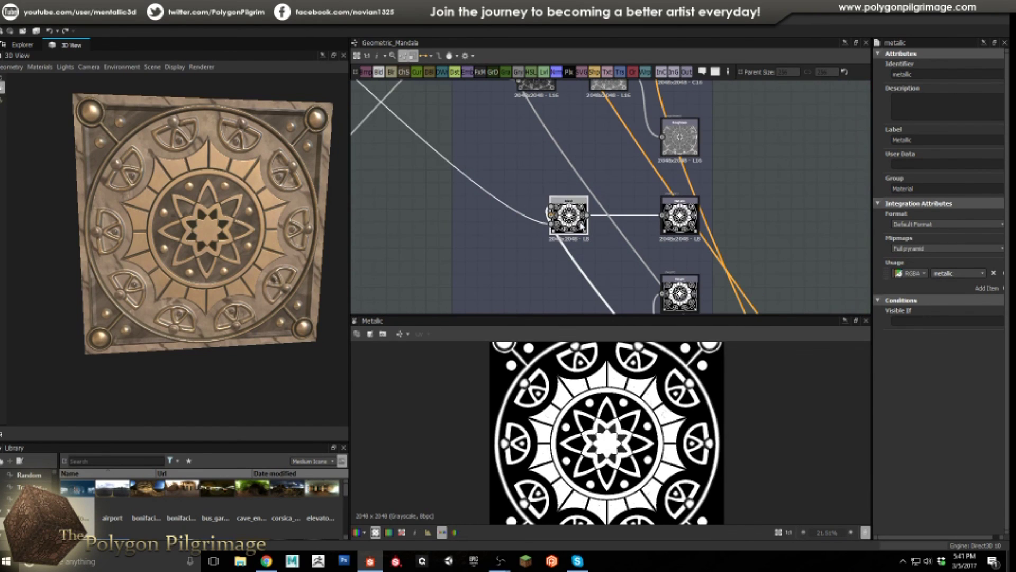
# - Preview the Height output at the end of the Final Outputs frame
pyautogui.moveTo(570, 217); pyautogui.dragTo(605, 218)
pyautogui.moveTo(611, 233); pyautogui.dragTo(596, 142, button='middle')
pyautogui.click(665, 204)
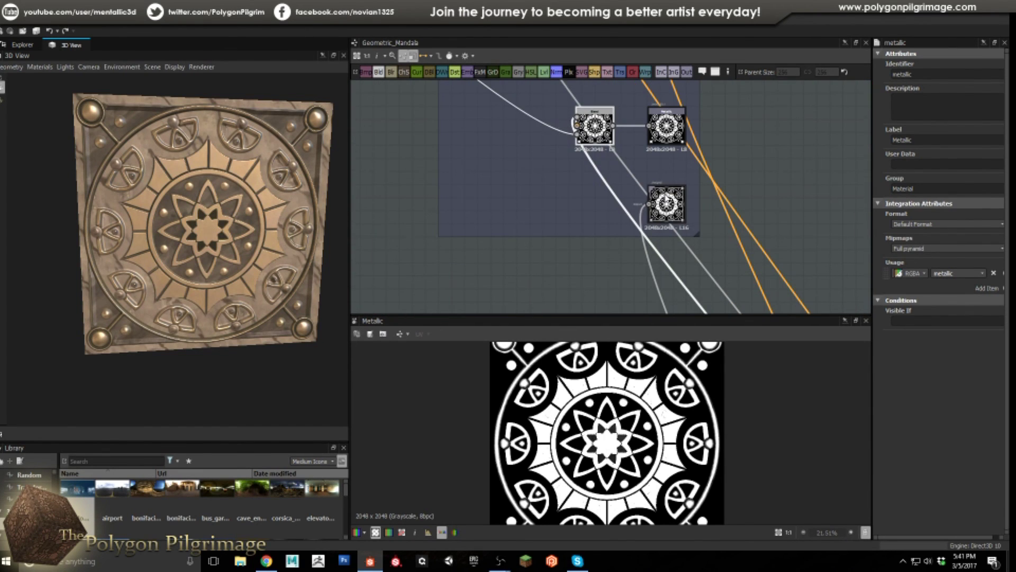
# - Look over the whole graph from the build frames to Final Outputs and view the 3D cube from other angles
pyautogui.scroll(-6, 665, 201)
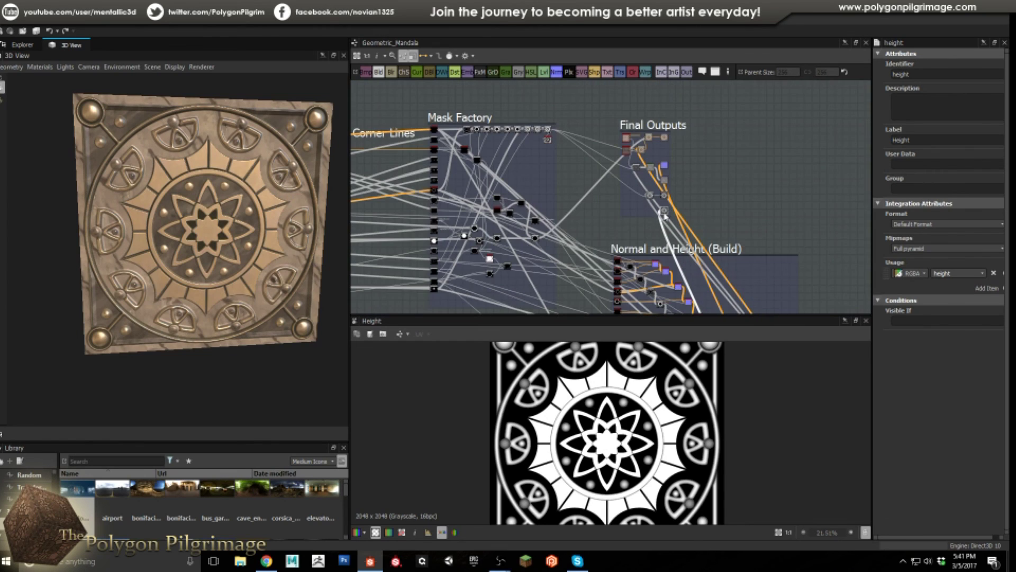
pyautogui.scroll(-5, 717, 188)
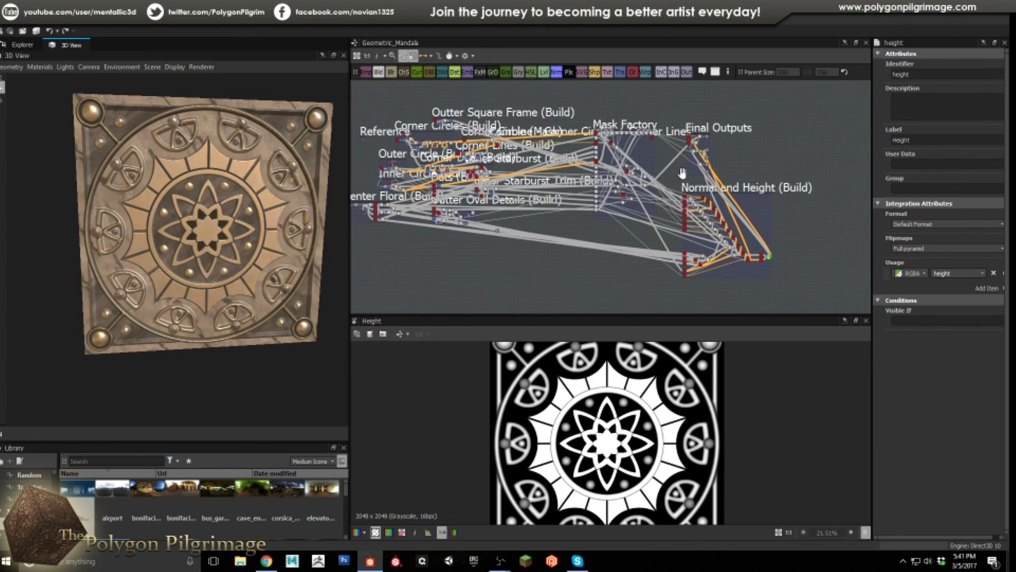
pyautogui.scroll(4, 713, 180)
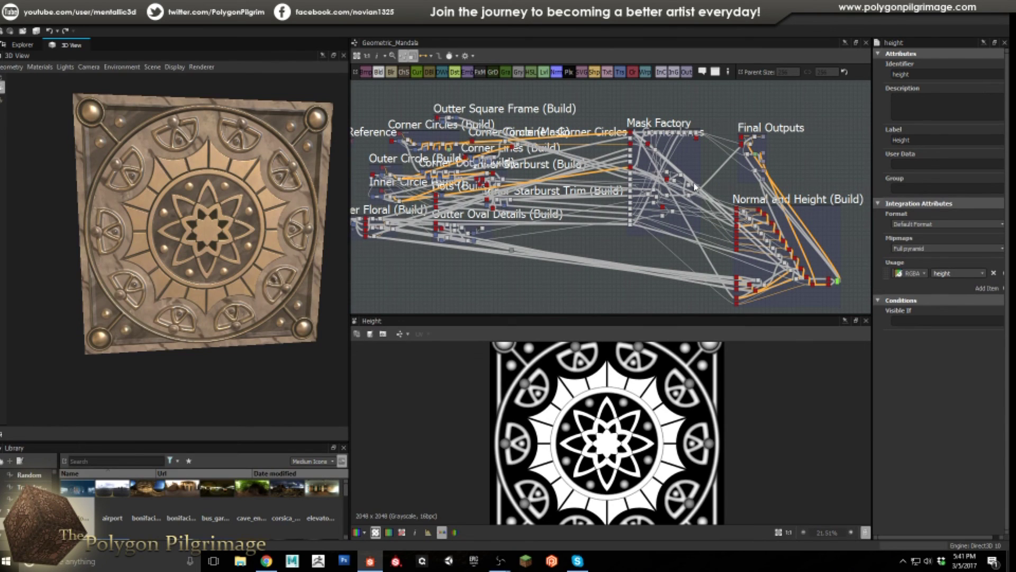
pyautogui.scroll(-1, 635, 179)
pyautogui.scroll(1, 625, 177)
pyautogui.moveTo(212, 223); pyautogui.dragTo(238, 260)
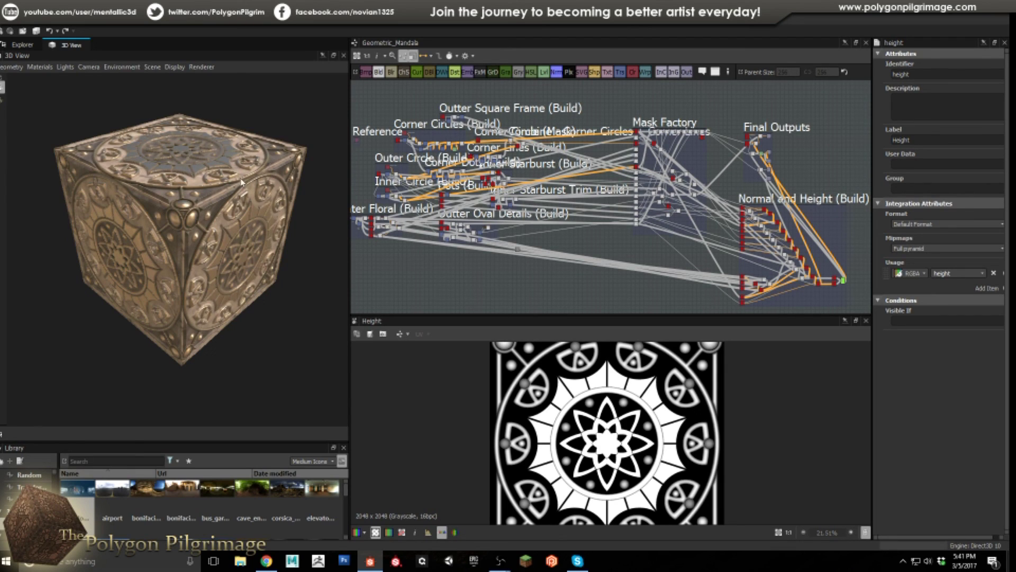
pyautogui.scroll(-1, 561, 243)
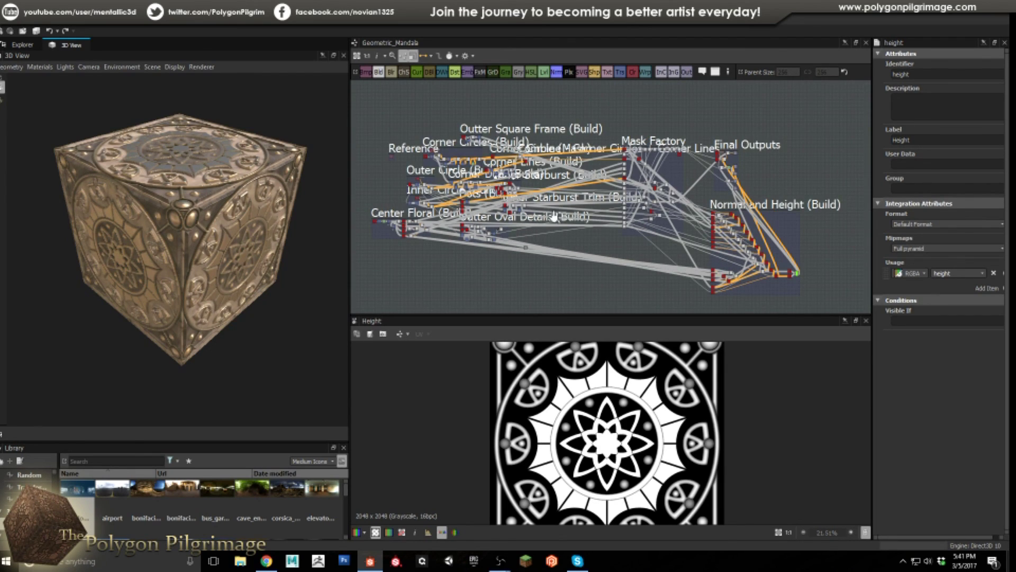
pyautogui.moveTo(283, 252); pyautogui.dragTo(233, 255)
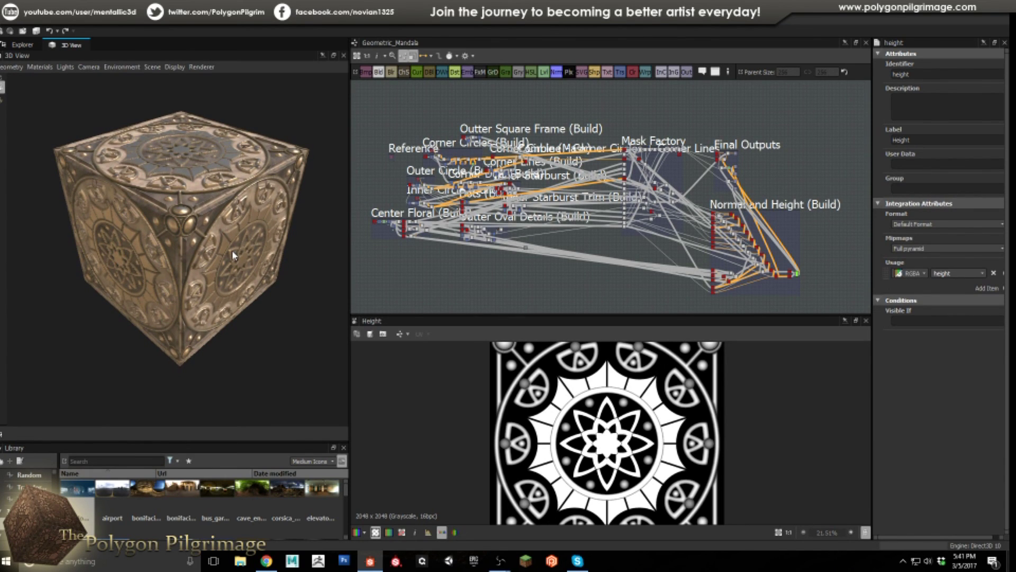
pyautogui.scroll(-2, 617, 435)
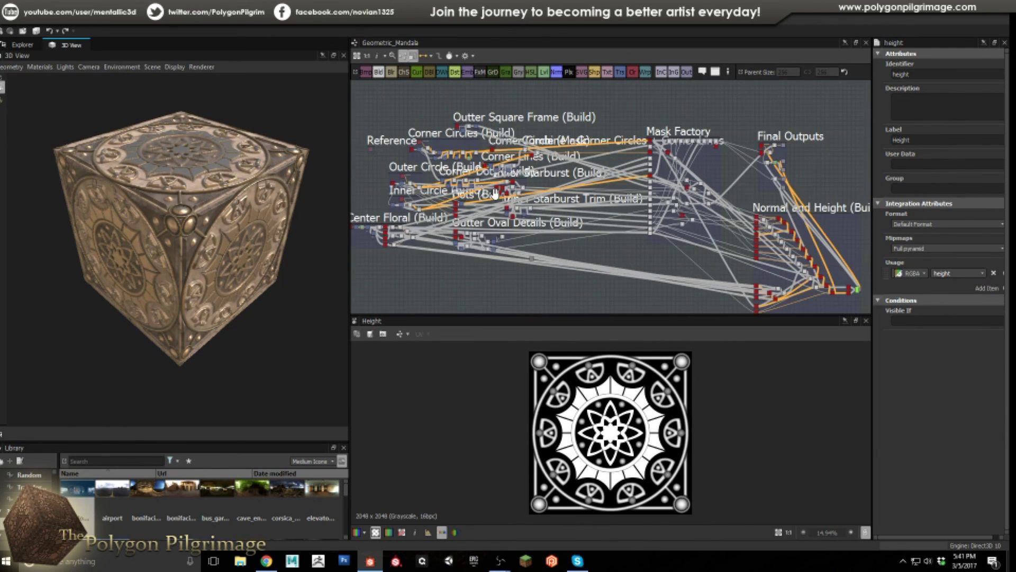
# - Examine the pattern build frames, including Corner Dots, Dots, Corner Lines and Inner Starburst, and their connections into the Mask Factory
pyautogui.scroll(3, 625, 206)
pyautogui.scroll(-4, 625, 206)
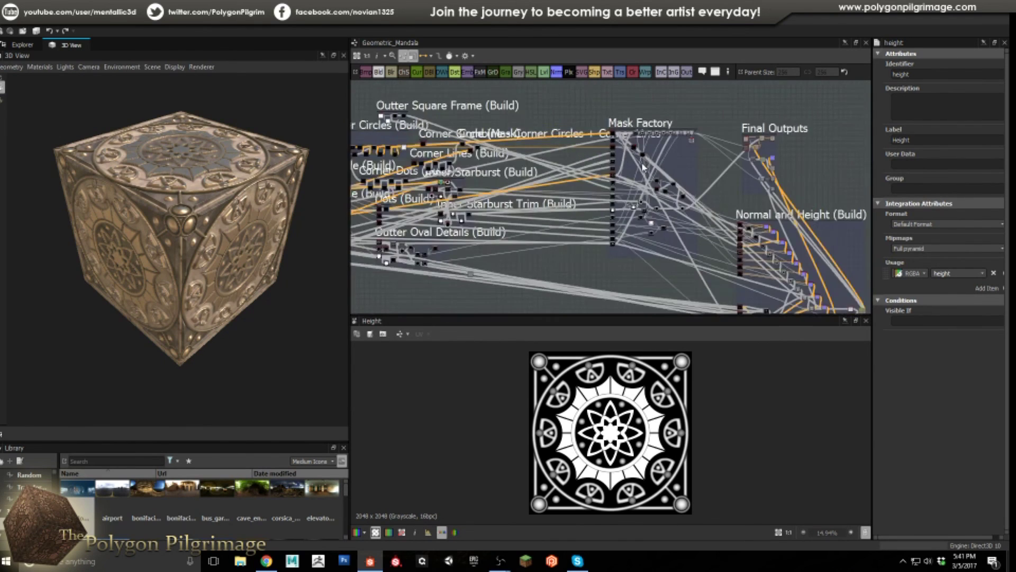
pyautogui.scroll(2, 561, 197)
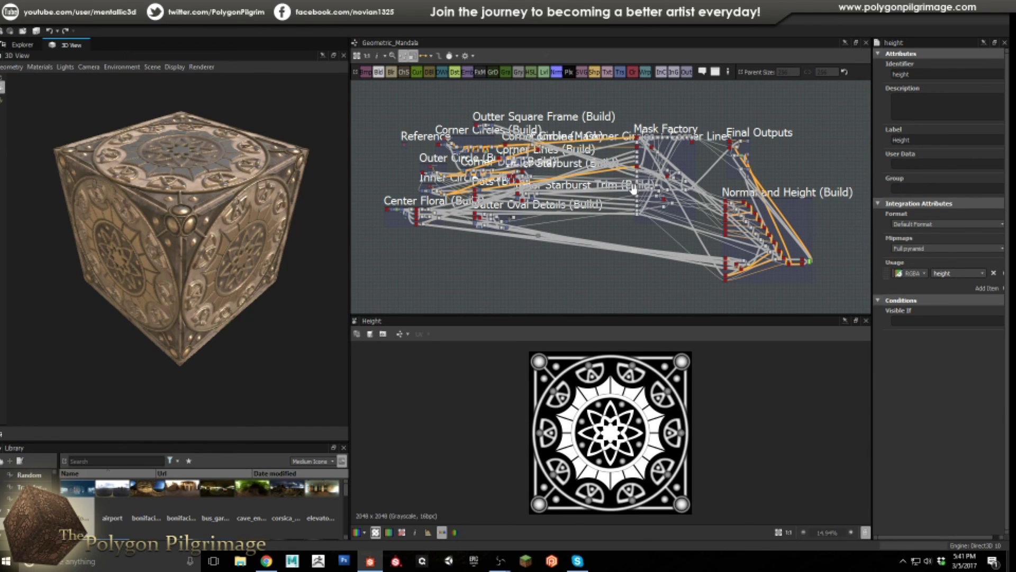
pyautogui.scroll(2, 476, 158)
pyautogui.scroll(-3, 470, 180)
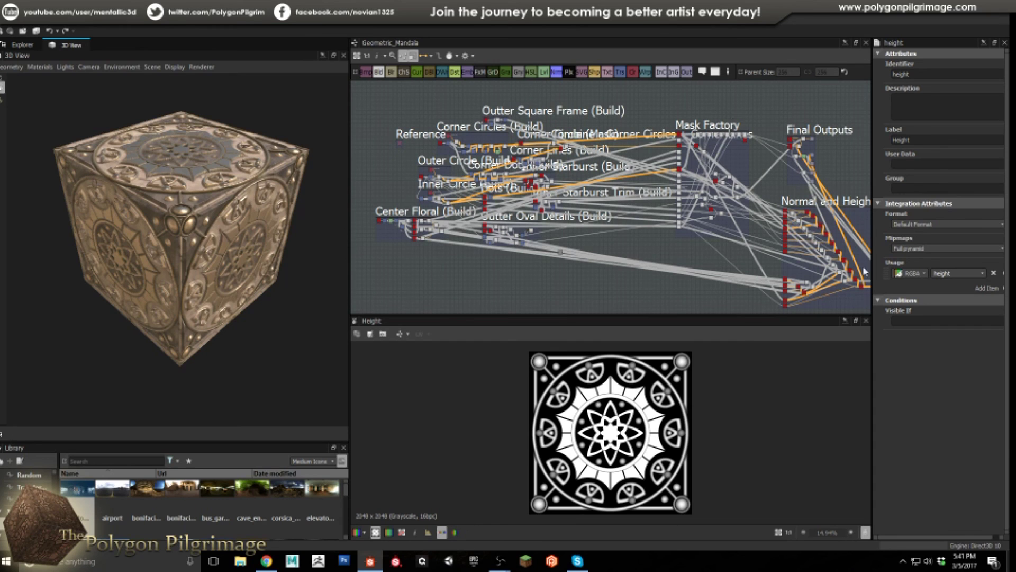
pyautogui.scroll(3, 492, 182)
pyautogui.scroll(2, 556, 190)
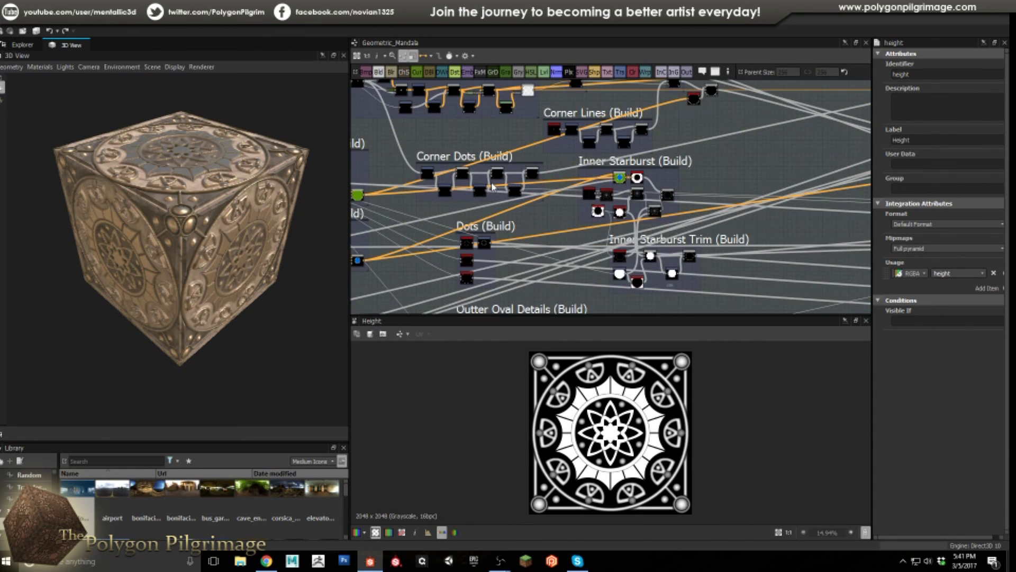
pyautogui.scroll(-3, 639, 199)
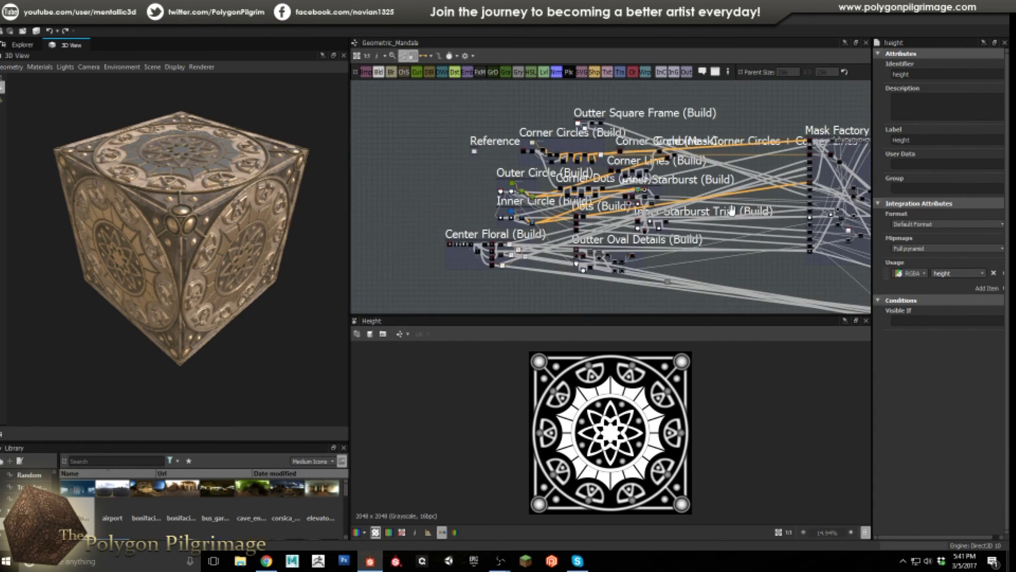
pyautogui.scroll(1, 736, 207)
pyautogui.scroll(4, 736, 207)
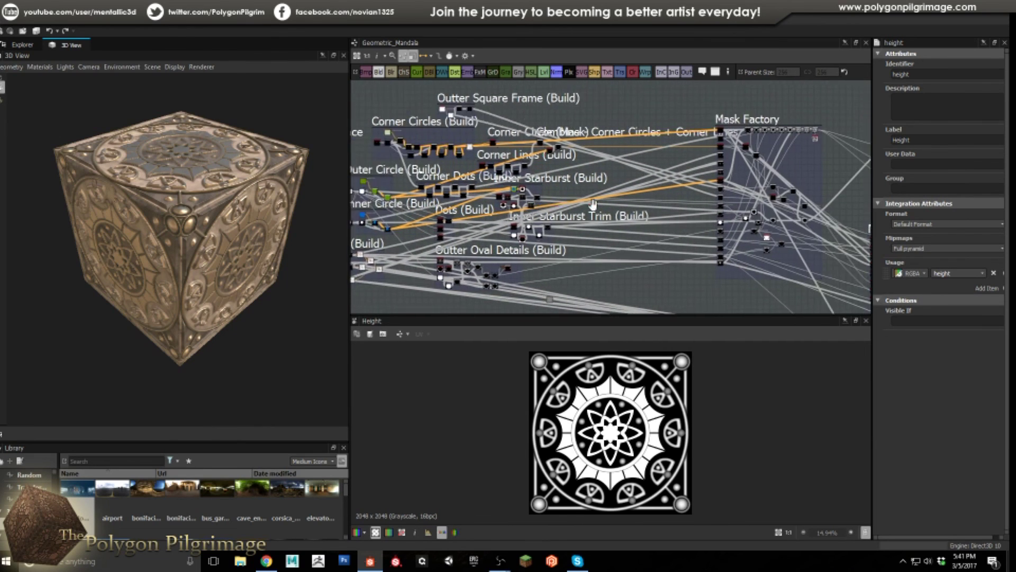
# - Follow the graph from Mask Factory through Normal and Height (Build) to Final Outputs, and view the 3D cube from a slightly different angle
pyautogui.moveTo(550, 185); pyautogui.dragTo(609, 168, button='middle')
pyautogui.scroll(-1, 609, 168)
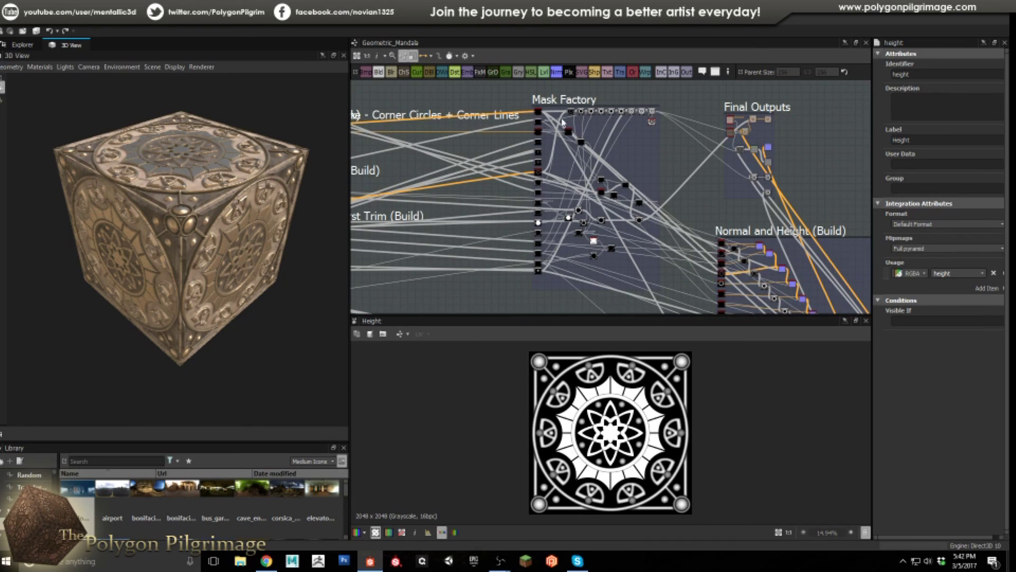
pyautogui.moveTo(612, 216); pyautogui.dragTo(679, 185, button='middle')
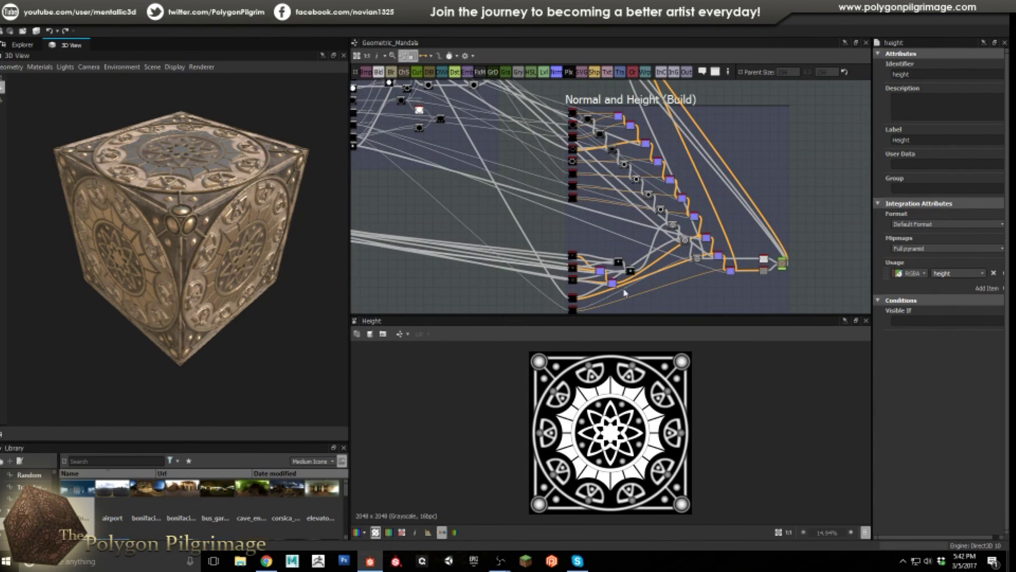
pyautogui.moveTo(667, 50); pyautogui.dragTo(662, 228, button='middle')
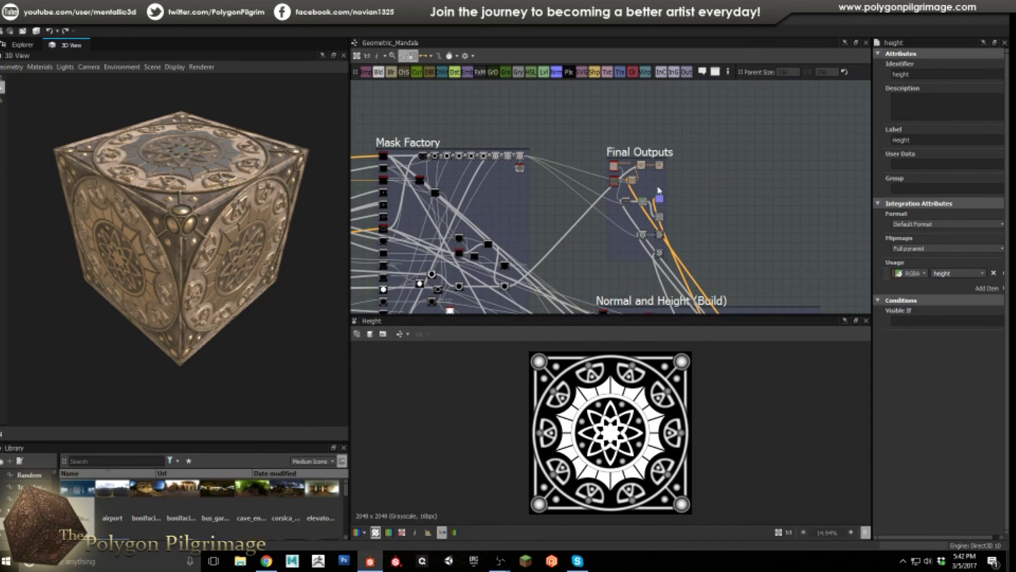
pyautogui.scroll(-5, 598, 247)
pyautogui.moveTo(586, 241); pyautogui.dragTo(622, 207, button='middle')
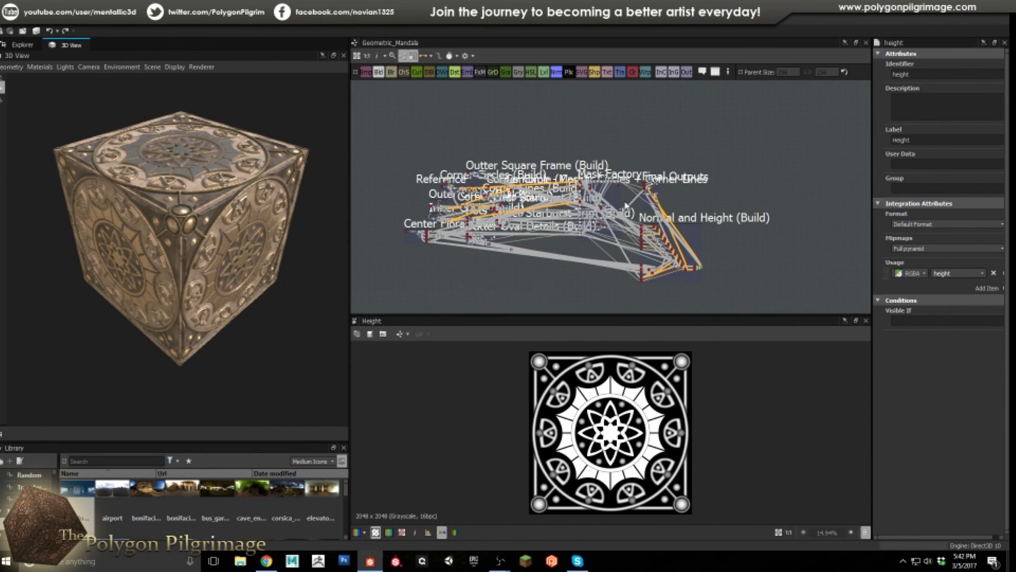
pyautogui.scroll(3, 593, 206)
pyautogui.scroll(3, 687, 169)
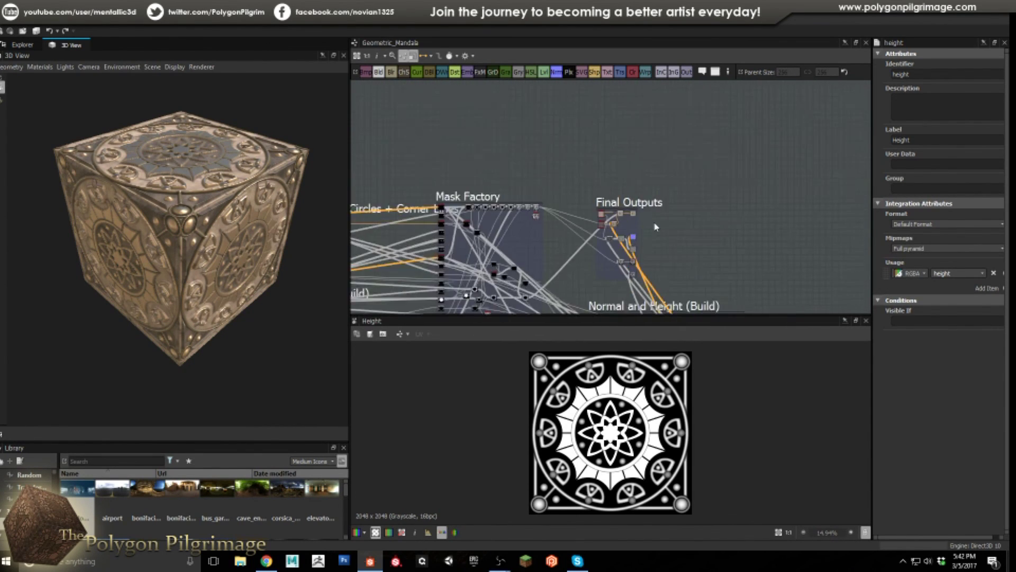
pyautogui.scroll(-2, 634, 198)
pyautogui.scroll(-3, 635, 198)
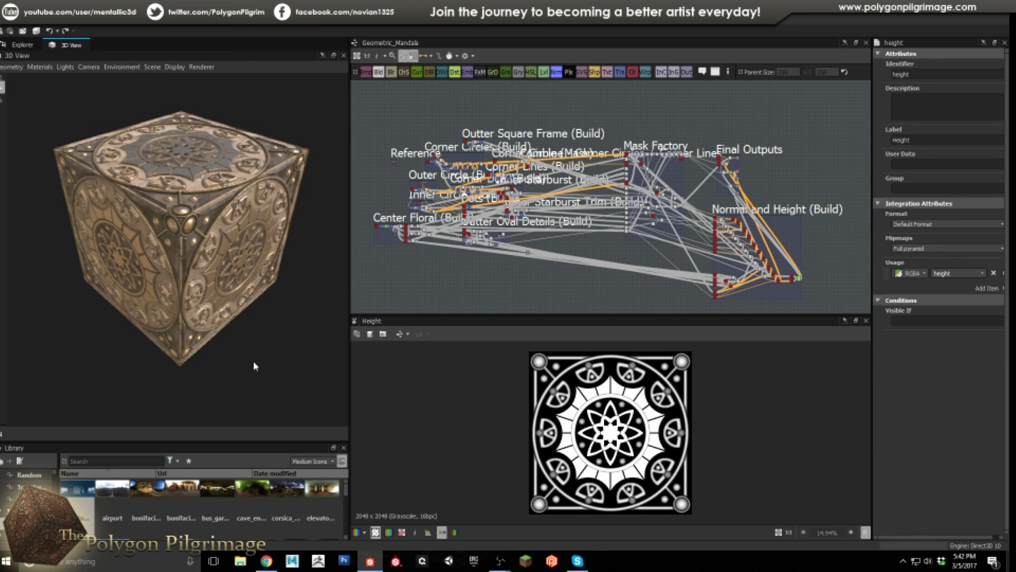
pyautogui.moveTo(252, 361)
pyautogui.mouseDown()
pyautogui.moveTo(237, 333)
pyautogui.moveTo(254, 345)
pyautogui.mouseUp()
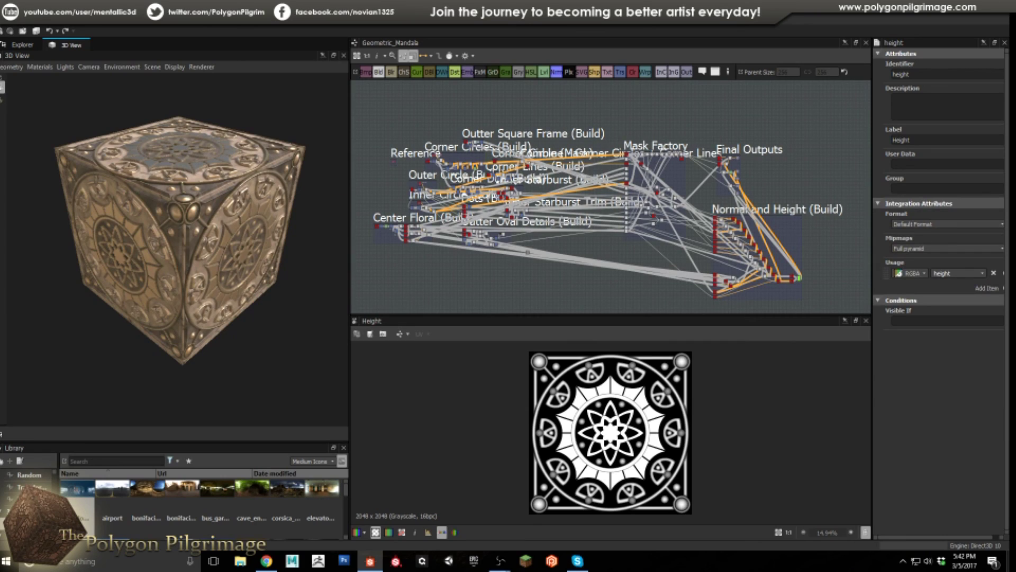